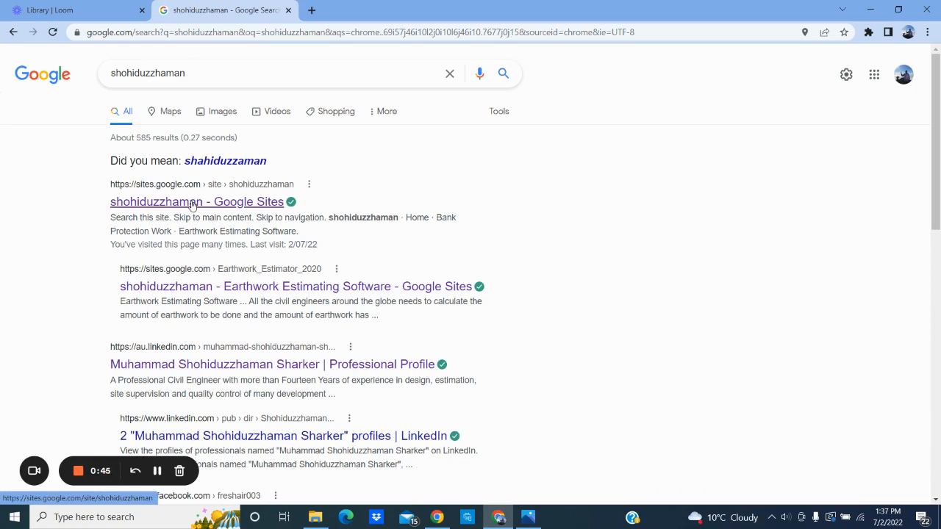
Open the site's Earthwork Estimating Software page from the search results and download 9804003.zip from Drop Box.
click(191, 205)
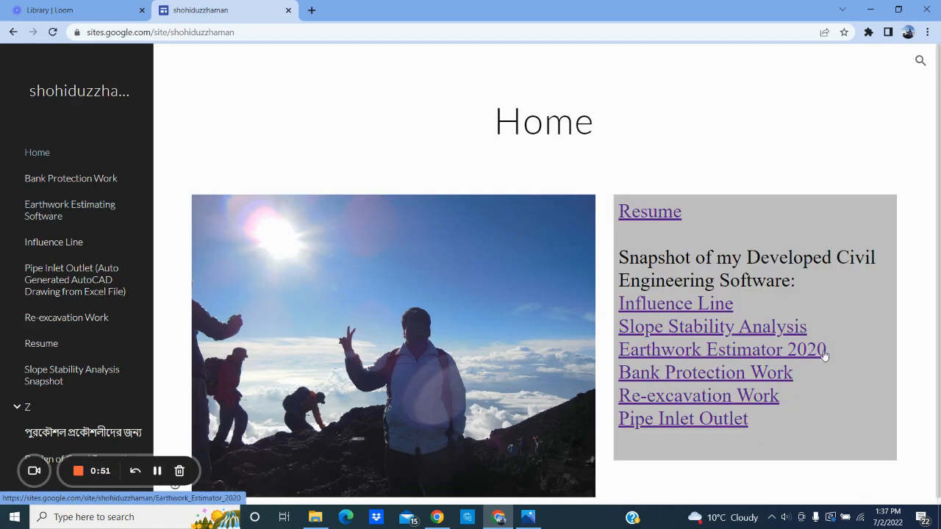
click(59, 214)
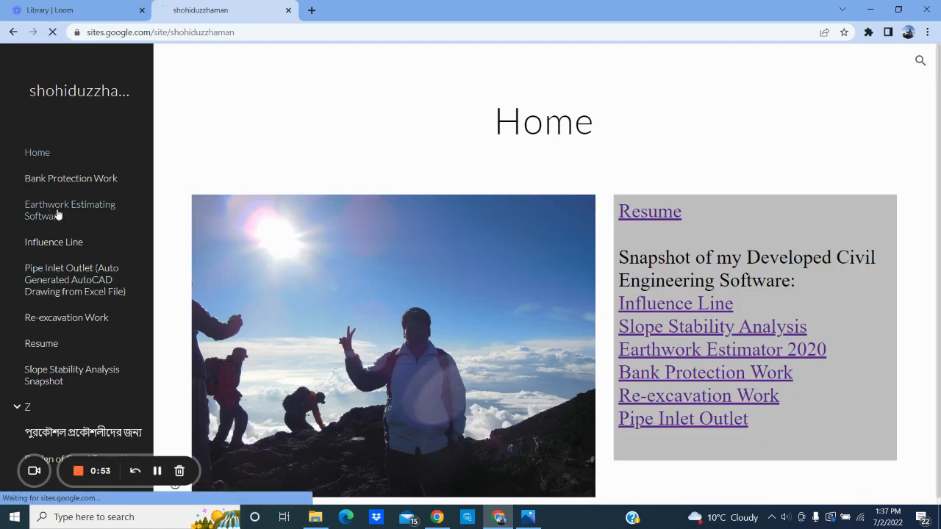
scroll(508, 221, down, 3)
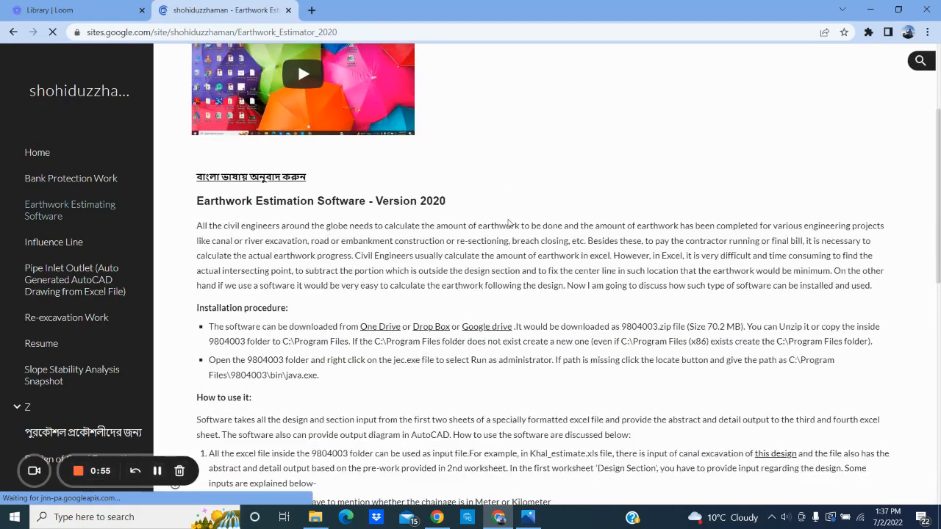
scroll(509, 223, down, 2)
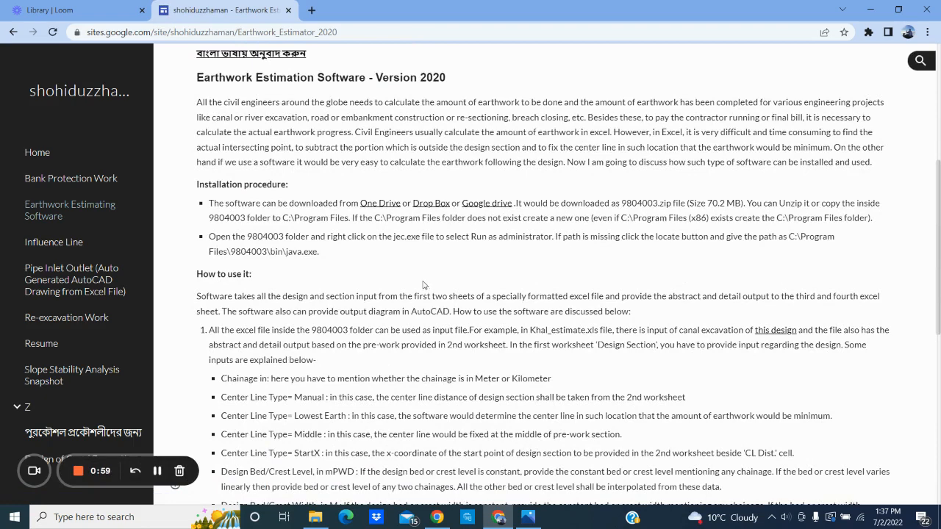
click(429, 209)
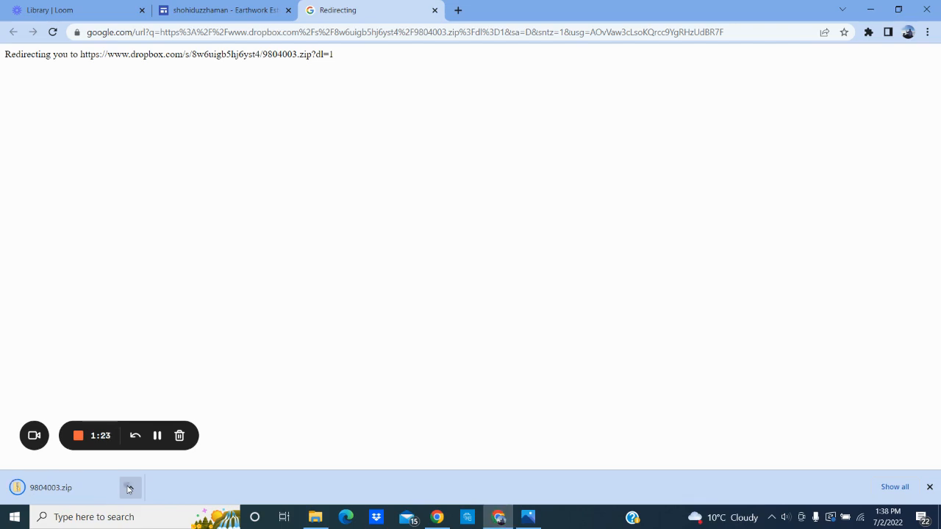
Open the downloaded 9804003.zip in Windows Explorer and copy the 9804003 folder inside it.
click(129, 488)
click(165, 447)
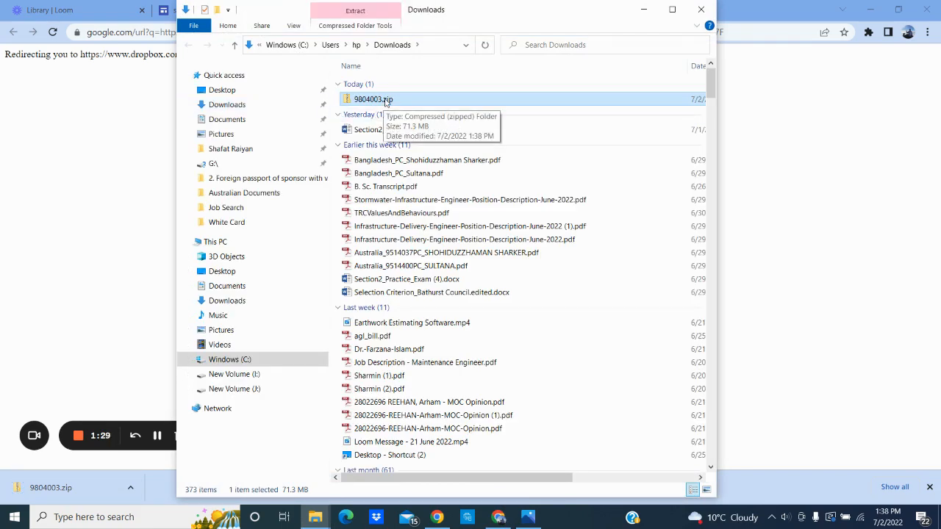
right_click(385, 103)
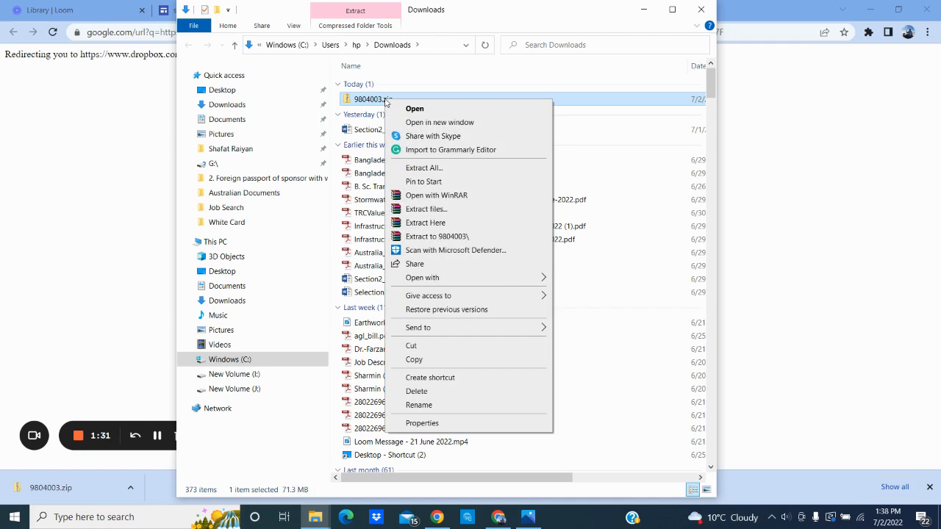
mouse_move(452, 283)
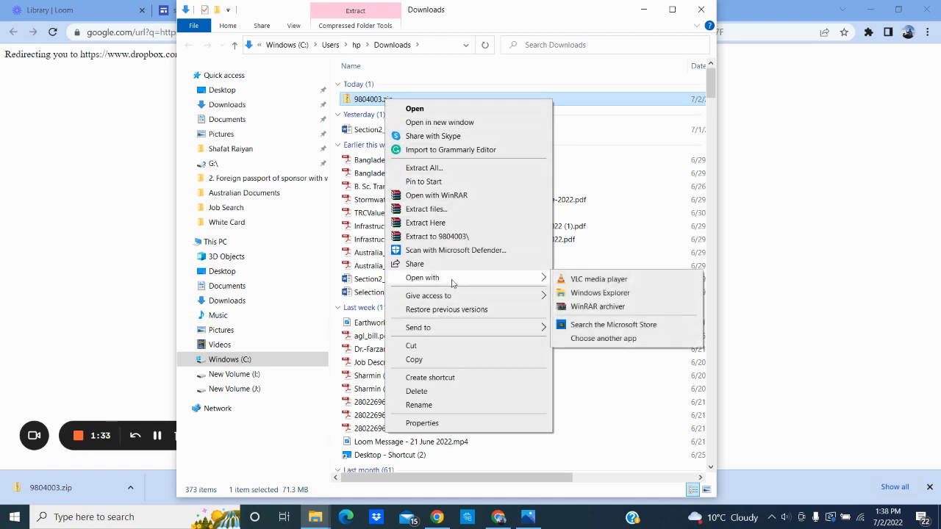
click(600, 292)
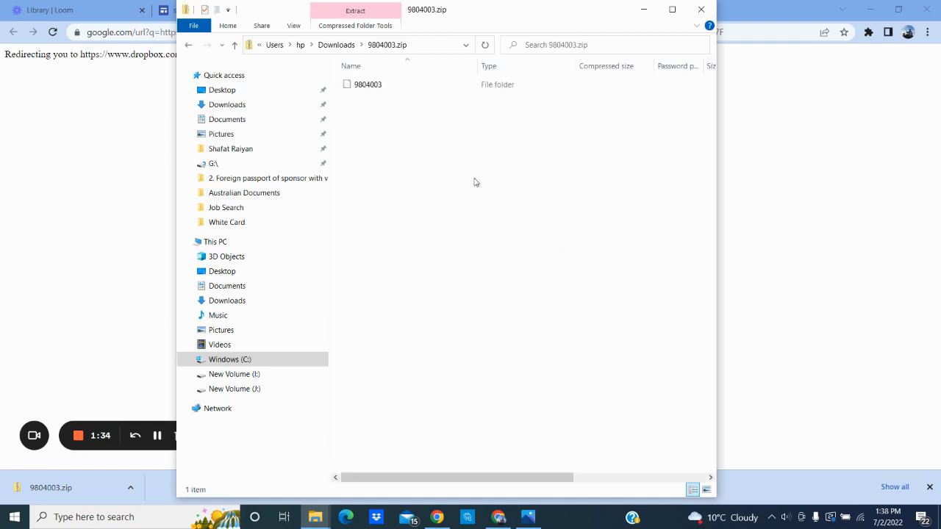
click(367, 86)
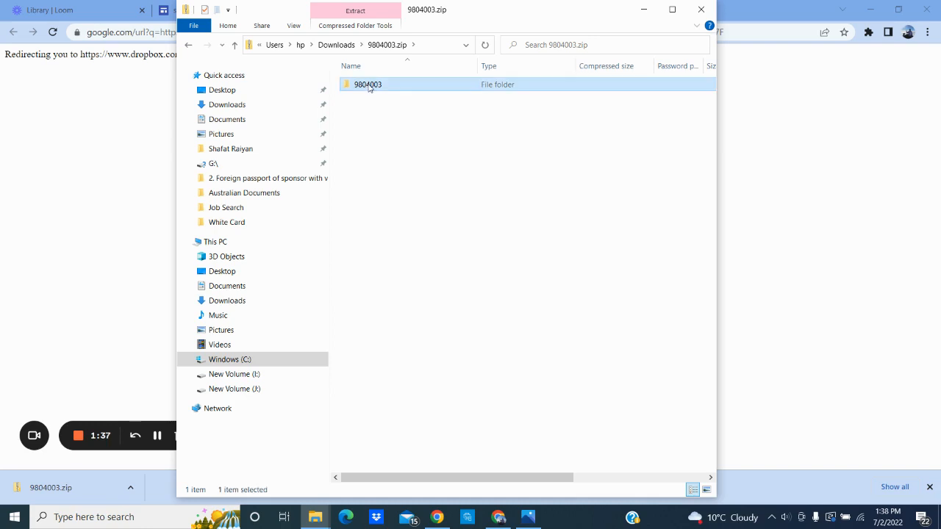
right_click(369, 87)
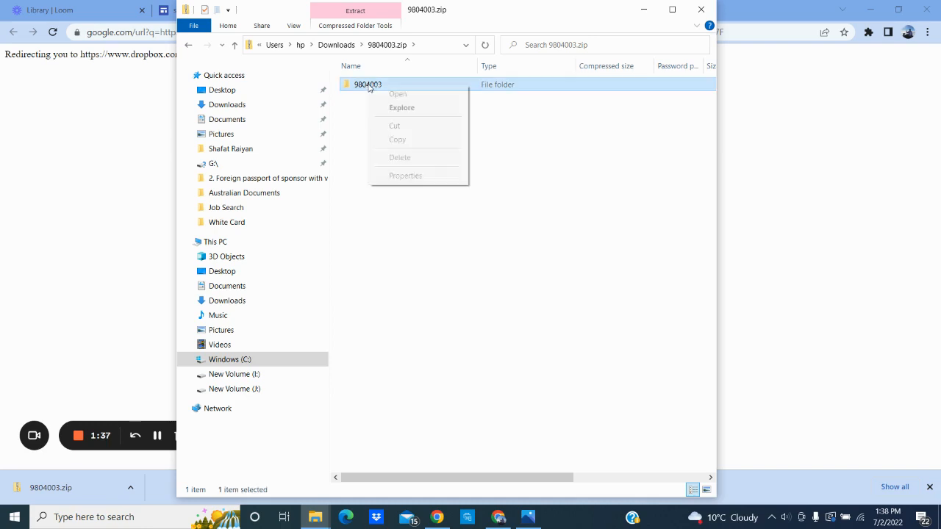
click(397, 141)
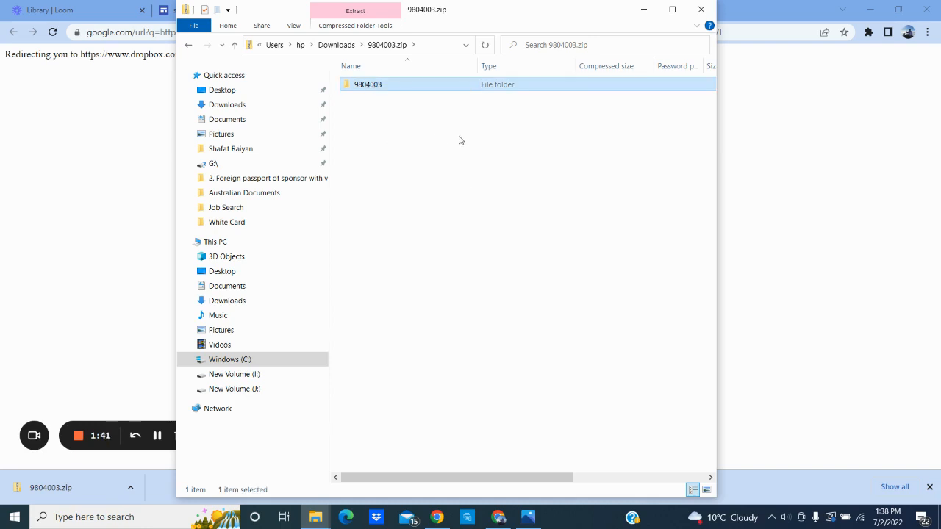
Paste the 9804003 folder into C:\Program Files, granting administrator permission for the copy.
click(240, 360)
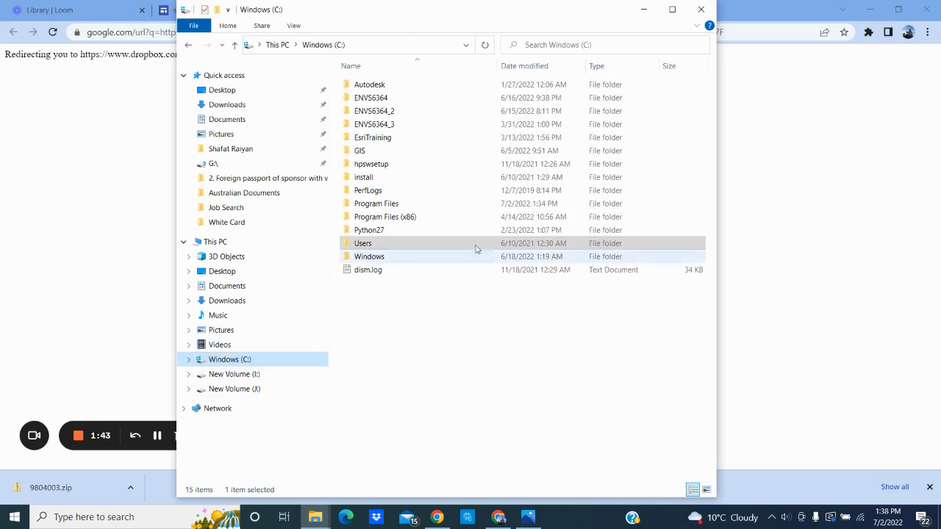
click(434, 346)
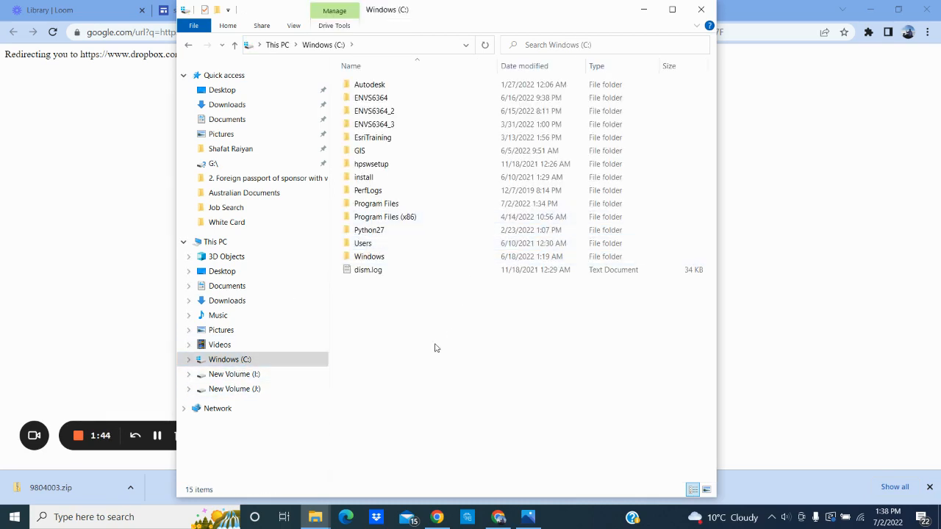
double_click(392, 210)
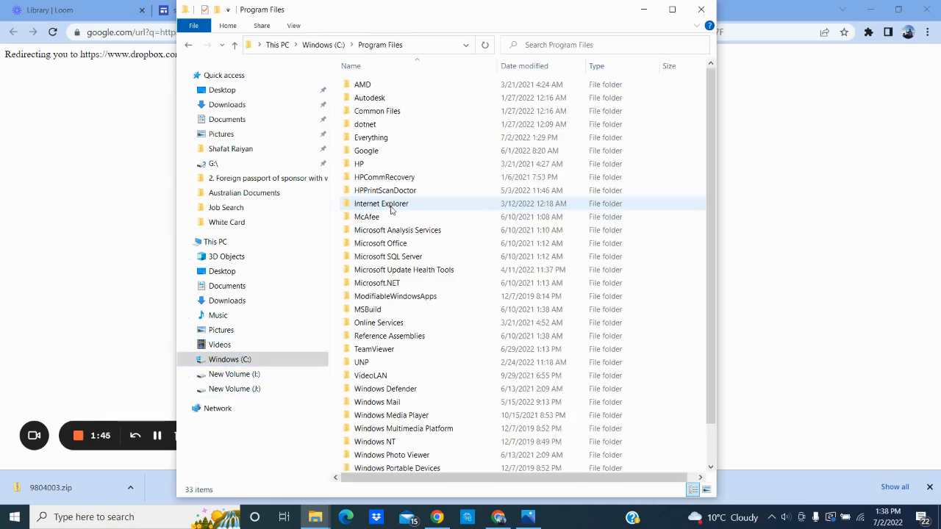
click(672, 8)
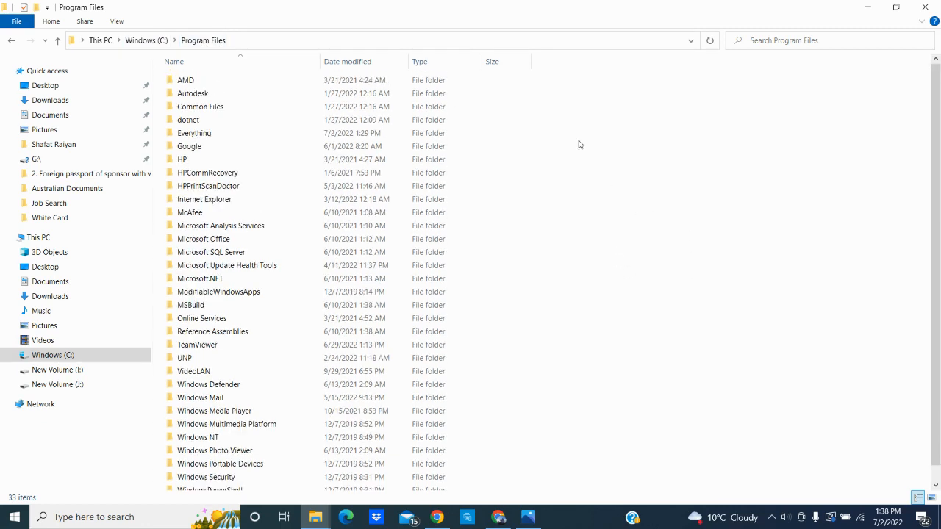
right_click(579, 144)
click(610, 250)
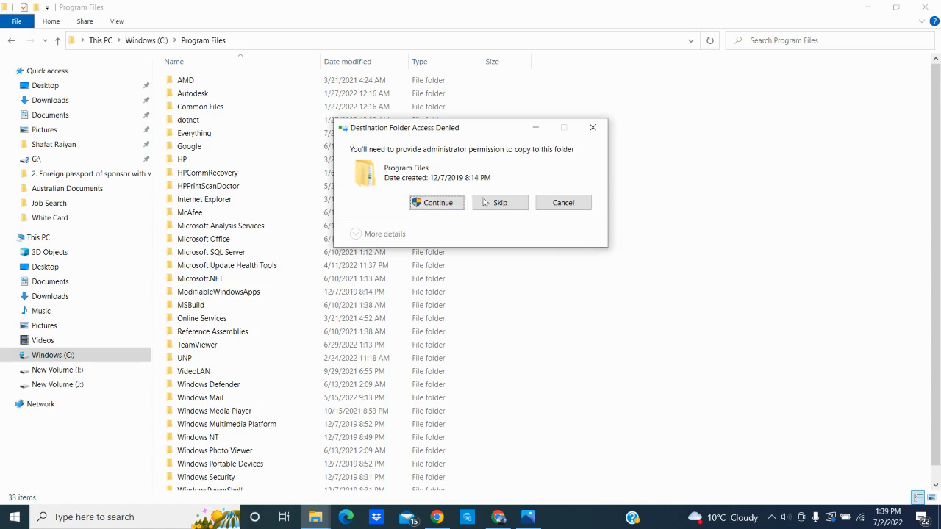
click(438, 205)
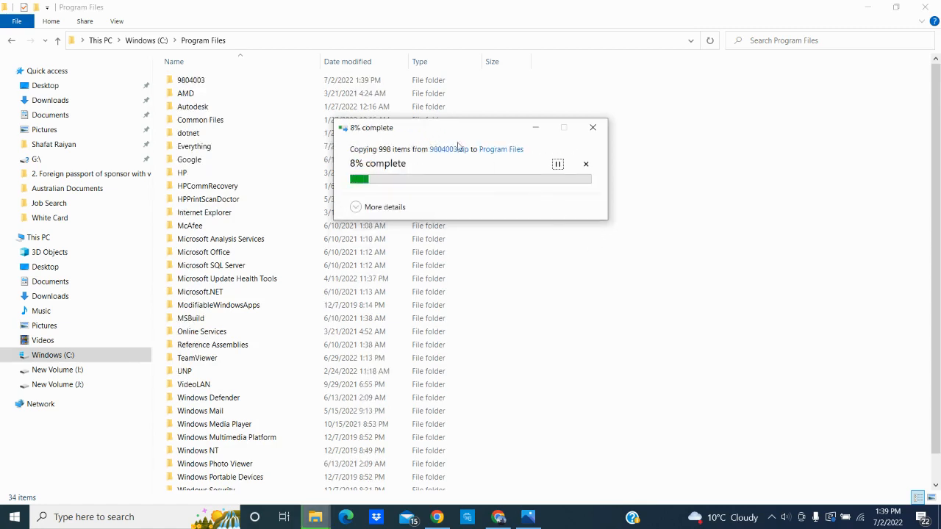
drag(451, 130, 430, 228)
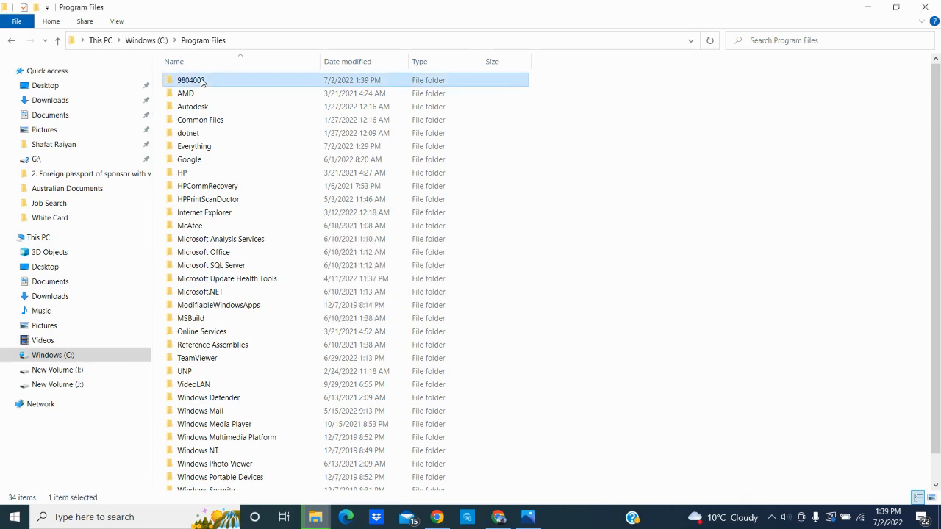
Copy Earthwork Estimator.exe from the 9804003 folder in Program Files onto the desktop.
double_click(201, 81)
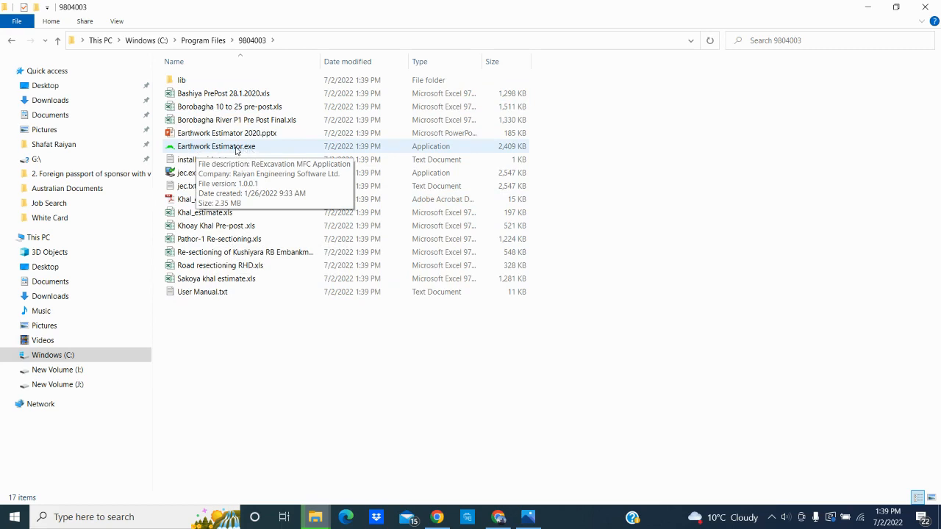
click(236, 150)
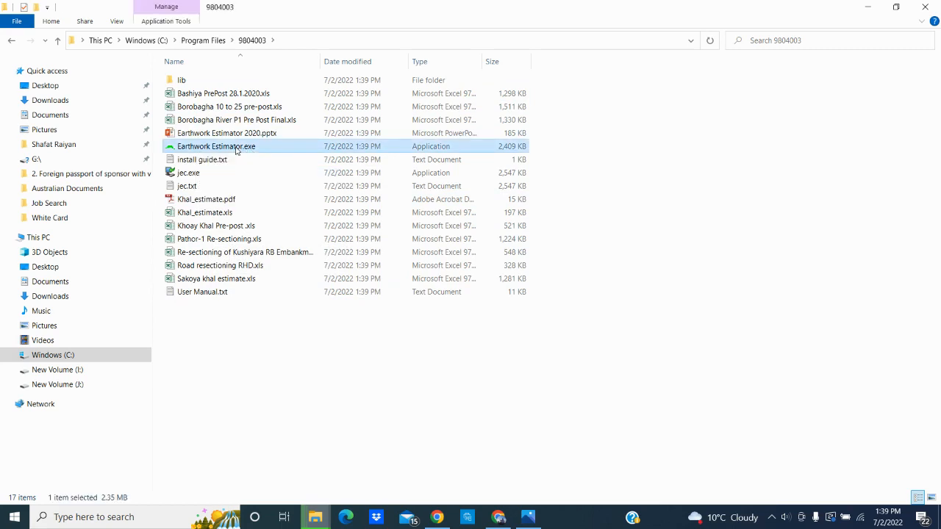
right_click(236, 150)
click(309, 399)
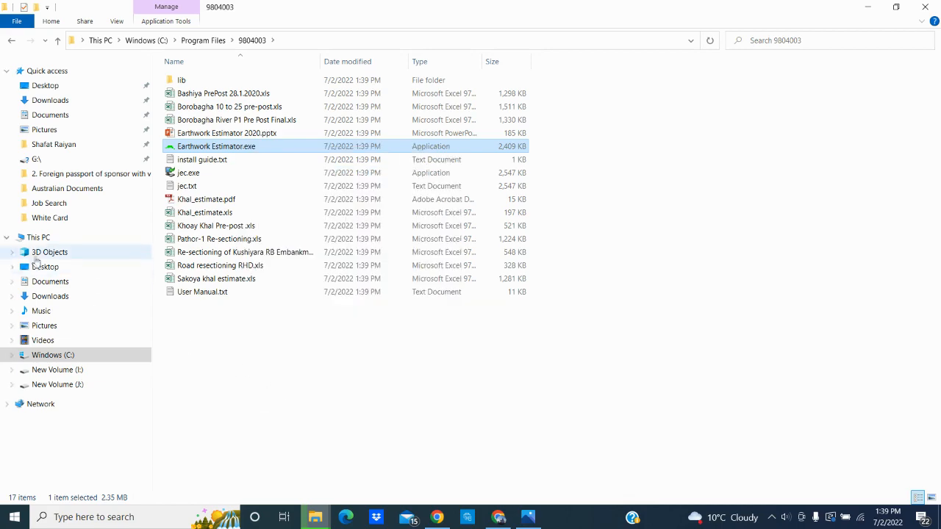
click(44, 267)
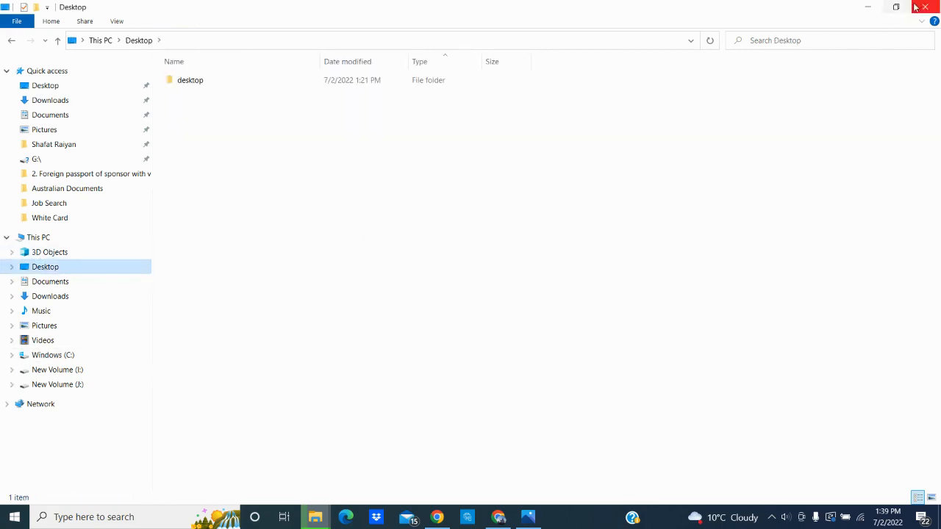
click(868, 7)
click(870, 7)
click(871, 9)
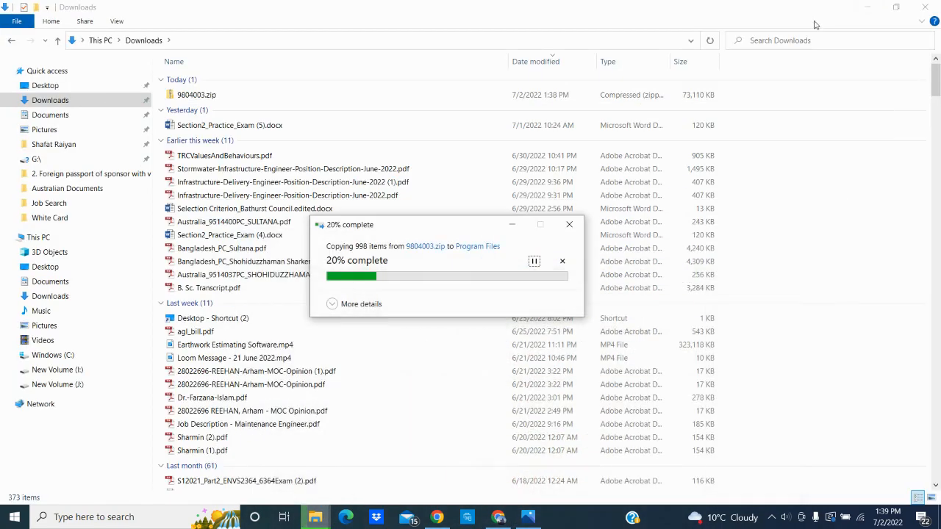
click(870, 8)
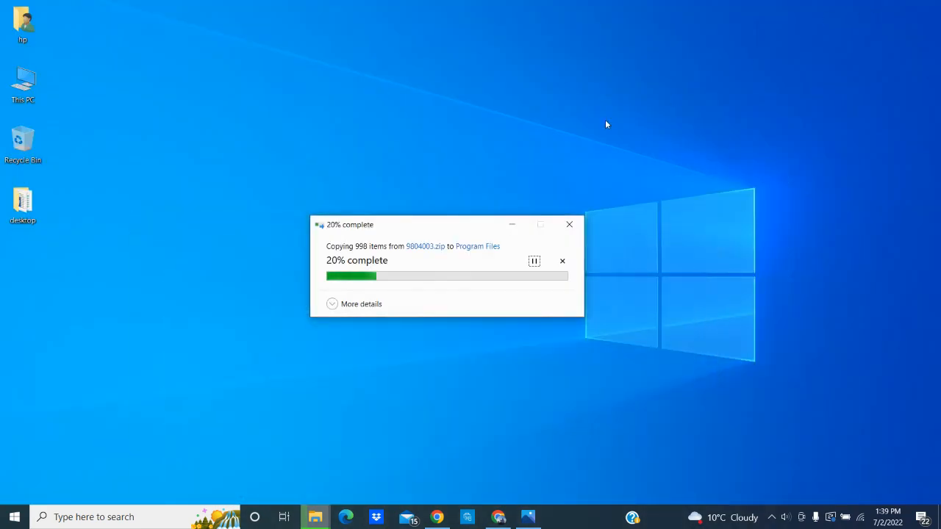
right_click(351, 106)
click(384, 179)
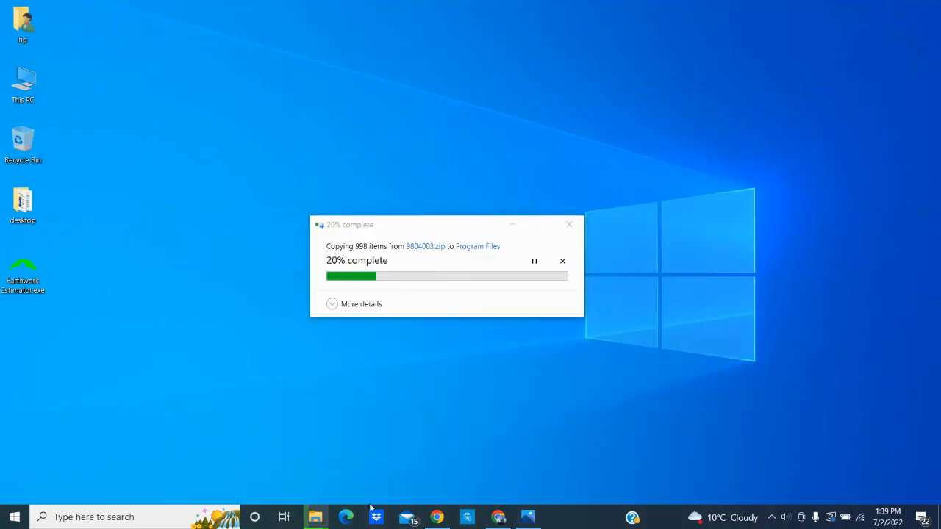
Open the 9804003 folder in C:\Program Files in Windows Explorer.
mouse_move(315, 517)
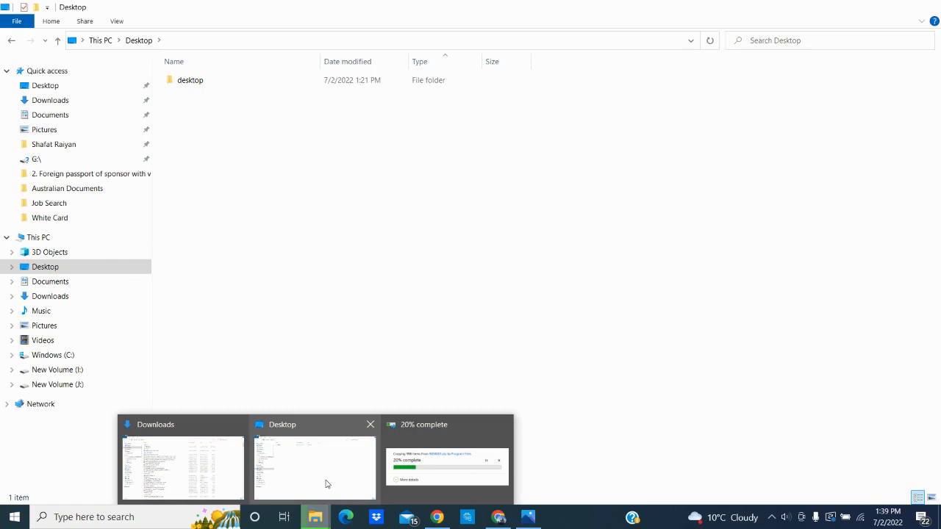
click(326, 484)
click(18, 356)
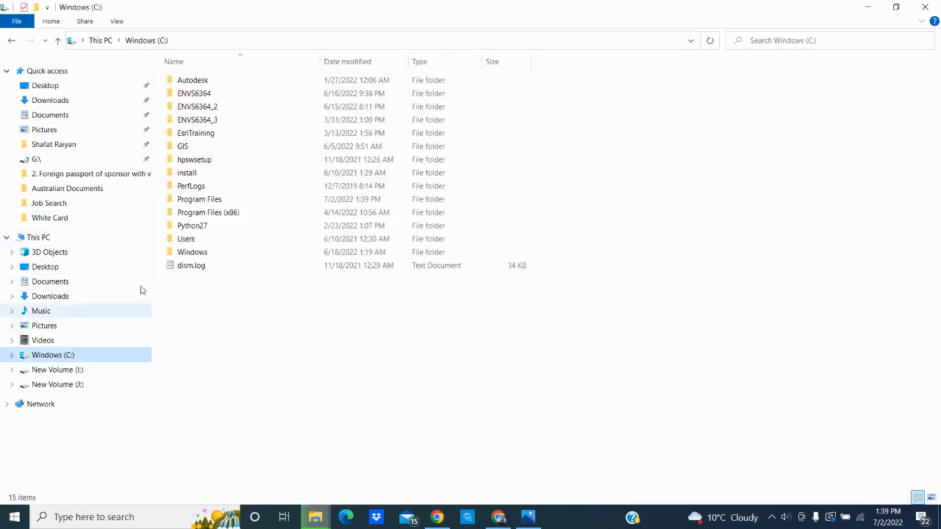
double_click(206, 200)
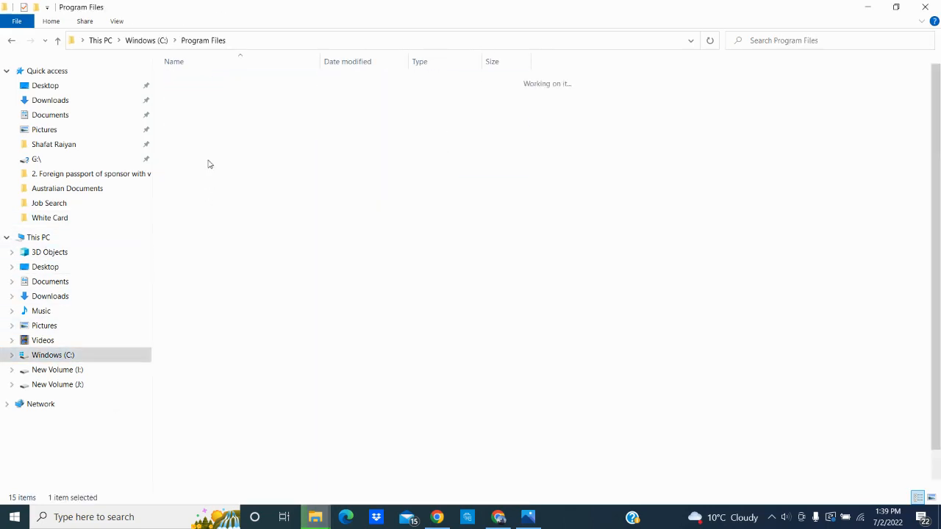
double_click(209, 79)
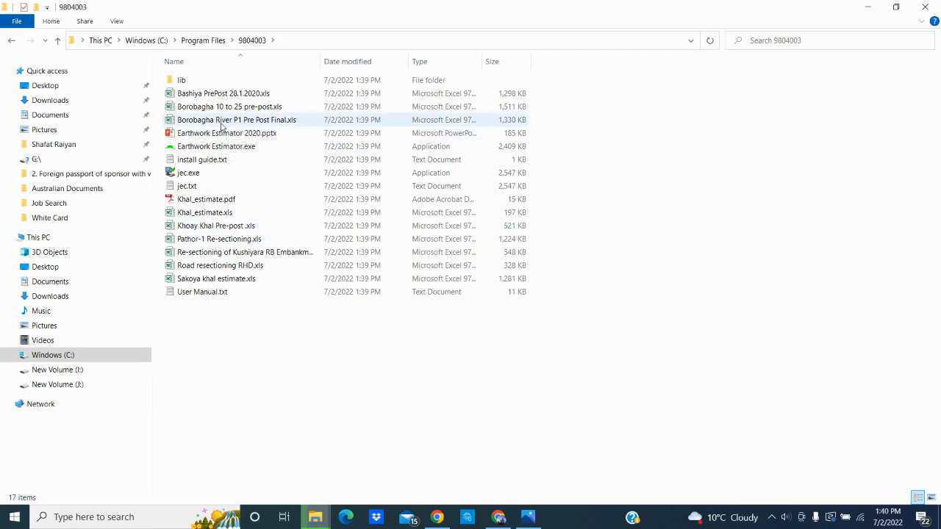
Copy Borobagha River P1 Pre Post Final.xls, Khal_estimate.pdf, Khal_estimate.xls and the Re-sectioning of Kushiyara workbook from the 9804003 folder onto the desktop.
click(216, 254)
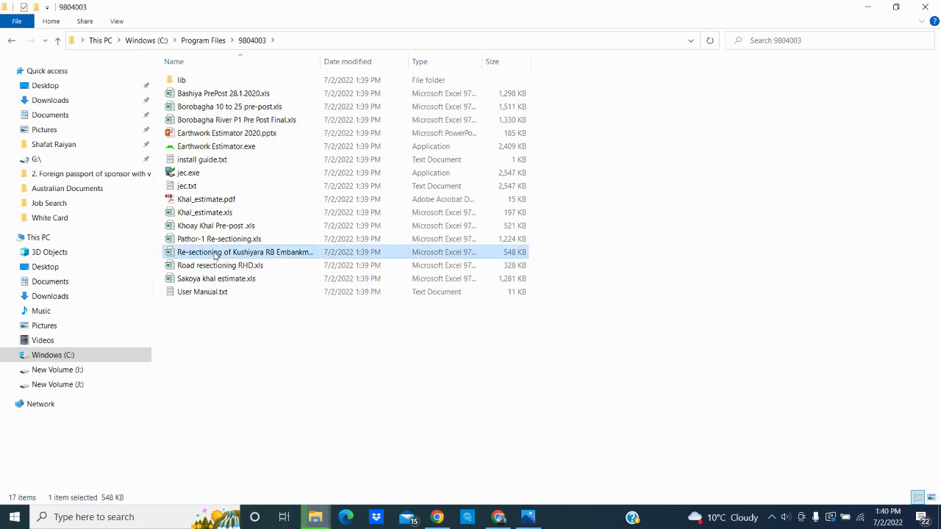
ctrl+click(206, 212)
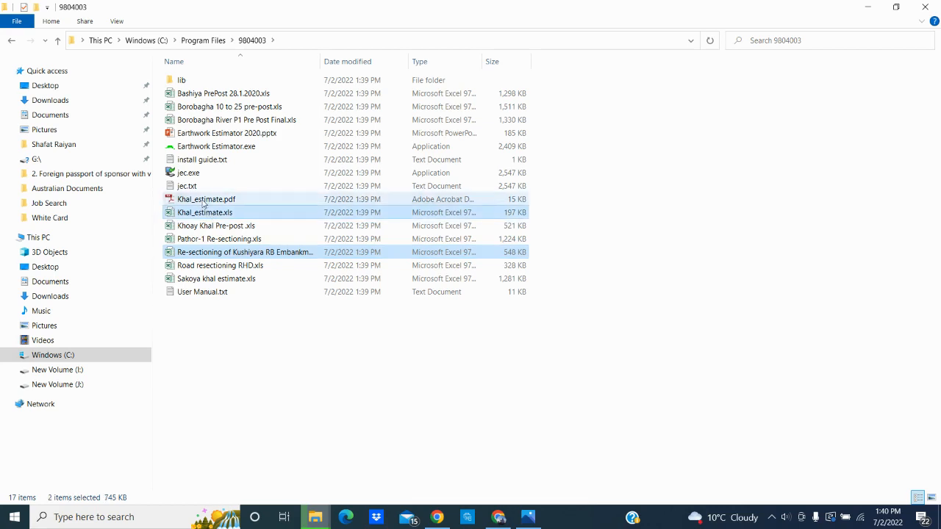
ctrl+click(206, 199)
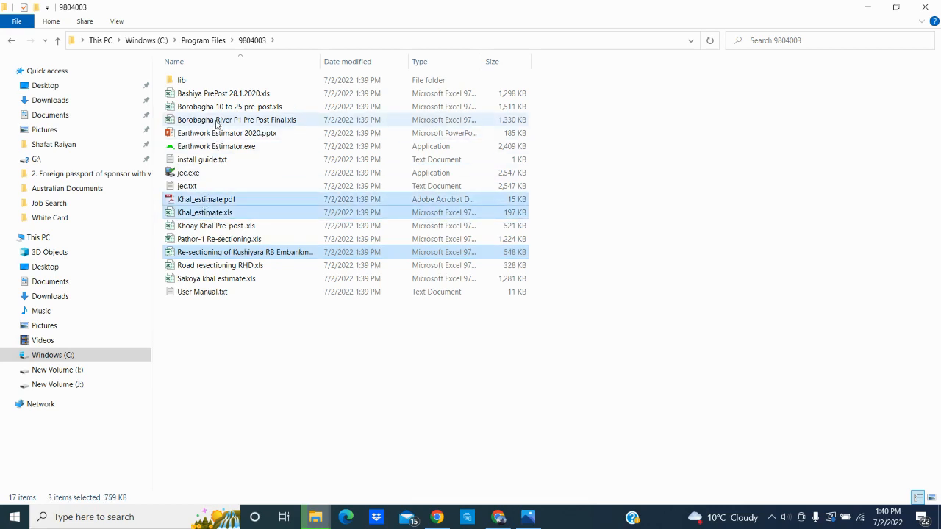
ctrl+click(217, 122)
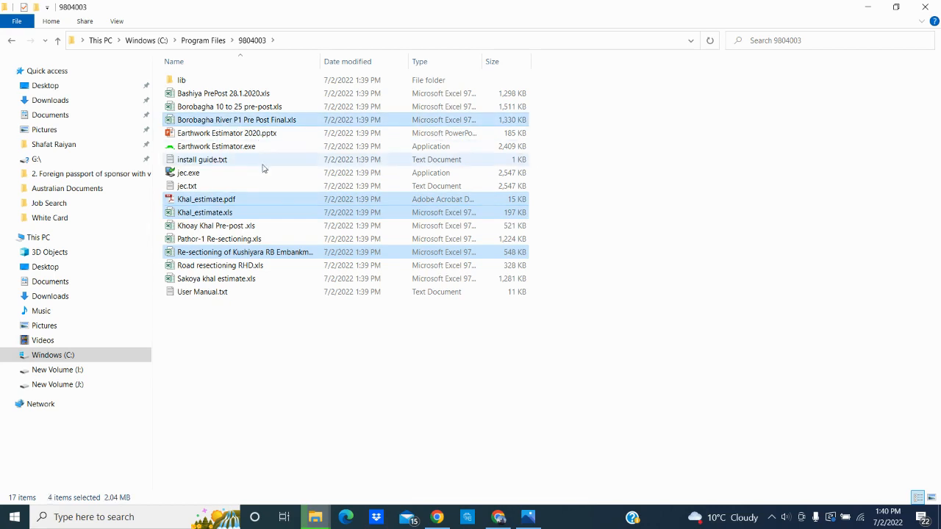
right_click(264, 122)
click(281, 263)
click(869, 6)
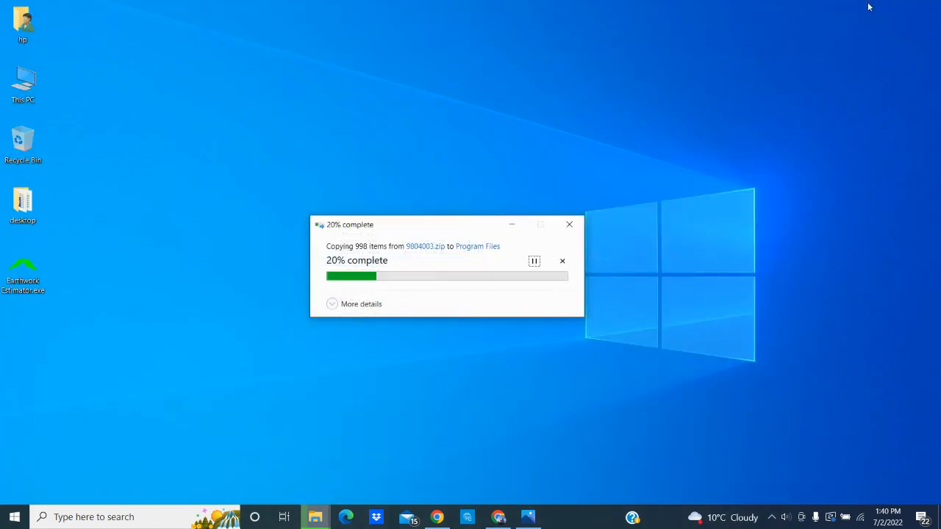
right_click(393, 120)
click(448, 189)
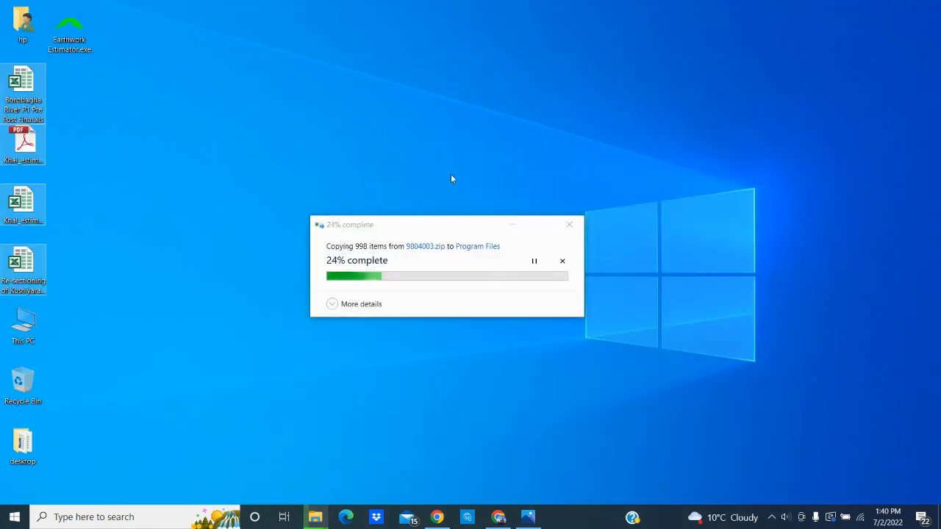
click(197, 163)
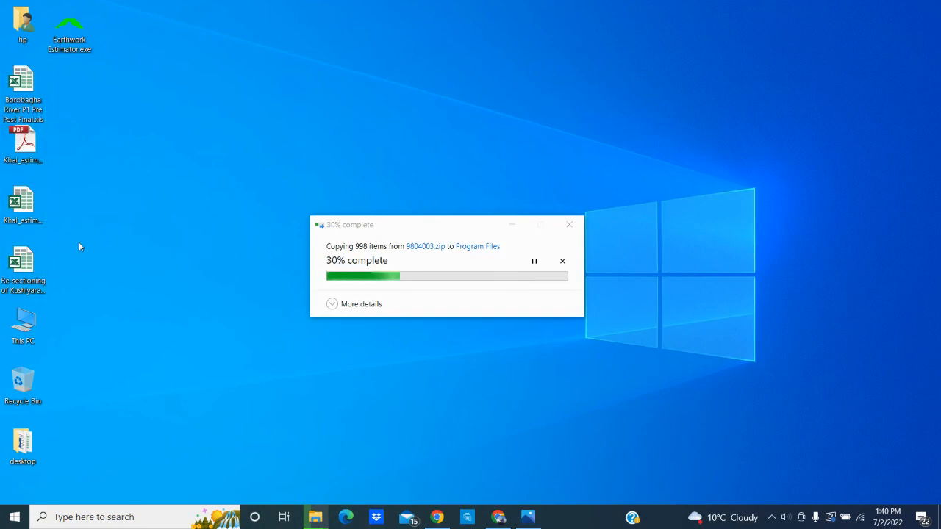
Open Khal_estimate.xls from the desktop in Excel, enable editing and maximize its window.
click(15, 207)
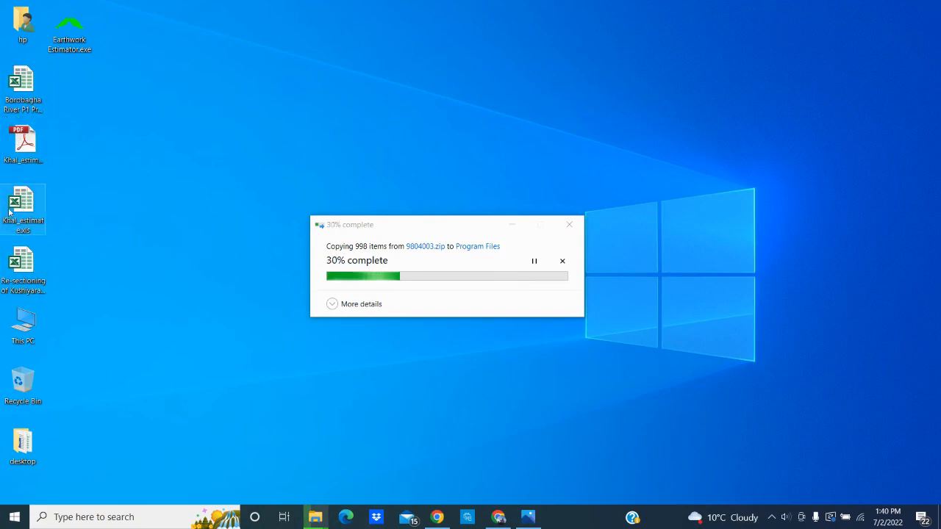
key(Return)
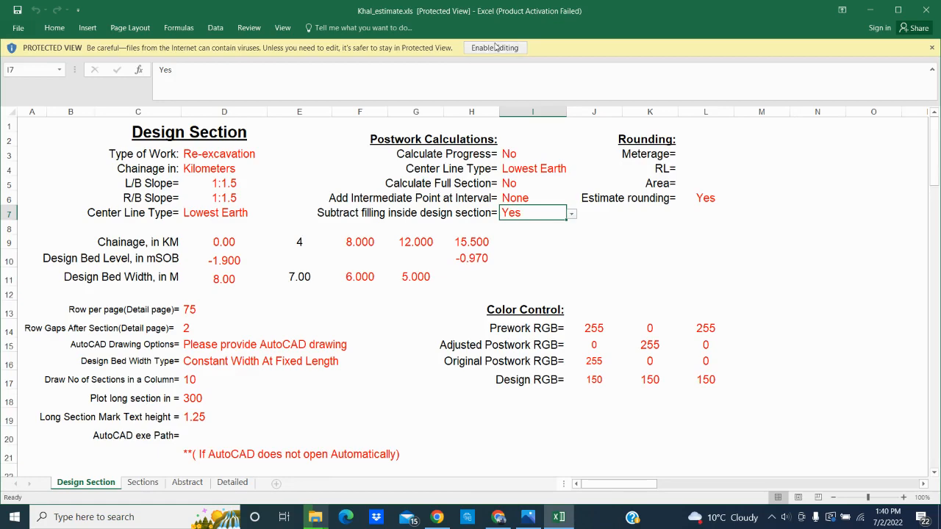
click(495, 47)
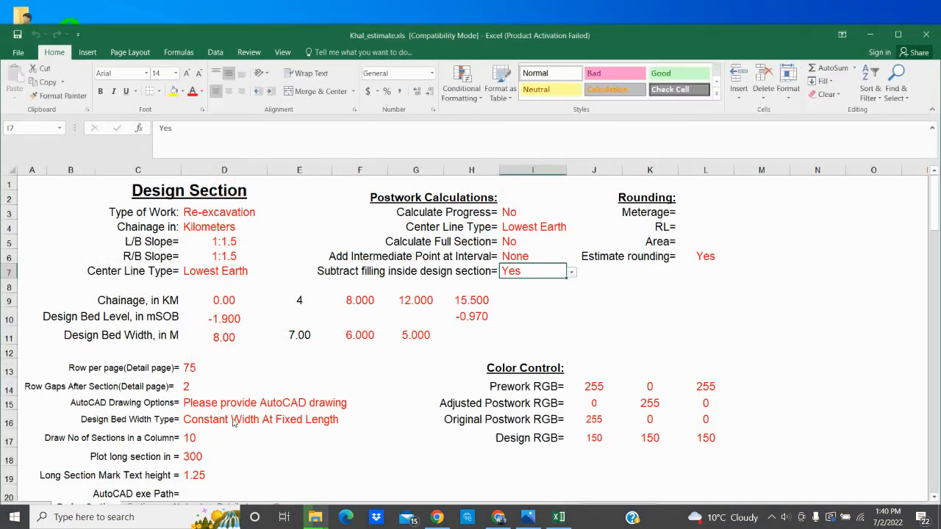
scroll(445, 337, down, 2)
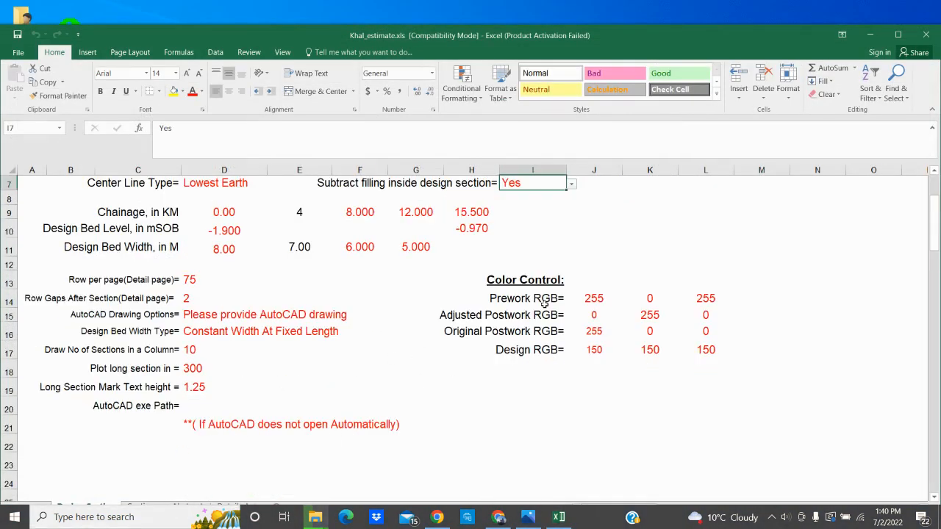
click(899, 36)
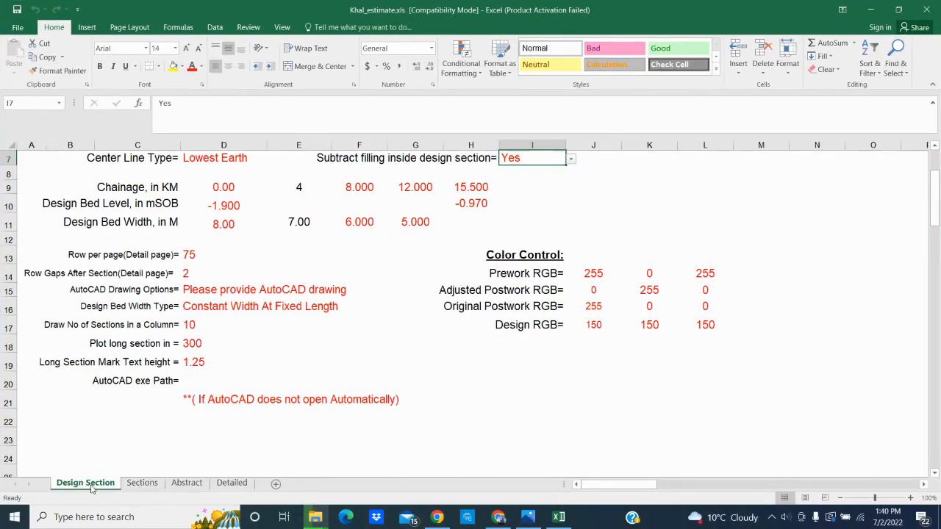
Examine the Sections, Abstract, Detailed and Design Section sheets of the sample workbook.
click(142, 486)
click(186, 485)
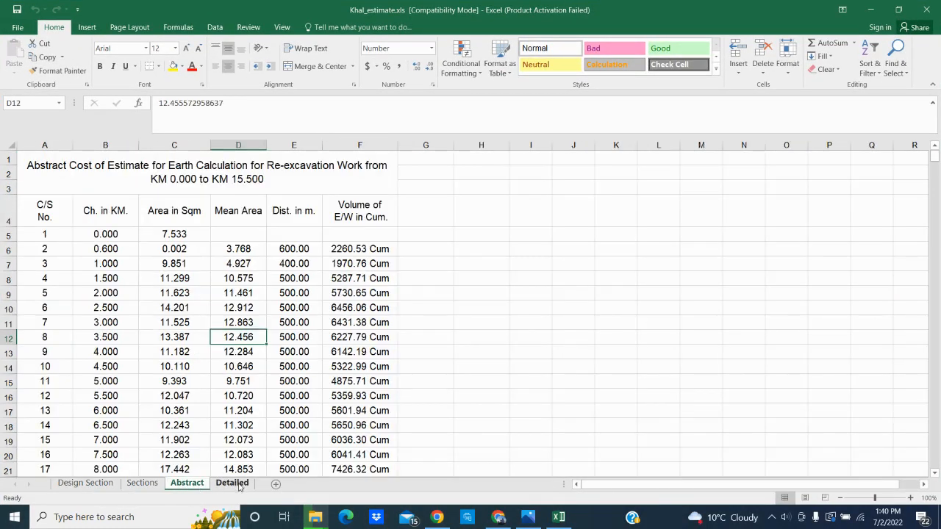
click(232, 484)
click(187, 484)
click(232, 484)
click(186, 484)
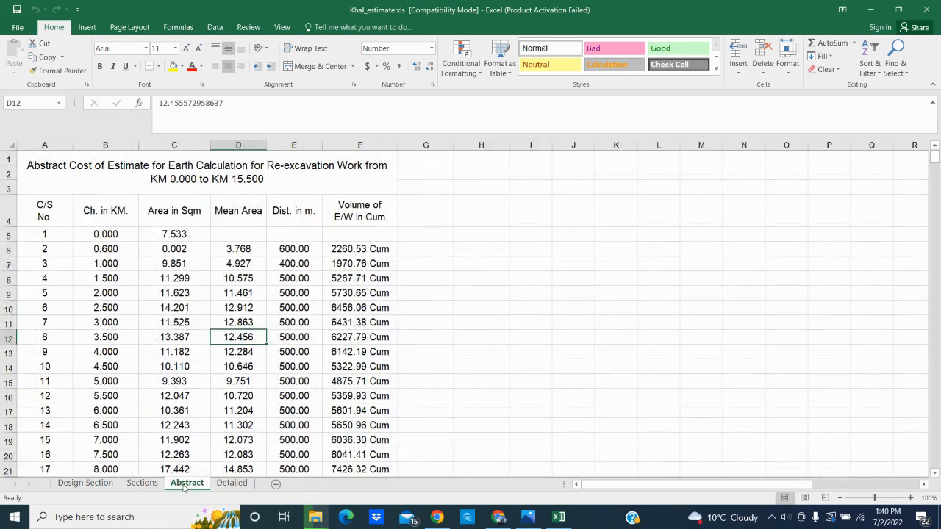
click(94, 485)
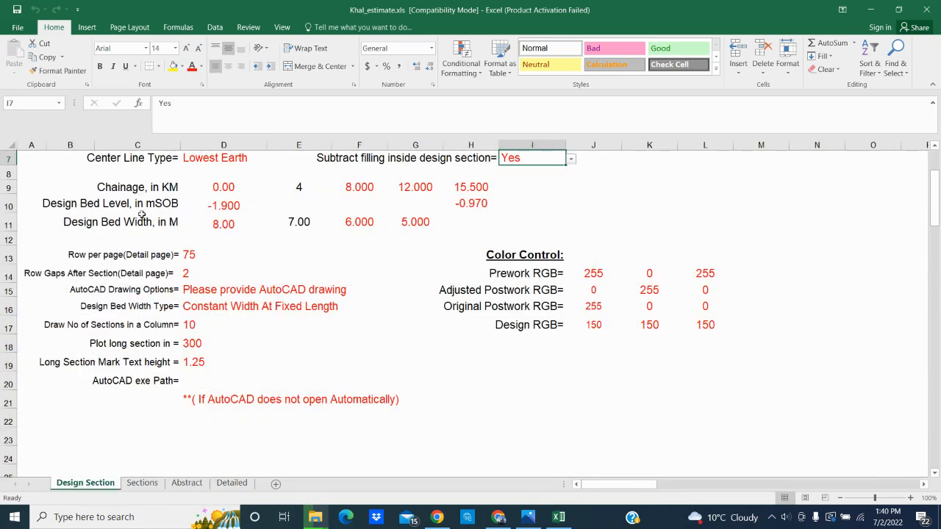
scroll(299, 264, up, 2)
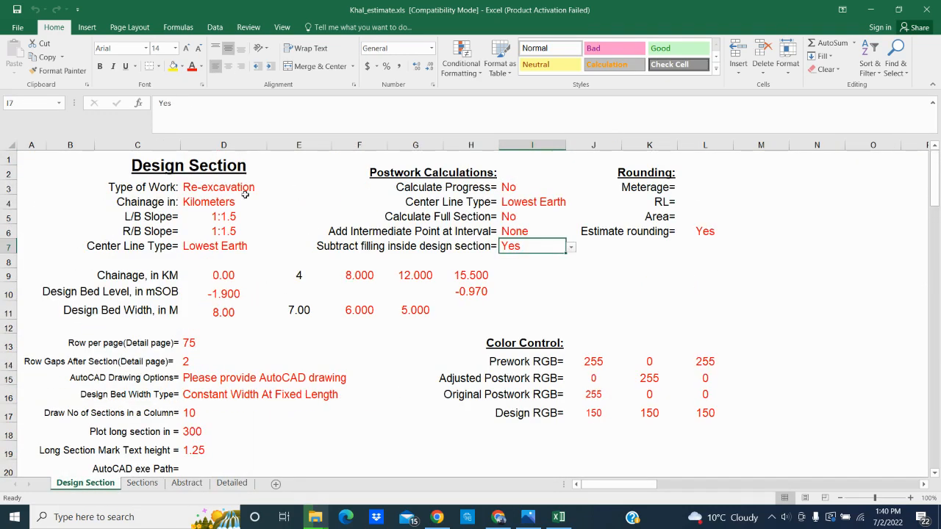
click(143, 484)
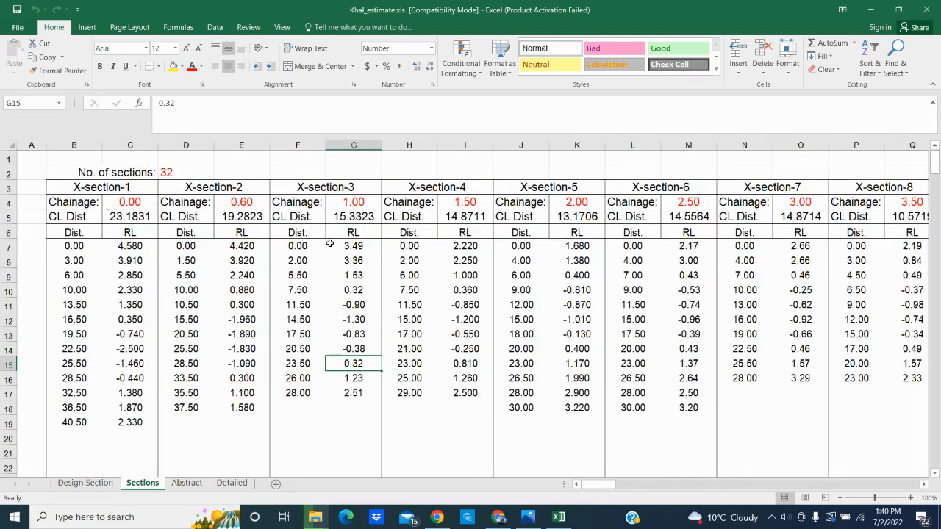
click(88, 483)
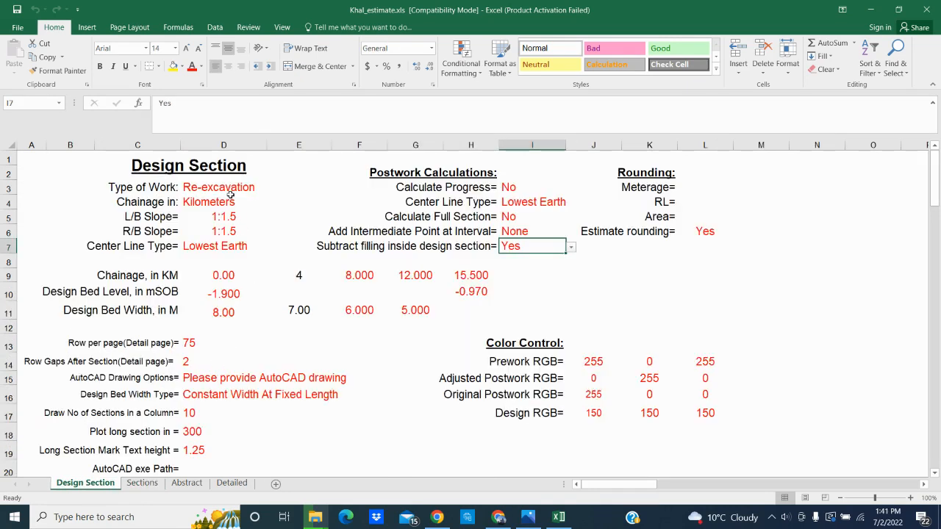
Try Re-sectioning as the Type of Work on the Design Section sheet and set it back to Re-excavation.
click(594, 379)
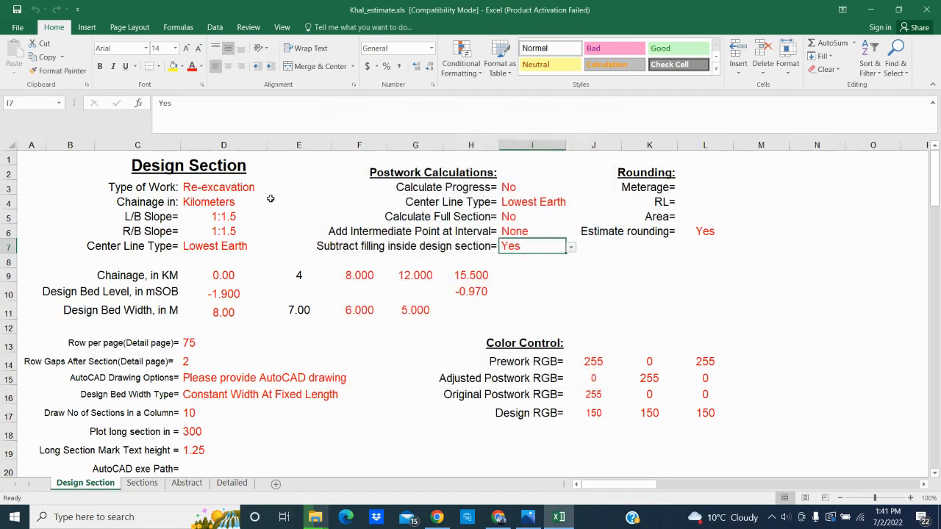
click(200, 189)
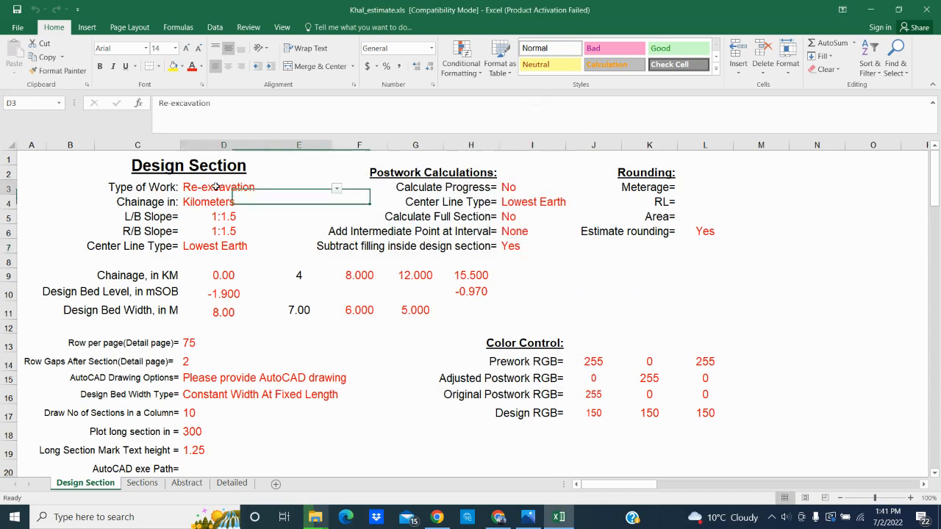
click(336, 189)
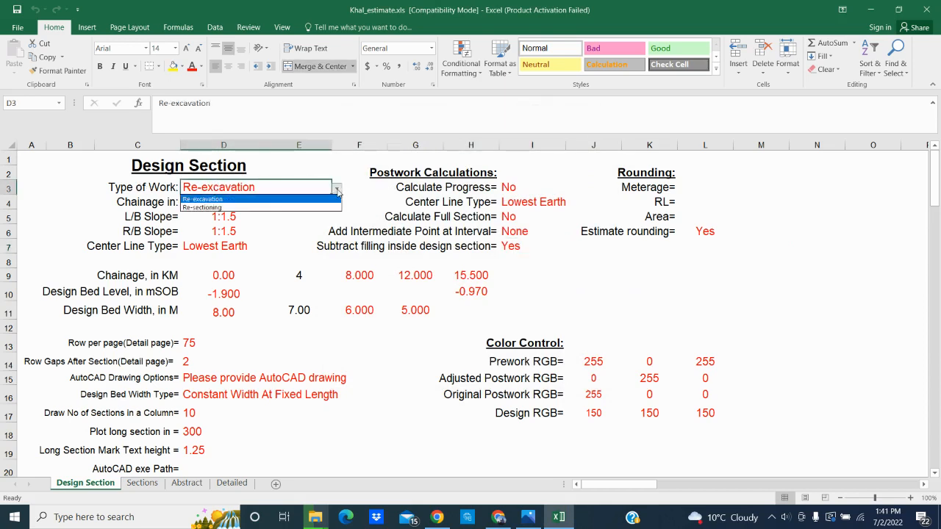
click(234, 207)
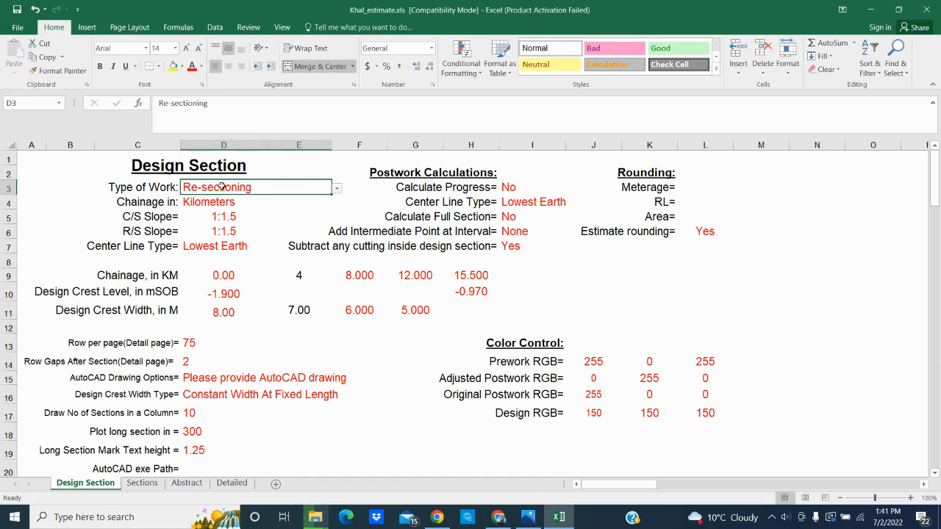
click(336, 190)
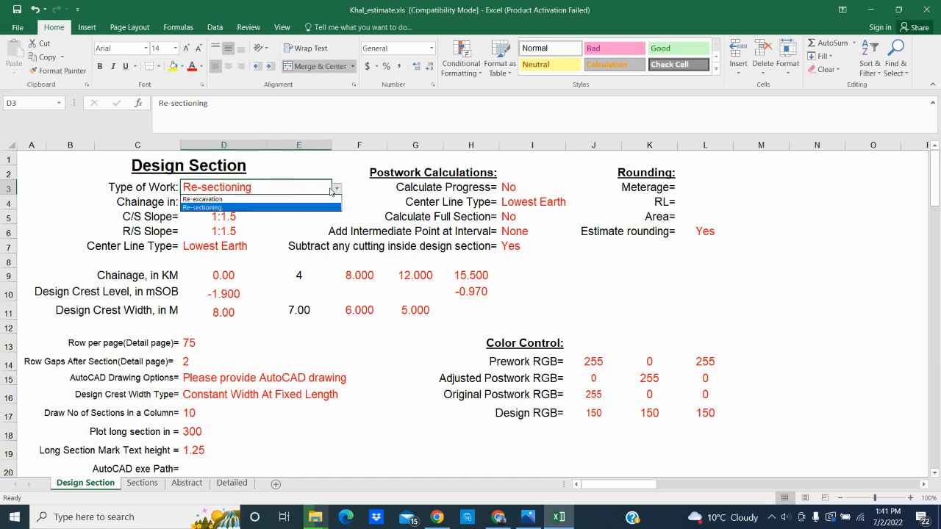
click(219, 200)
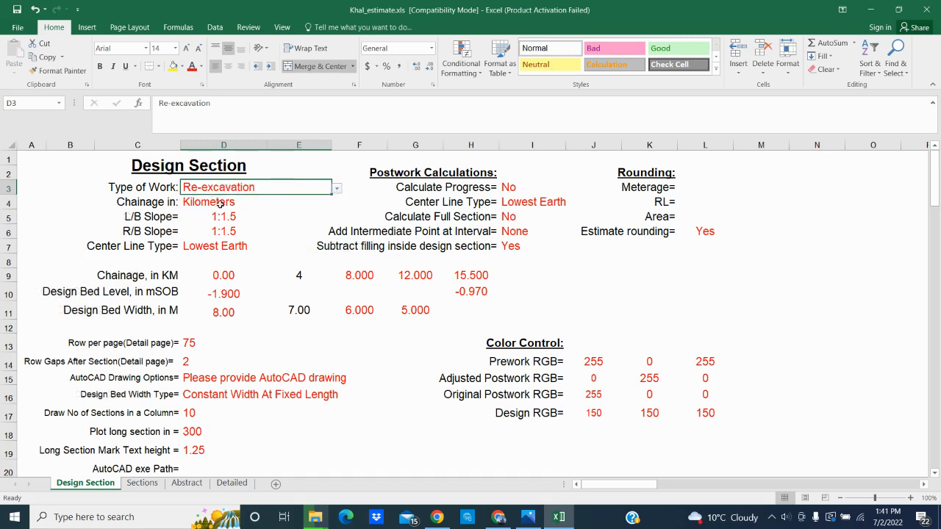
click(323, 361)
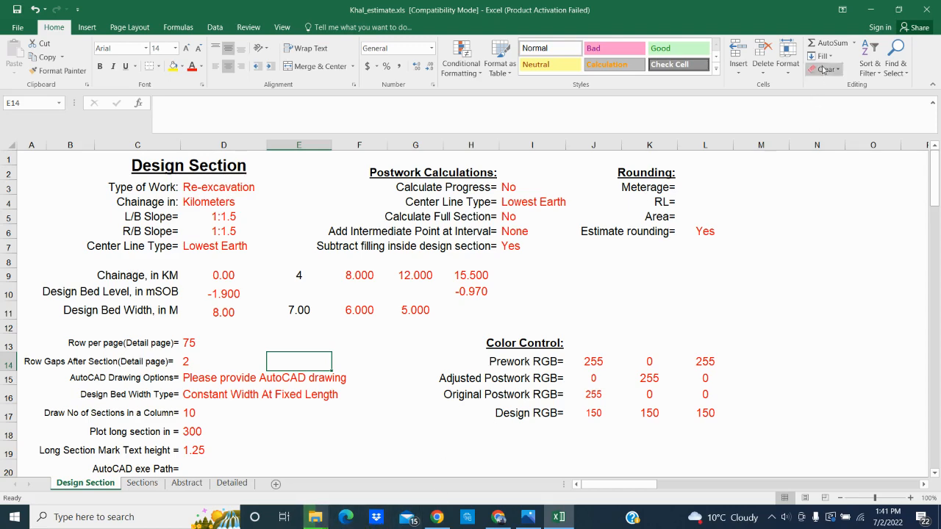
Minimize Excel, view Earthwork Estimator 2020.pptx from the 9804003 folder in PowerPoint and close the presentation.
click(871, 5)
click(171, 173)
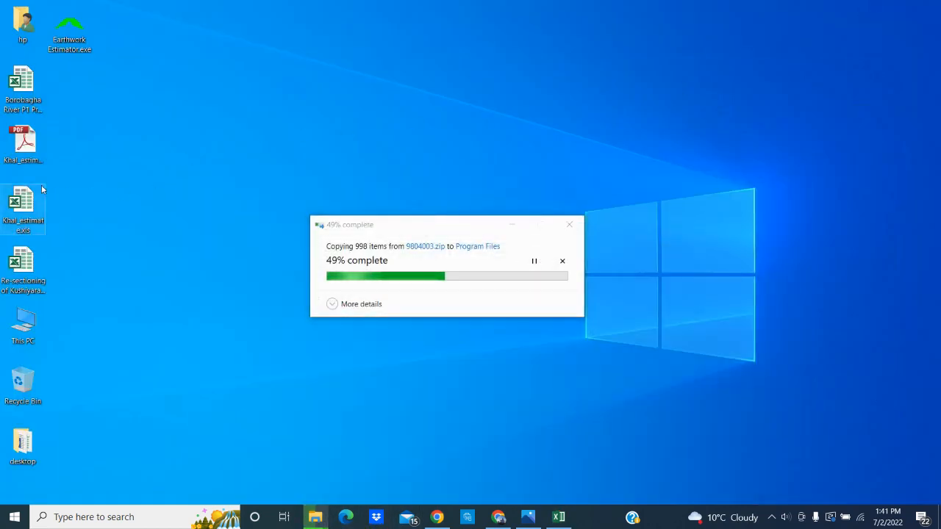
mouse_move(316, 517)
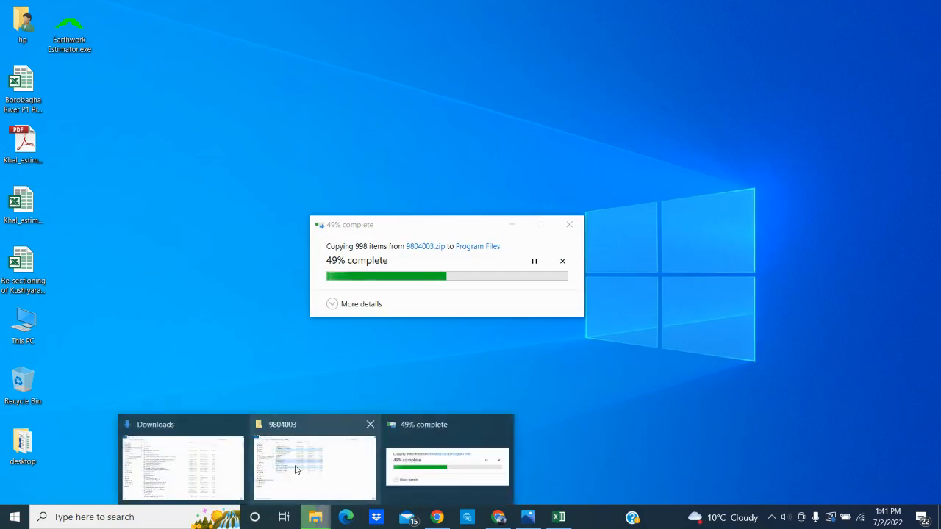
click(294, 469)
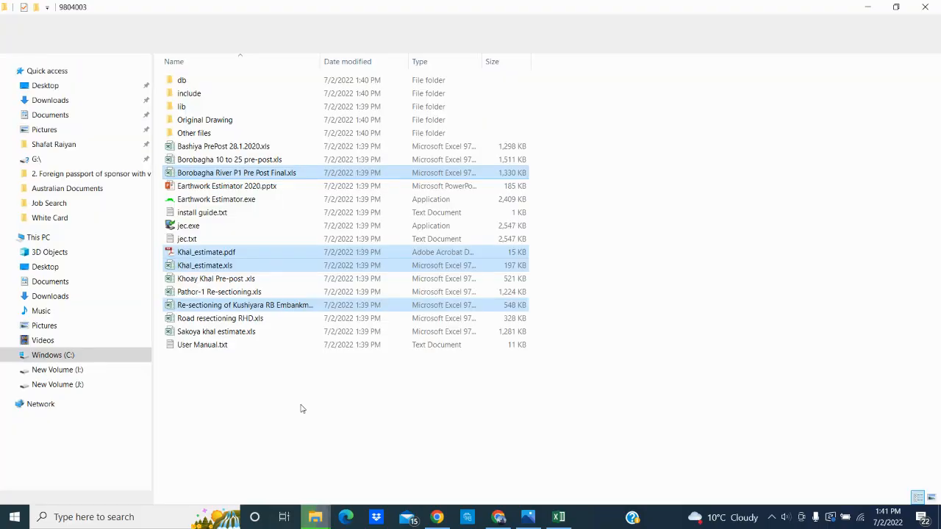
double_click(213, 188)
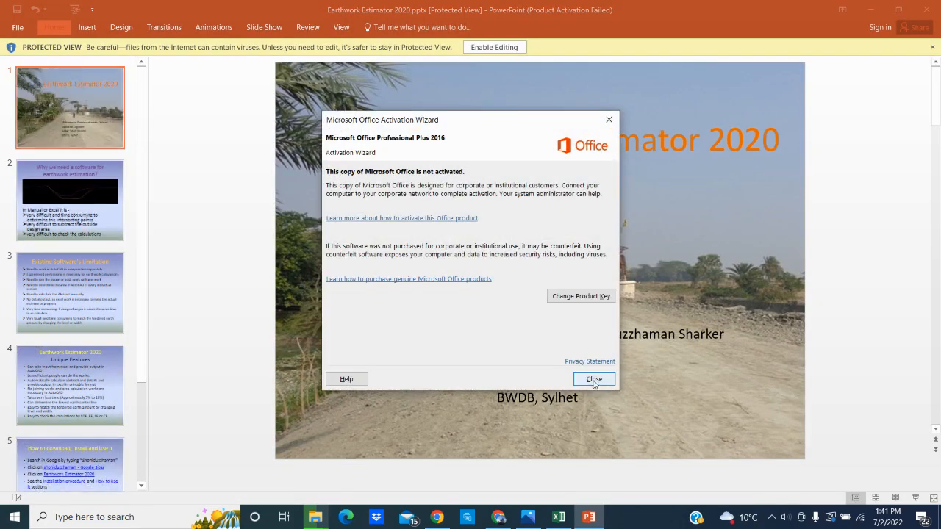
click(594, 379)
click(925, 10)
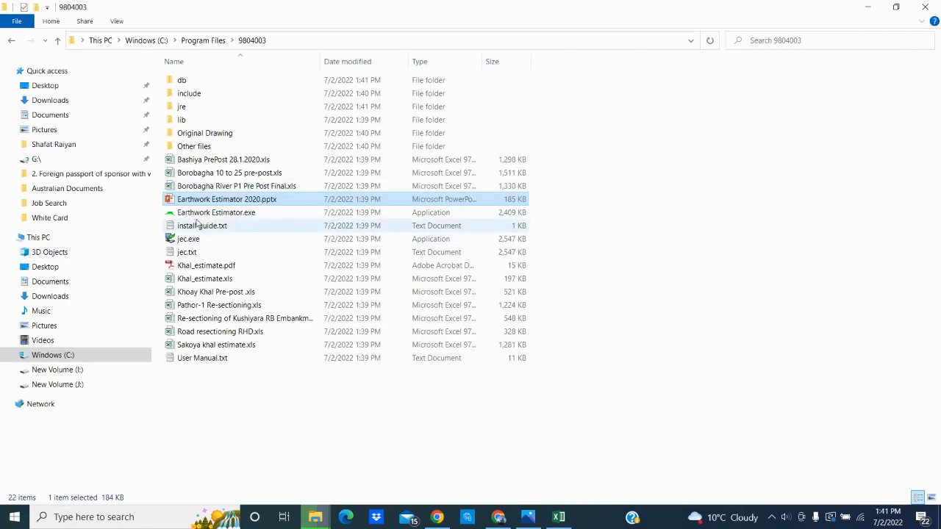
Open Khal_estimate.pdf from the 9804003 folder in Adobe Reader to view its long section and cross-section drawing.
click(196, 267)
double_click(197, 267)
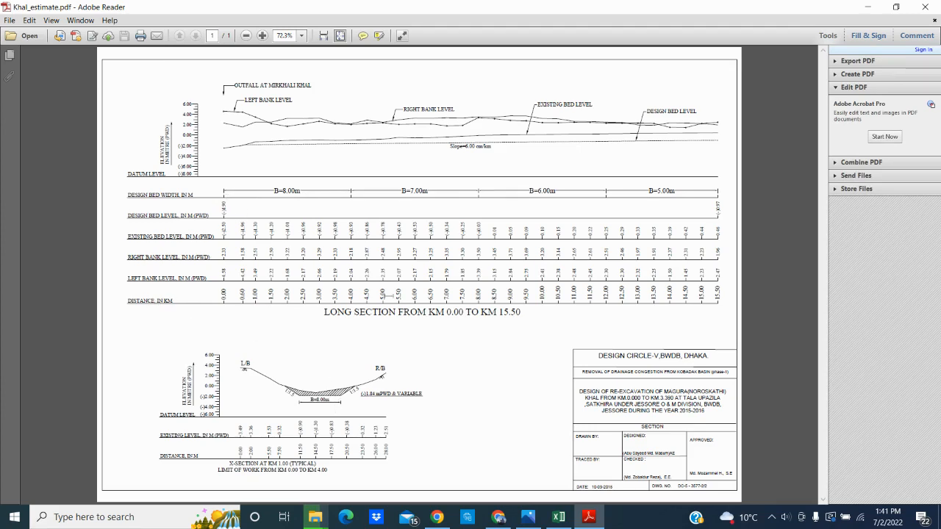
Switch to Khal_estimate.xls in Excel and choose Kilometers as the chainage unit on the Design Section sheet.
click(559, 516)
click(210, 203)
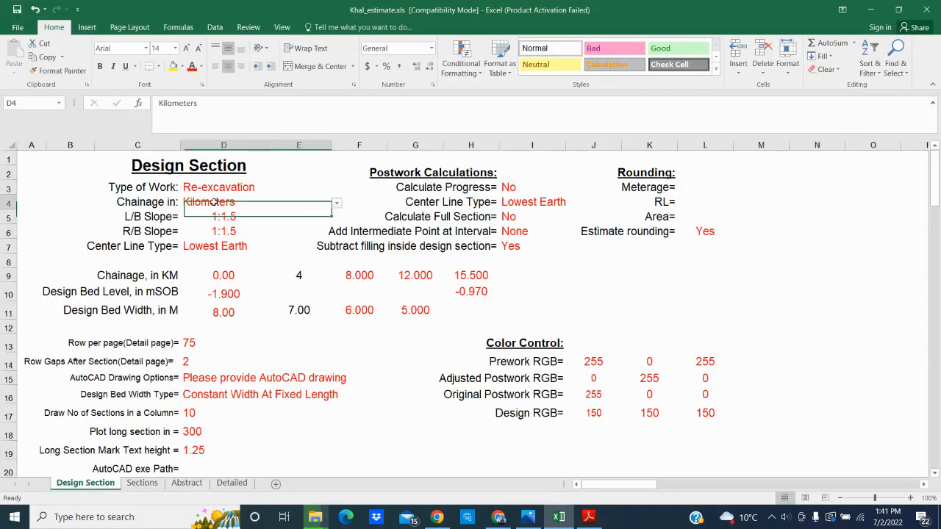
click(335, 203)
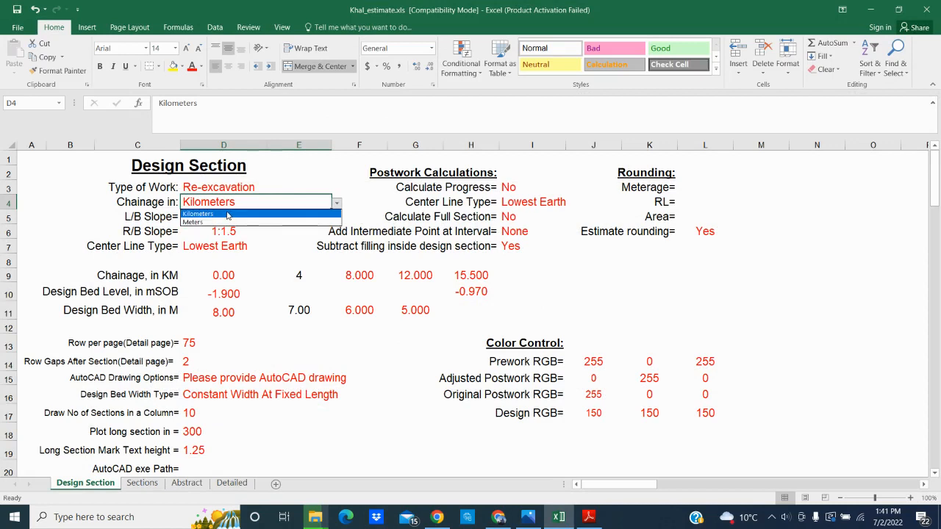
click(226, 212)
Compare the L/B and R/B slope cells with the side slopes on the Khal_estimate.pdf cross-section and return to the workbook.
click(158, 219)
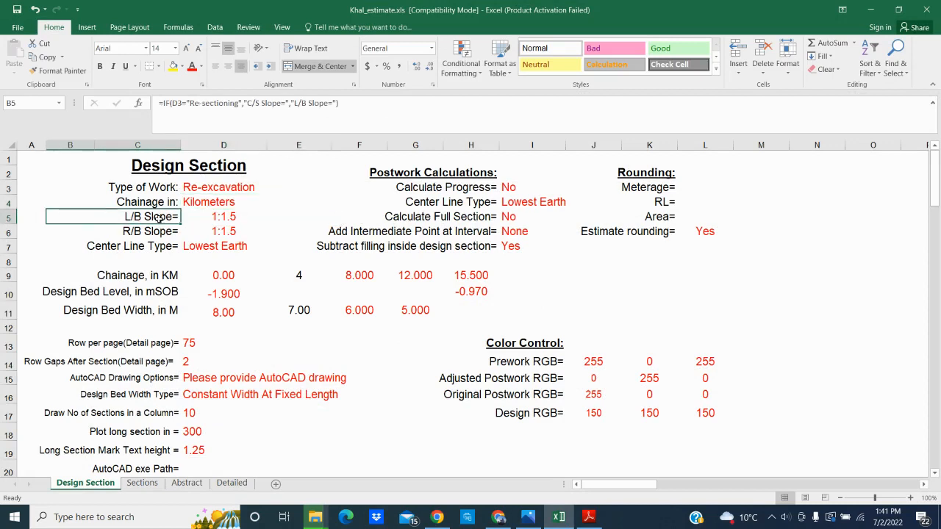
click(221, 218)
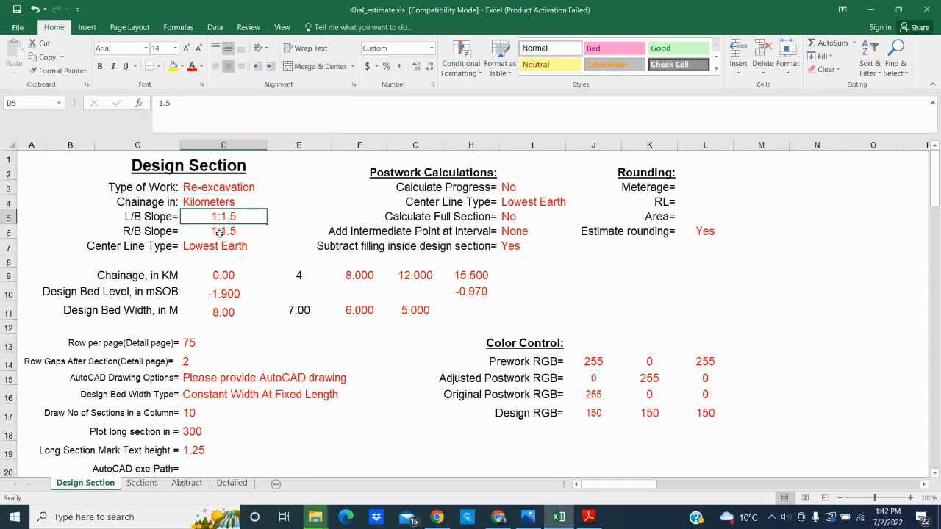
click(219, 233)
click(589, 517)
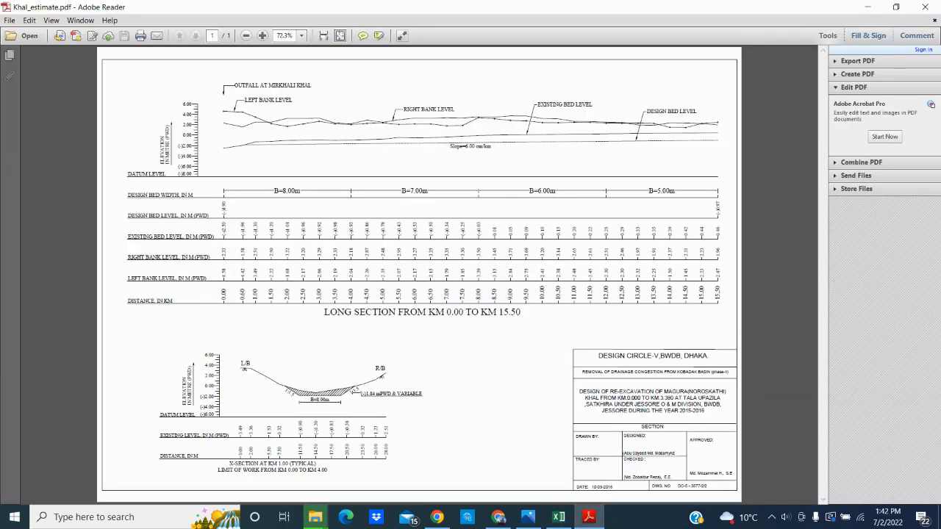
click(559, 517)
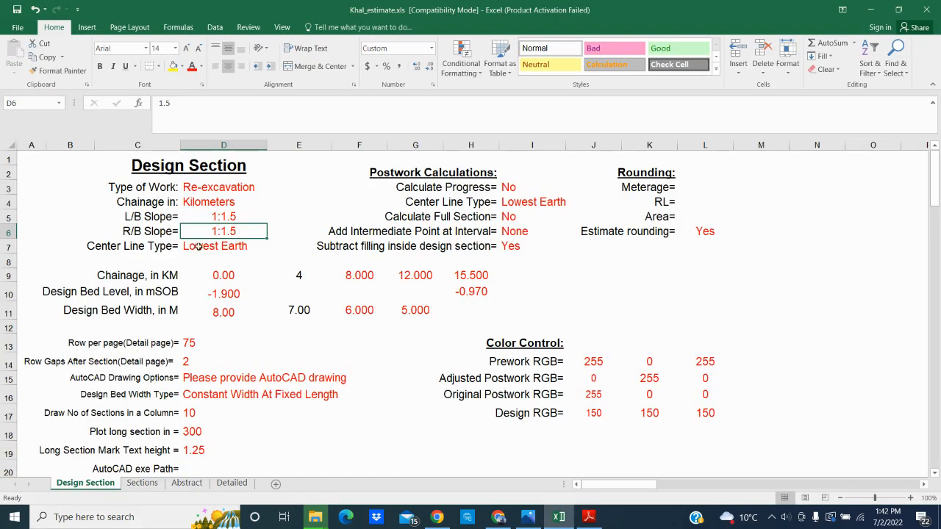
Review the Center Line Type options for the design section and check the cross-section in Khal_estimate.pdf.
click(229, 248)
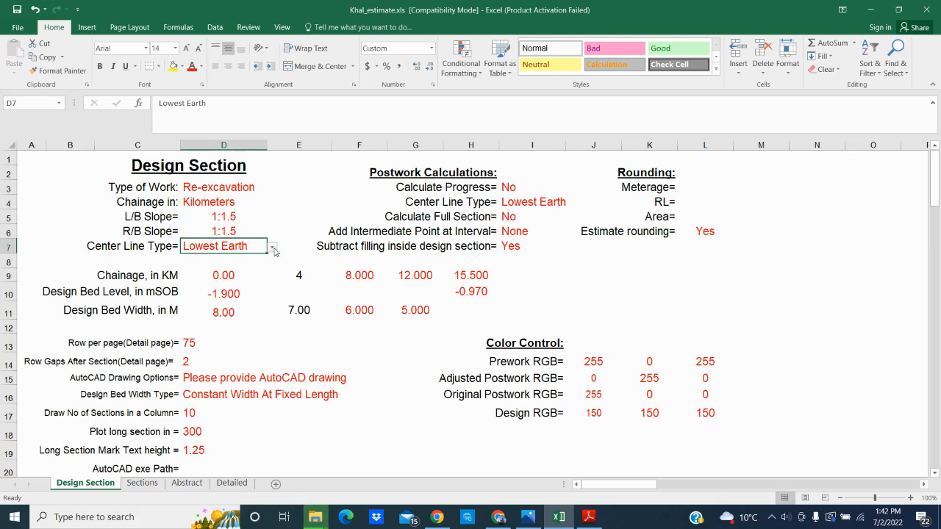
click(272, 249)
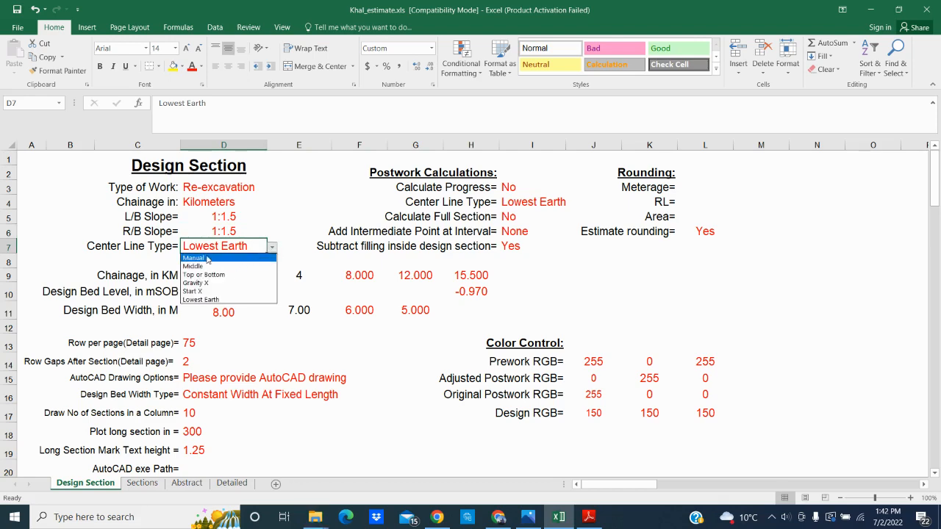
click(376, 205)
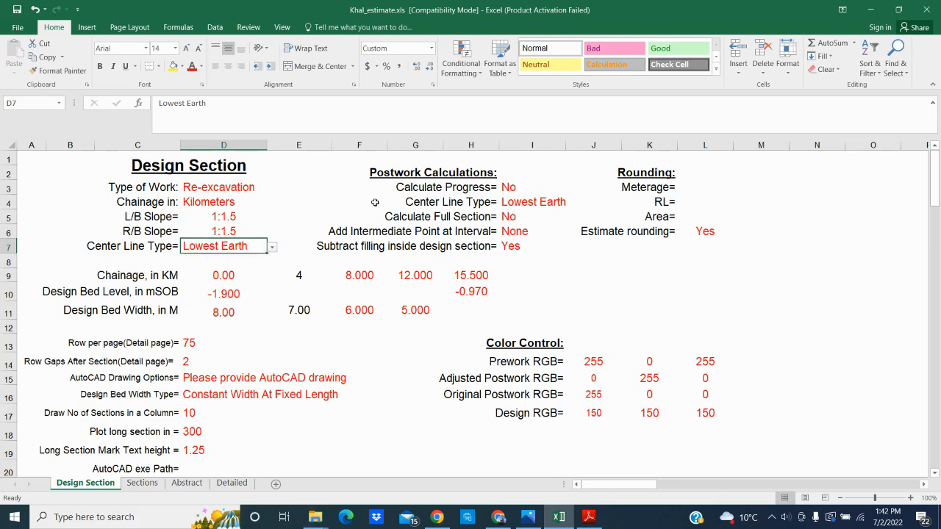
click(592, 517)
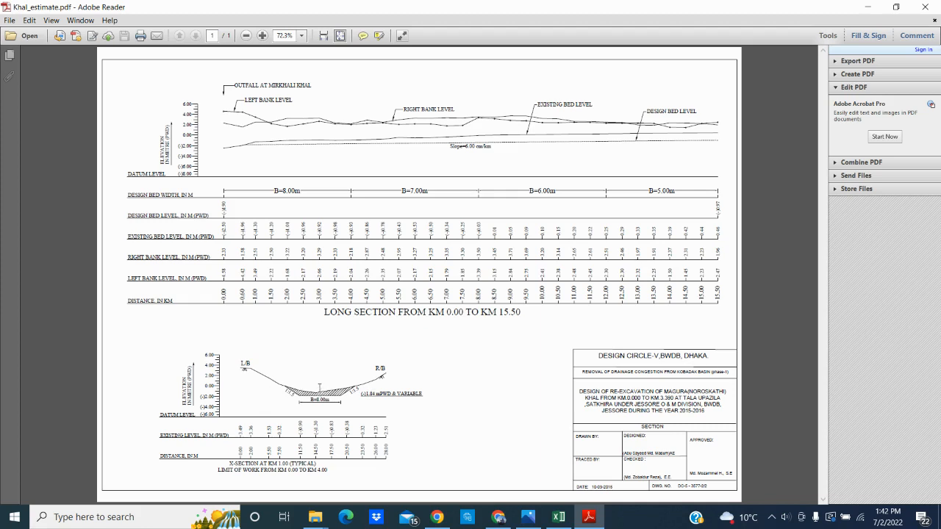
click(588, 519)
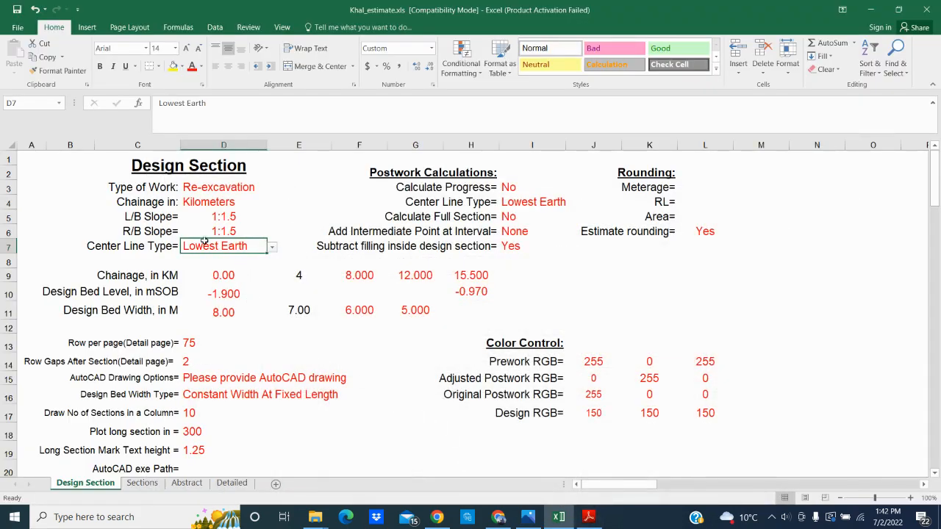
Try Manual as the design Center Line Type and examine the CL Dist. cells of X-sections 1 to 6 on the Sections sheet.
click(272, 248)
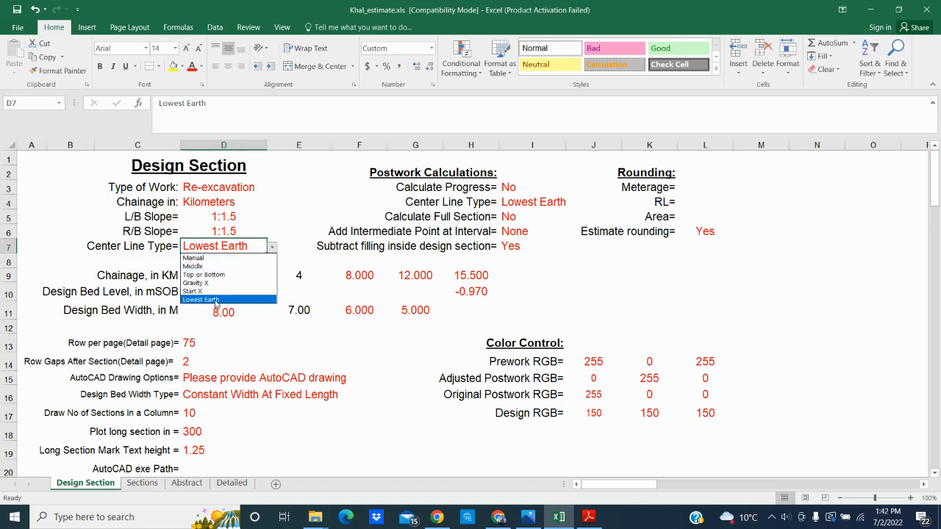
click(204, 258)
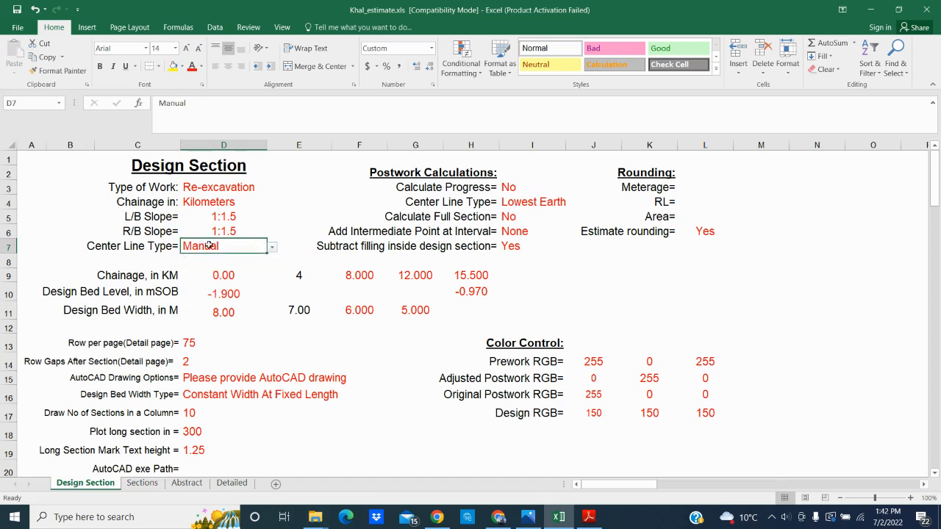
click(142, 483)
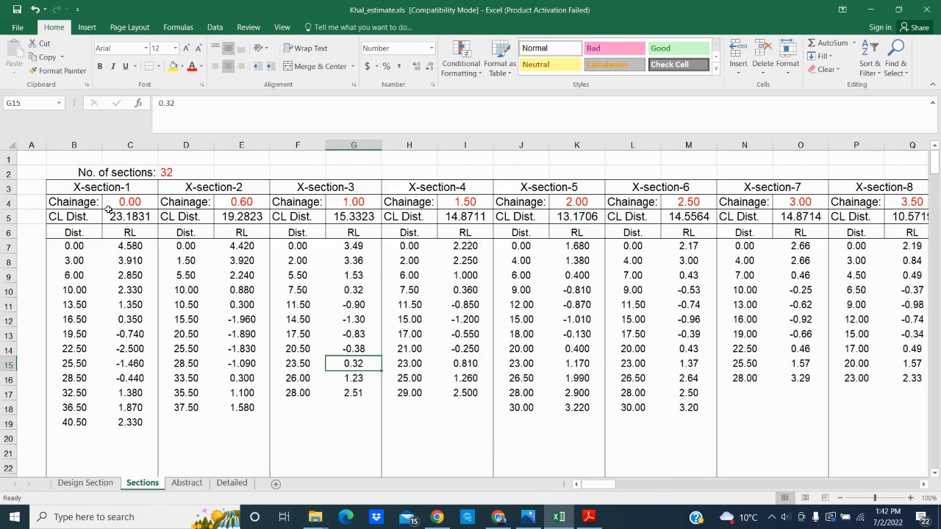
click(129, 218)
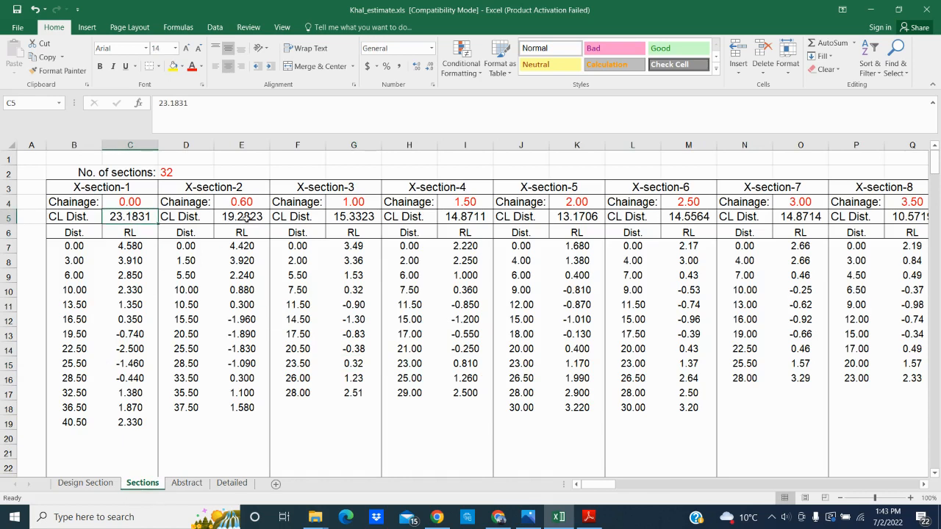
click(247, 218)
click(353, 217)
click(483, 217)
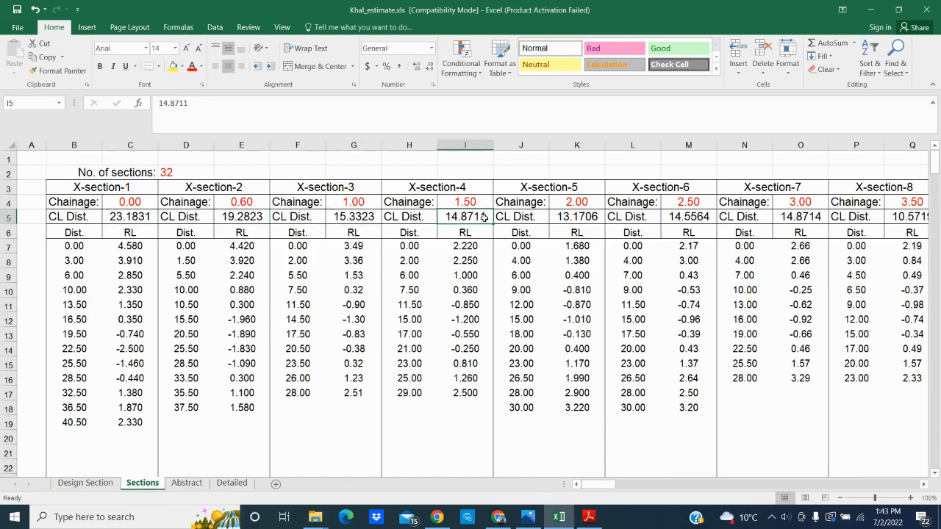
click(593, 217)
click(696, 218)
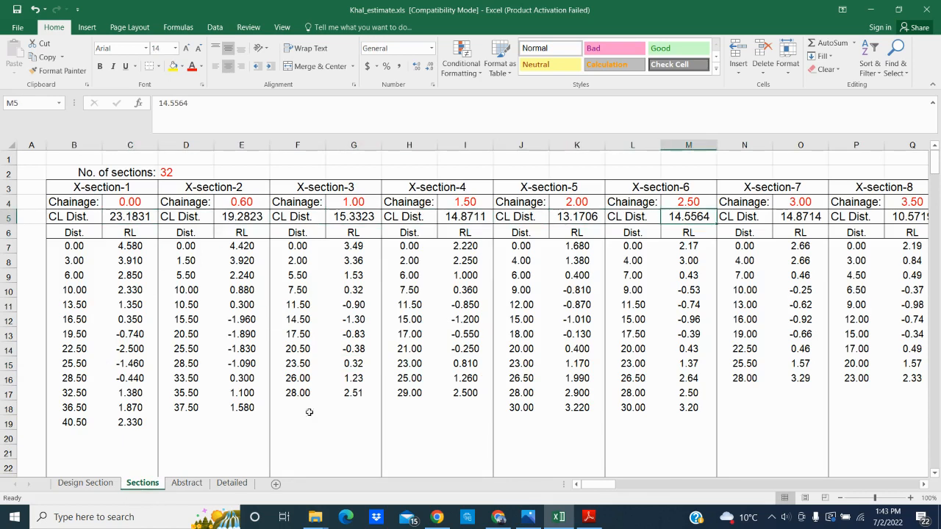
Try Middle as the Center Line Type on the Design Section sheet and set it back to Lowest Earth.
click(91, 482)
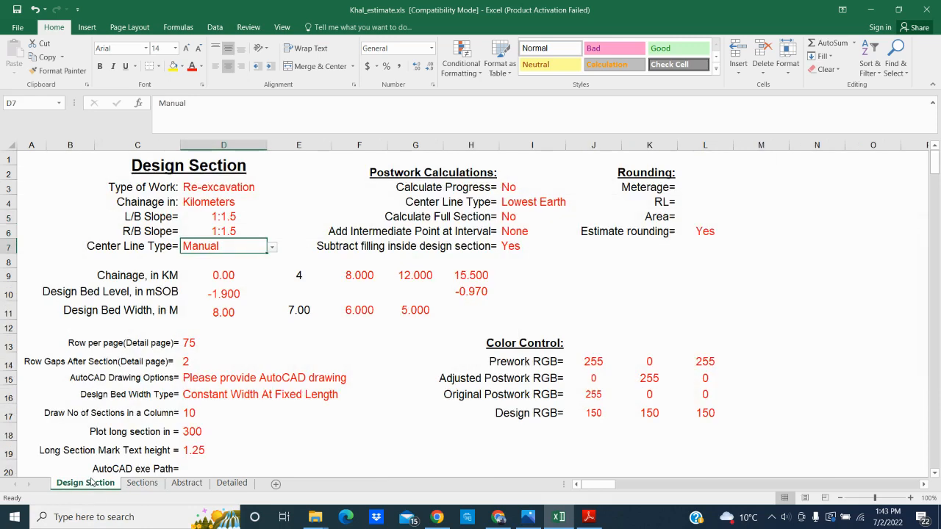
click(271, 247)
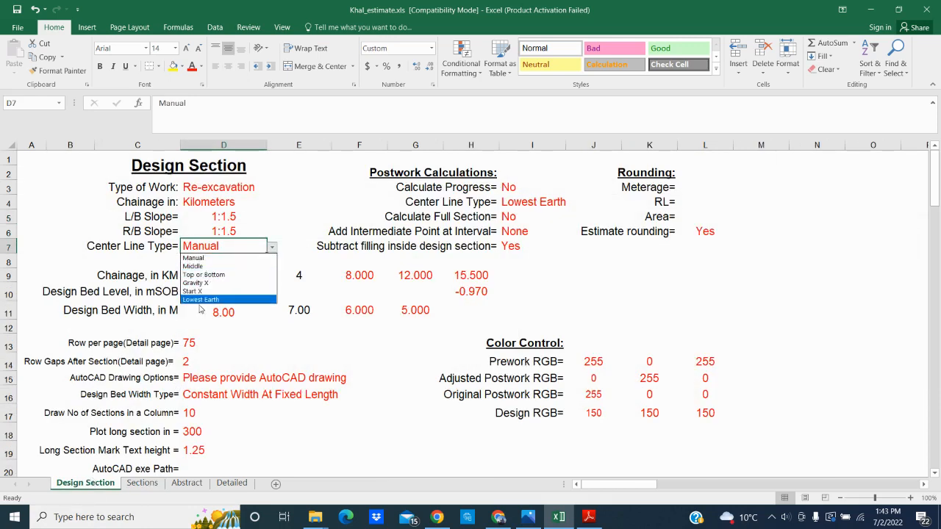
click(209, 266)
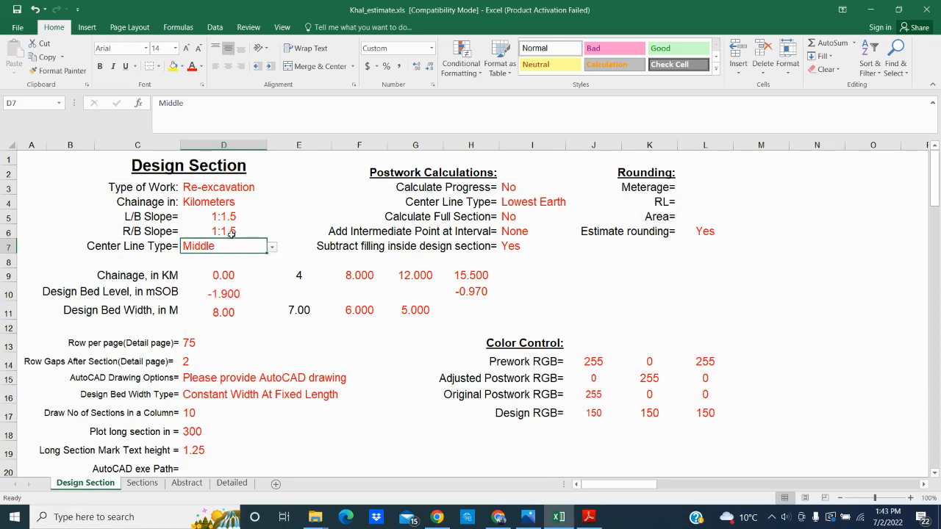
click(271, 250)
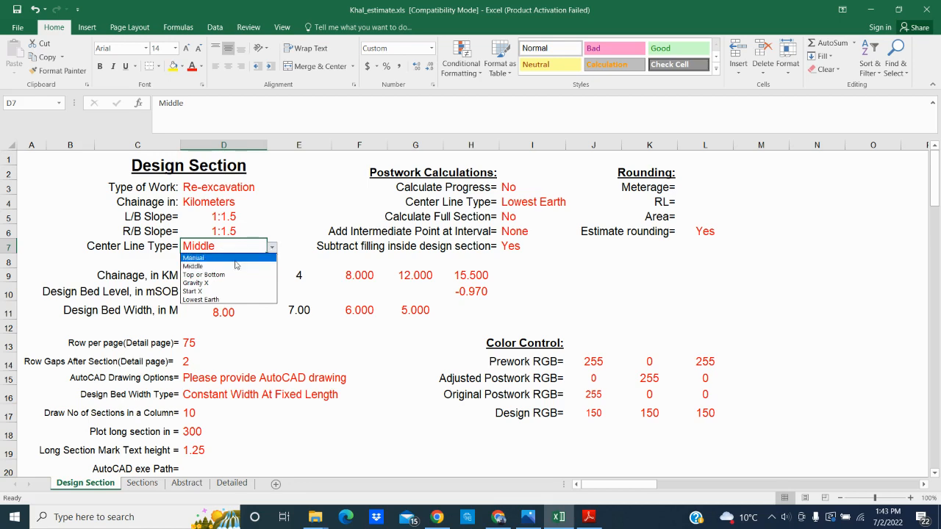
click(210, 300)
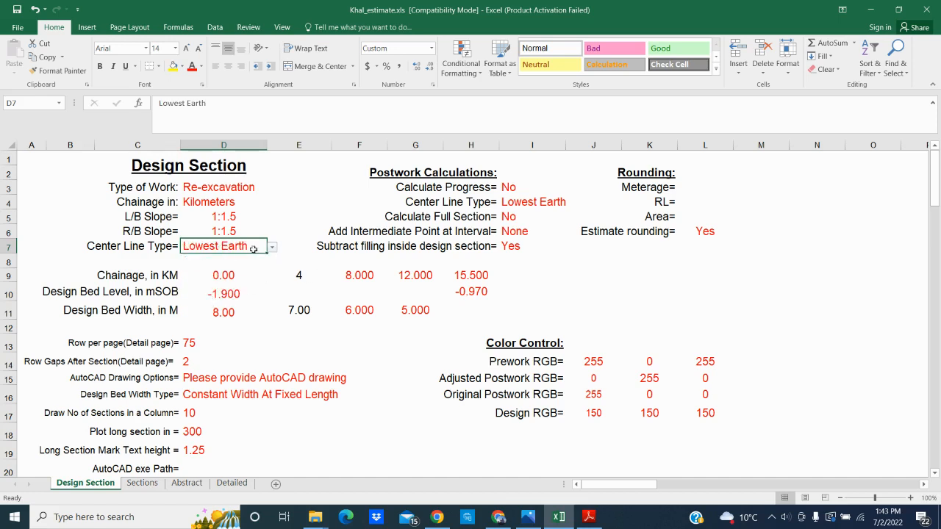
Compare the Chainage and Design Bed Level cells with the design bed levels on the Khal_estimate.pdf long section.
click(256, 331)
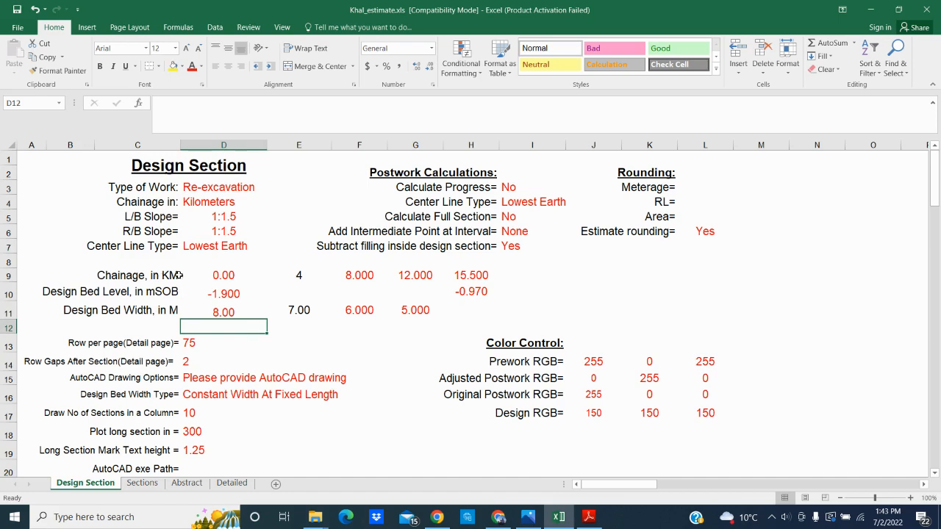
click(227, 275)
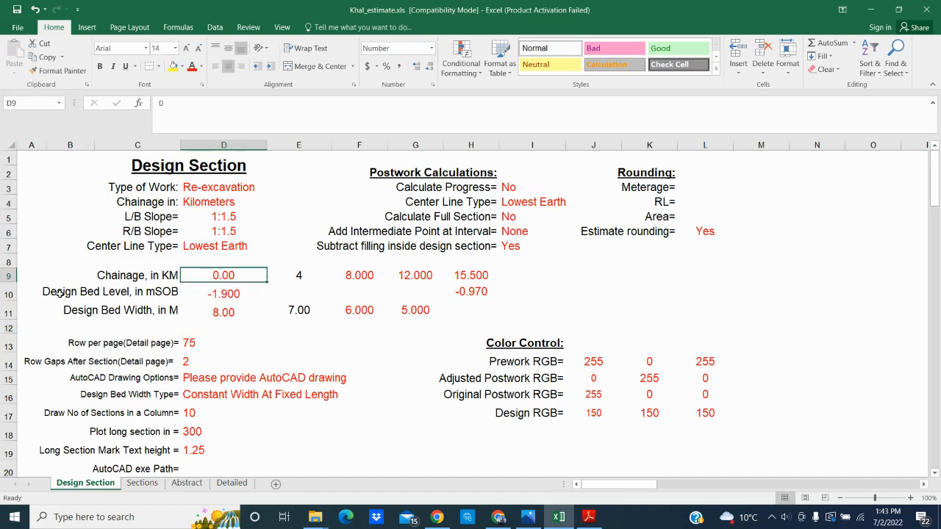
click(589, 517)
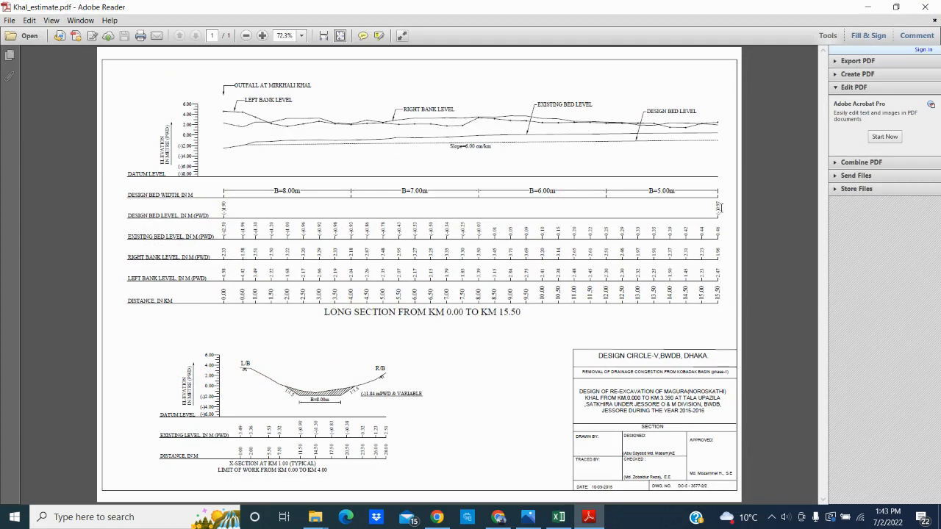
click(559, 517)
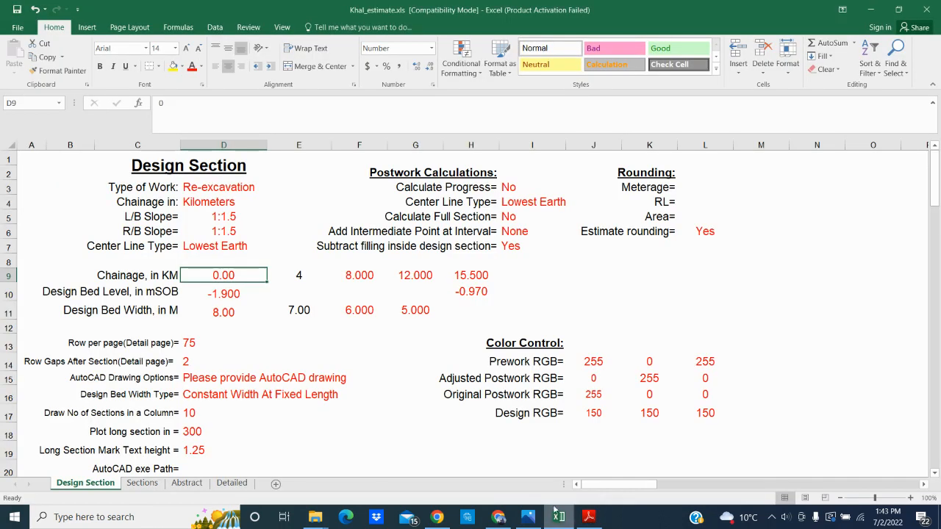
click(469, 295)
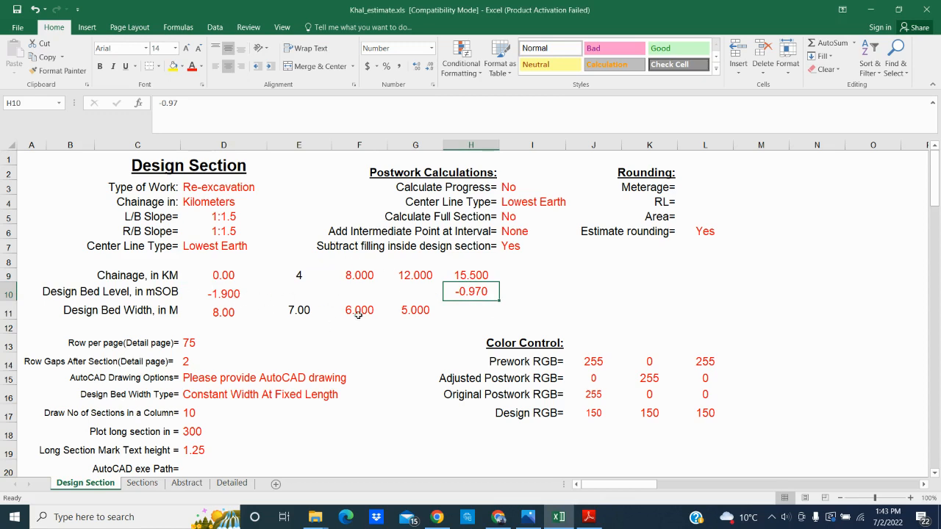
Compare the Design Bed Width cells and their chainages with the bed width ranges on the Khal_estimate.pdf long section.
click(219, 314)
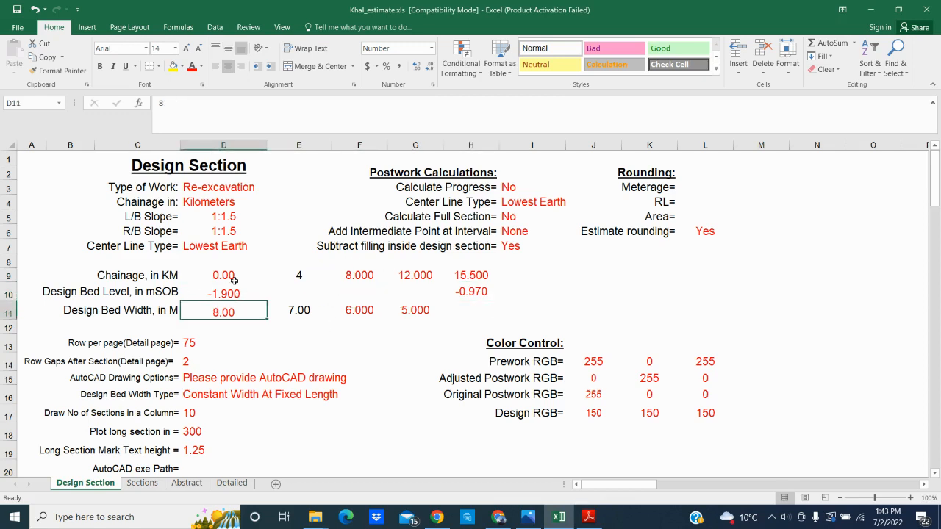
click(588, 517)
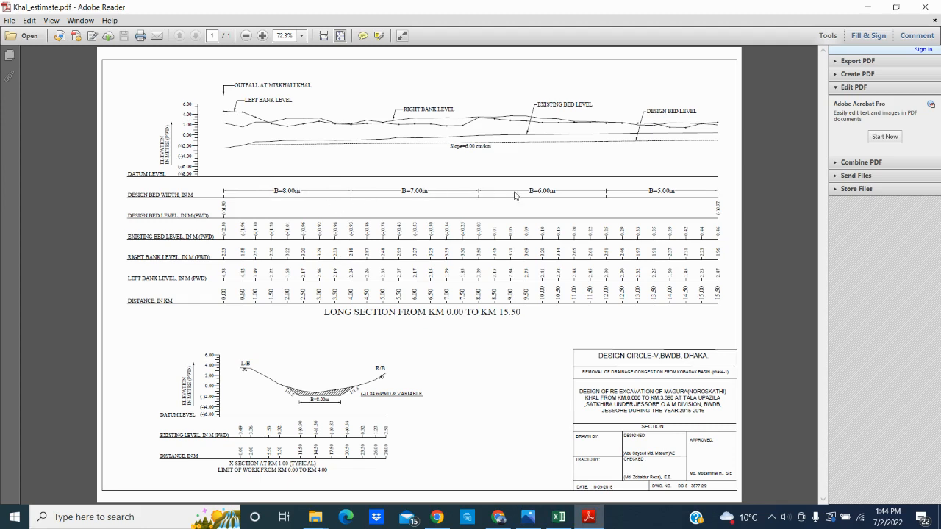
click(559, 517)
click(297, 275)
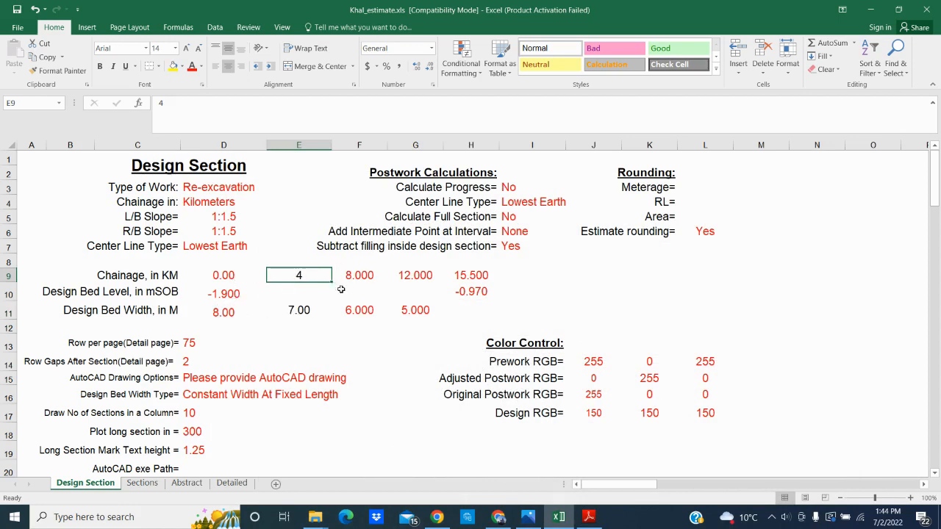
click(361, 311)
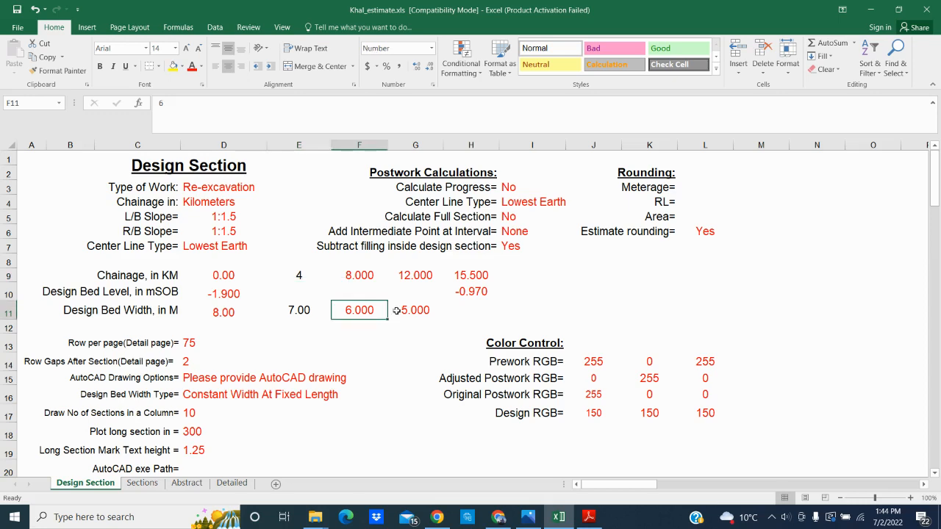
click(418, 312)
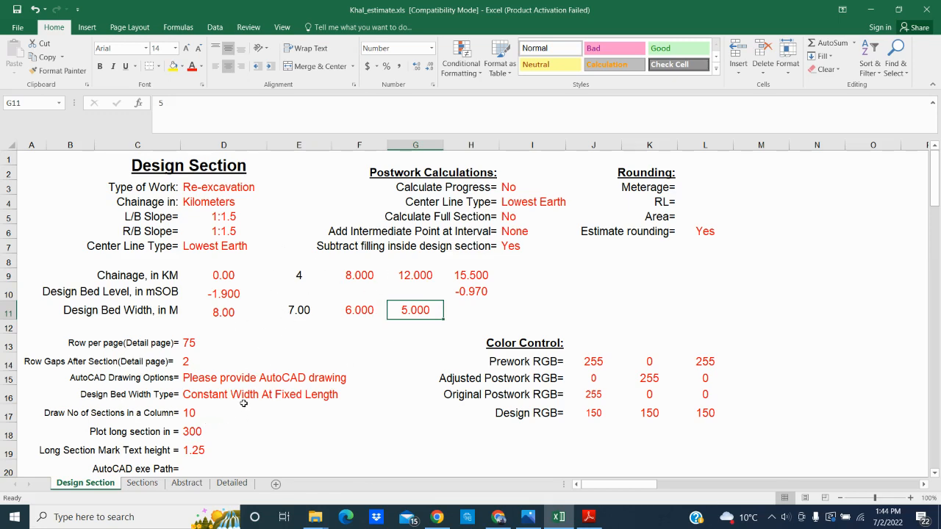
Check the Design Bed Width Type setting against the long section in Khal_estimate.pdf and return to the workbook.
click(282, 398)
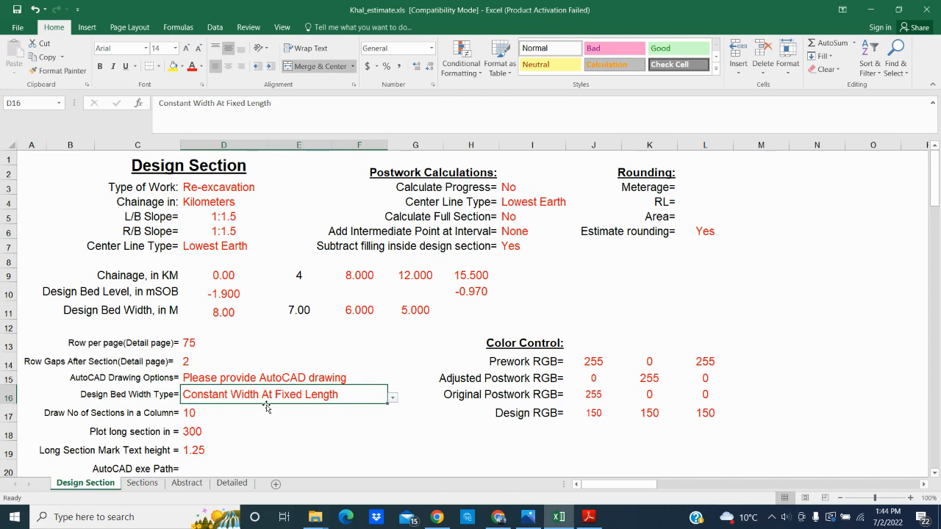
click(589, 517)
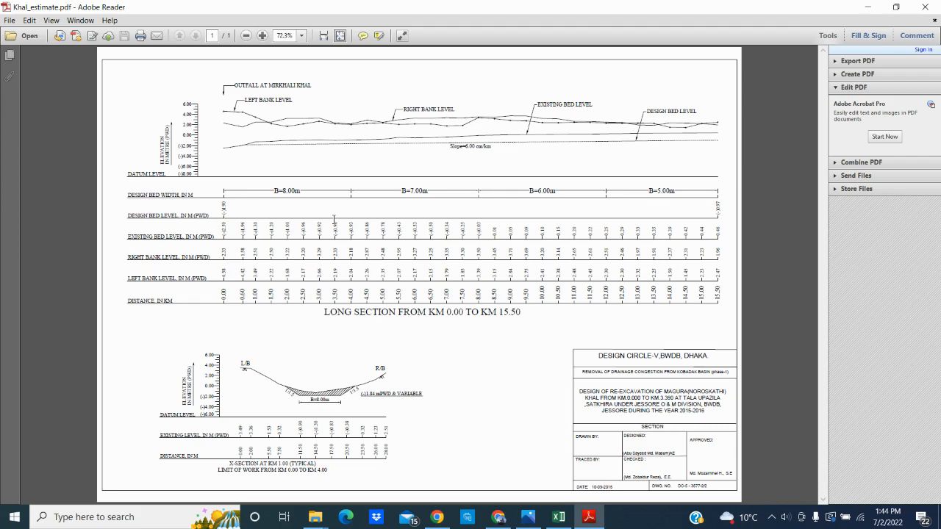
click(559, 517)
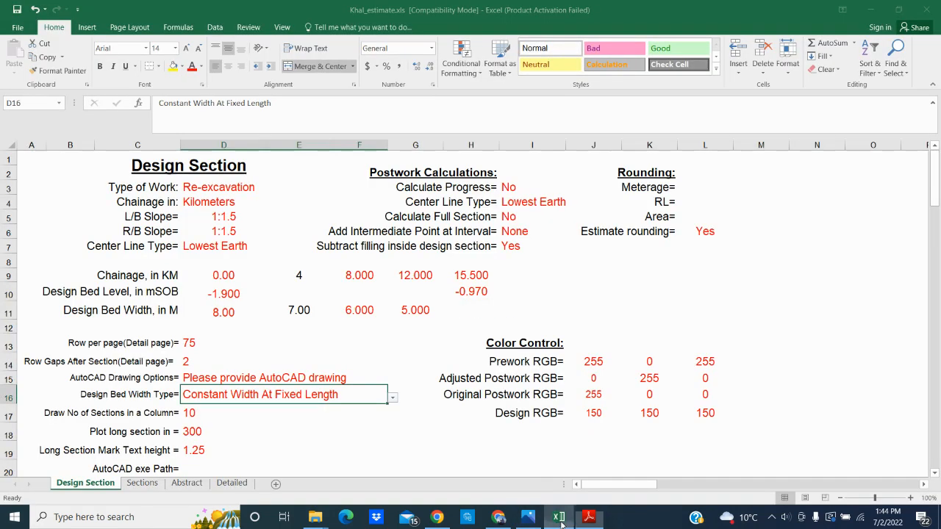
Try Interpolated Width as the Design Bed Width Type, restore Constant Width At Fixed Length, and check the Khal_estimate.pdf long section.
click(392, 398)
click(208, 417)
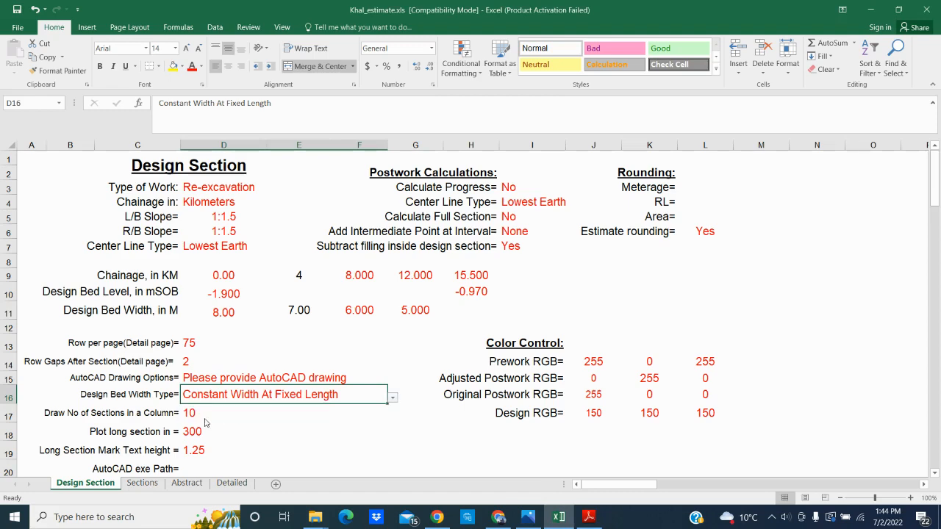
click(392, 398)
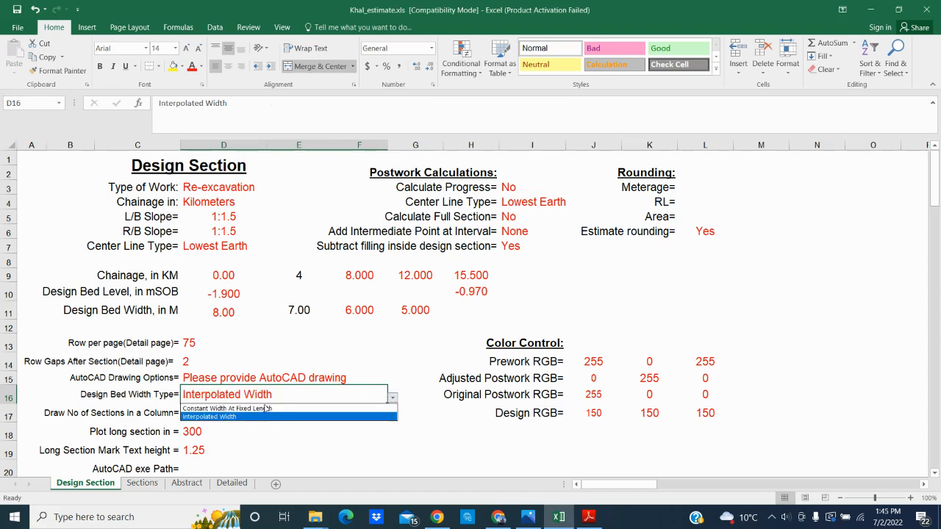
click(217, 408)
click(589, 518)
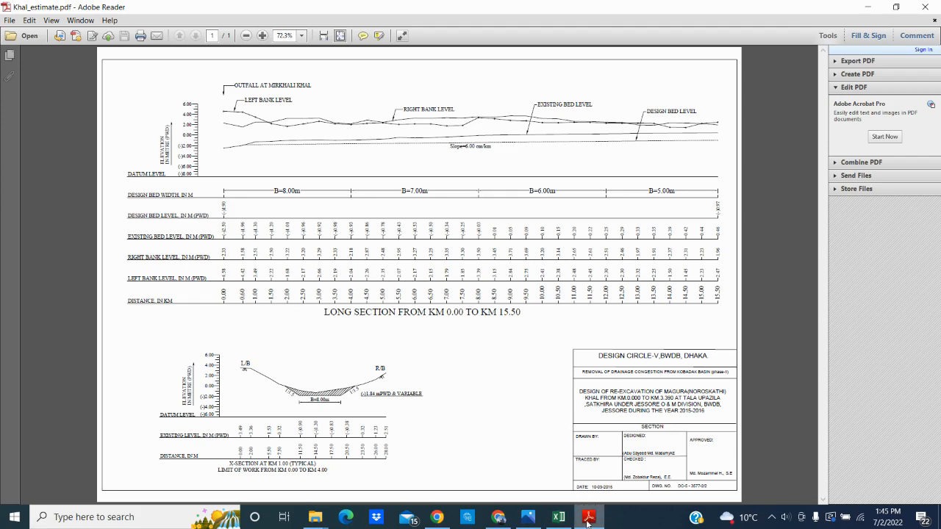
click(589, 518)
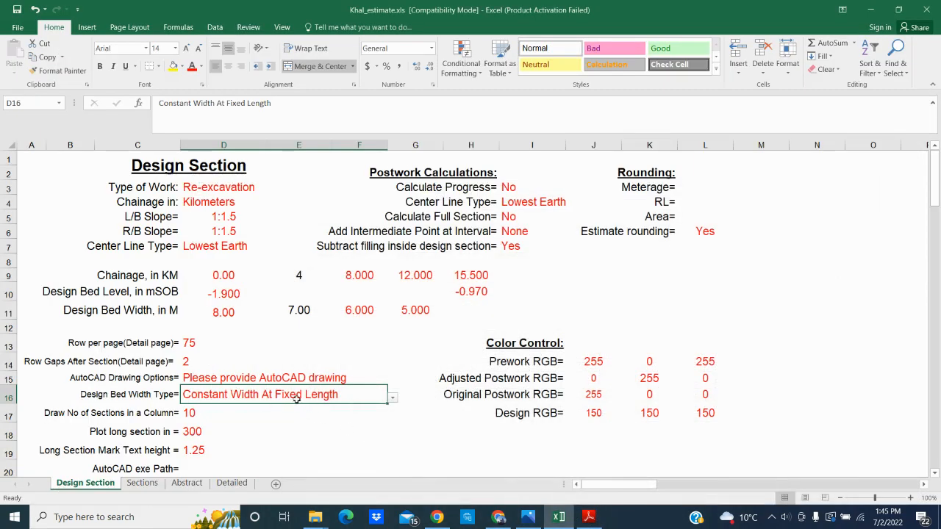
Compare the Row per page and Row Gaps After Section settings with the section layout on the Detailed sheet.
key(Up)
key(Up)
key(Up)
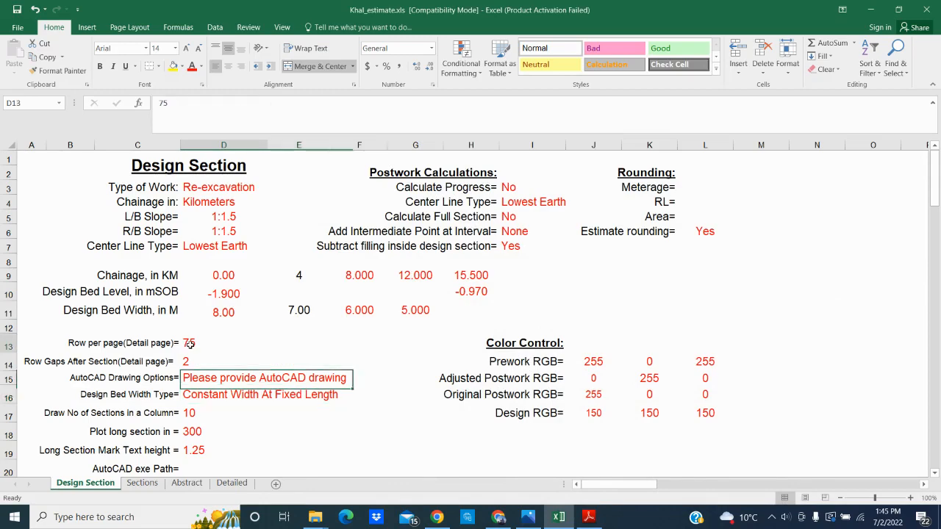
click(231, 483)
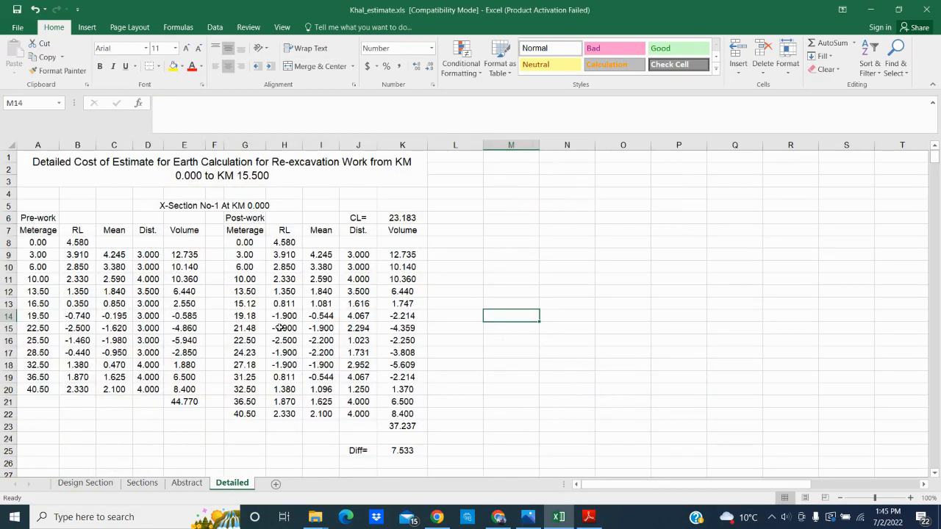
scroll(265, 314, down, 7)
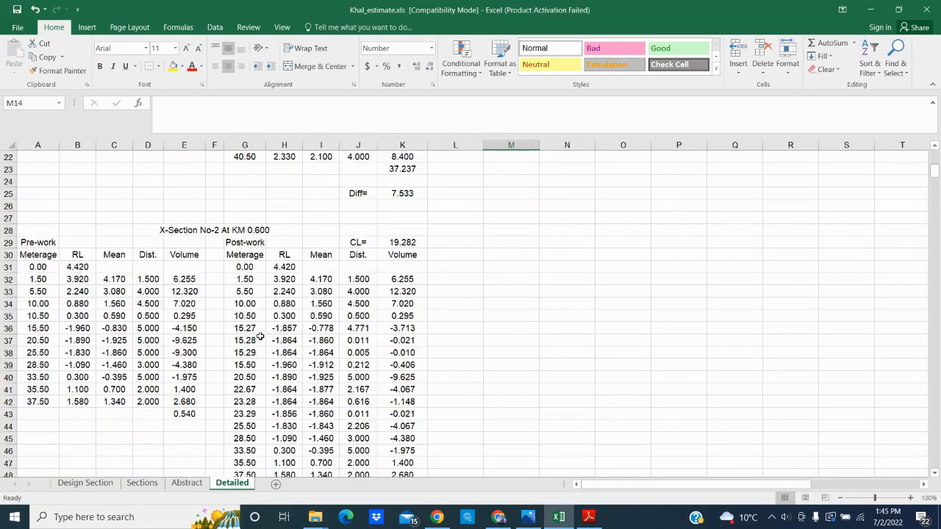
scroll(249, 346, up, 7)
click(86, 486)
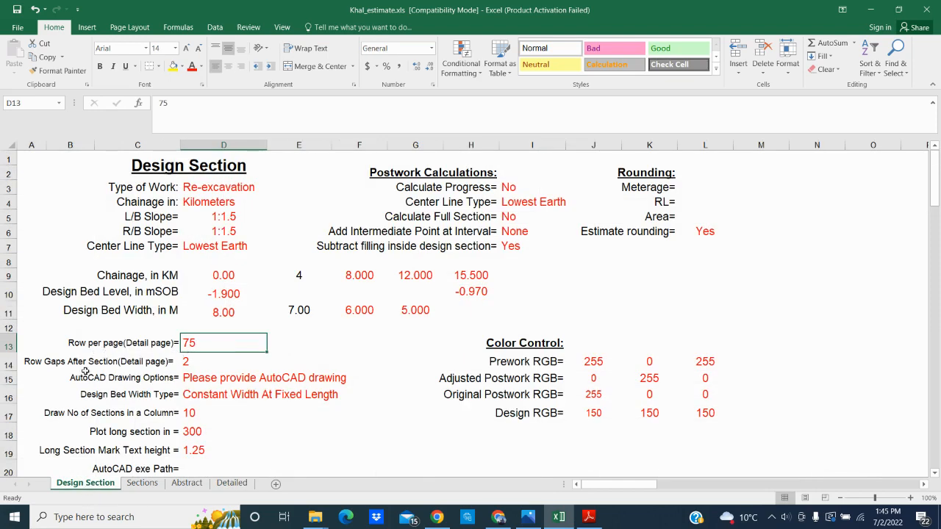
click(233, 484)
scroll(324, 386, down, 2)
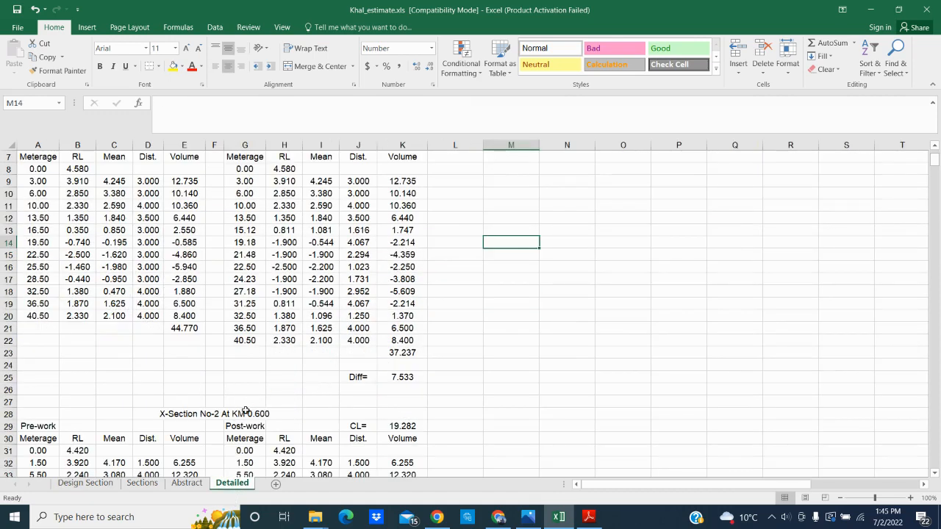
click(103, 484)
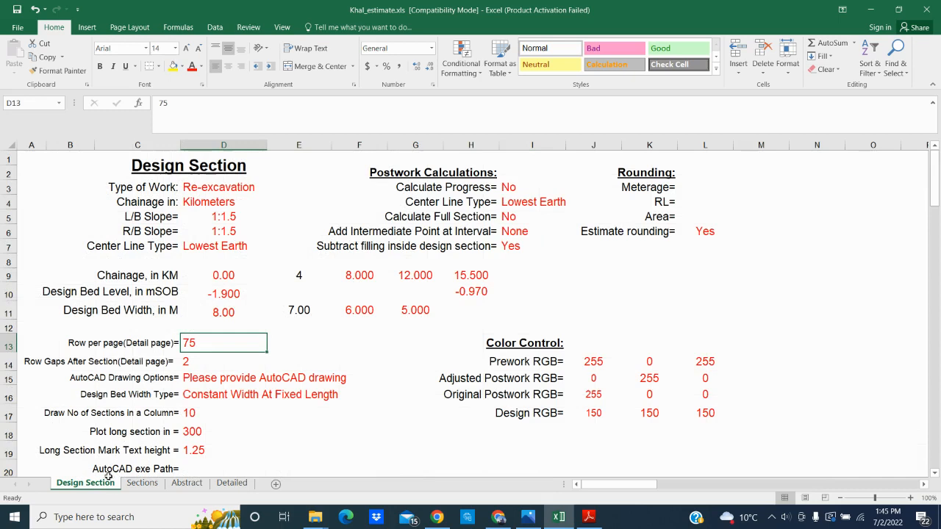
Review the AutoCAD Drawing Options and Calculate Progress settings alongside the cross-section data on the Sections sheet.
click(204, 380)
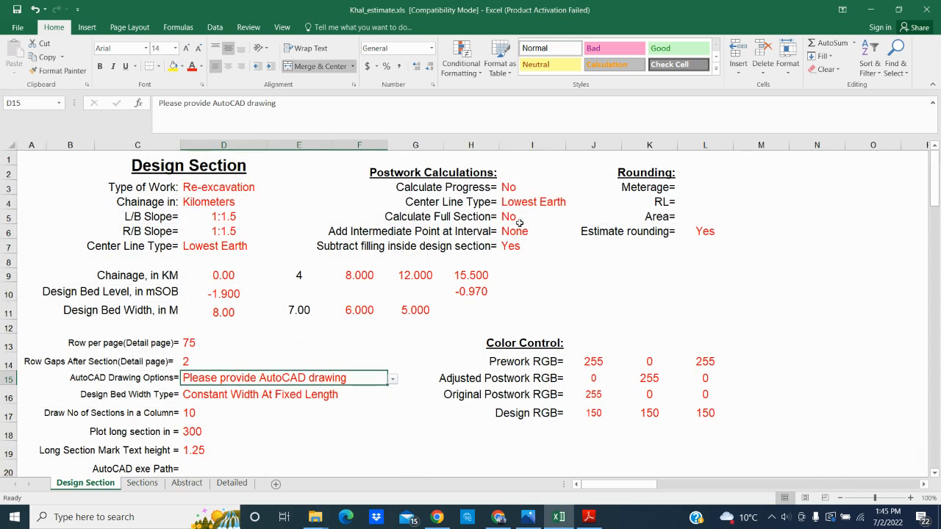
click(517, 185)
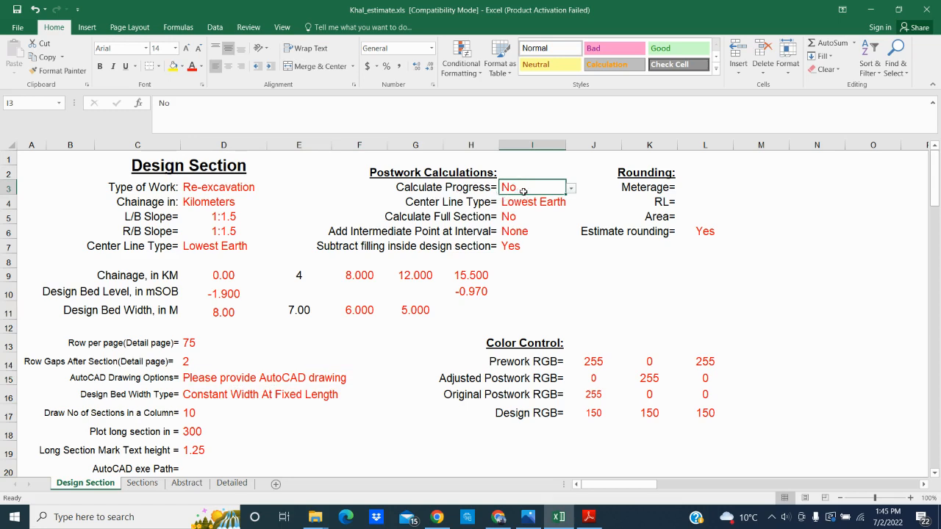
click(142, 483)
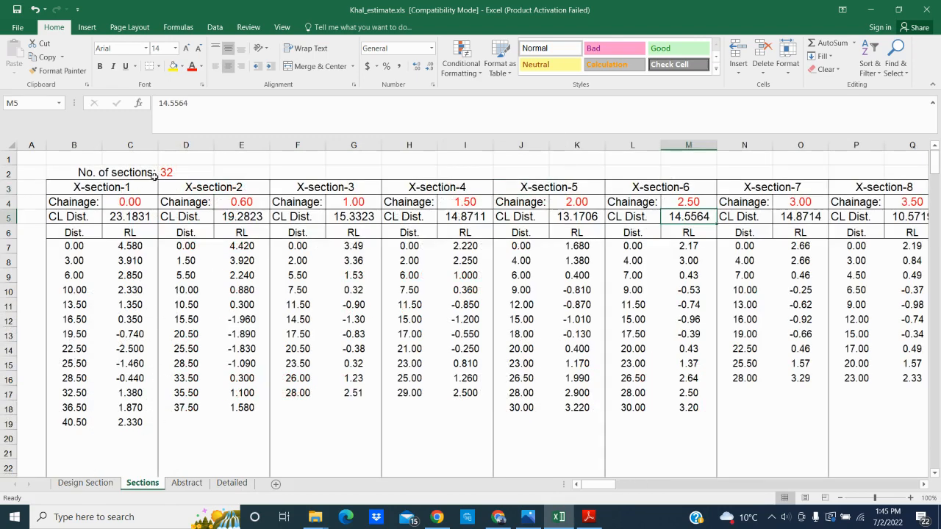
click(85, 483)
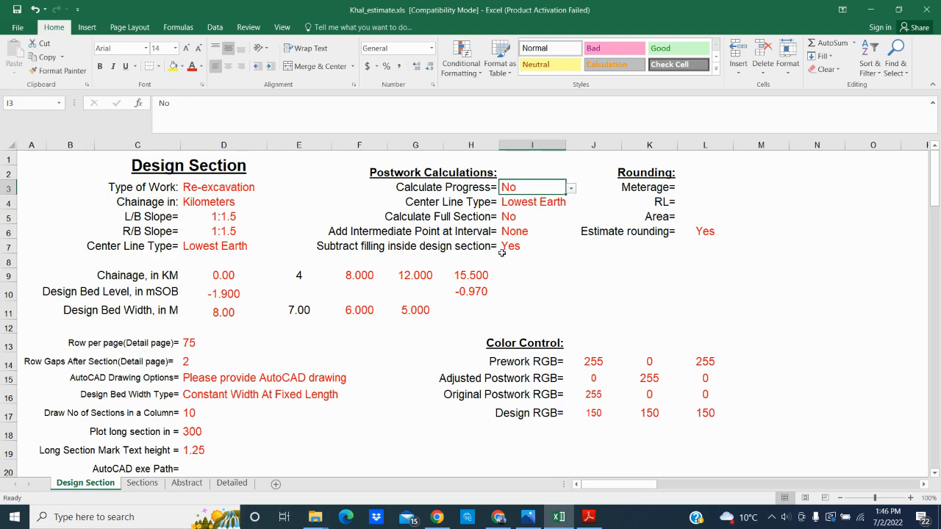
Set the No. of sections on the Sections sheet to 23.
click(143, 483)
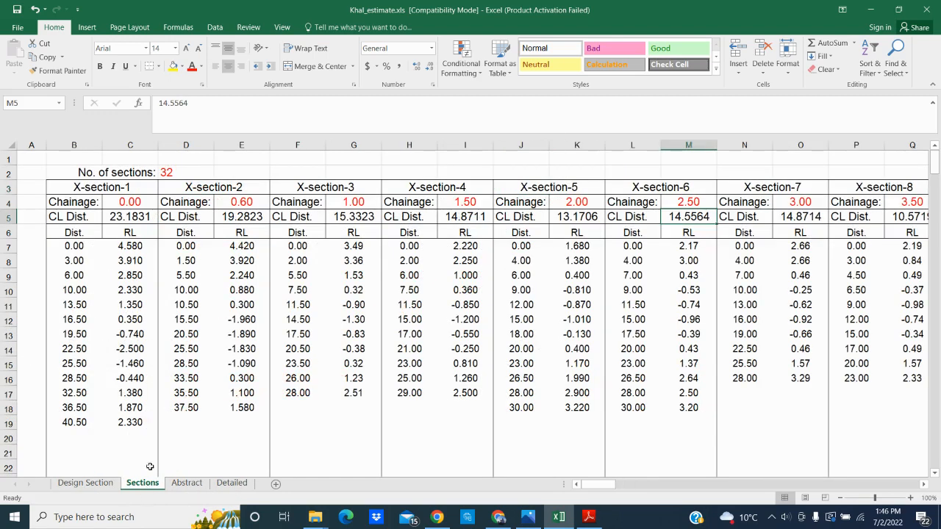
click(175, 172)
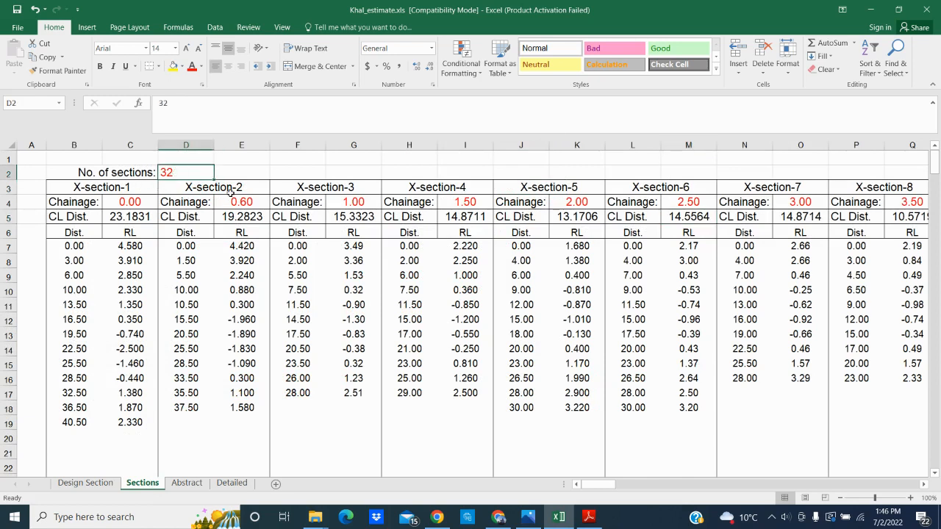
text(1)
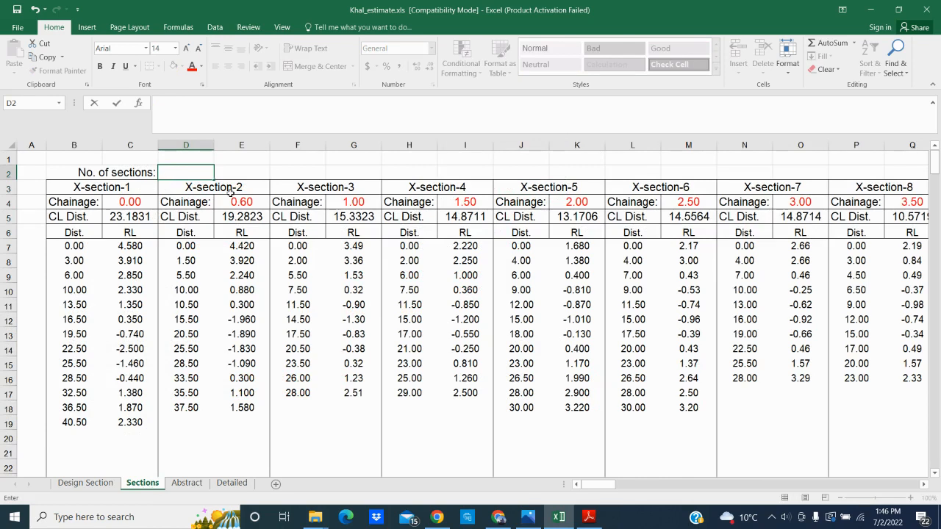
text(23)
click(224, 294)
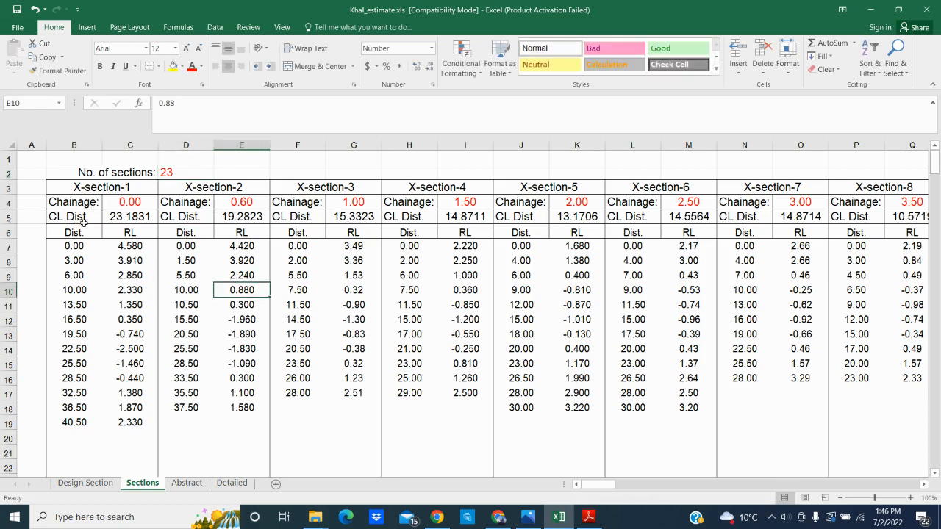
Check the Center Line Type on the Design Section sheet and return to the Sections sheet.
click(85, 483)
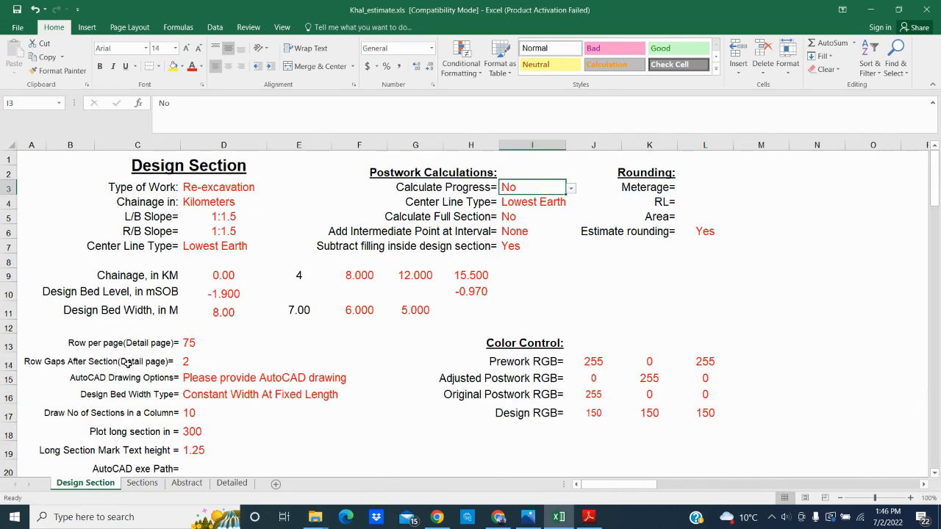
click(233, 249)
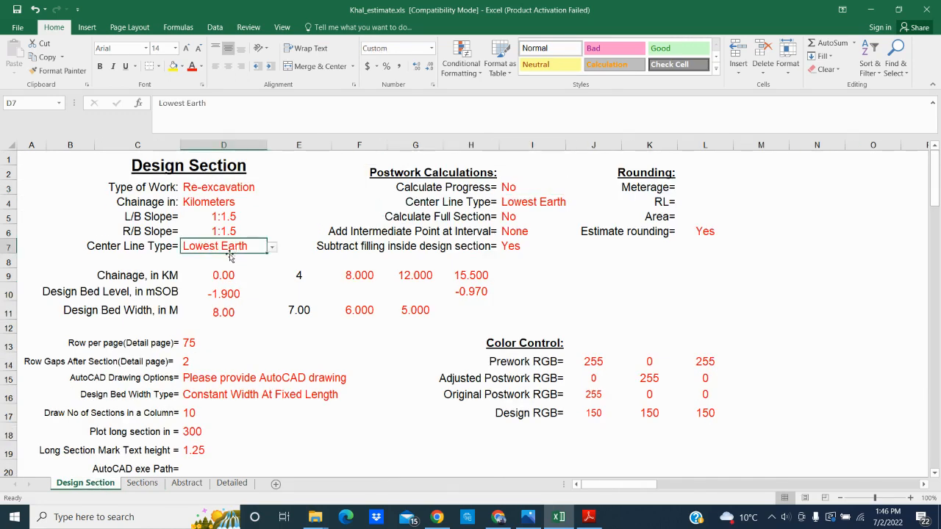
click(141, 483)
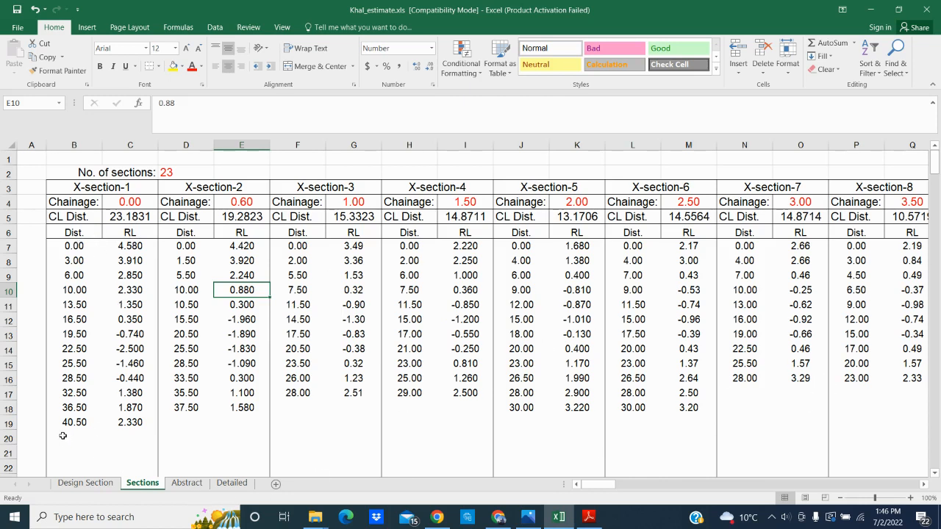
Try the text gjg in the empty Dist. cell below the X-section-1 data and delete it again.
drag(63, 436, 128, 436)
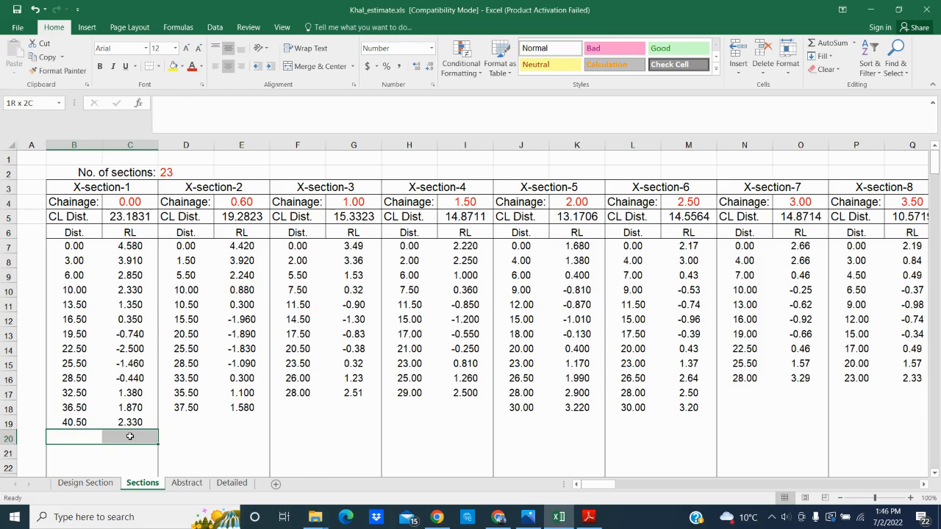
click(72, 452)
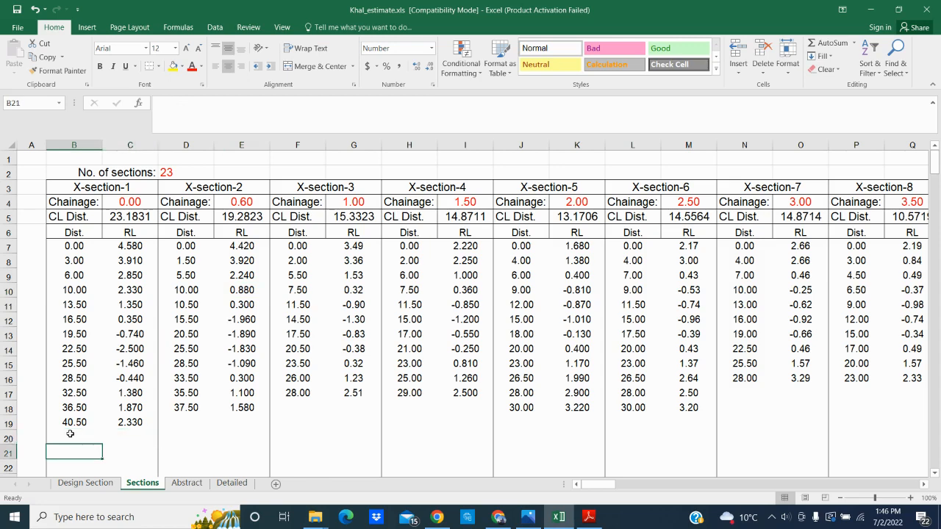
click(70, 434)
text(gjg)
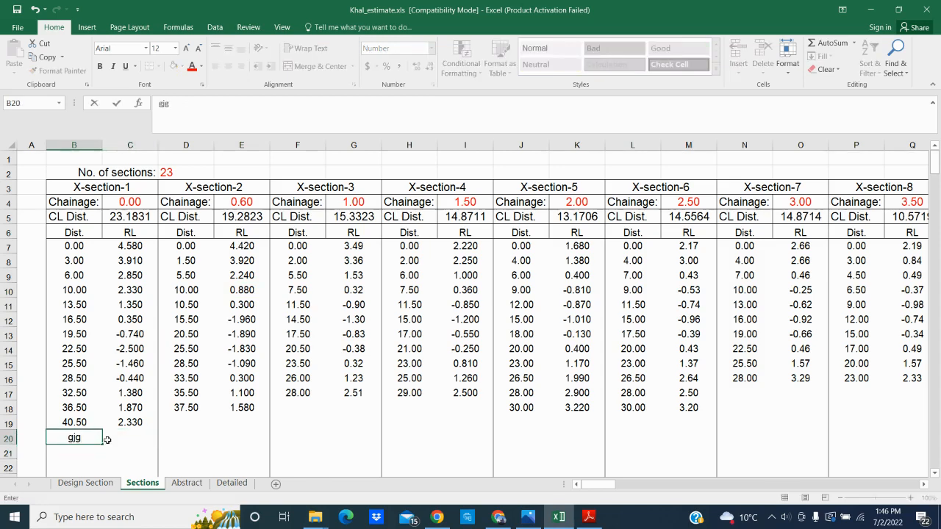
click(130, 436)
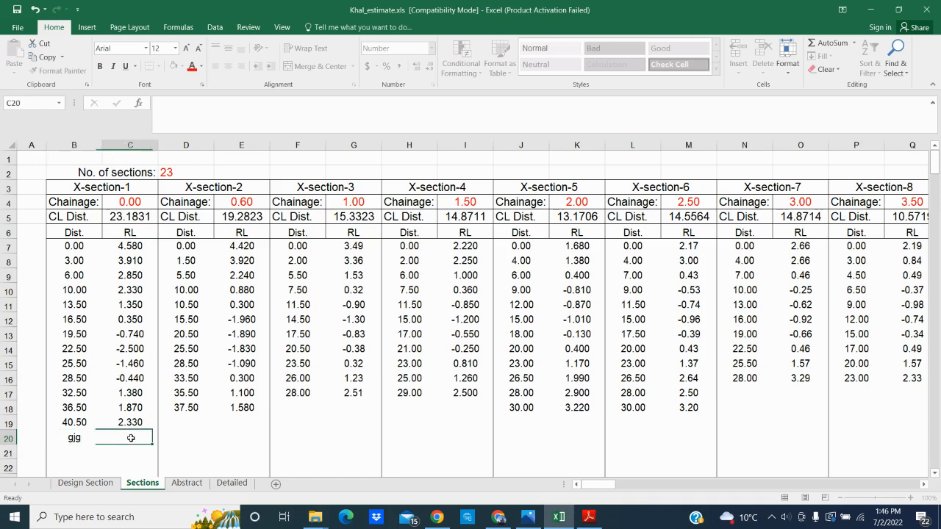
click(74, 438)
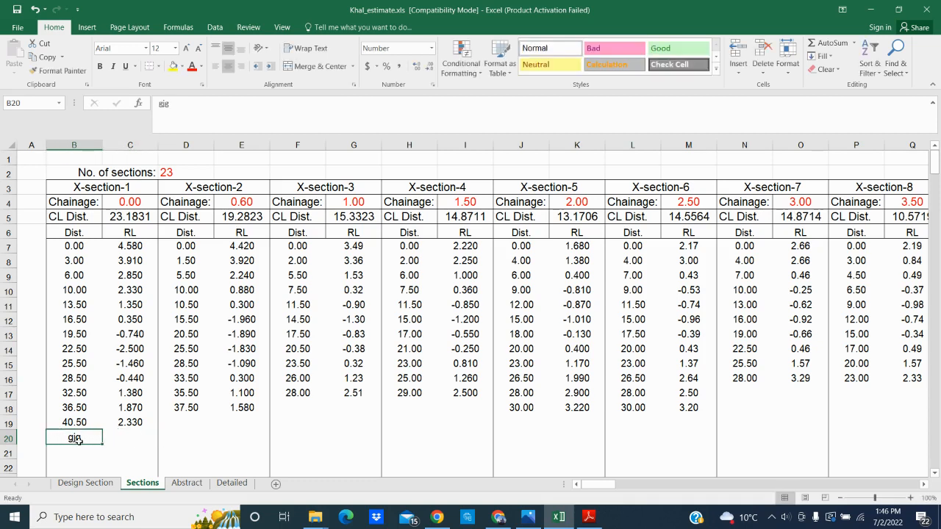
key(Delete)
click(175, 350)
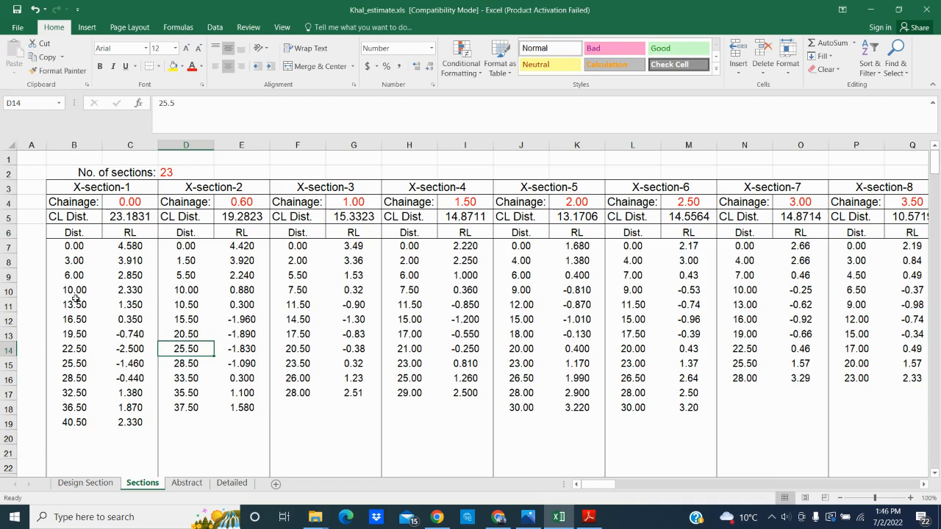
click(414, 291)
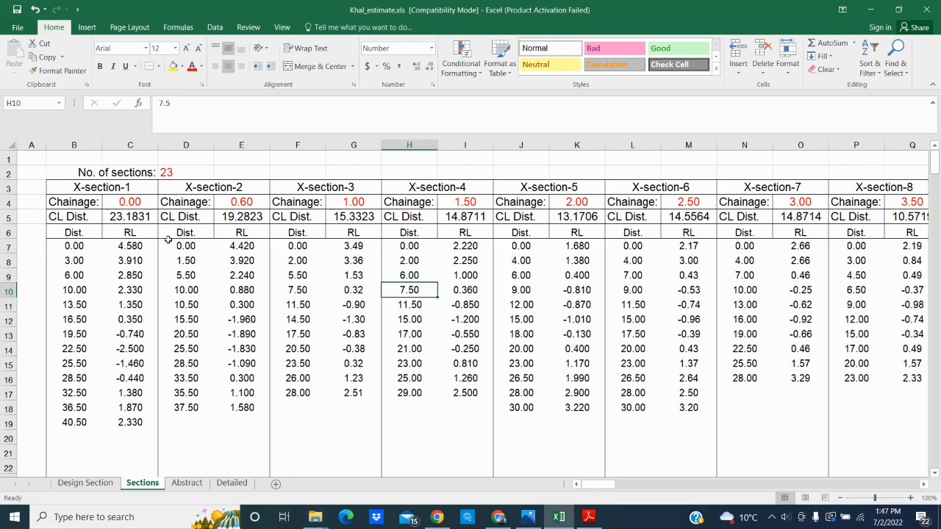
Clear cells A8:K15 on the Abstract sheet, covering cross-sections 4 to 11, and look through the remaining rows.
click(187, 483)
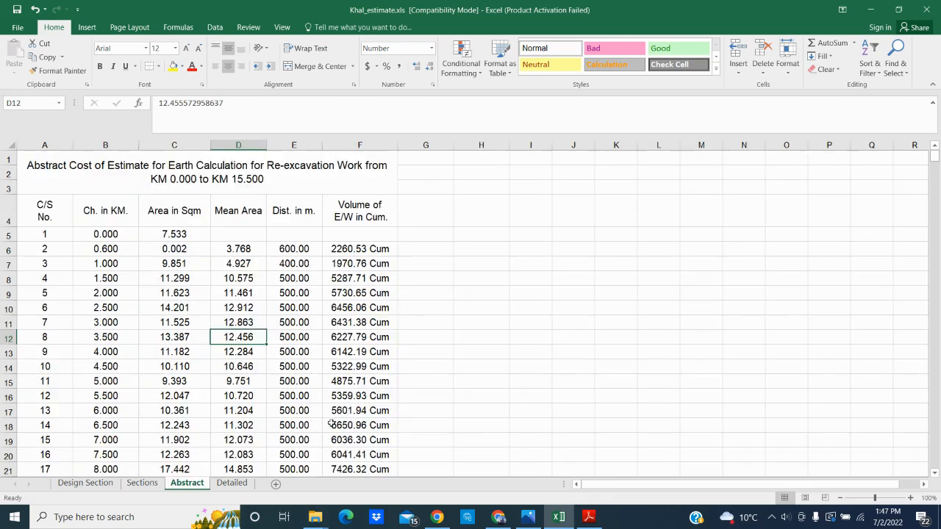
drag(72, 279, 631, 374)
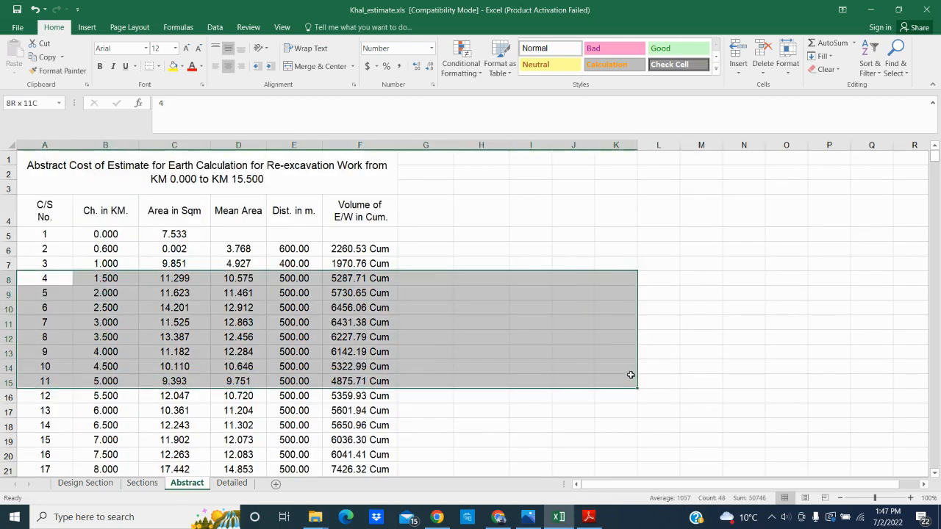
key(Delete)
scroll(272, 399, down, 7)
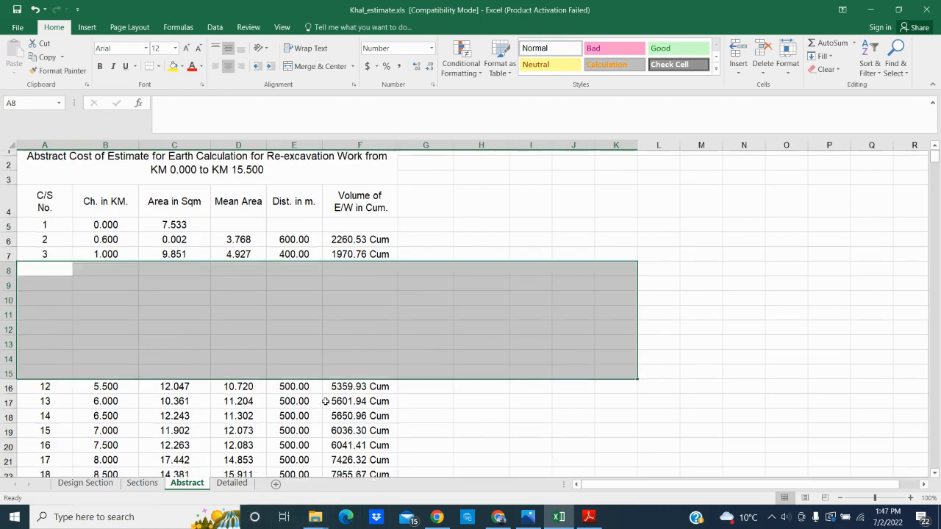
scroll(139, 380, up, 7)
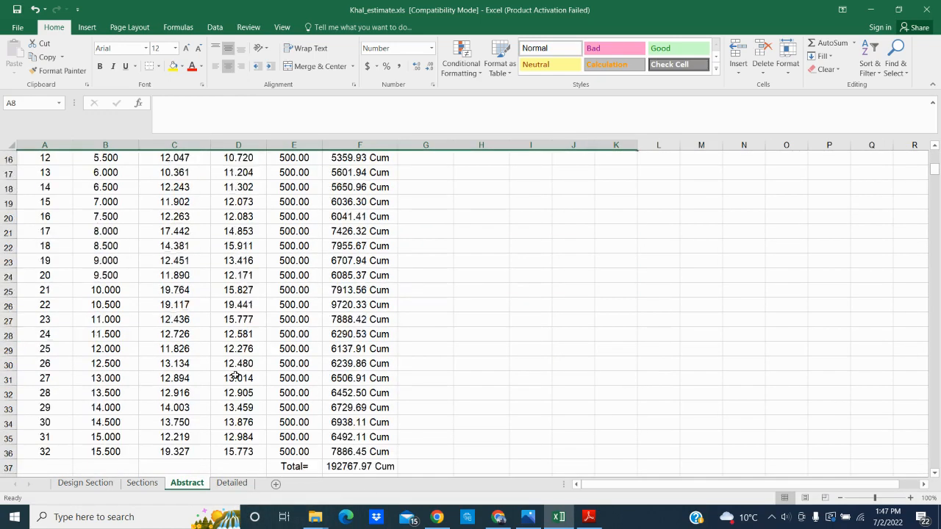
Clear cells B12:N24 of X-Section No-1 on the Detailed sheet and look through the sections below.
click(142, 484)
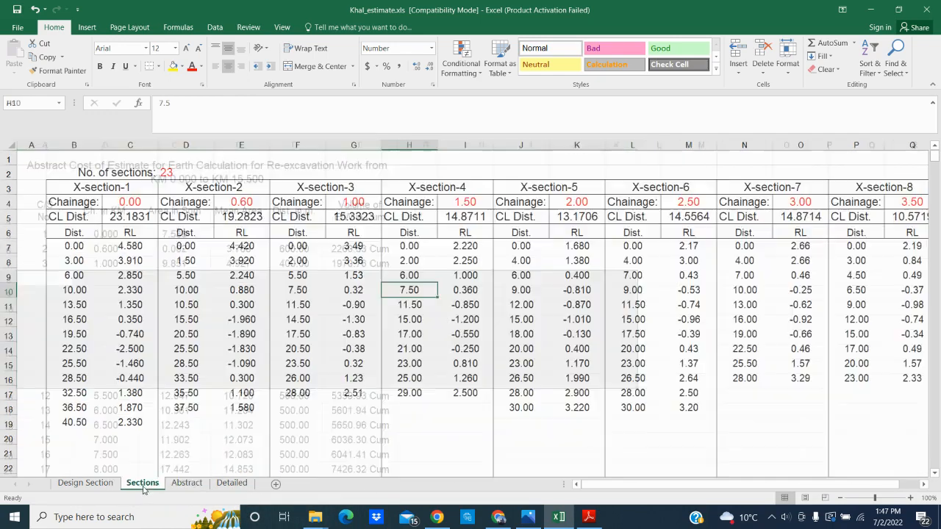
click(186, 485)
click(233, 484)
drag(73, 217, 592, 387)
scroll(542, 358, up, 2)
key(Delete)
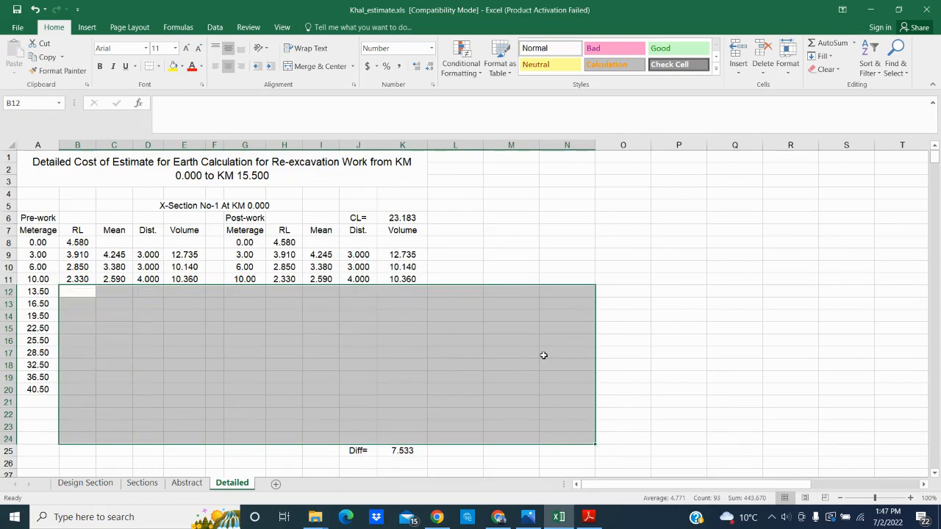
scroll(542, 356, down, 20)
scroll(439, 412, down, 20)
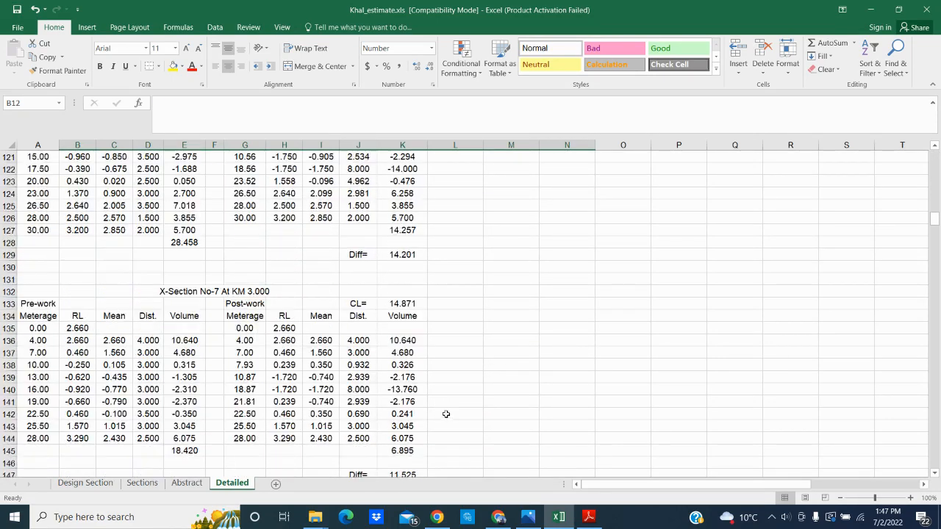
Look through the remaining Detailed sections, return to the Design Section sheet, and save and close Khal_estimate.xls along with the 9804003 folder window.
drag(934, 247, 935, 507)
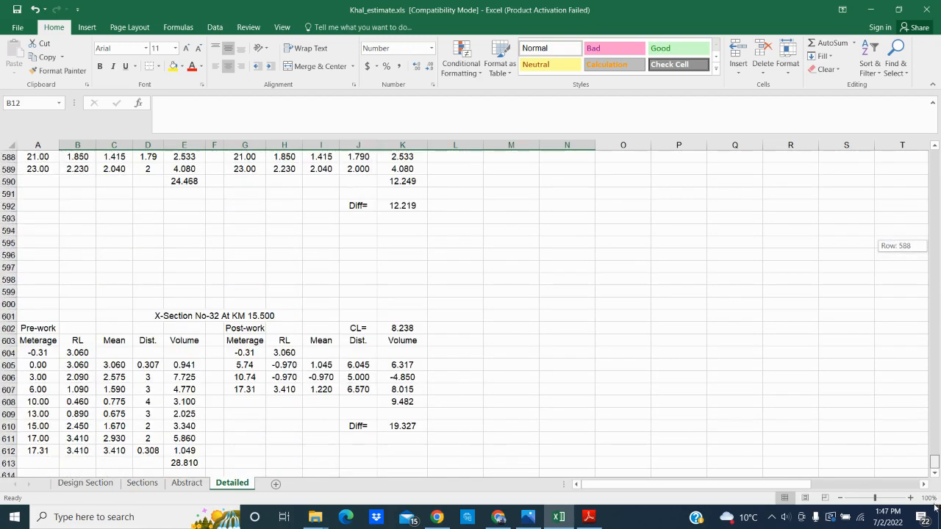
scroll(553, 417, up, 20)
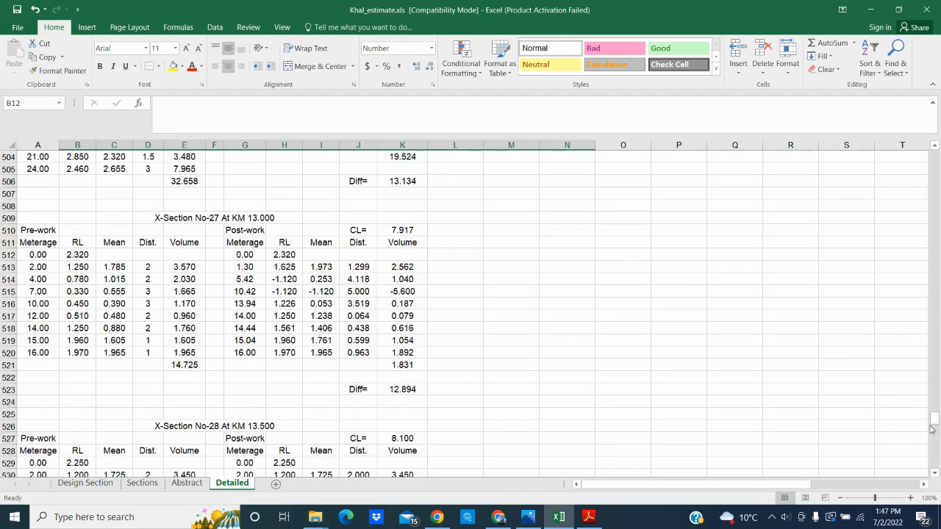
drag(935, 422, 935, 156)
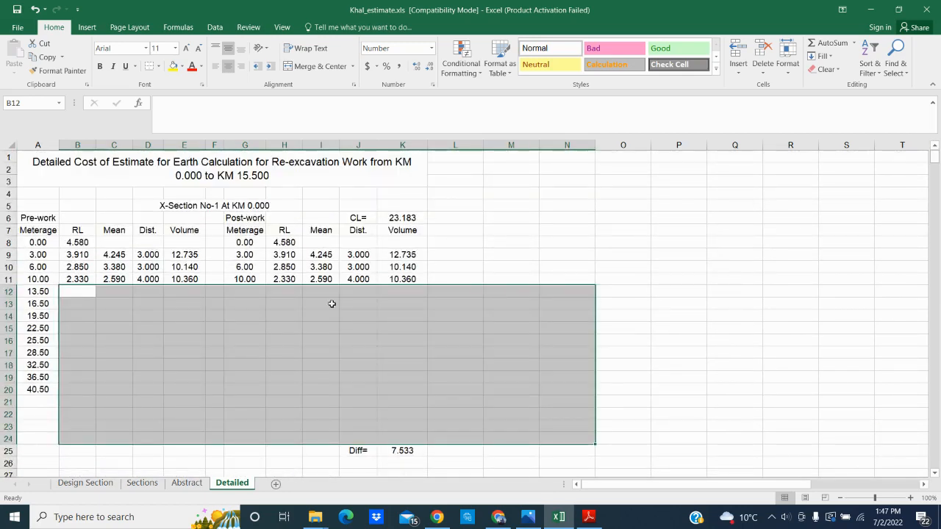
click(90, 484)
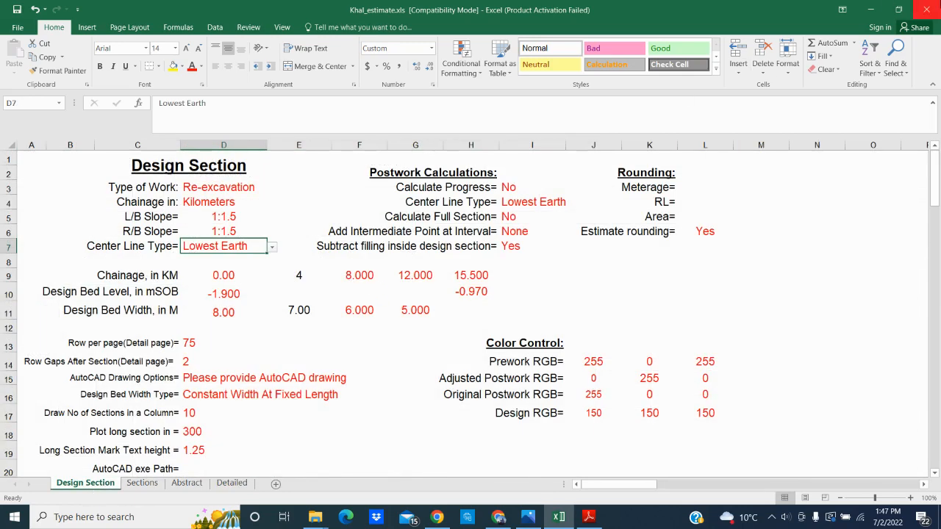
key(alt+F4)
click(431, 272)
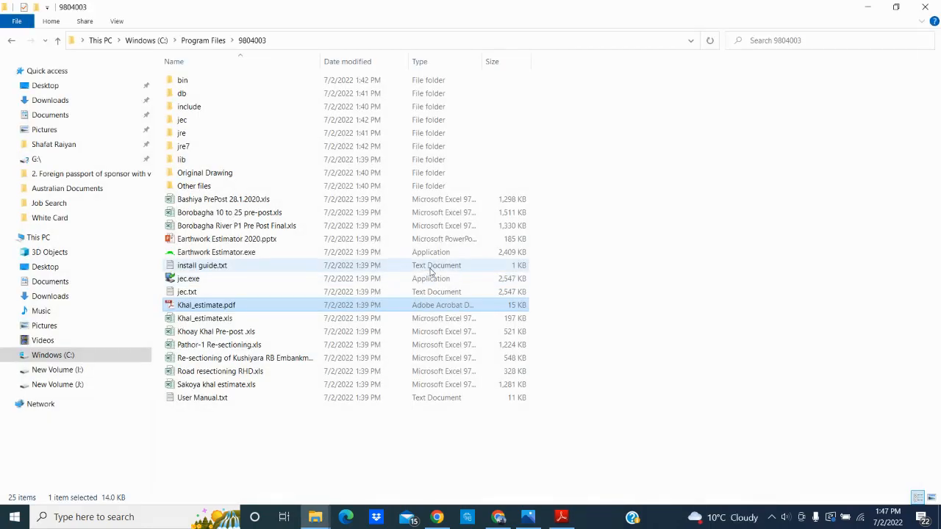
click(925, 7)
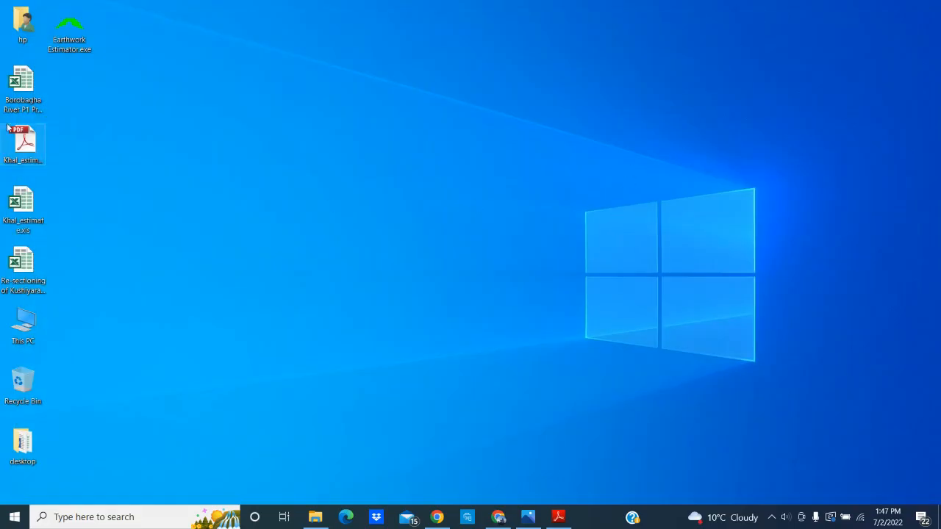
Reopen Khal_estimate.xls from the desktop, review its Design Section and Sections sheets, and close the workbook.
double_click(31, 200)
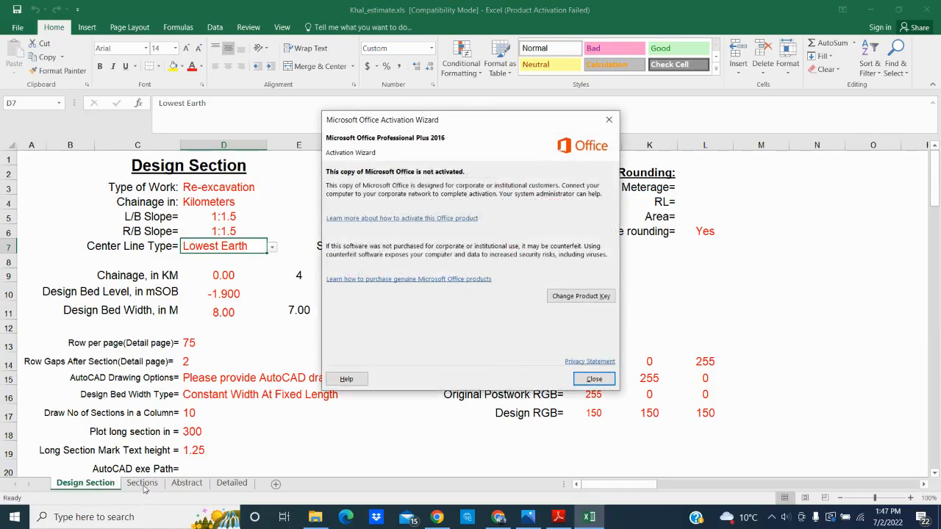
click(594, 379)
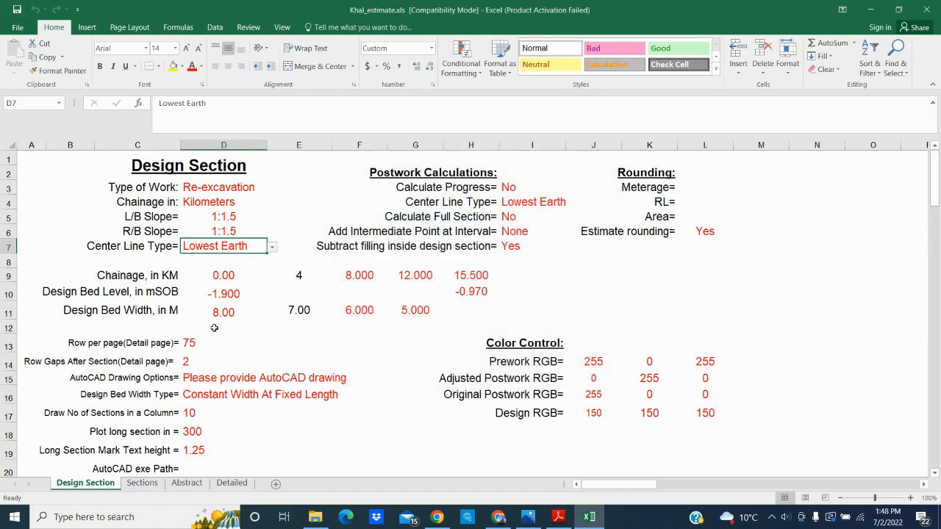
click(142, 483)
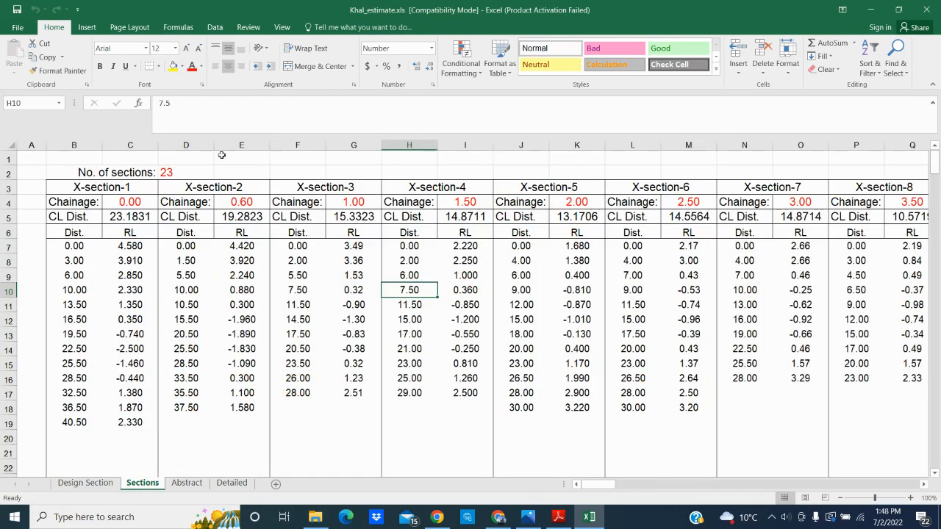
click(925, 9)
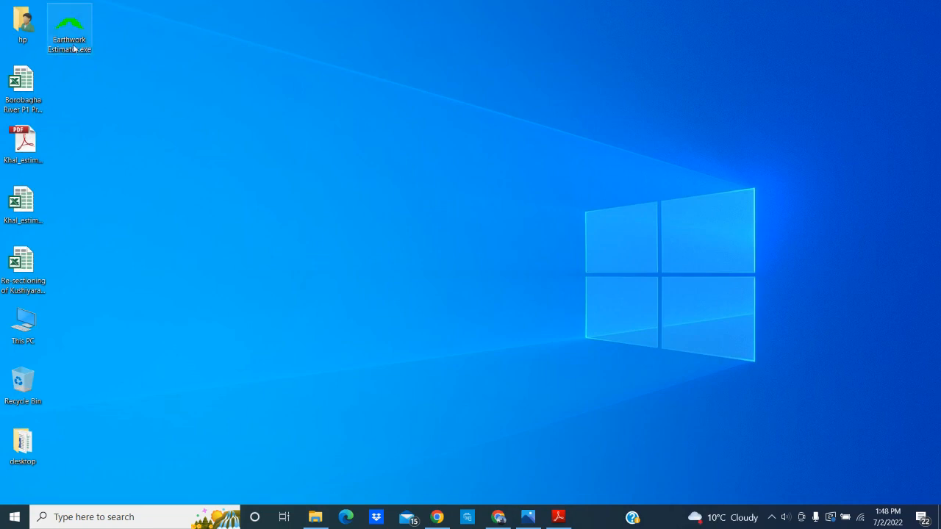
Launch Earthwork Estimator.exe from the desktop, allowing it to run despite the SmartScreen block.
mouse_move(446, 525)
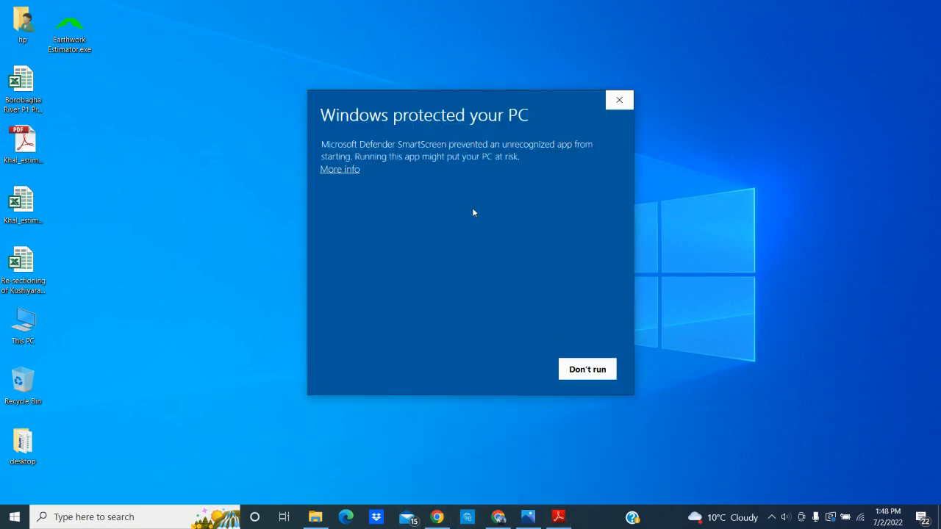
click(339, 169)
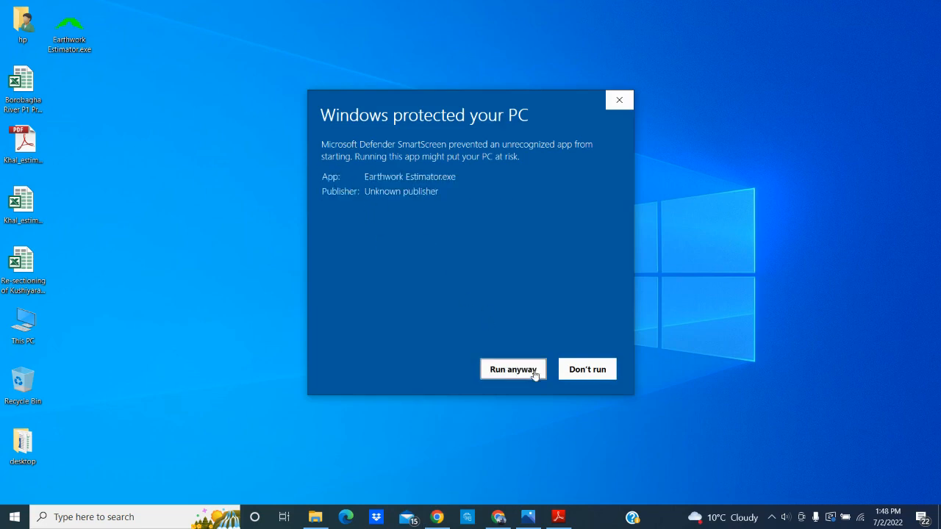
click(518, 374)
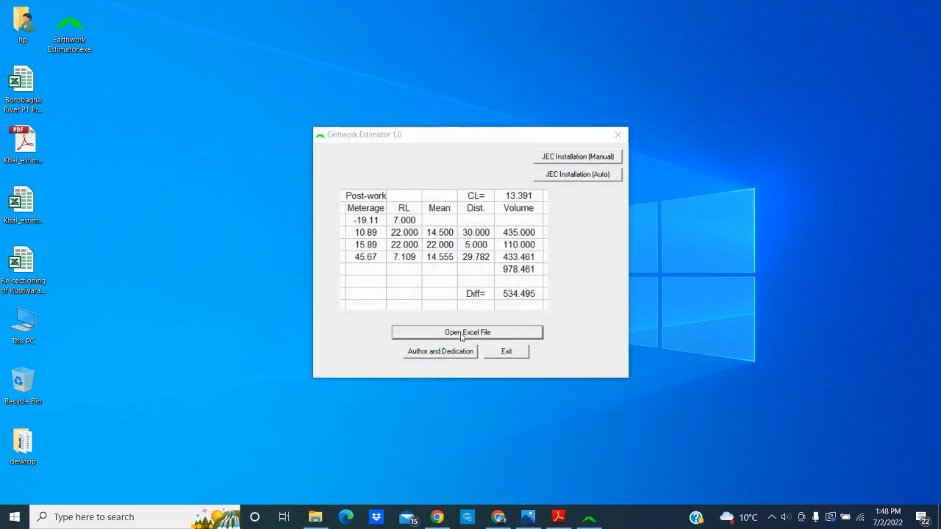
Run the earthwork calculation on Khal_estimate.xls from the Desktop folder, accepting the connector evaluation notice and closing the result message.
click(461, 333)
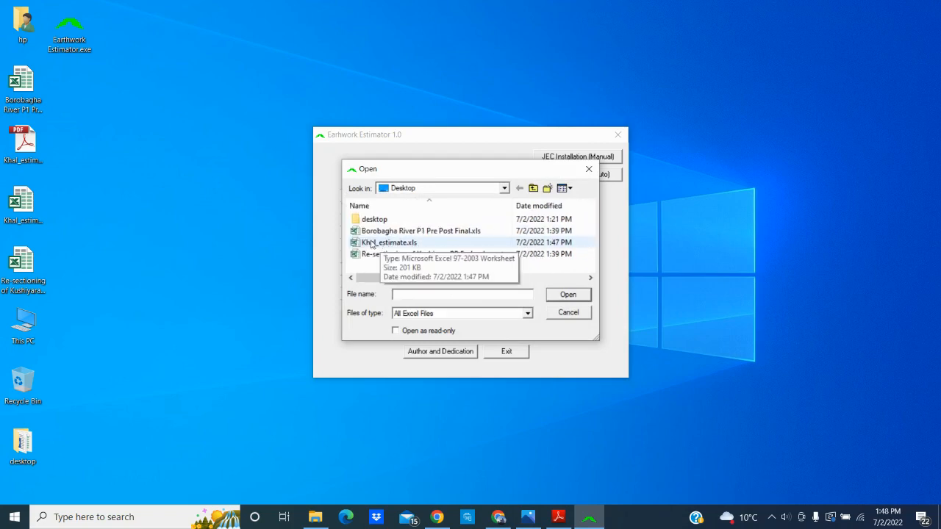
double_click(373, 244)
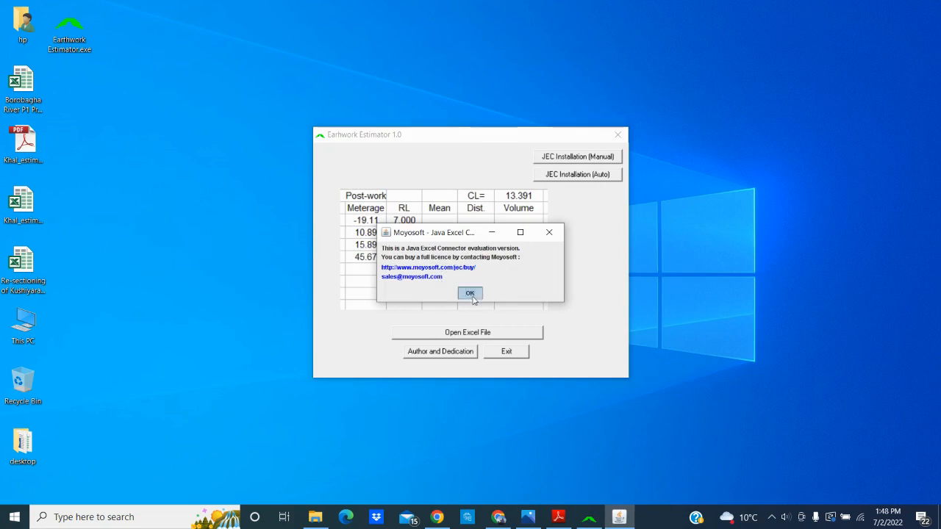
click(470, 293)
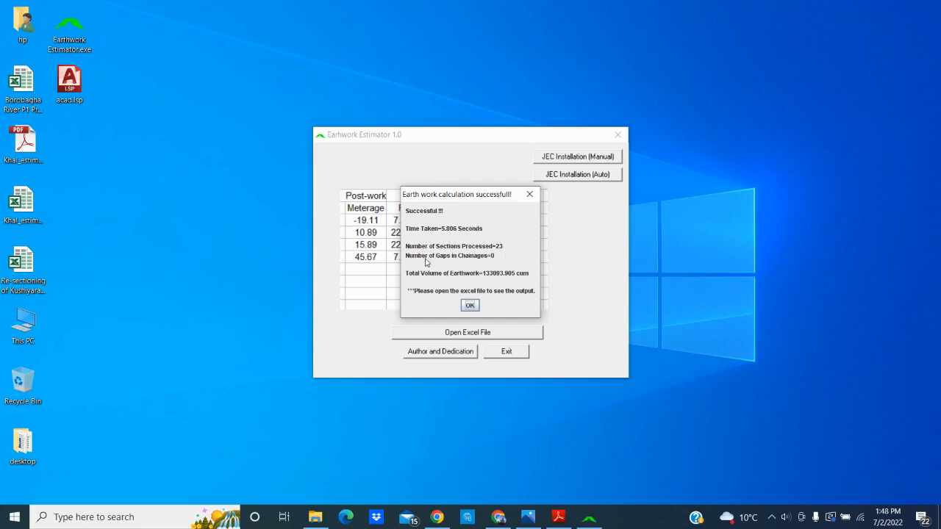
click(471, 306)
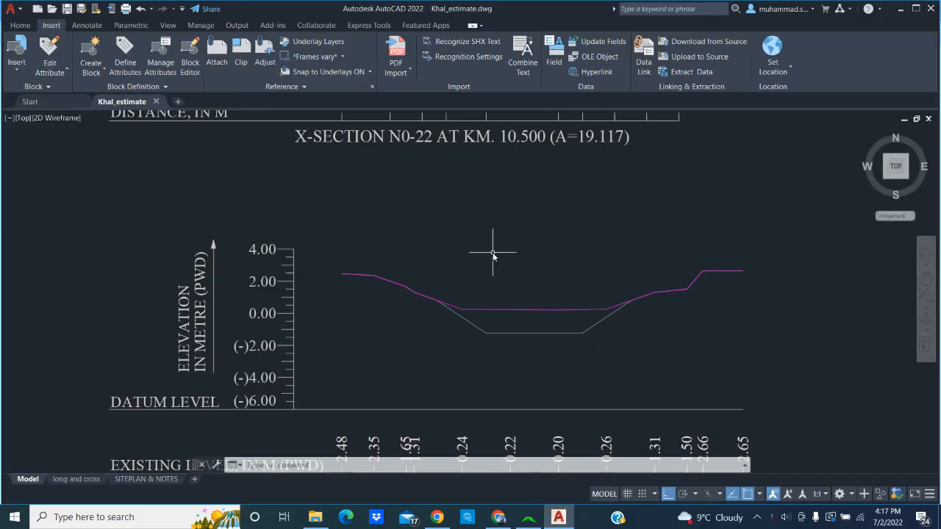
In AutoCAD, show the whole Khal_estimate drawing and examine X-section No-1 at KM 0.000, including its ground line, design line and area label.
middle_click(492, 254)
middle_click(493, 254)
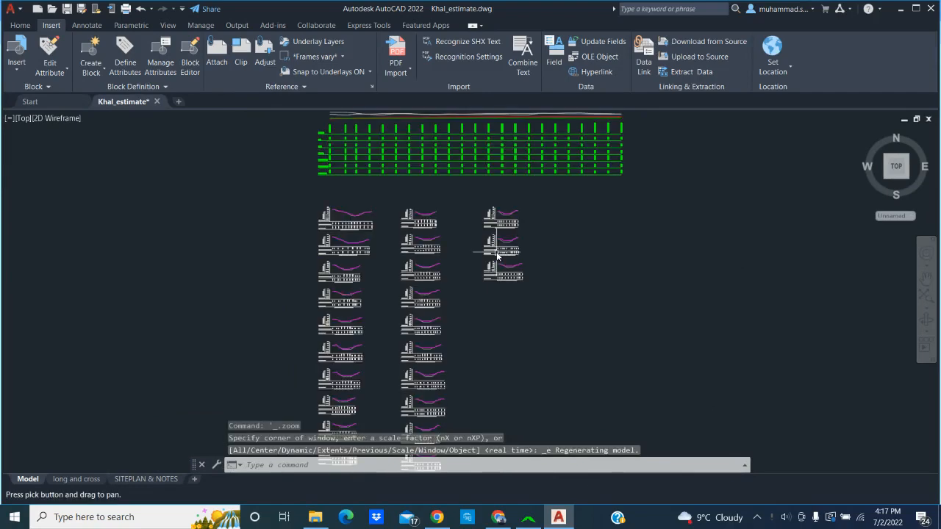
scroll(351, 218, up, 9)
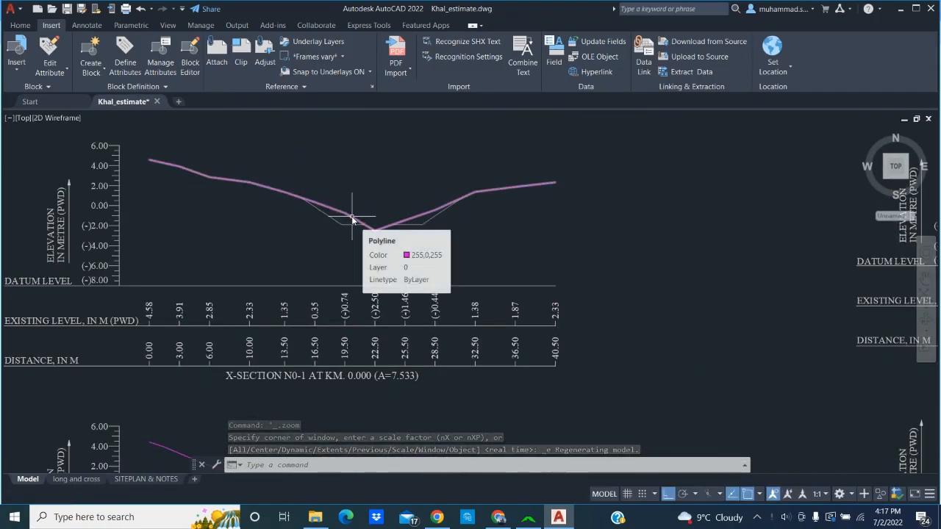
scroll(352, 218, up, 5)
scroll(378, 218, down, 6)
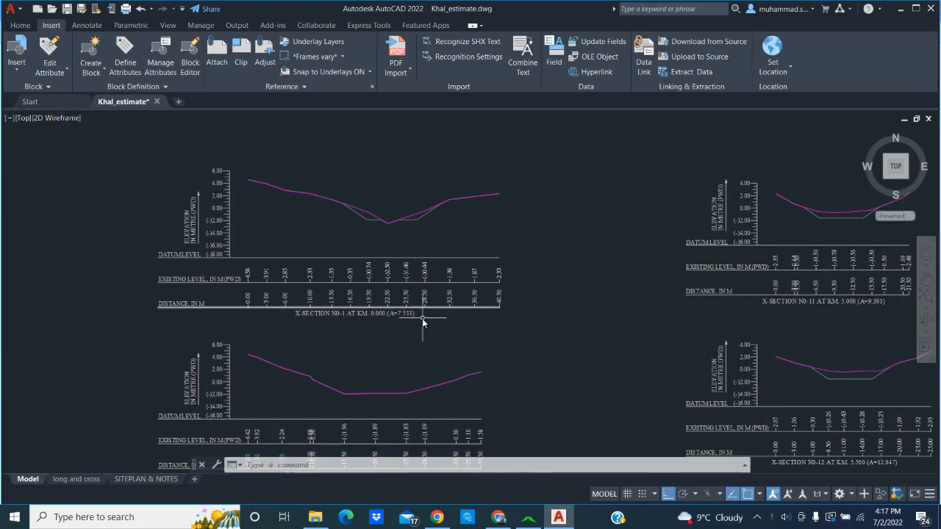
scroll(391, 316, up, 5)
scroll(403, 320, up, 3)
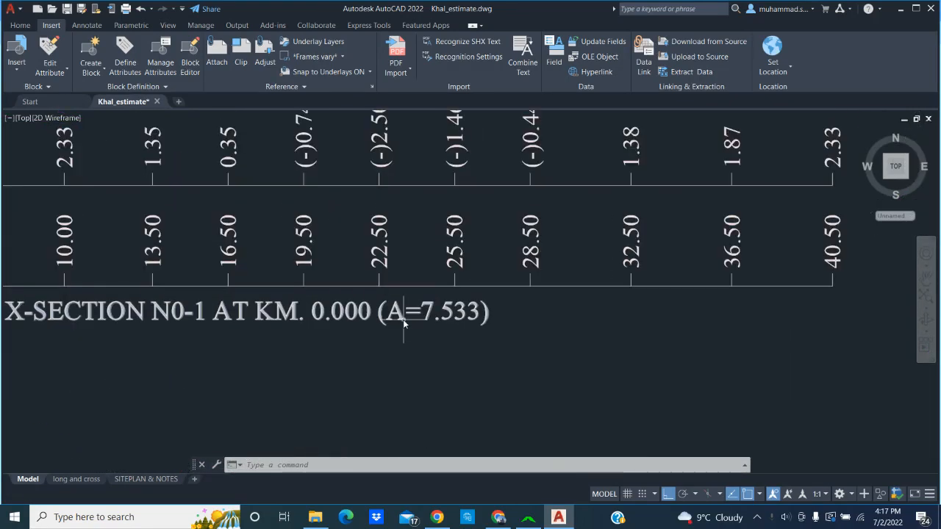
scroll(403, 324, down, 3)
scroll(405, 285, down, 2)
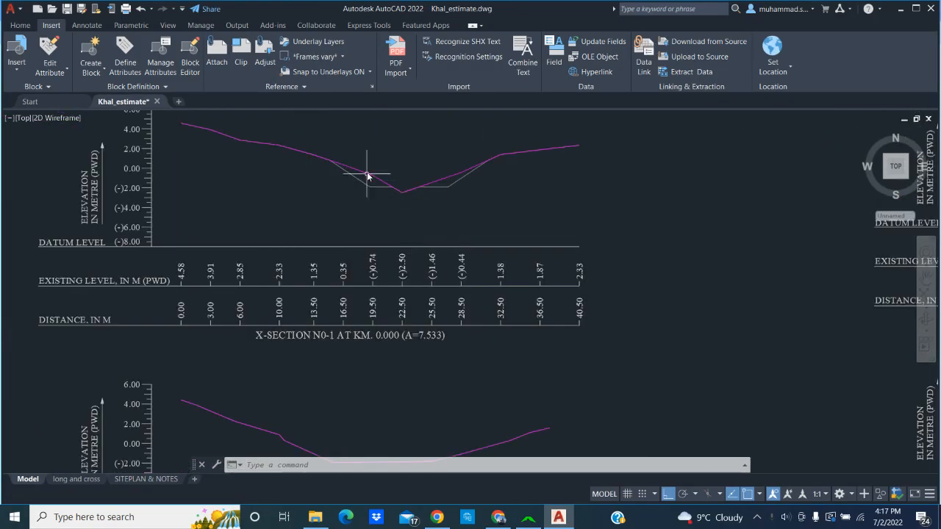
scroll(419, 194, down, 4)
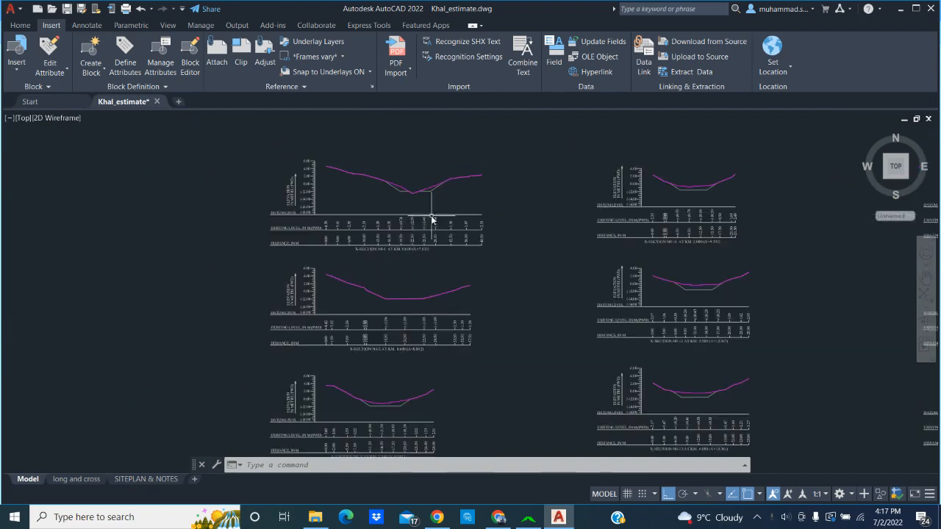
Examine X-section No-2 at KM 0.600, checking its area label and where the design line departs from the existing ground line.
scroll(404, 354, up, 5)
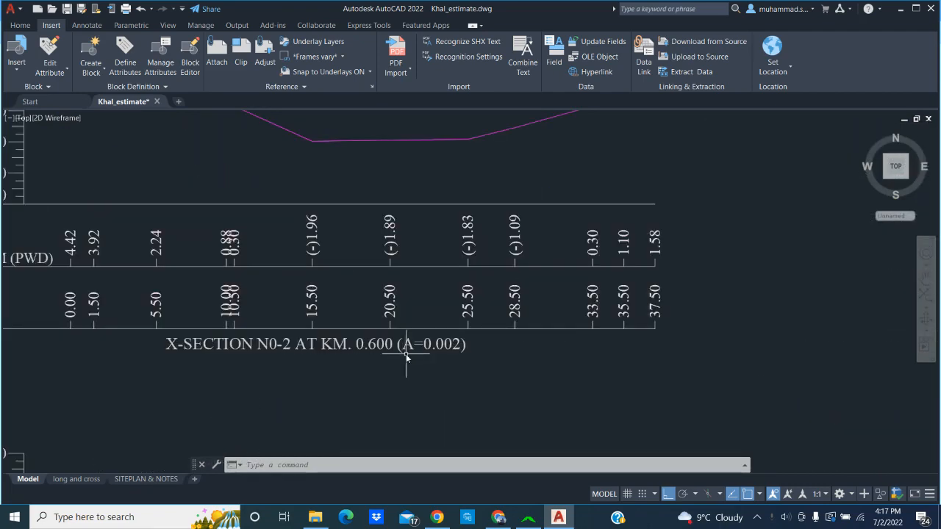
scroll(443, 351, up, 3)
scroll(443, 353, down, 3)
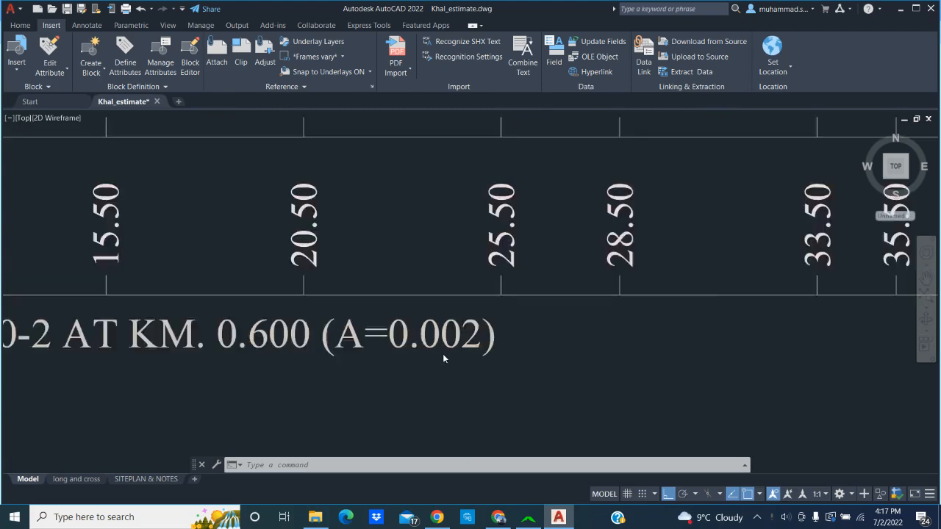
scroll(443, 350, down, 2)
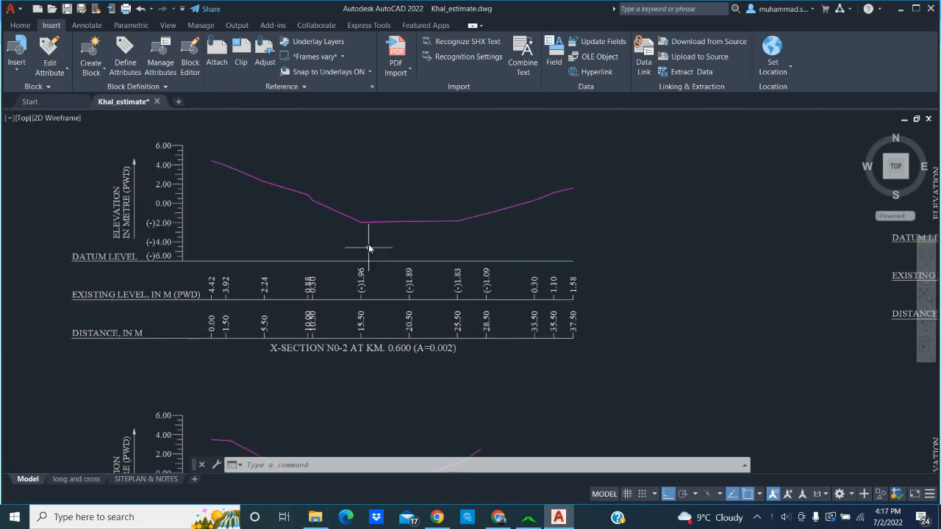
scroll(348, 217, up, 6)
scroll(354, 224, up, 4)
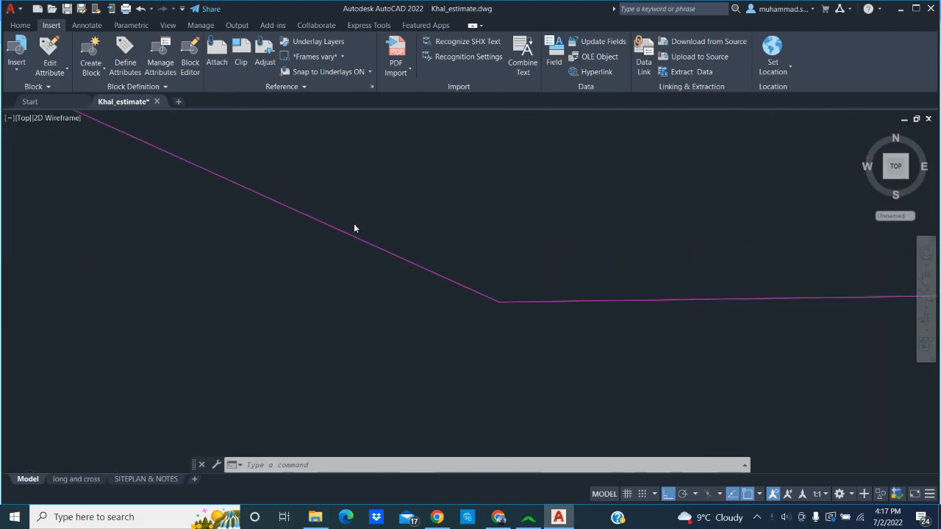
scroll(354, 222, down, 2)
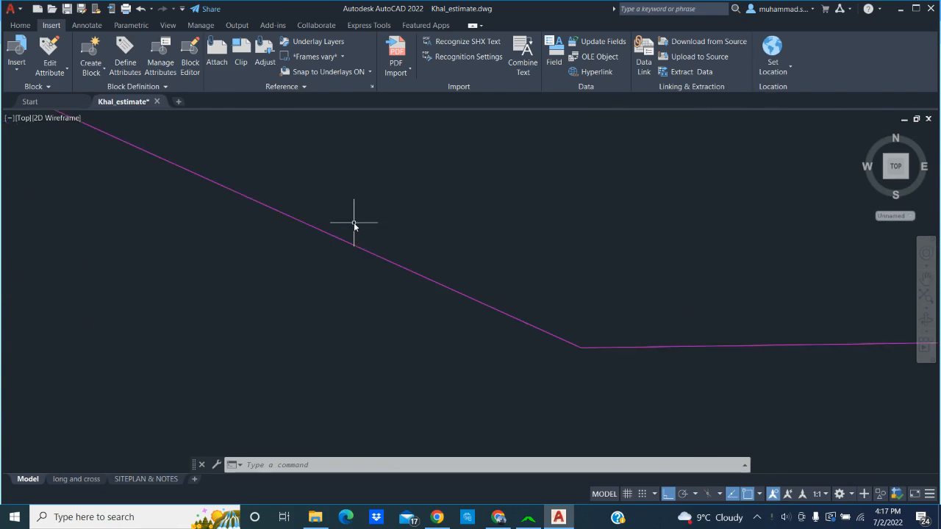
scroll(546, 330, up, 2)
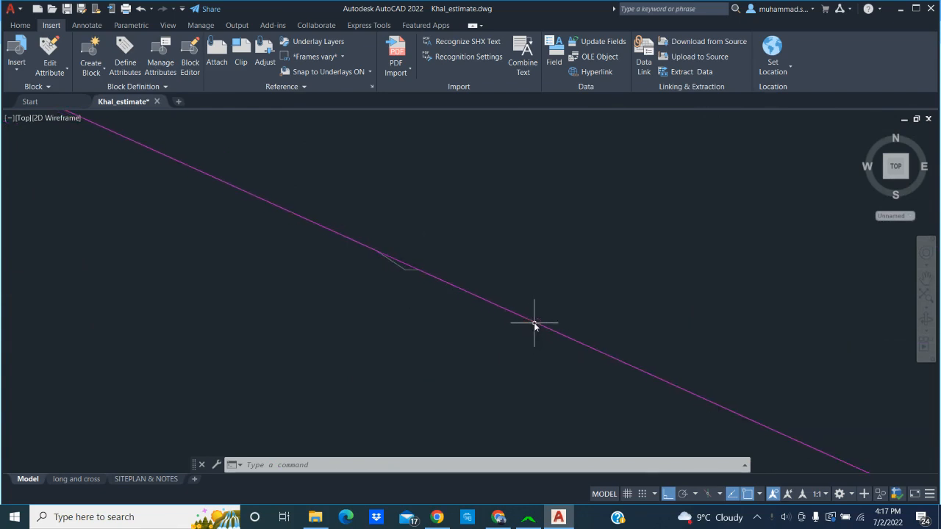
scroll(427, 262, up, 5)
scroll(292, 229, down, 3)
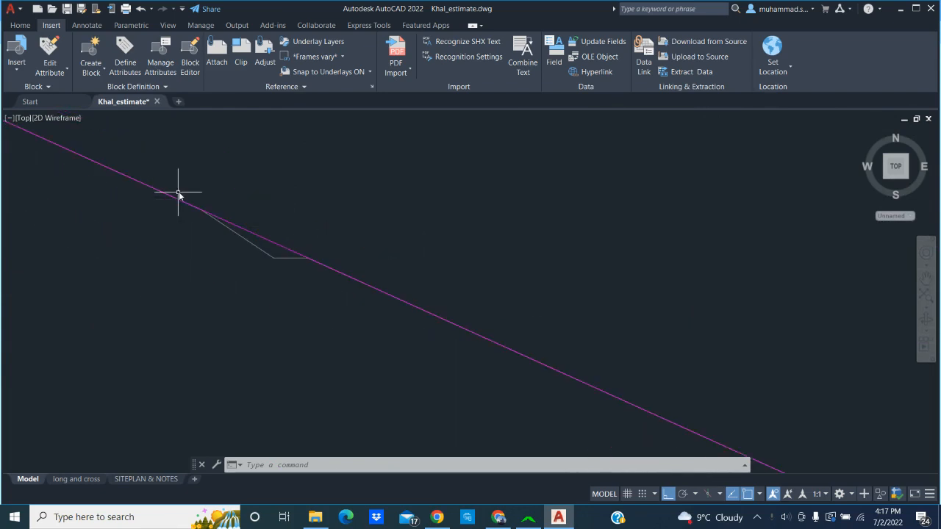
scroll(328, 284, up, 3)
scroll(207, 276, down, 3)
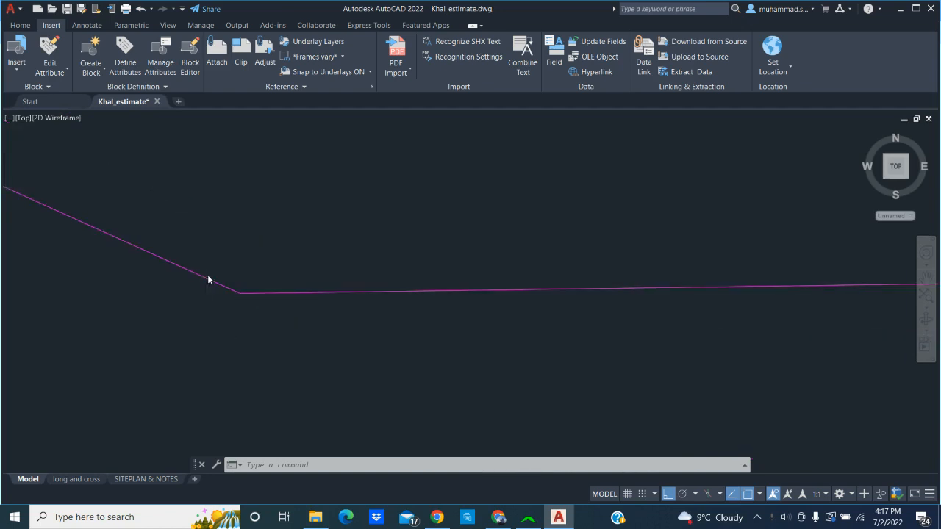
scroll(207, 277, up, 3)
scroll(207, 277, down, 5)
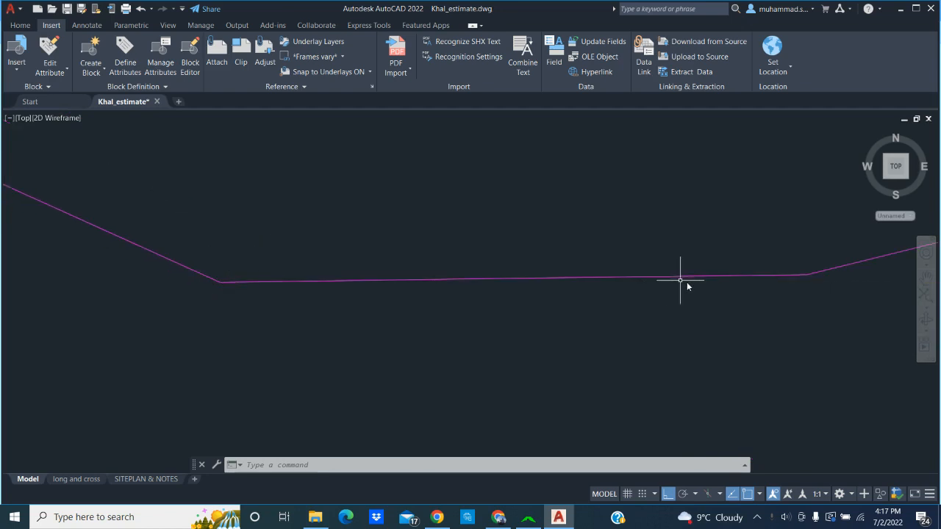
scroll(683, 278, up, 3)
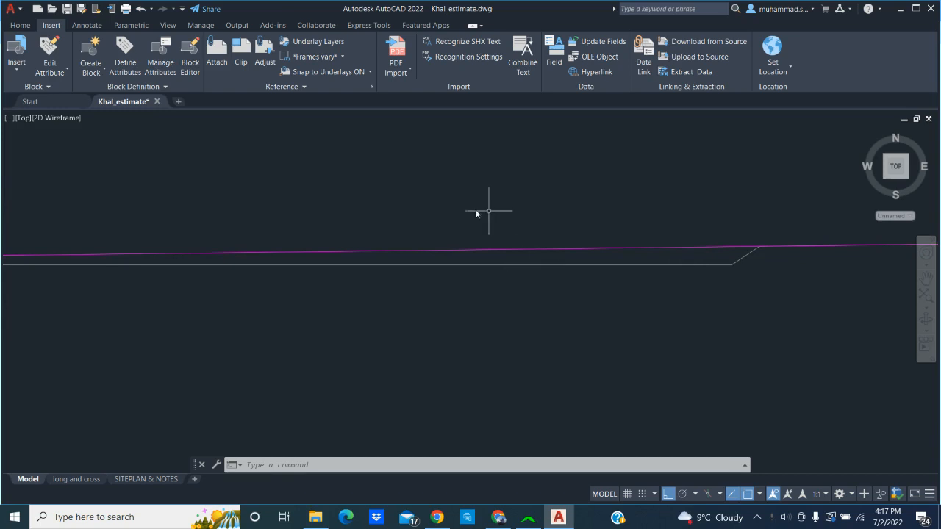
scroll(571, 227, down, 5)
scroll(477, 225, up, 5)
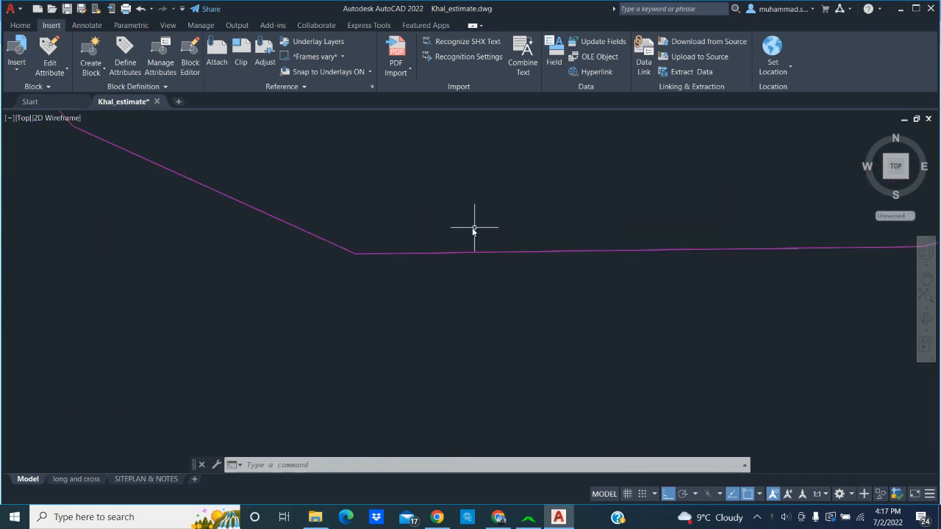
scroll(335, 248, up, 1)
scroll(252, 257, down, 5)
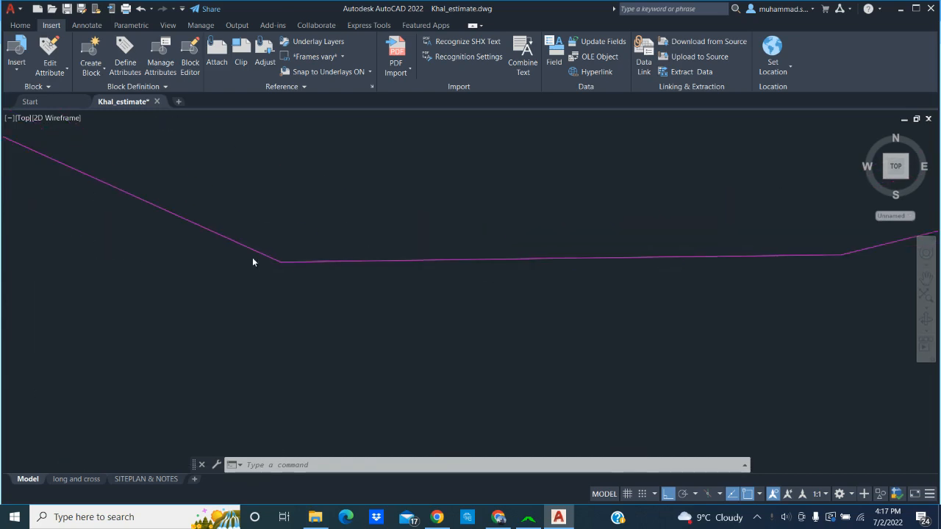
Check the area label of X-section No-2 at KM 0.600, and browse other cross-sections such as No-17 for their design and ground lines.
scroll(468, 233, down, 4)
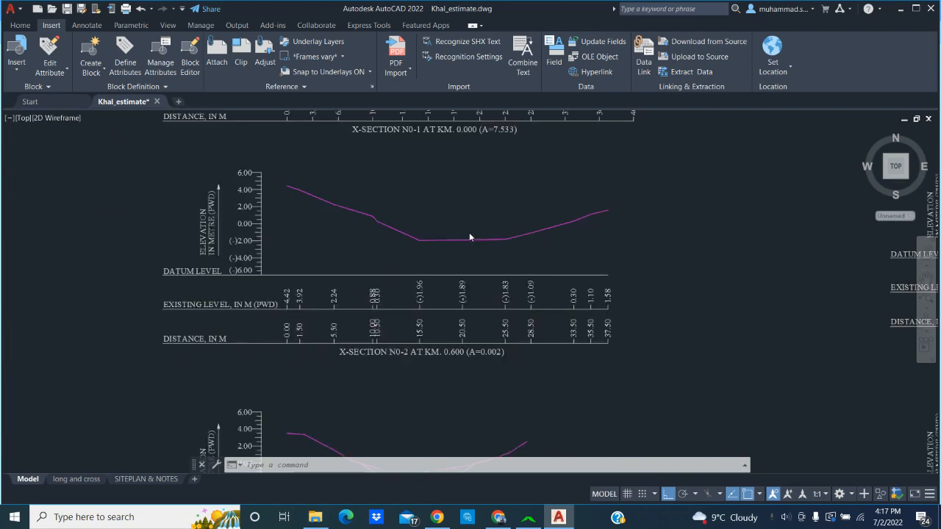
scroll(459, 333, up, 7)
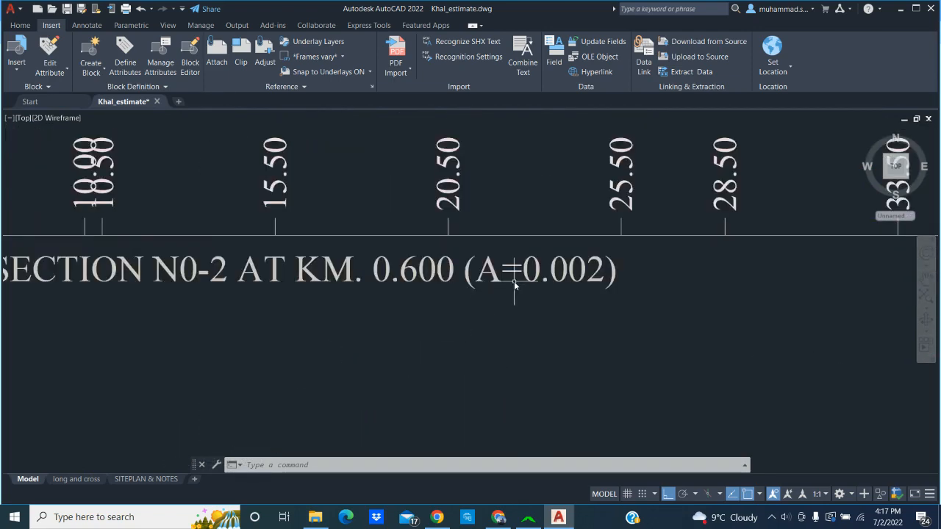
scroll(437, 307, up, 1)
scroll(440, 298, down, 6)
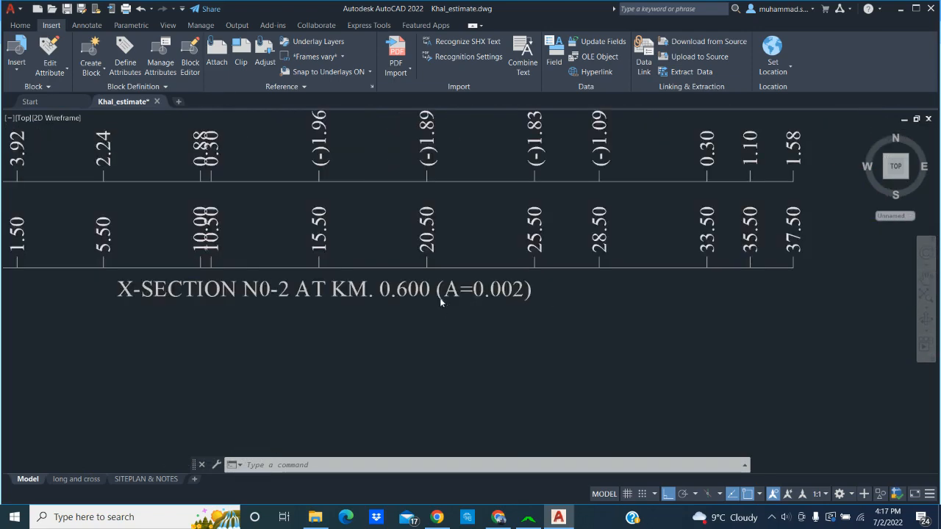
scroll(425, 299, down, 5)
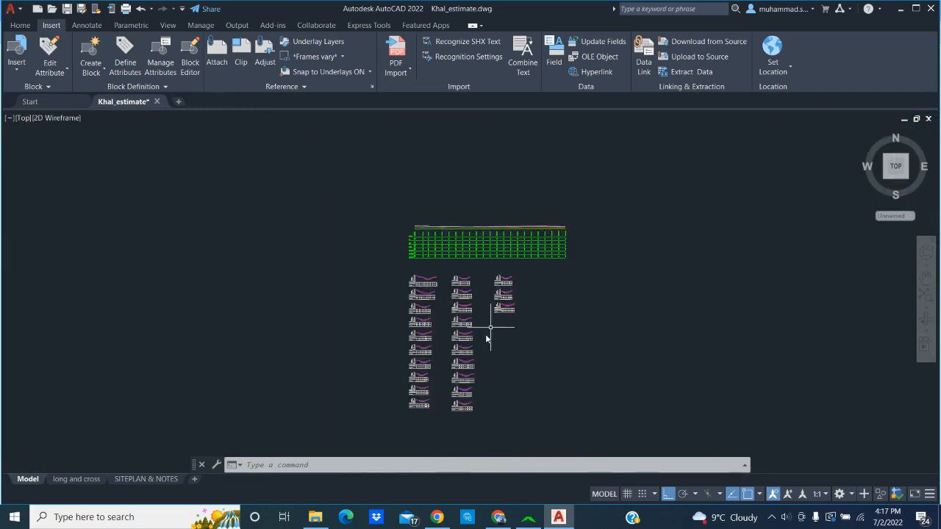
scroll(447, 390, up, 4)
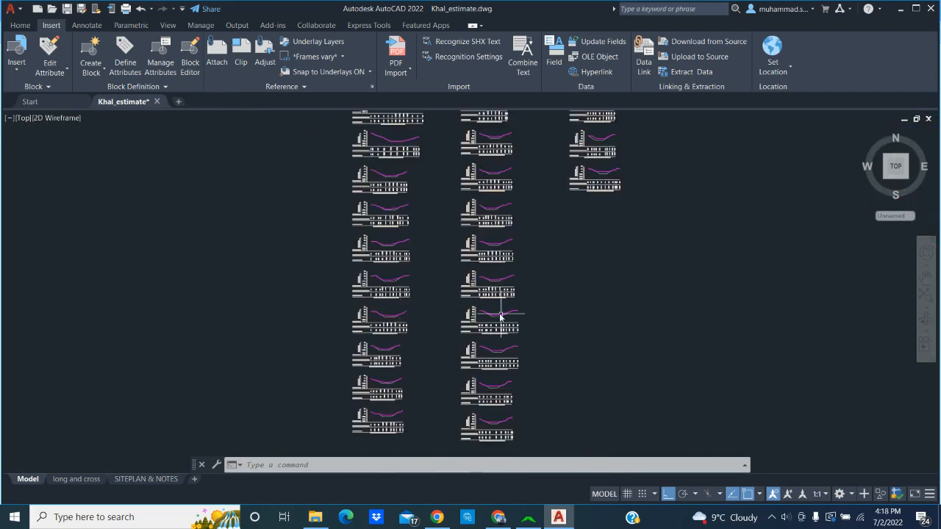
scroll(522, 312, up, 7)
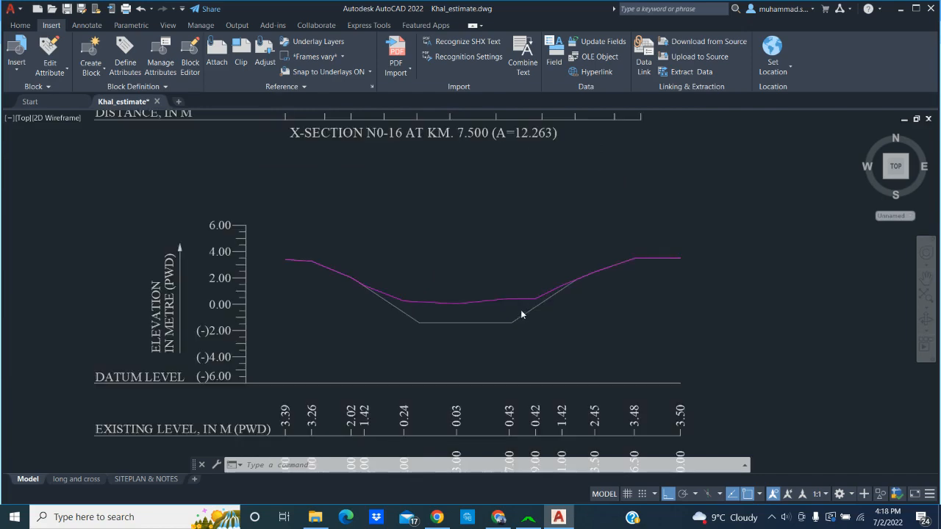
scroll(520, 307, down, 1)
scroll(521, 309, down, 2)
scroll(516, 304, down, 4)
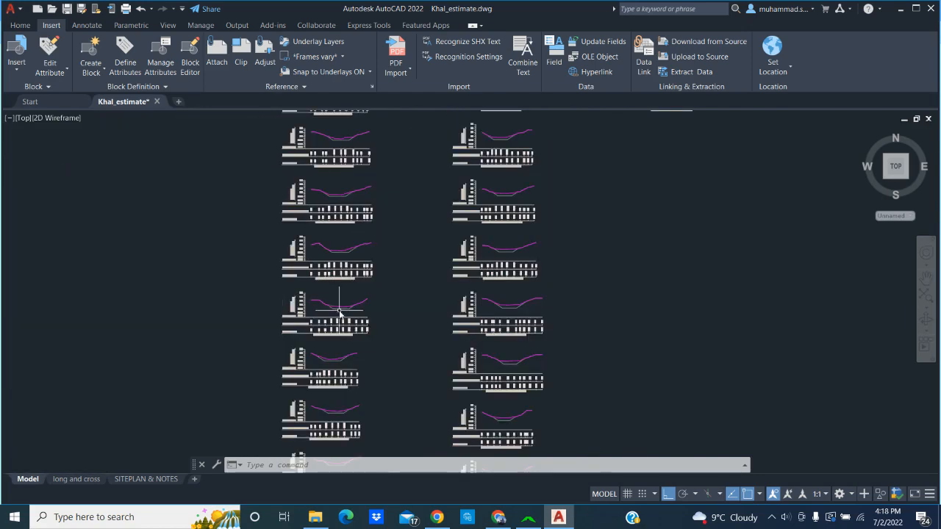
scroll(341, 313, up, 3)
scroll(341, 313, up, 6)
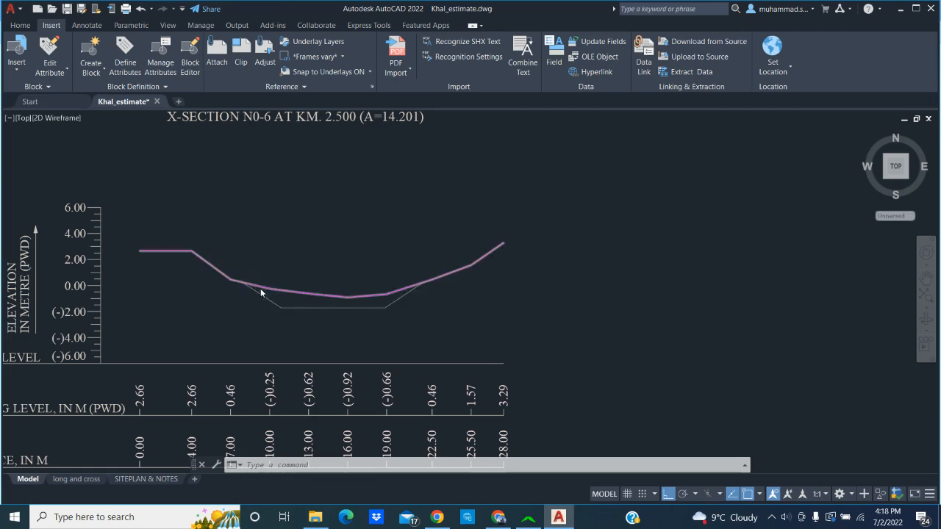
Move the design line of X-section No-7 at KM 3.000 horizontally by about 1.3 m at 0° and compare it with the ground line.
scroll(260, 288, down, 4)
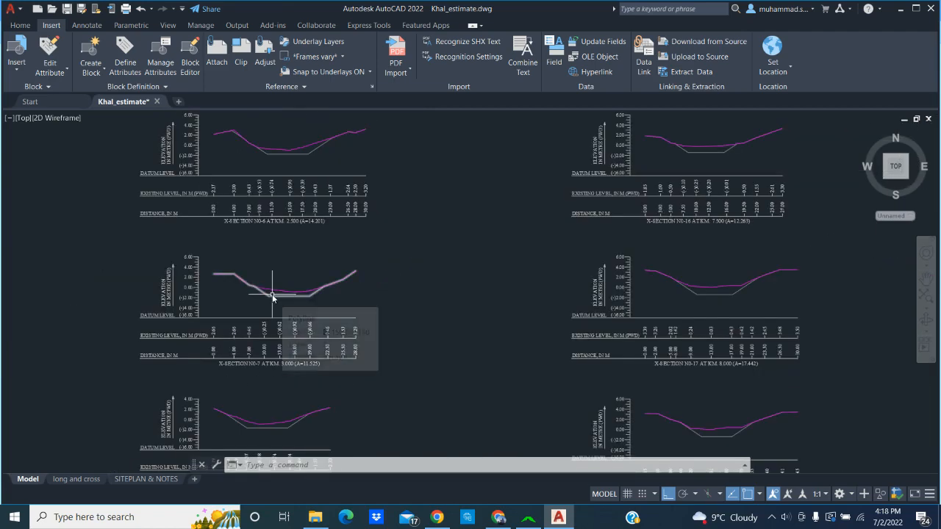
scroll(272, 294, down, 2)
scroll(272, 295, up, 10)
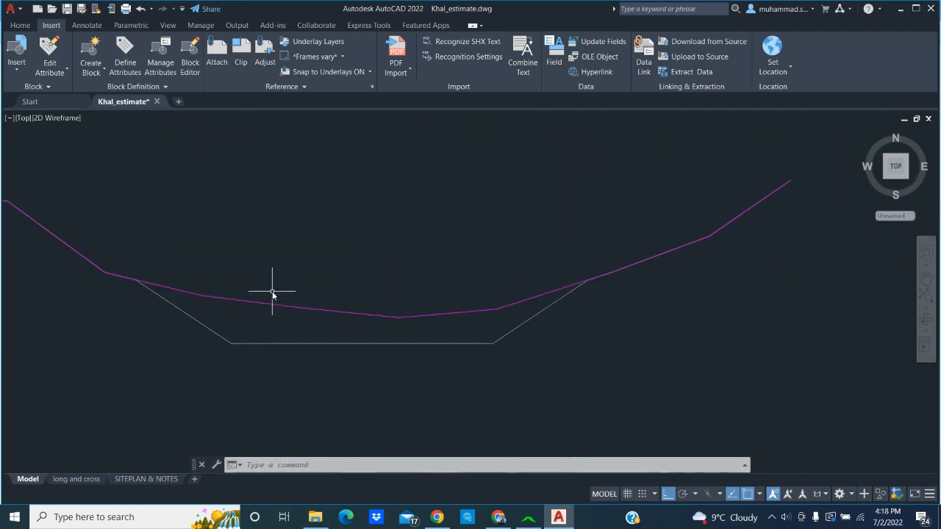
scroll(335, 353, down, 4)
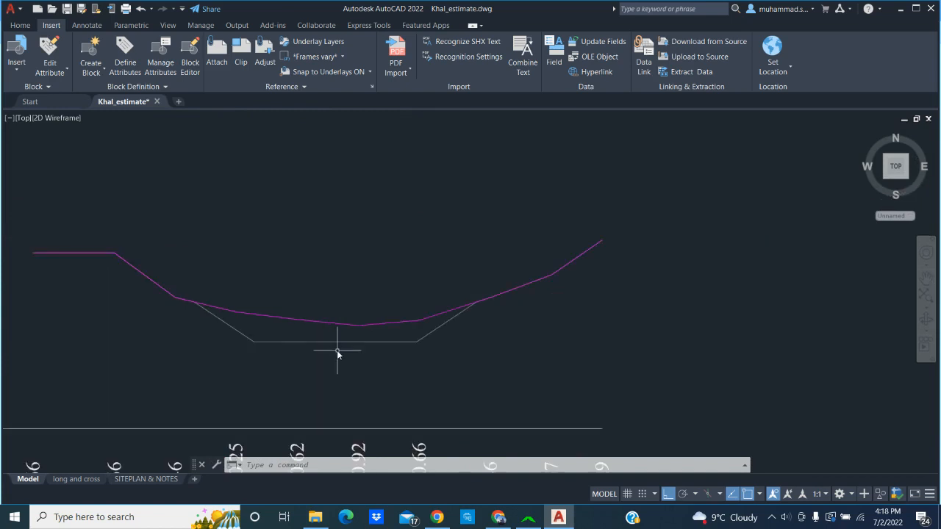
click(337, 351)
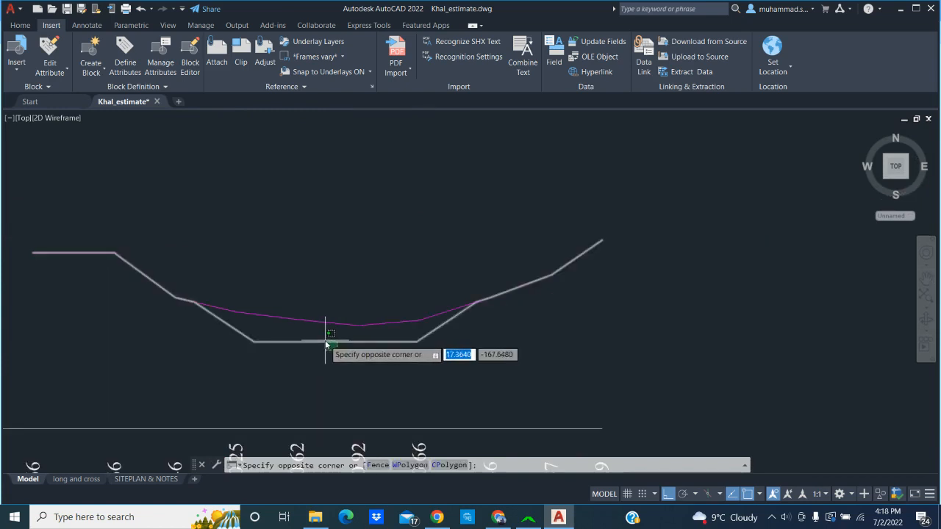
click(327, 344)
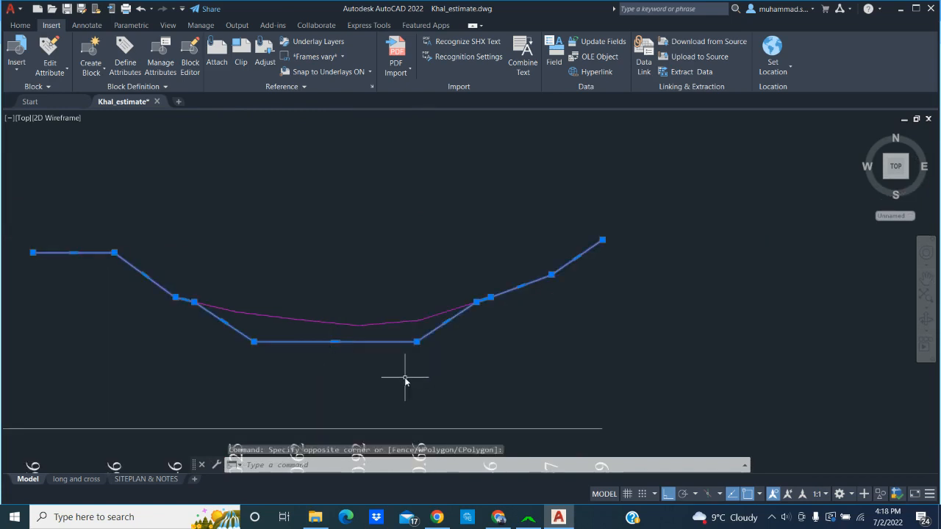
text(m)
key(Return)
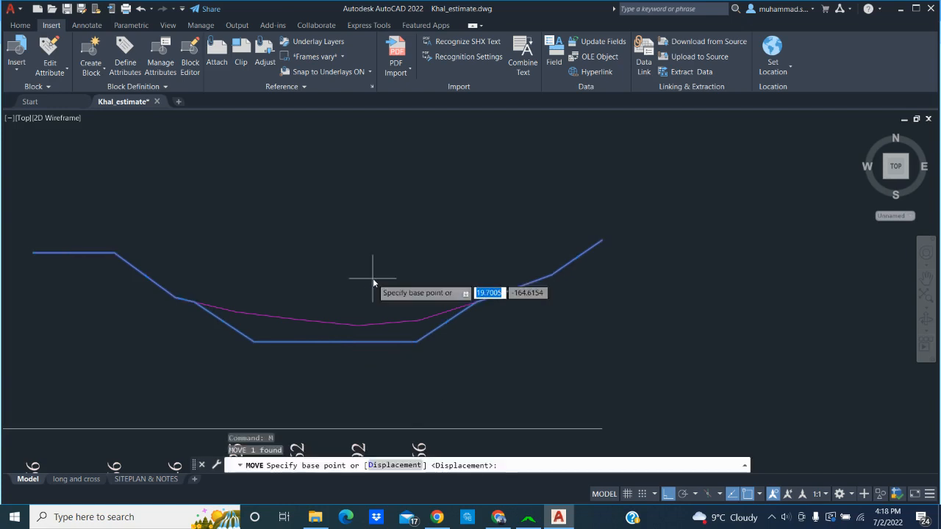
click(344, 265)
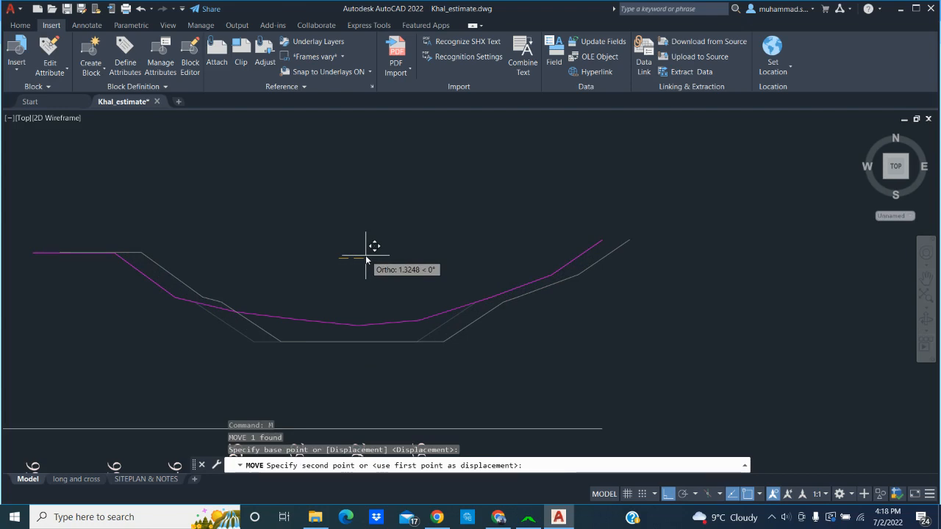
click(367, 257)
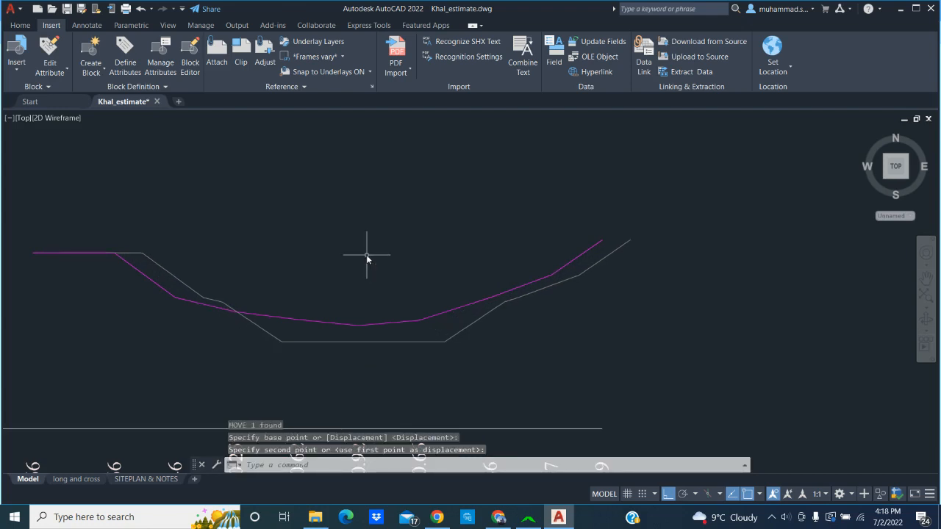
scroll(367, 257, down, 4)
scroll(366, 256, down, 4)
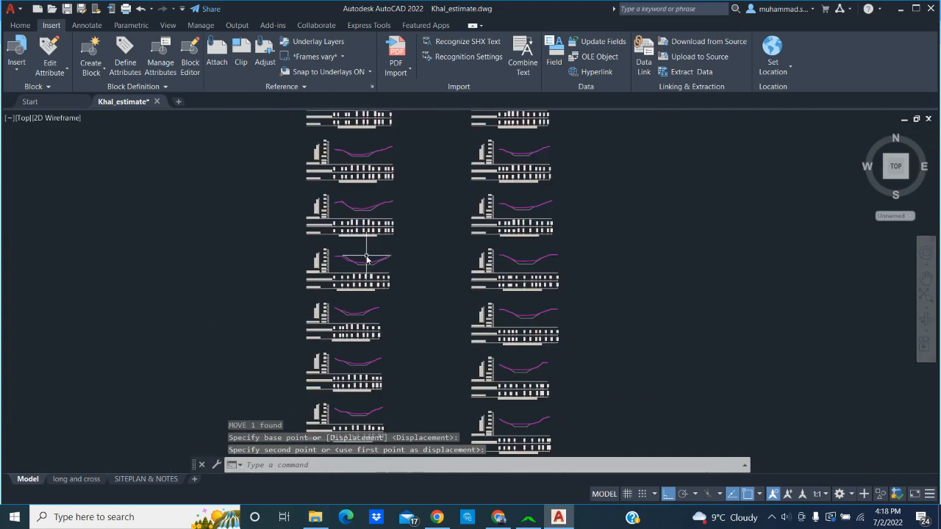
scroll(367, 258, up, 4)
scroll(360, 287, up, 2)
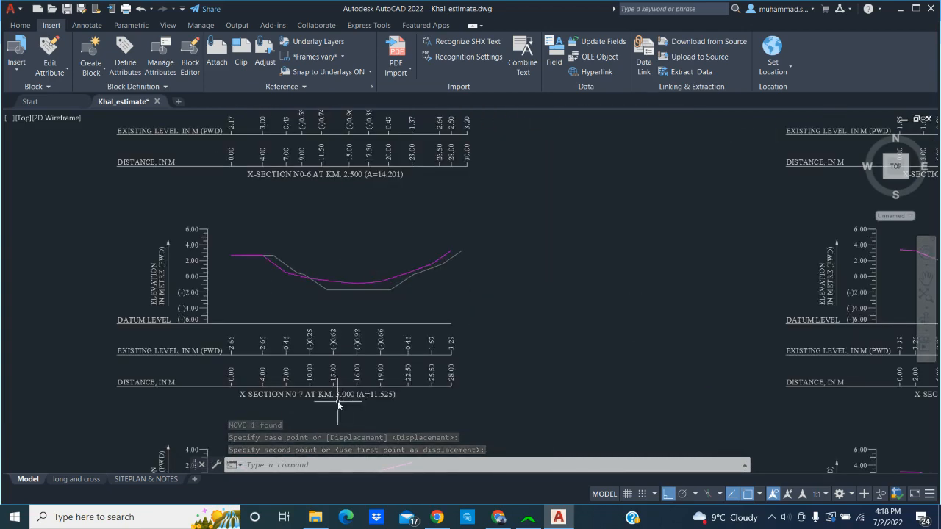
Move the design line of X-section No-15 at KM 7.000 horizontally by about 1.5 m at 0°.
scroll(279, 341, down, 8)
scroll(279, 340, up, 8)
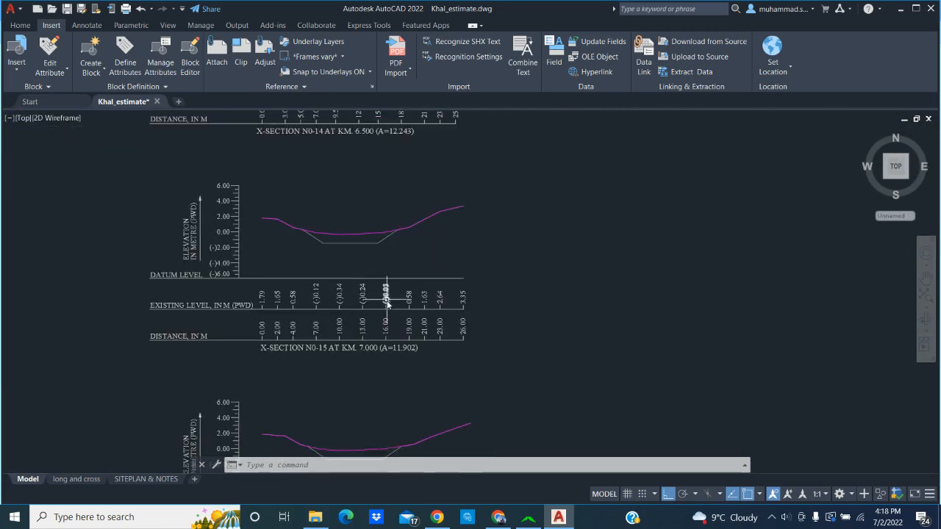
scroll(310, 369, up, 2)
scroll(313, 365, down, 3)
scroll(321, 273, up, 5)
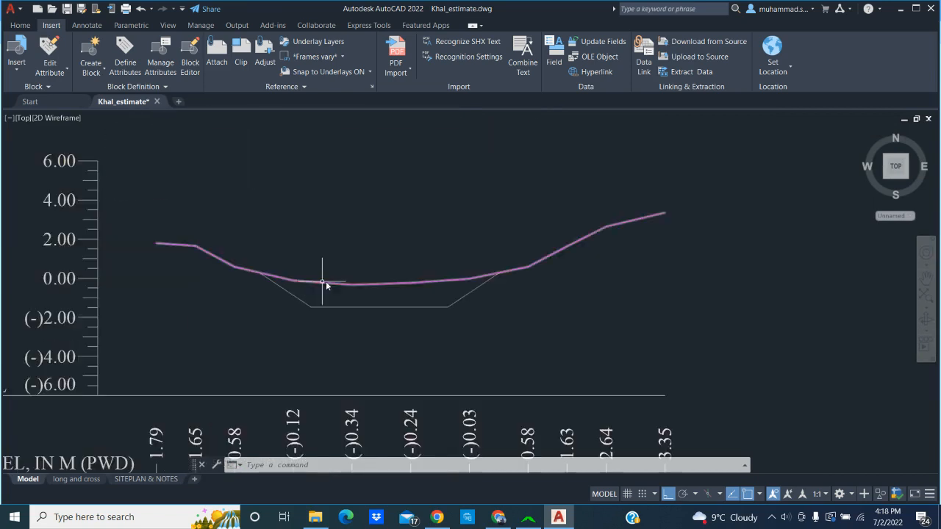
click(392, 319)
click(362, 304)
text(m)
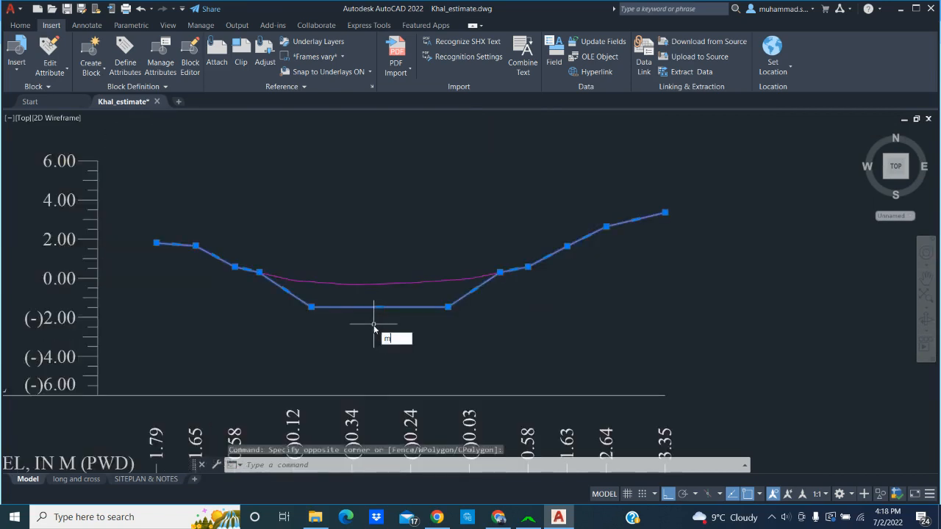
key(Return)
click(409, 165)
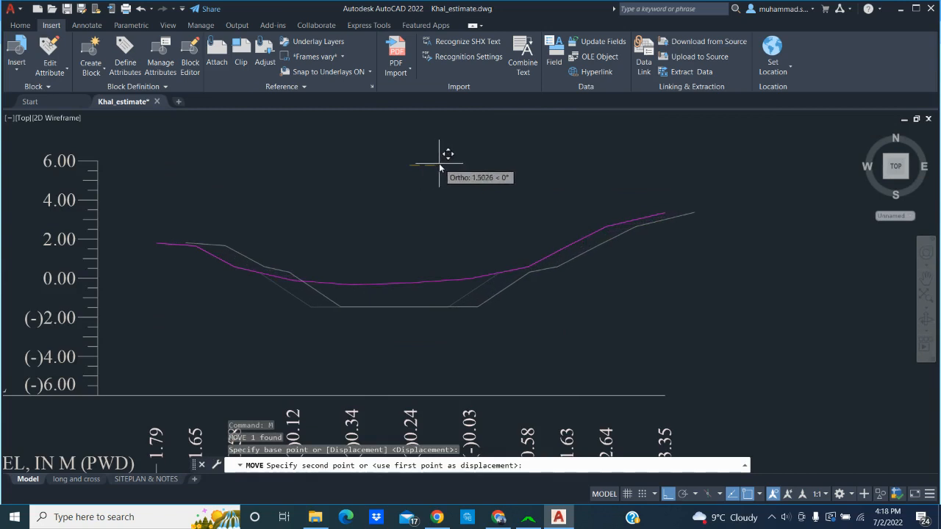
click(439, 163)
Examine the shifted design line of X-section No-15 against its ground line and area label, and view the whole set of sections.
scroll(466, 210, down, 4)
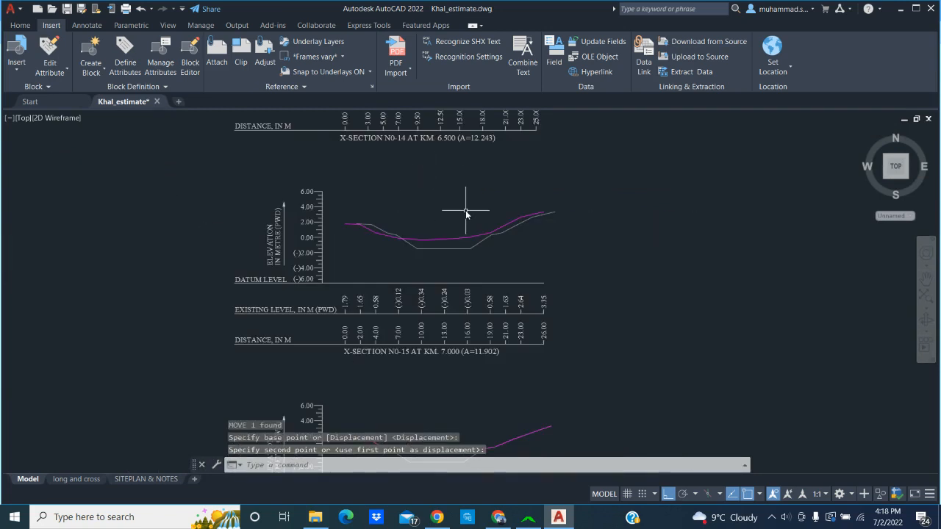
scroll(412, 230, up, 5)
scroll(414, 232, down, 5)
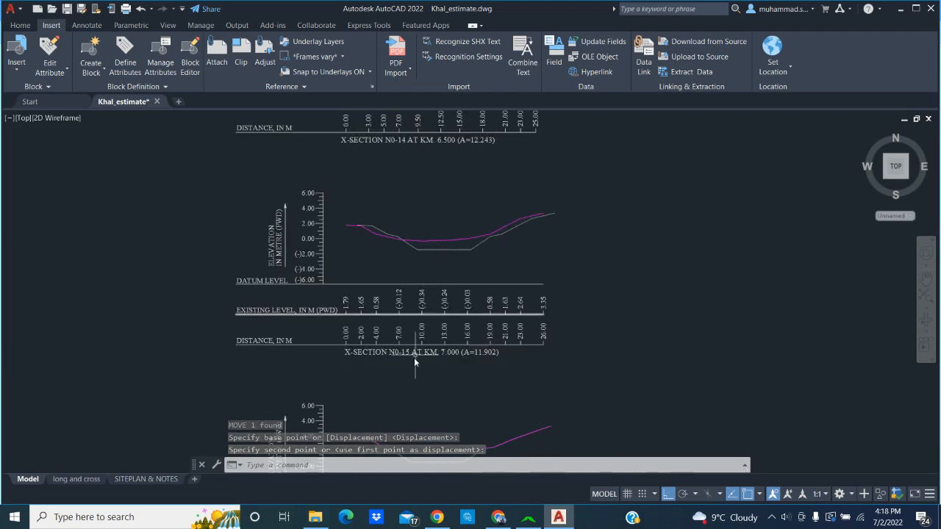
scroll(375, 316, up, 5)
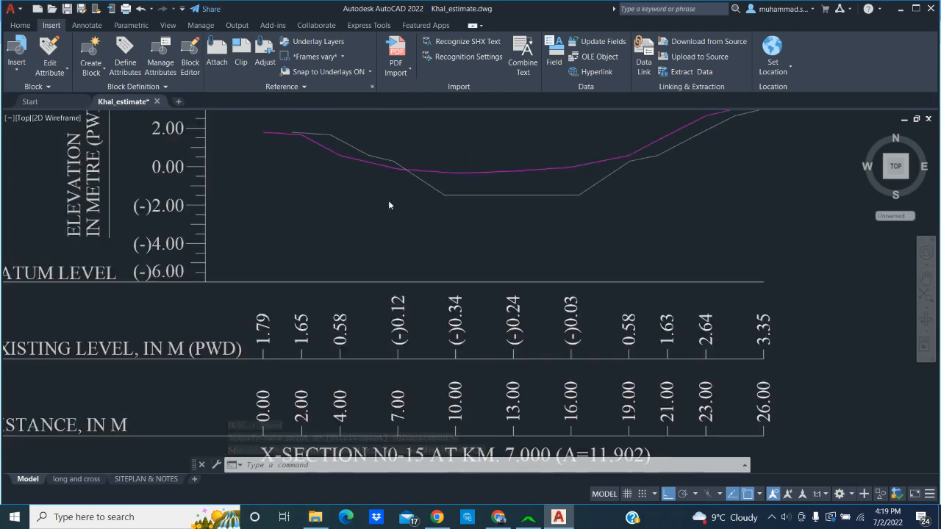
scroll(368, 214, down, 3)
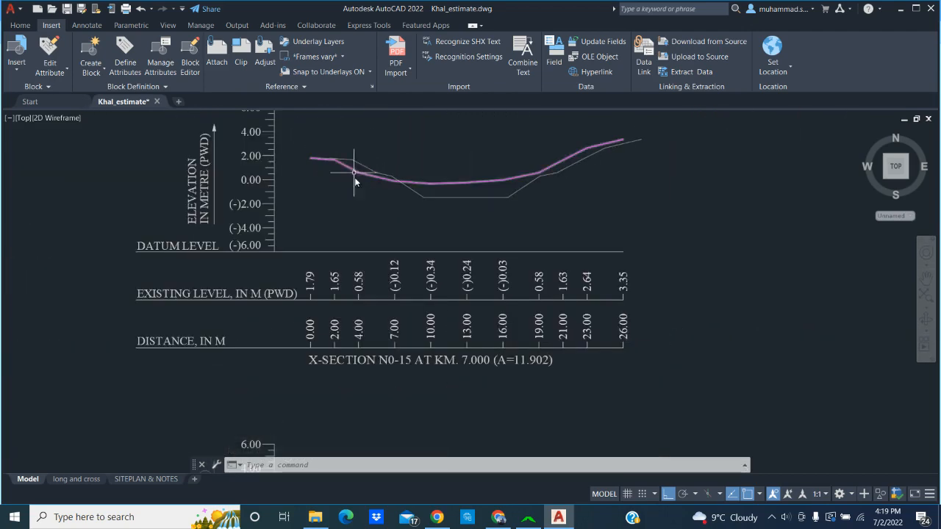
scroll(466, 192, down, 5)
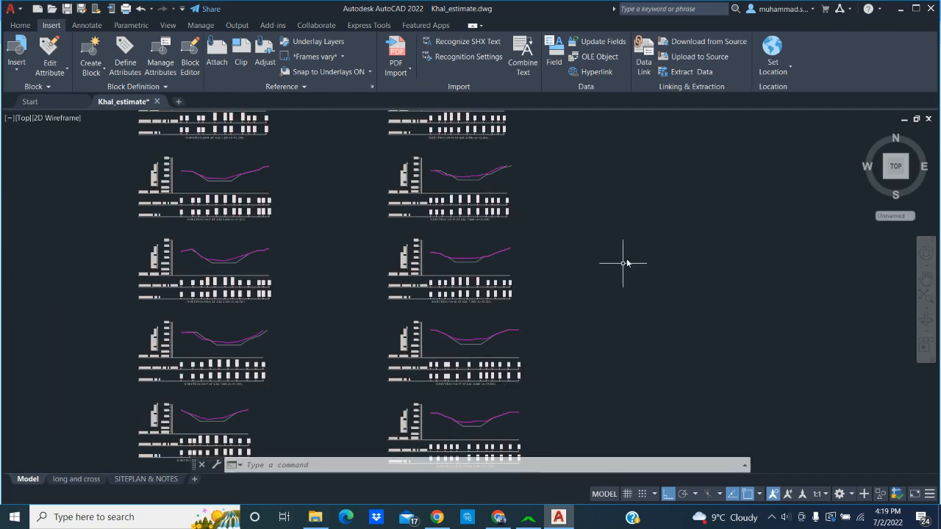
scroll(551, 237, down, 5)
Close AutoCAD with the Khal_estimate drawing and minimize the browser window to return to the desktop.
click(932, 9)
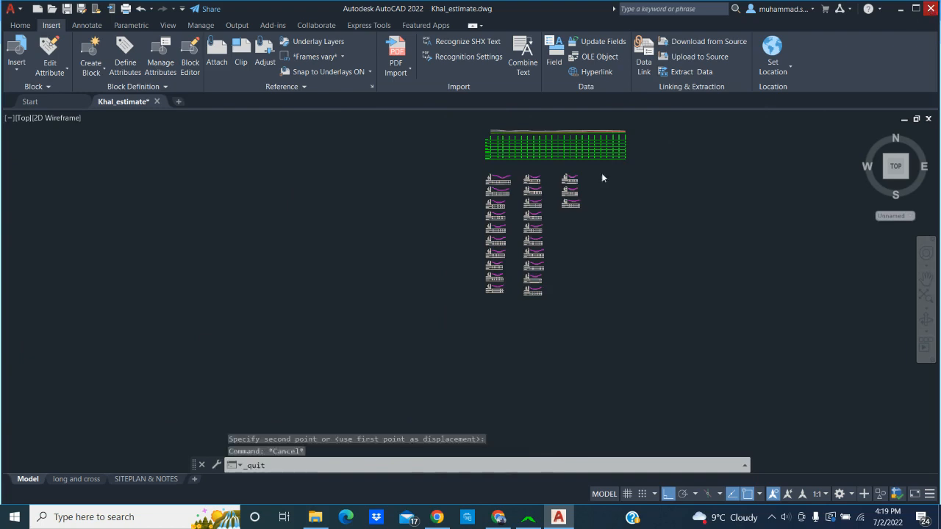
click(444, 286)
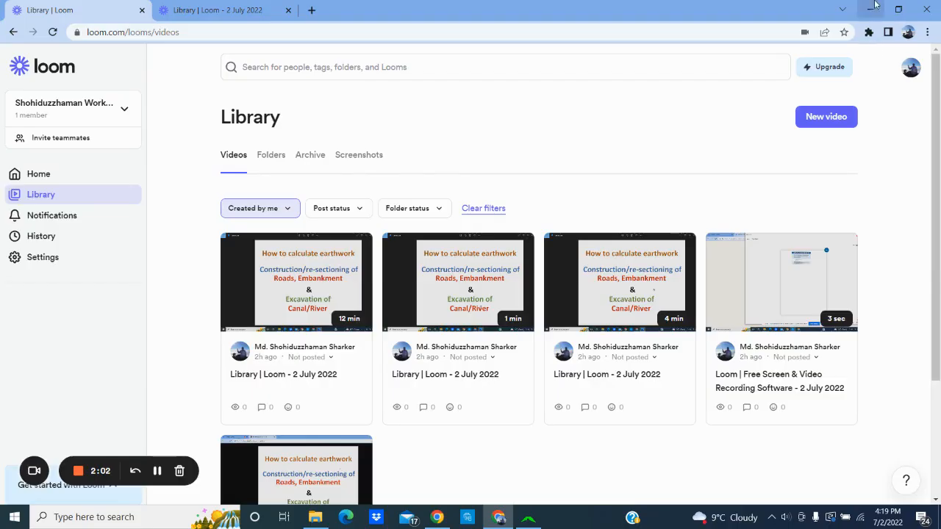
click(872, 8)
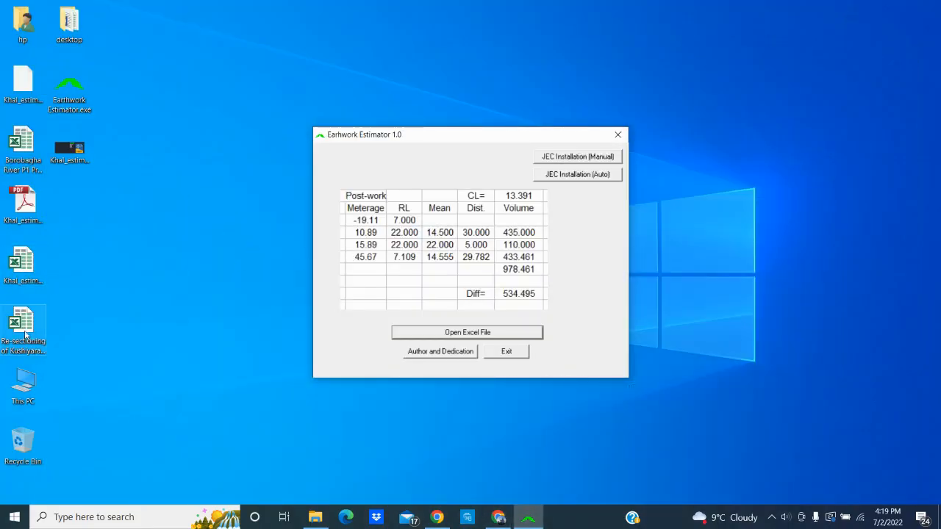
Open Khal_estimate.xls from the desktop and set the design section's Center Line Type to Manual.
click(22, 262)
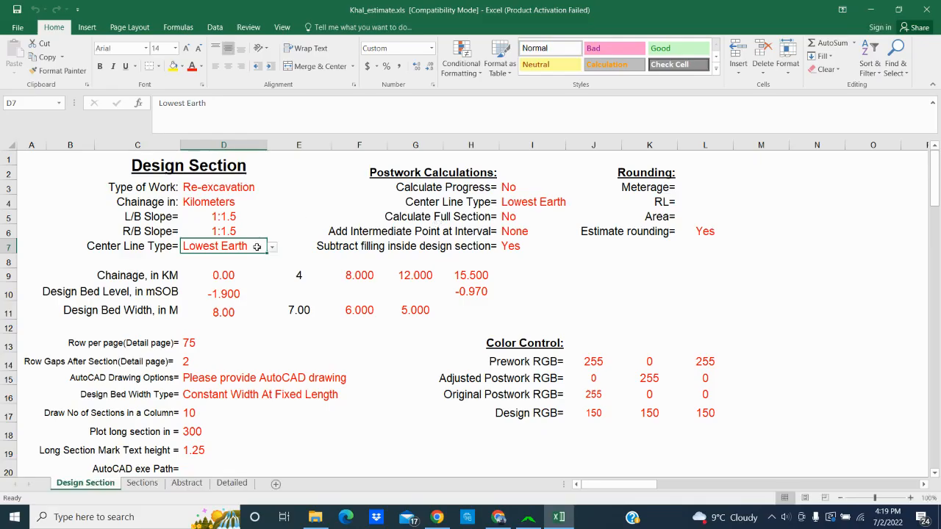
click(272, 251)
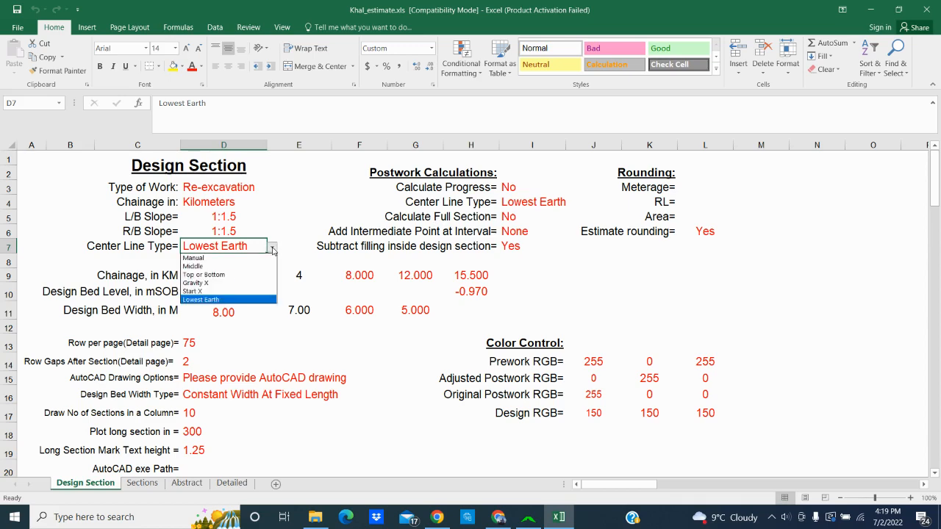
click(230, 258)
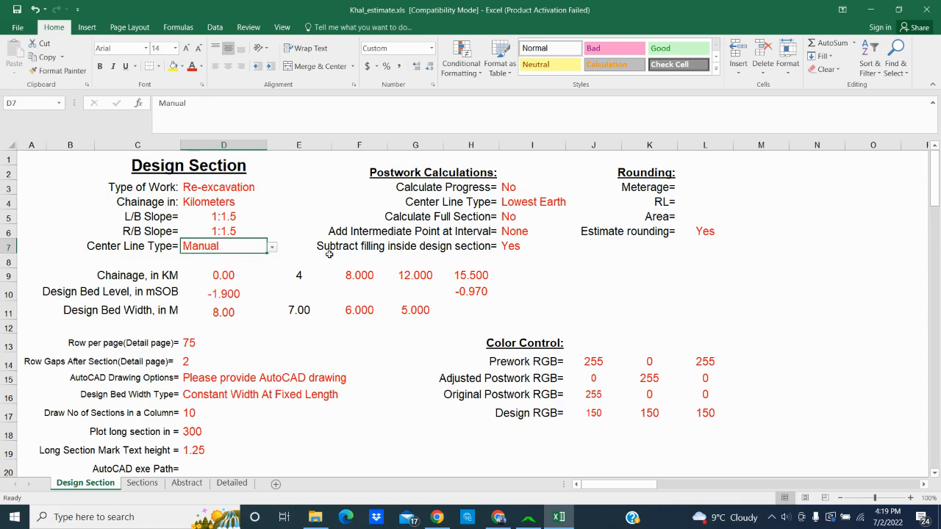
On the Sections sheet, add 1.3 to the CL Dist. of X-section-7 at chainage 3.00 with the formula =14.8714+1.3.
click(150, 485)
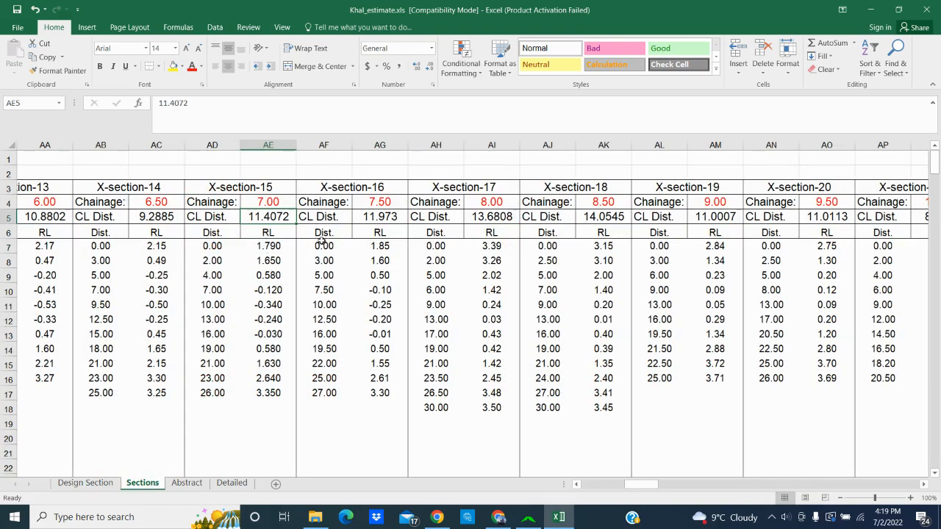
drag(634, 484, 597, 485)
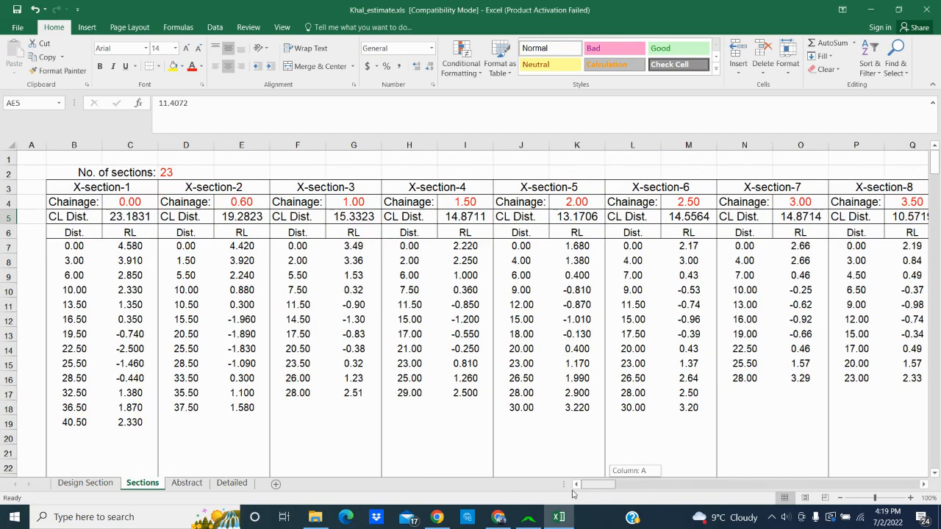
double_click(806, 216)
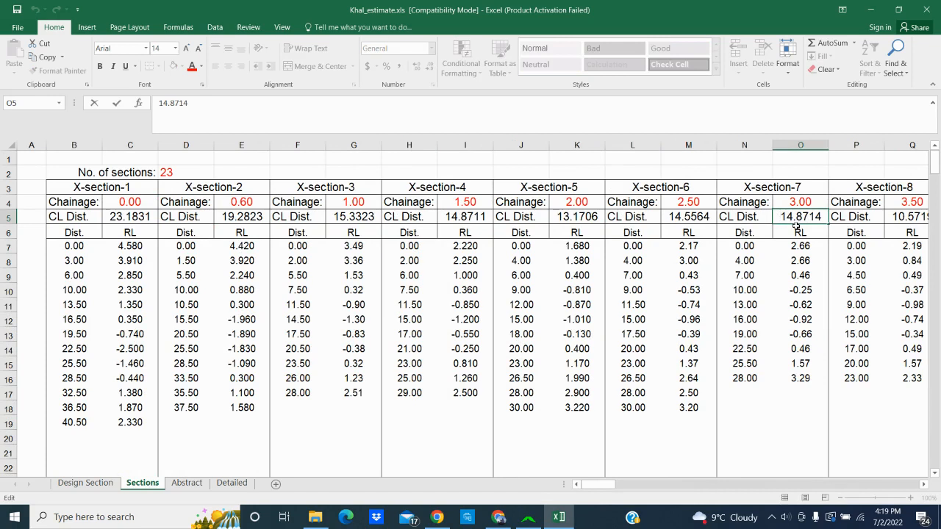
key(Home)
text(=)
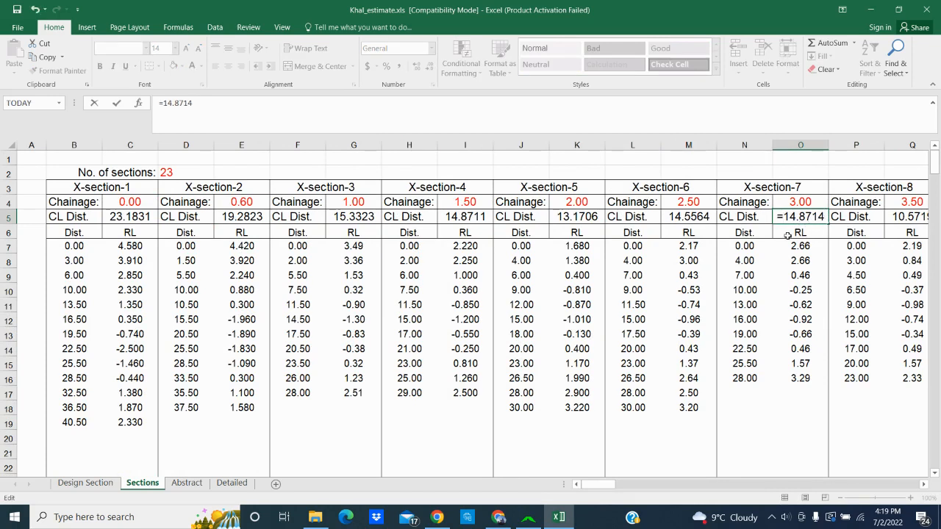
key(End)
text(+1)
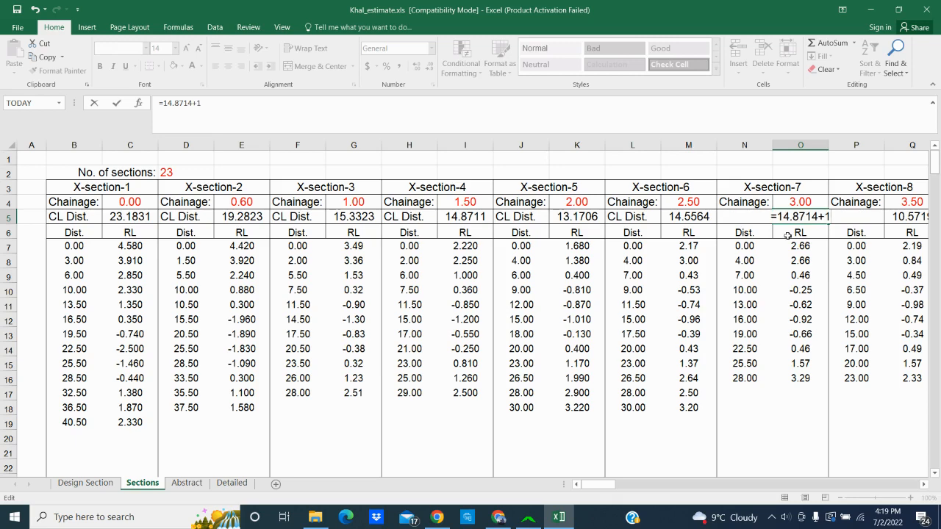
text(.3)
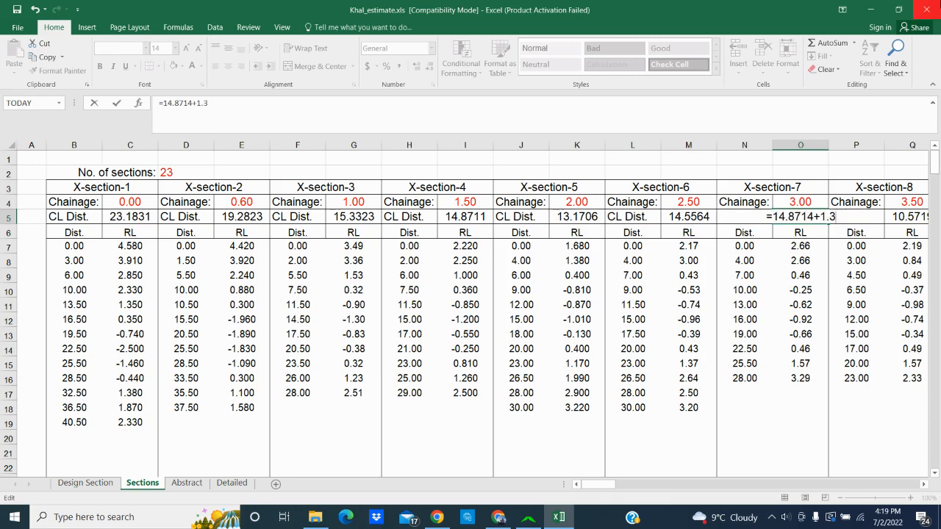
key(Return)
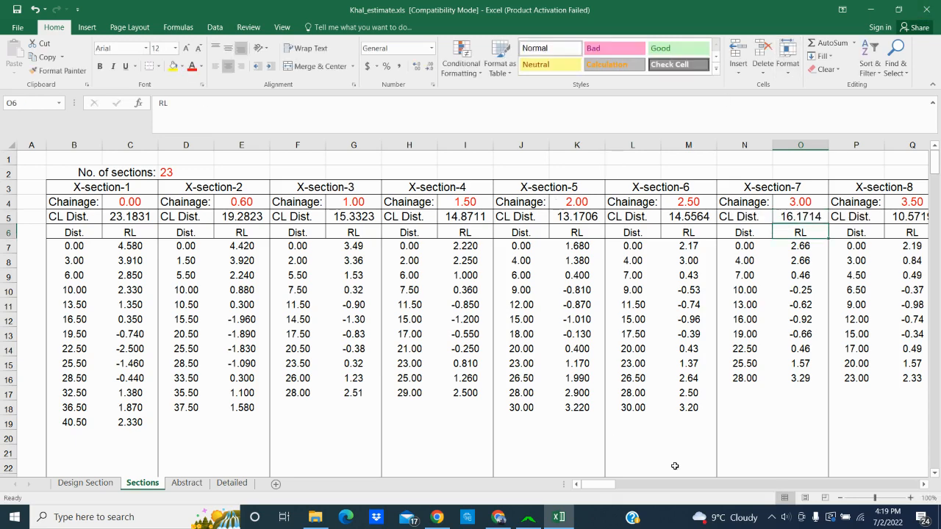
Add 1.5 to the CL Dist. of X-section-15 at chainage 7.00 with the formula =11.4072+1.5.
drag(615, 485, 644, 485)
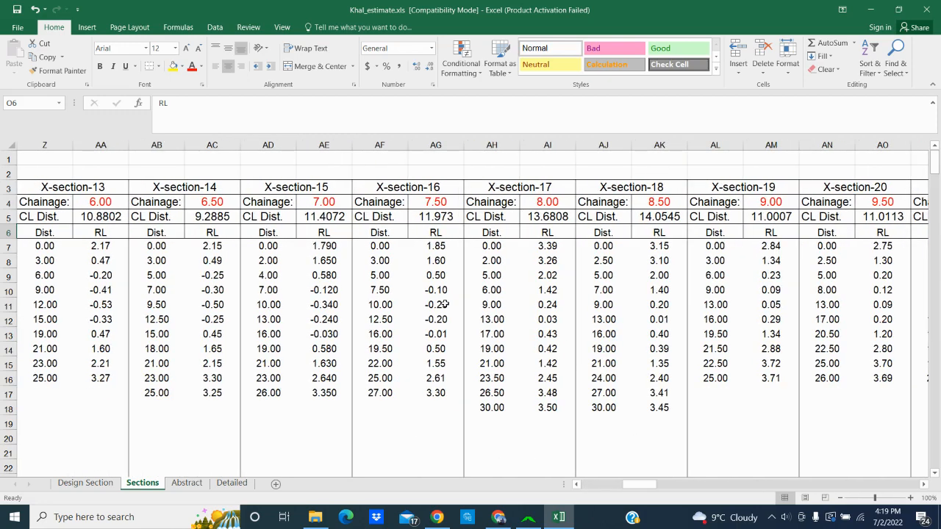
double_click(307, 216)
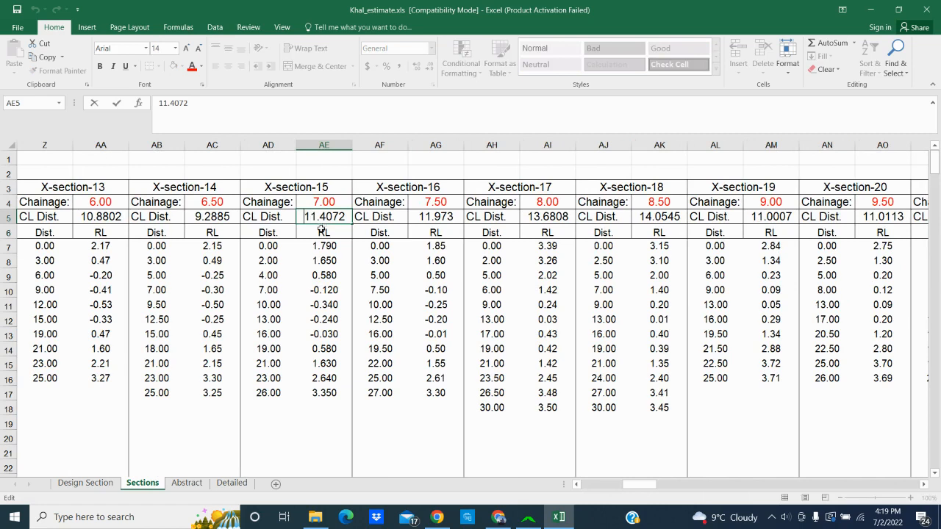
text(=)
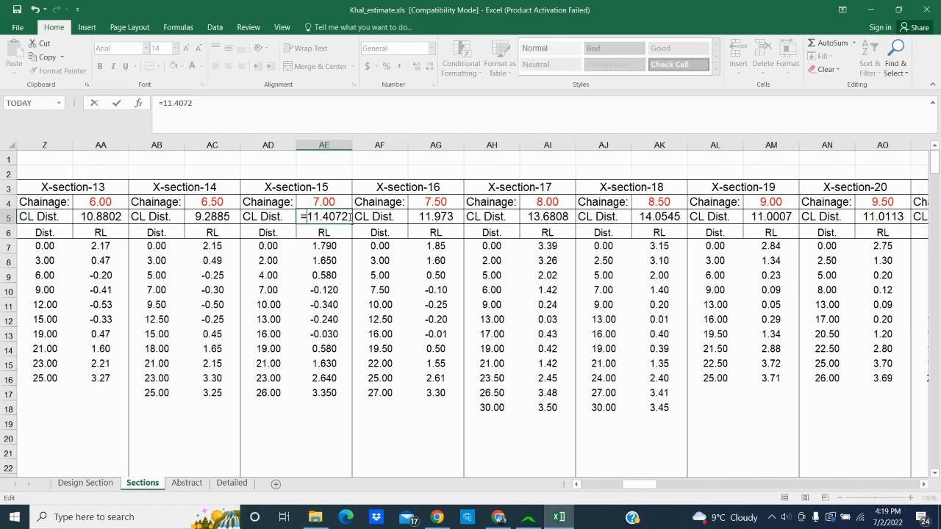
text(+)
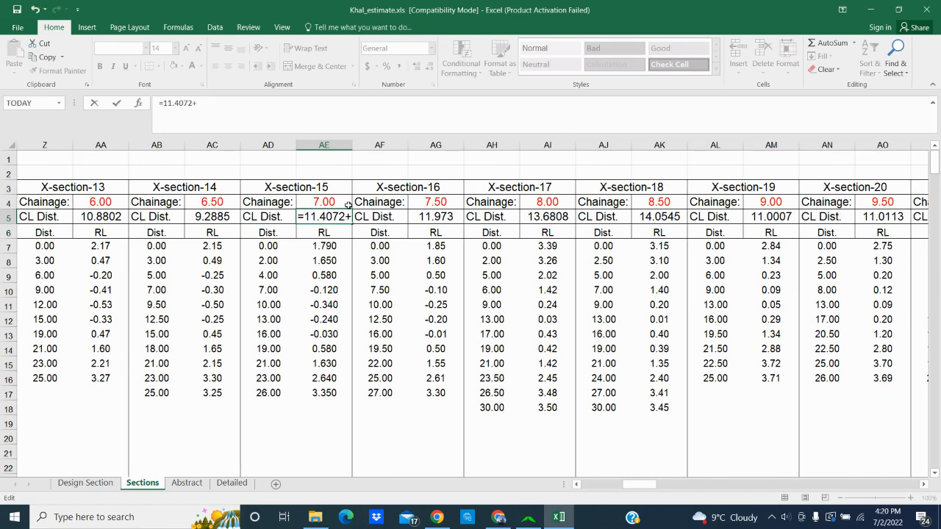
text(1.5)
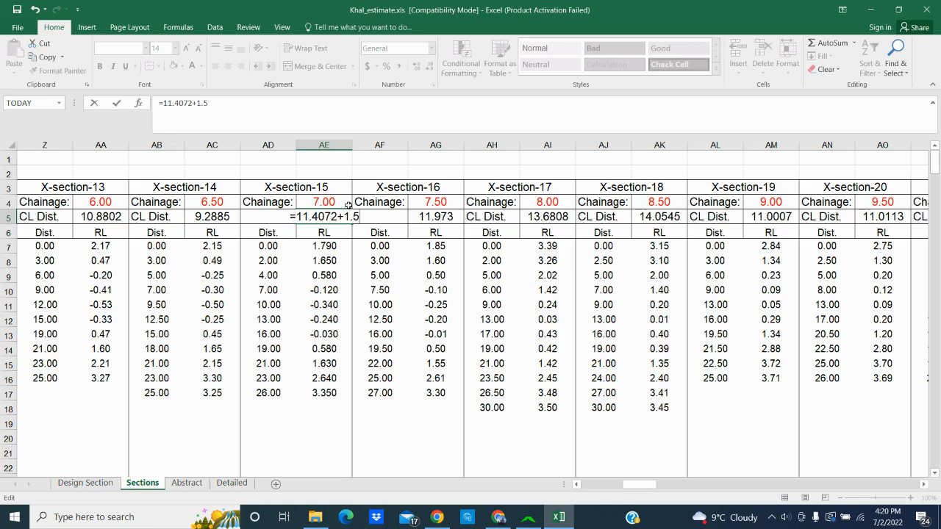
key(Return)
click(331, 218)
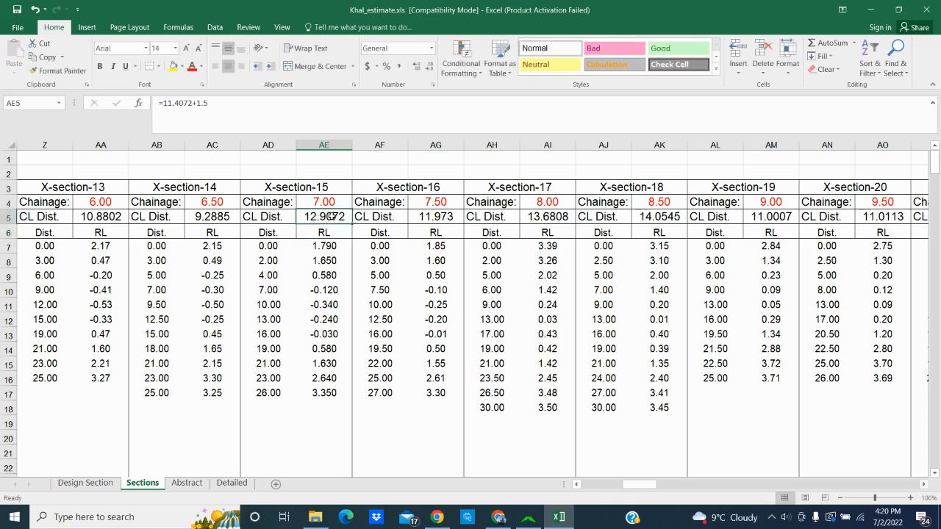
click(594, 378)
On the Abstract sheet, copy the earthwork volume of C/S No. 7 at KM 3.000 to the adjacent empty cell G11.
click(187, 483)
scroll(463, 268, up, 3)
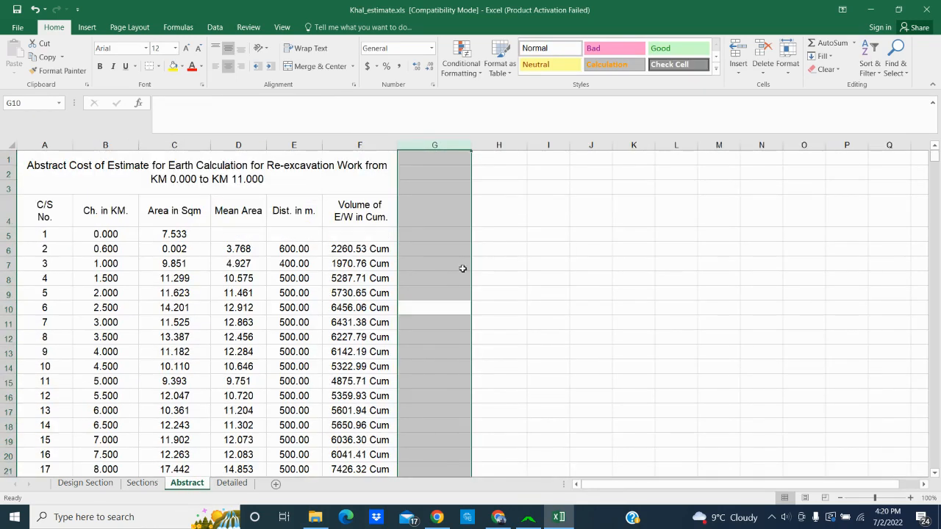
drag(356, 314, 355, 321)
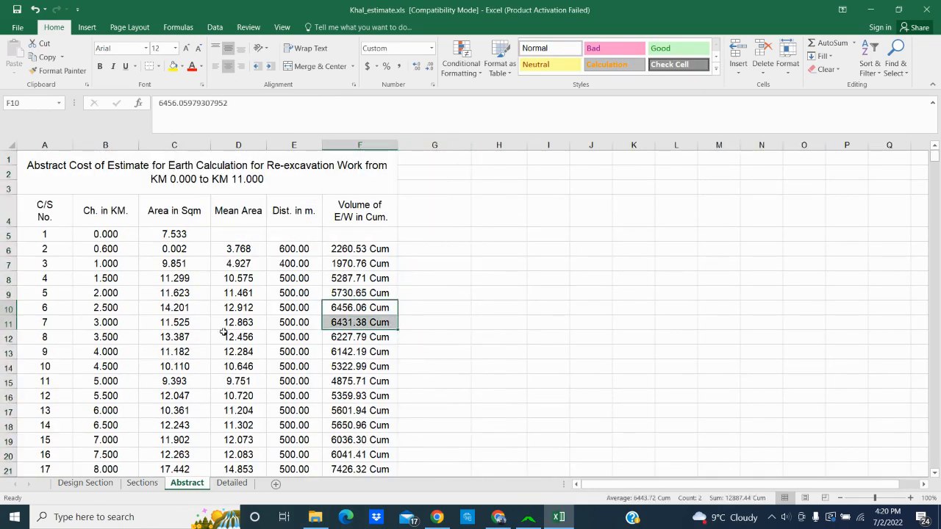
click(353, 324)
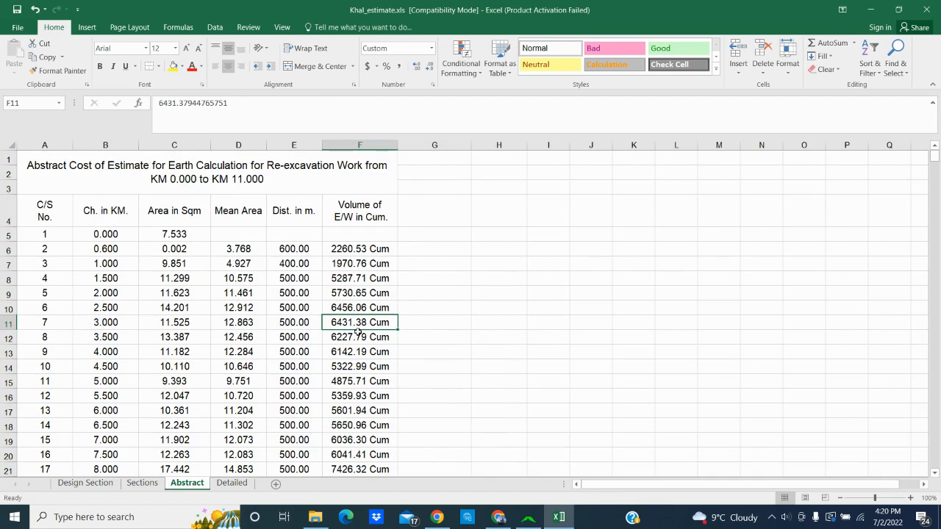
click(358, 334)
click(358, 329)
key(ctrl+c)
click(435, 324)
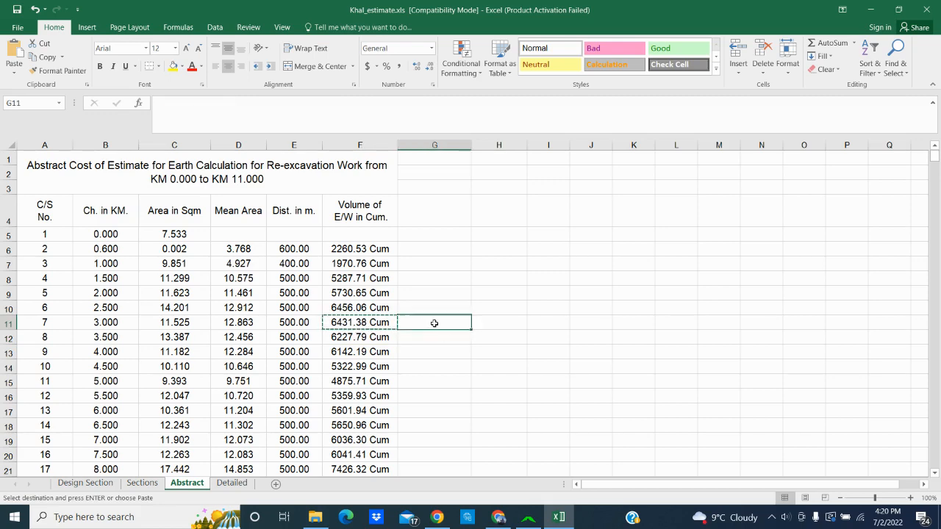
Copy the earthwork volumes of cross-sections 7 and 15 from F11 and F19 into the adjacent cells G11 and G19.
key(ctrl+v)
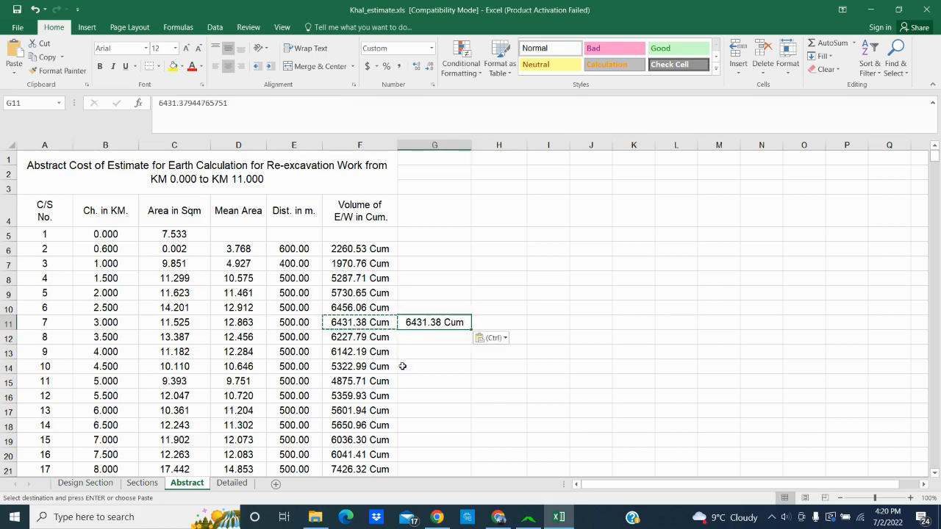
scroll(403, 367, down, 2)
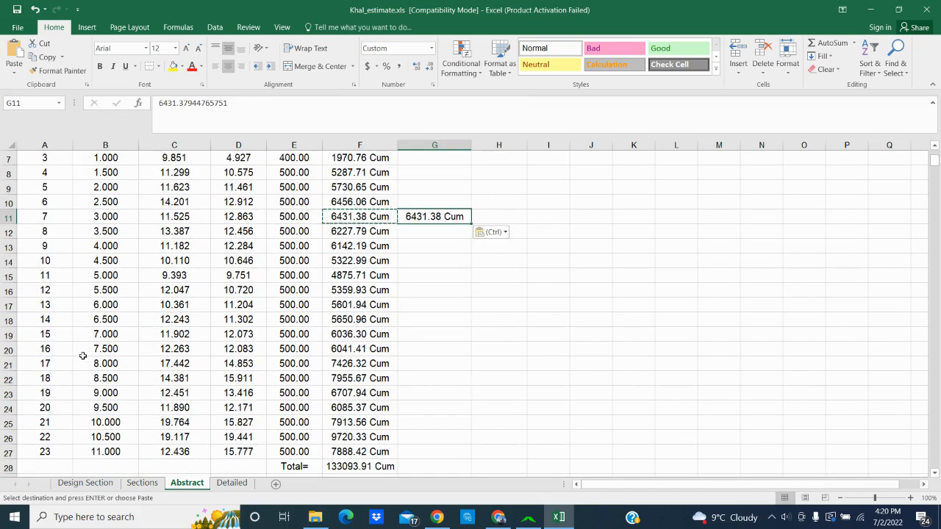
click(353, 335)
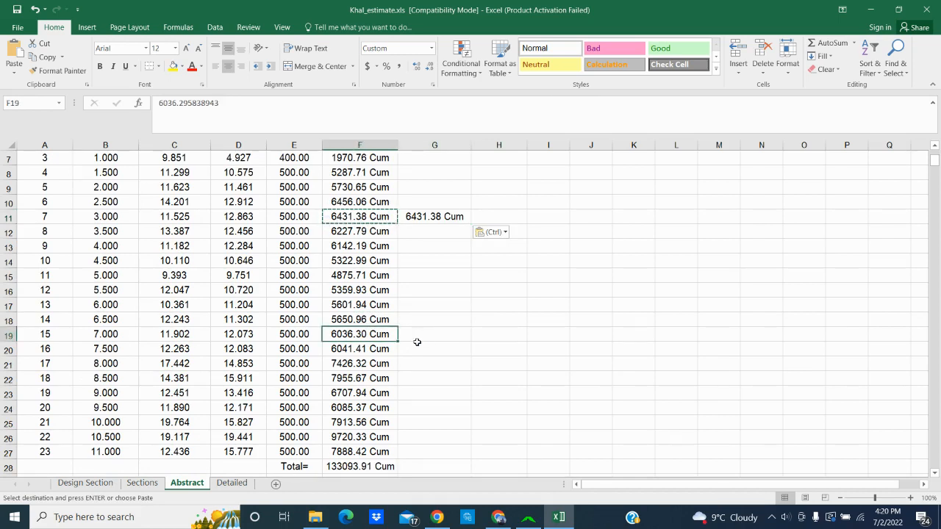
key(ctrl+c)
click(441, 333)
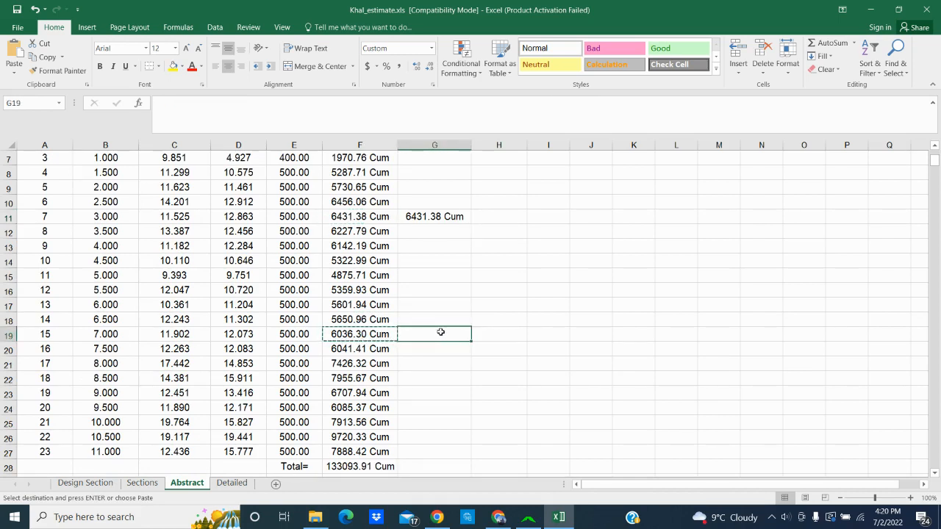
key(ctrl+v)
drag(548, 304, 548, 291)
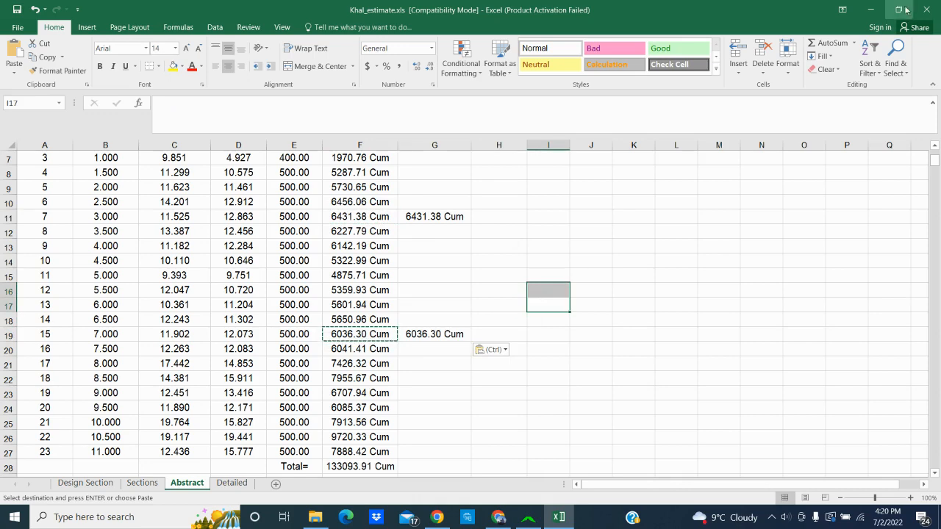
Close the Khal_estimate.xls workbook, saving its changes in the existing compatibility format.
click(927, 9)
click(422, 272)
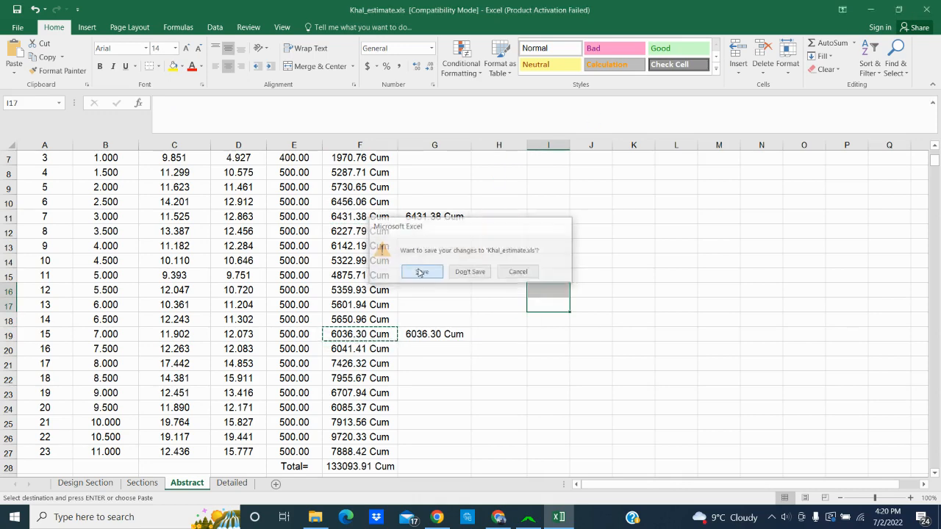
click(570, 335)
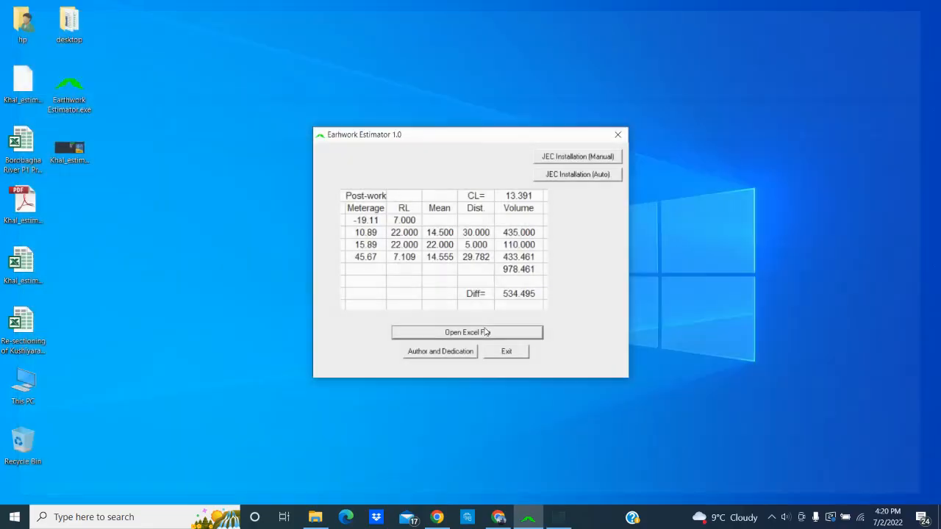
Process Khal_estimate.xls in Earthwork Estimator, dismissing the evaluation notice and continuing the save past the Excel compatibility check.
click(466, 332)
click(384, 242)
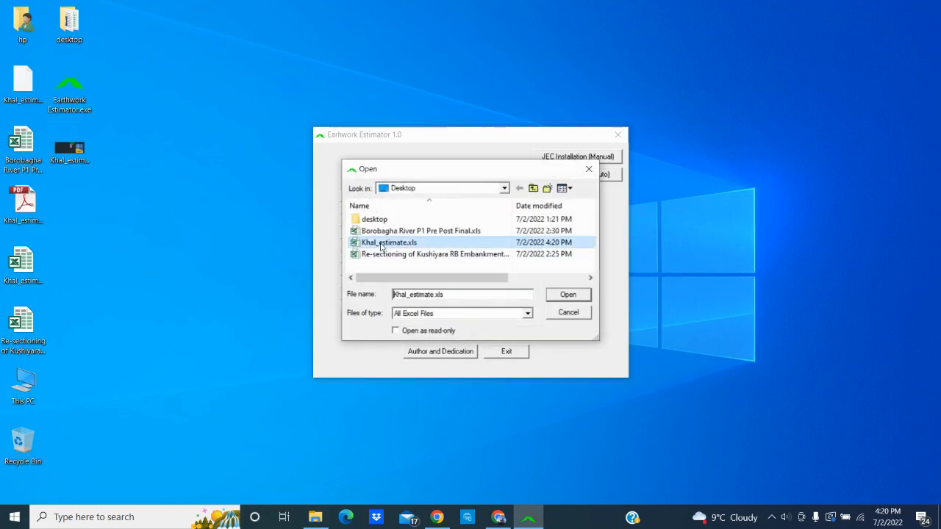
double_click(381, 247)
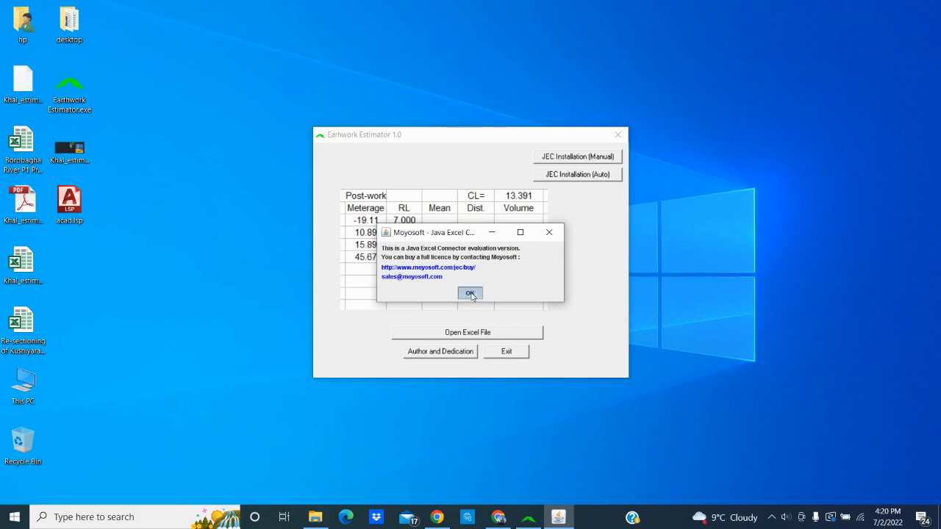
click(475, 294)
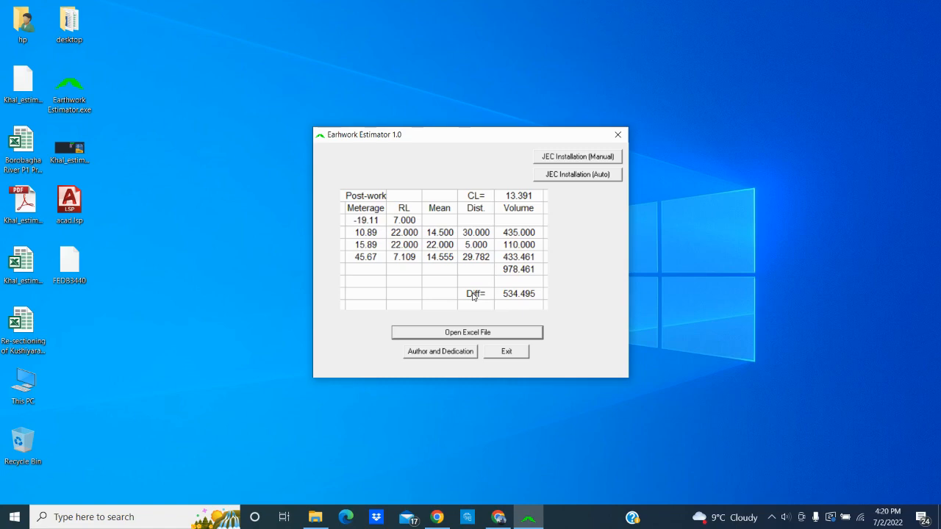
drag(406, 138, 676, 164)
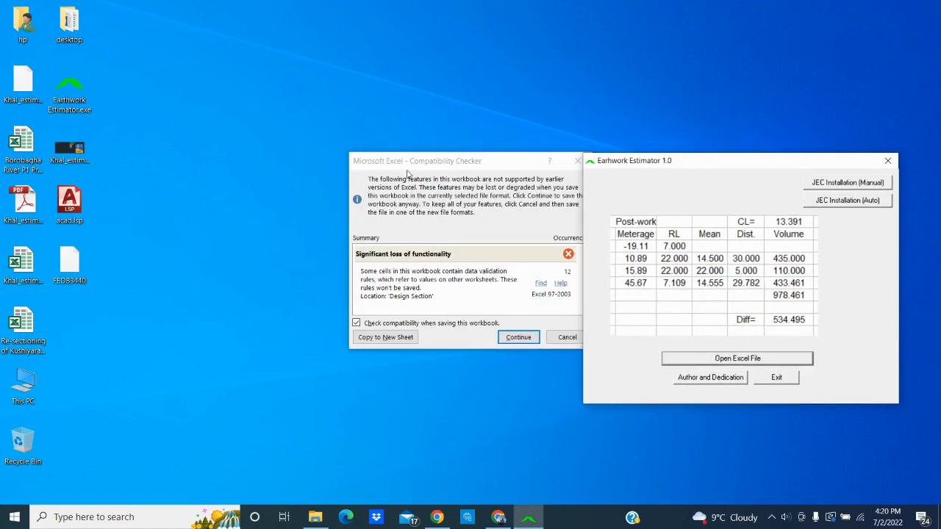
drag(417, 163, 325, 170)
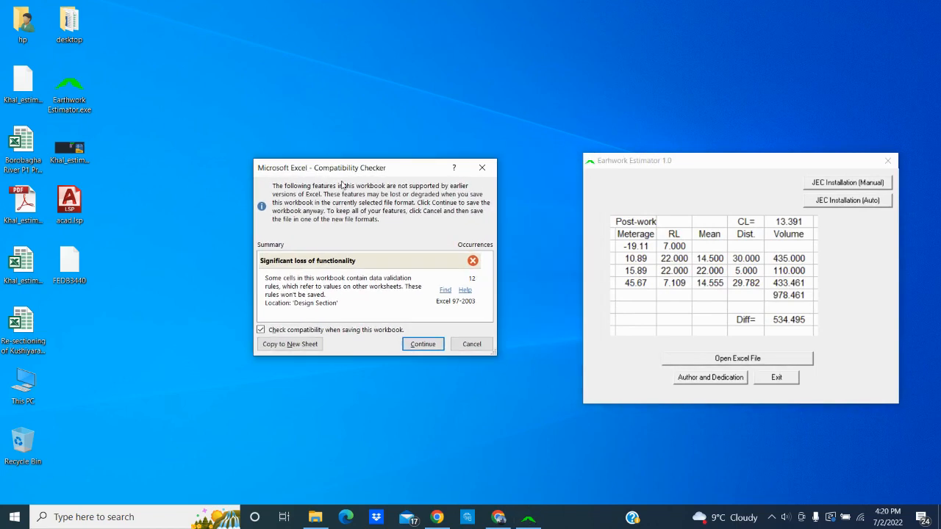
click(422, 345)
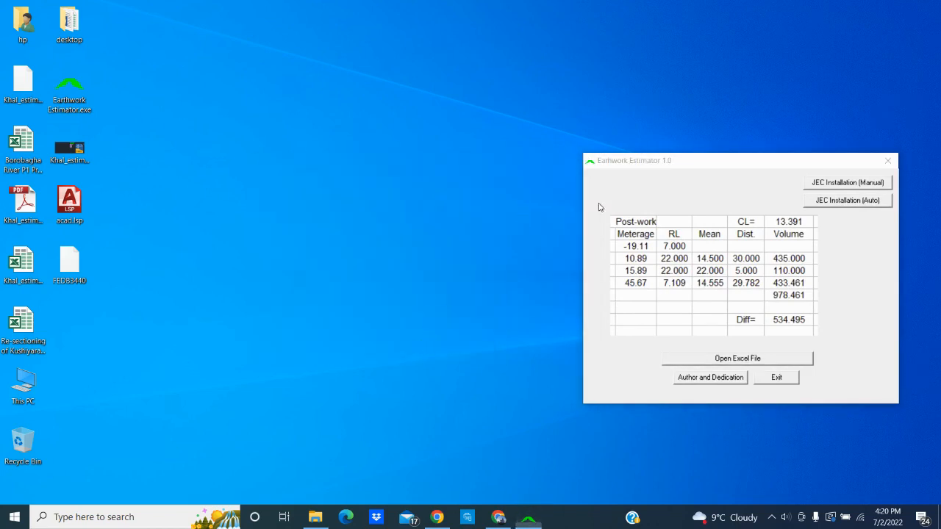
click(469, 306)
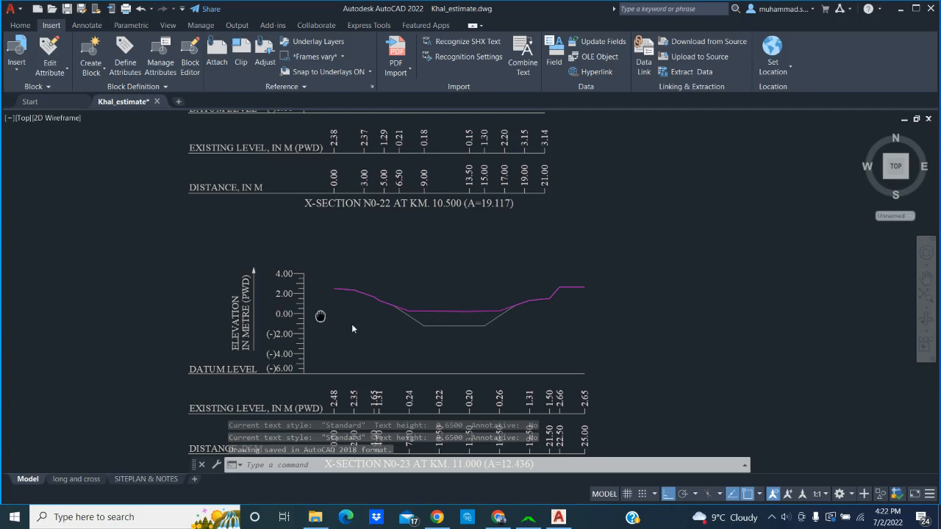
Examine the design and existing profiles of cross-section no. 7 at km 3.000 in the generated AutoCAD drawing.
middle_click(373, 325)
middle_click(372, 325)
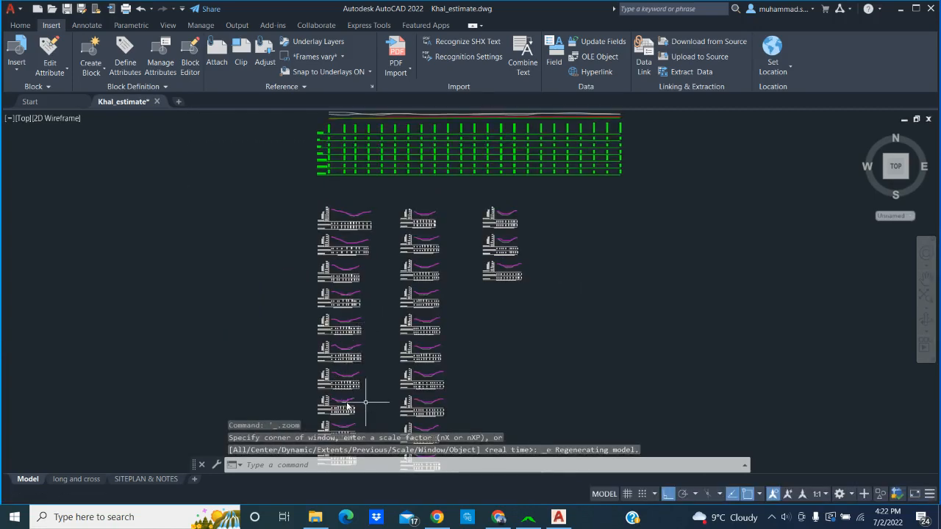
scroll(346, 397, up, 5)
scroll(346, 399, up, 2)
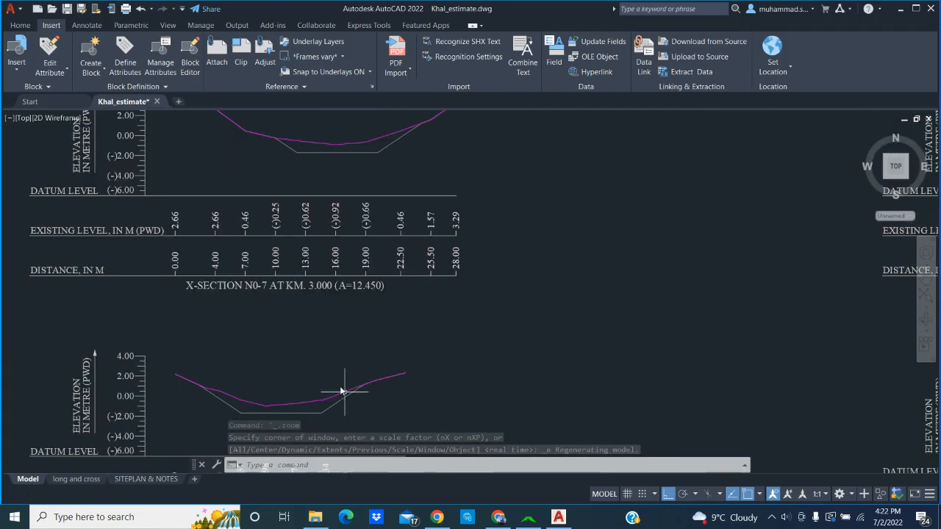
scroll(356, 235, down, 3)
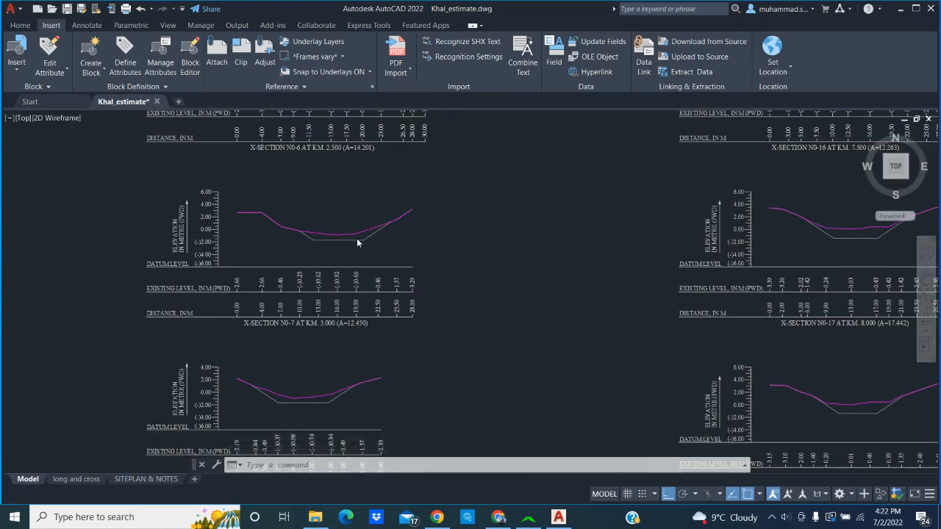
scroll(357, 238, up, 3)
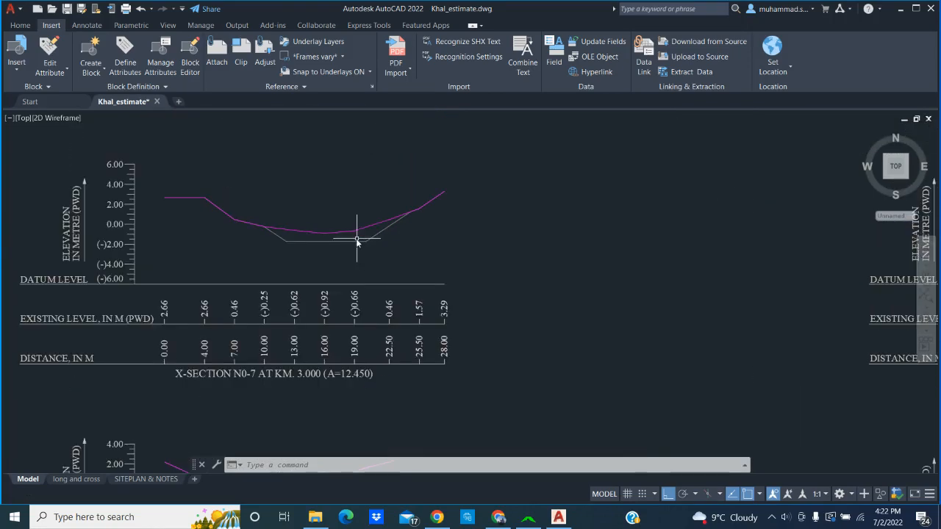
scroll(356, 238, up, 1)
Examine the design and existing profiles of cross-section no. 15 at km 7.000.
scroll(251, 254, down, 4)
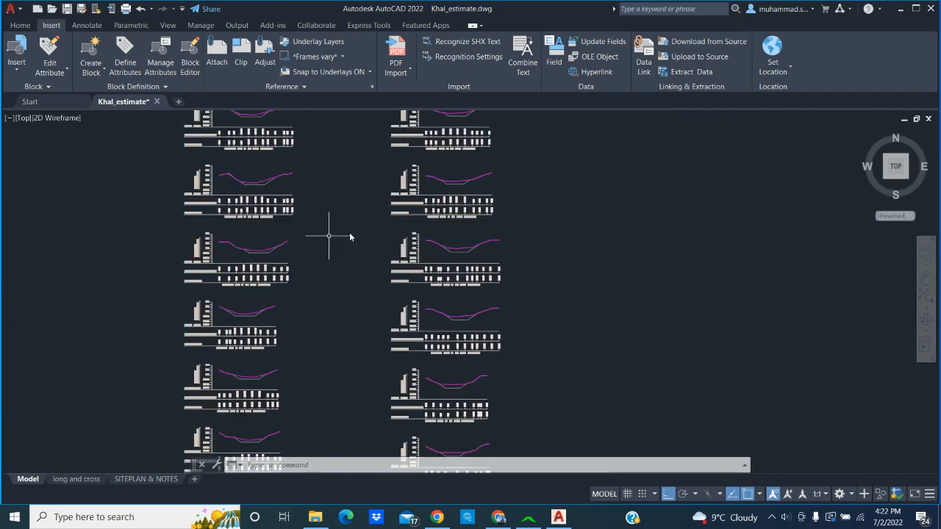
scroll(470, 209, up, 3)
scroll(369, 340, down, 3)
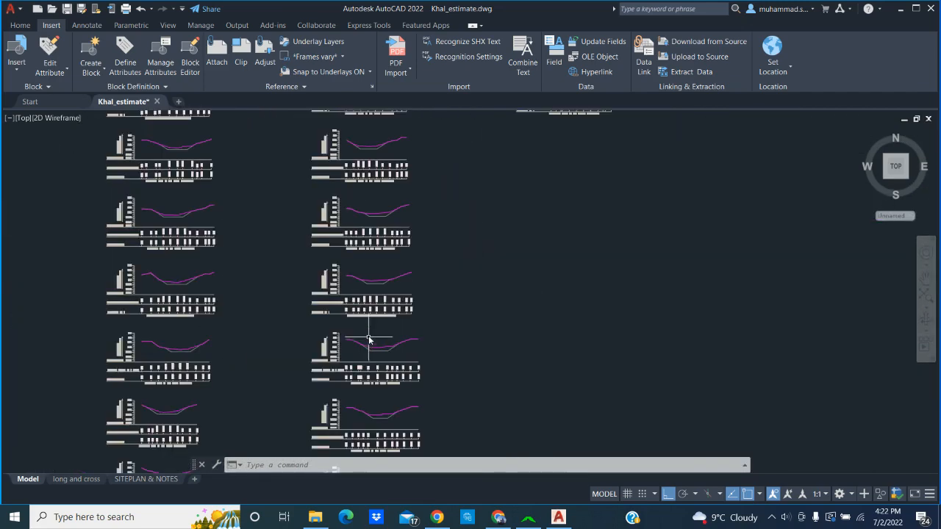
scroll(365, 228, up, 4)
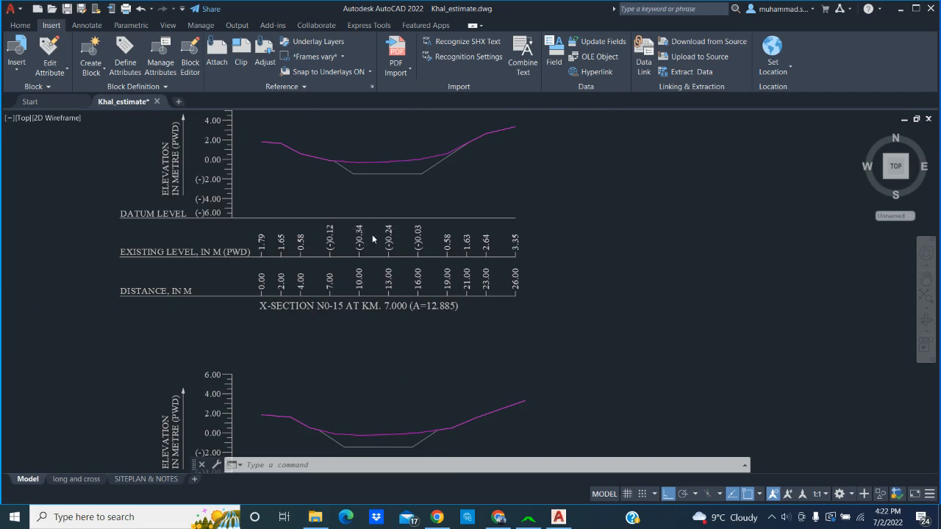
scroll(376, 221, down, 4)
scroll(381, 220, up, 6)
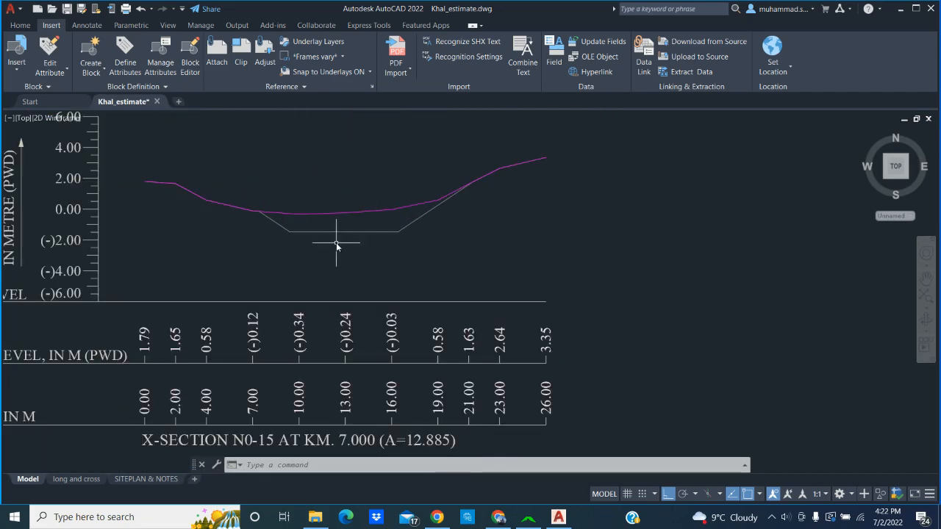
scroll(337, 244, down, 5)
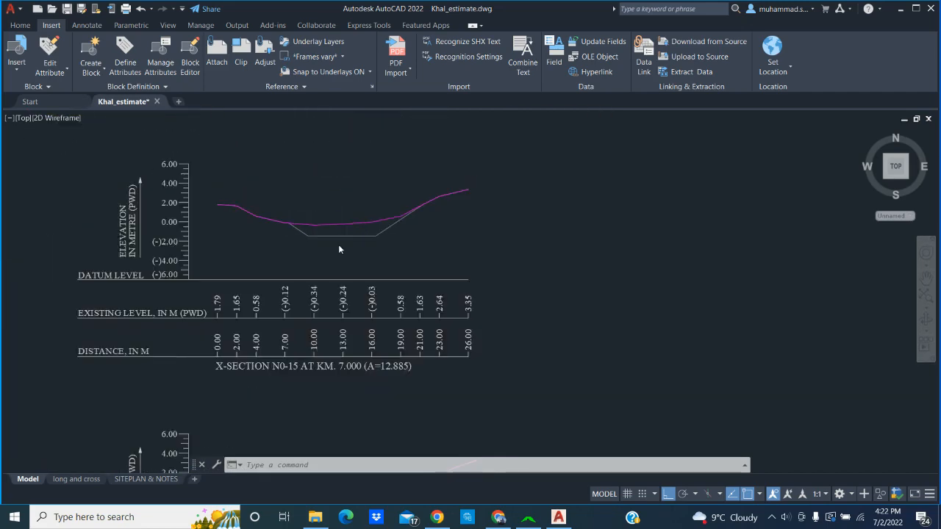
Exit AutoCAD, saving the changes to Khal_estimate.dwg, and return to the desktop.
click(932, 9)
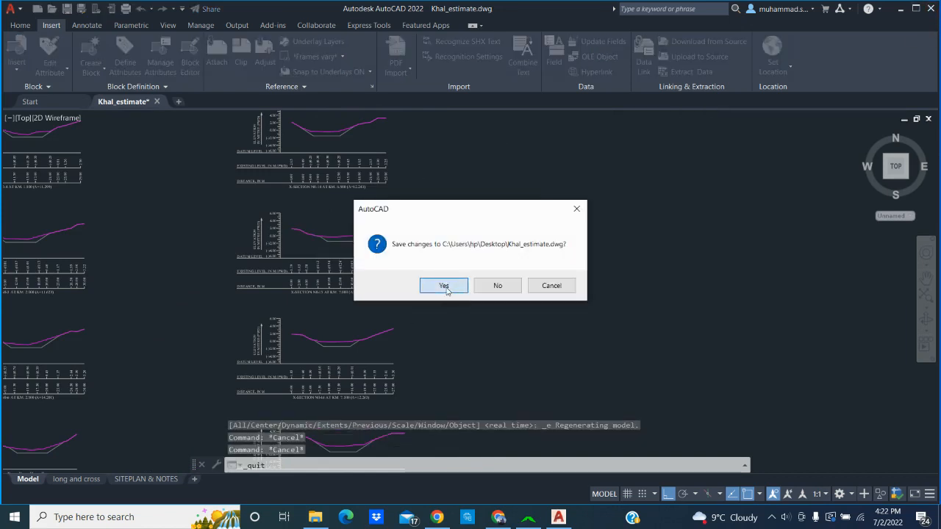
click(445, 287)
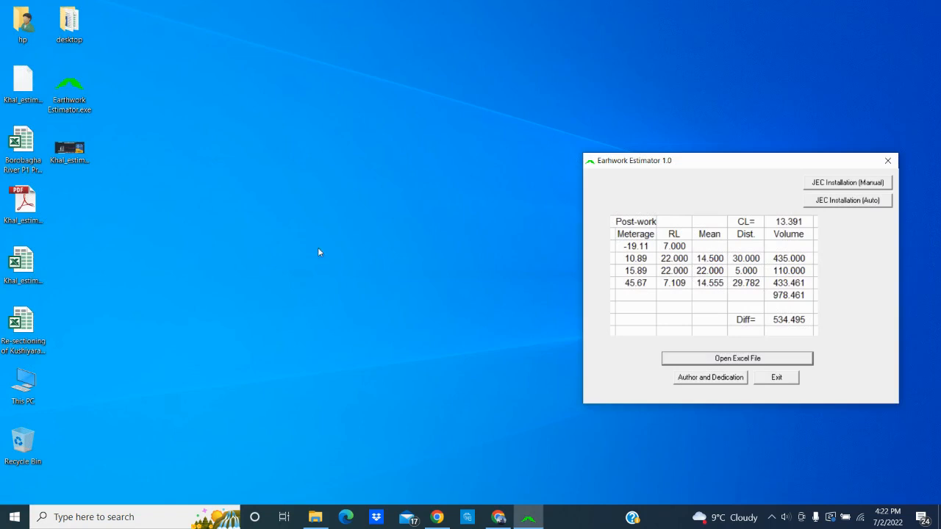
click(319, 253)
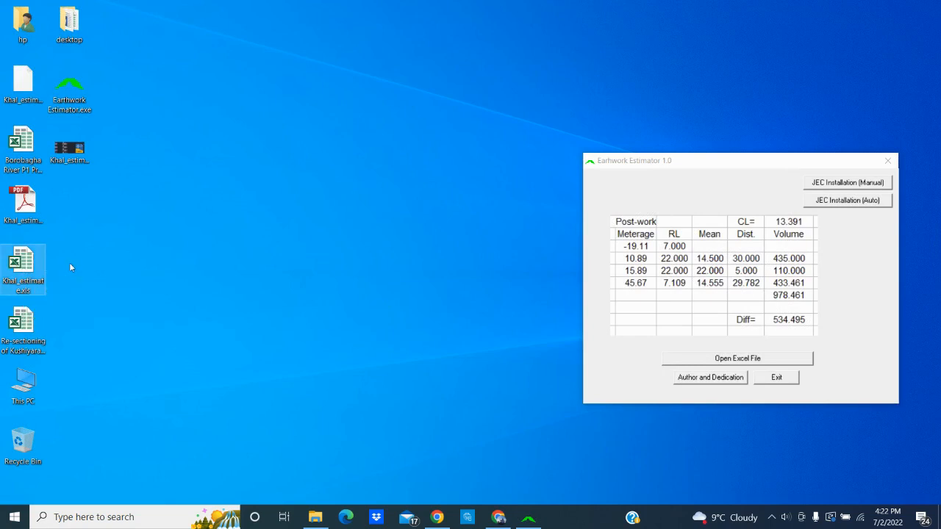
Reopen Khal_estimate.xls, compare the recalculated volumes in F11 and F19 with the copied ones in G11 and G19, and close the workbook.
click(24, 276)
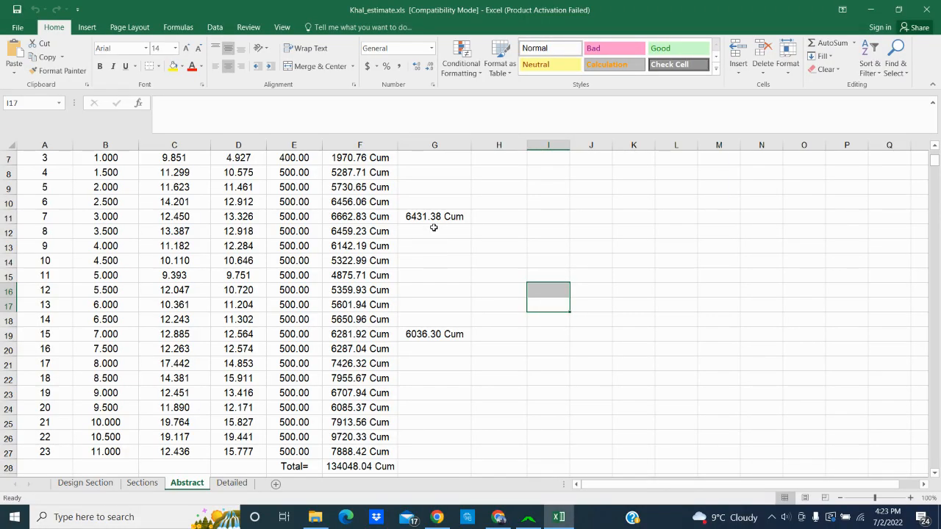
click(430, 217)
click(341, 218)
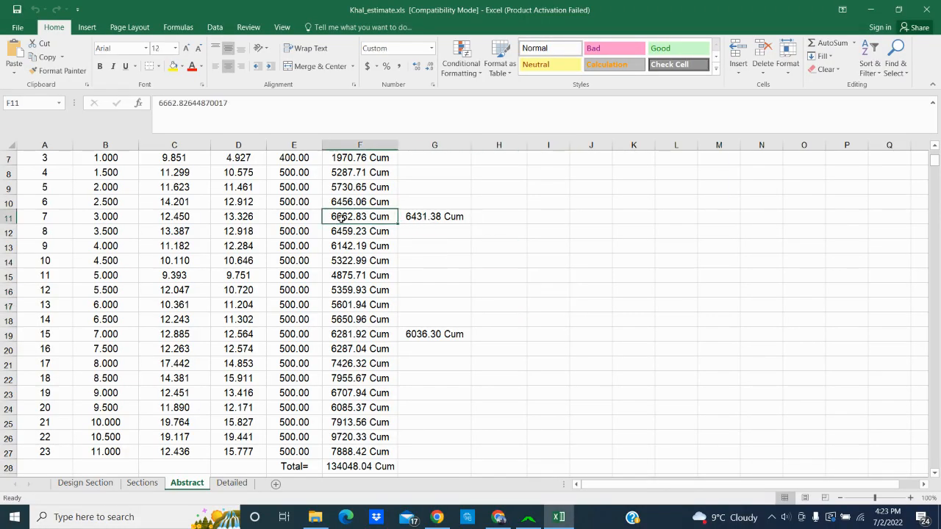
click(430, 216)
click(352, 218)
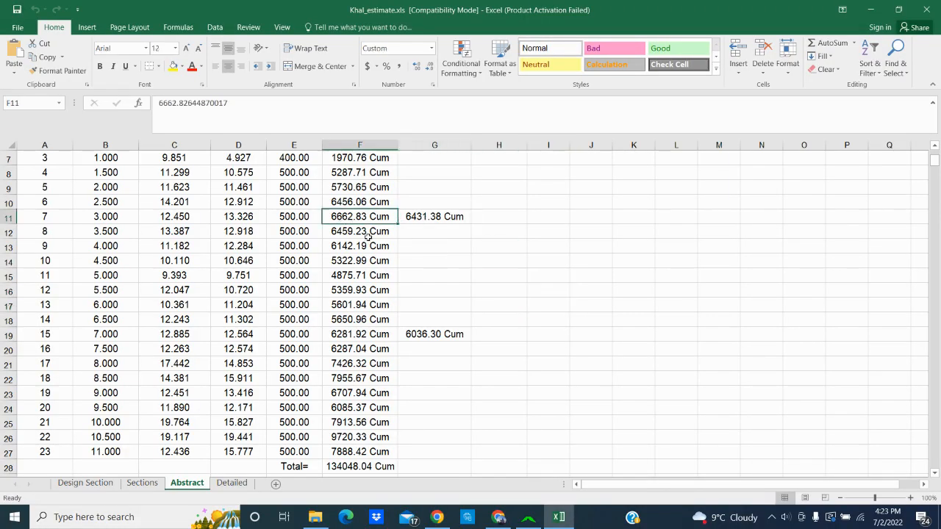
click(422, 335)
click(347, 335)
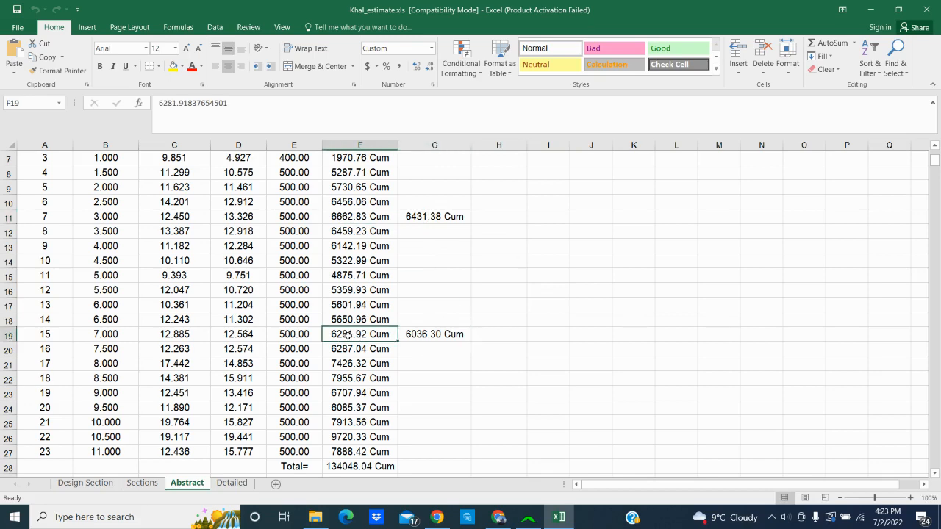
click(924, 9)
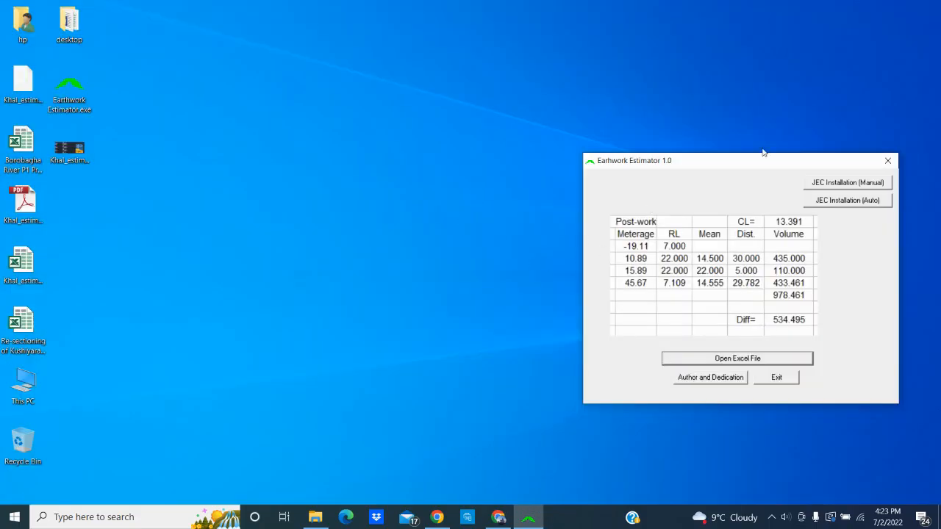
Move the Earthwork Estimator window aside and open the workbook Re-sectioning of Kushiyara RB Embankment pre-post.xls from the desktop.
drag(706, 166, 568, 183)
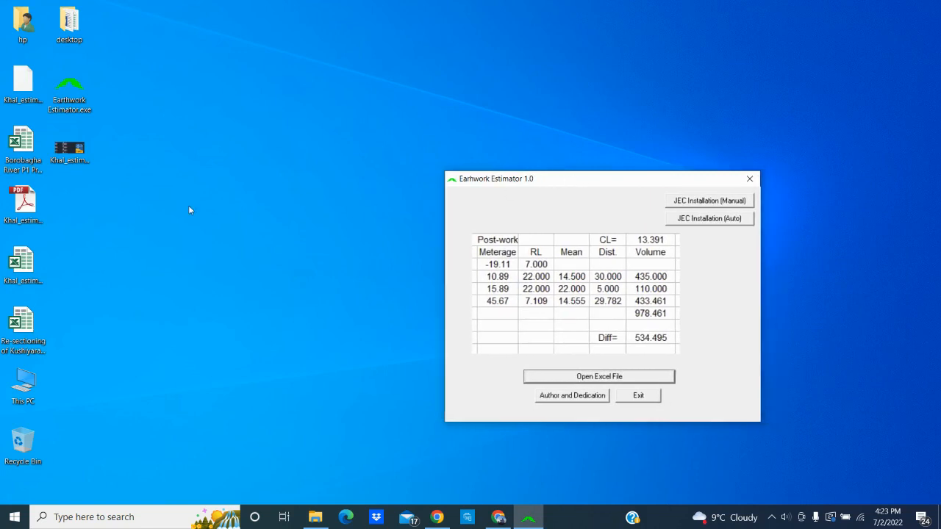
click(167, 209)
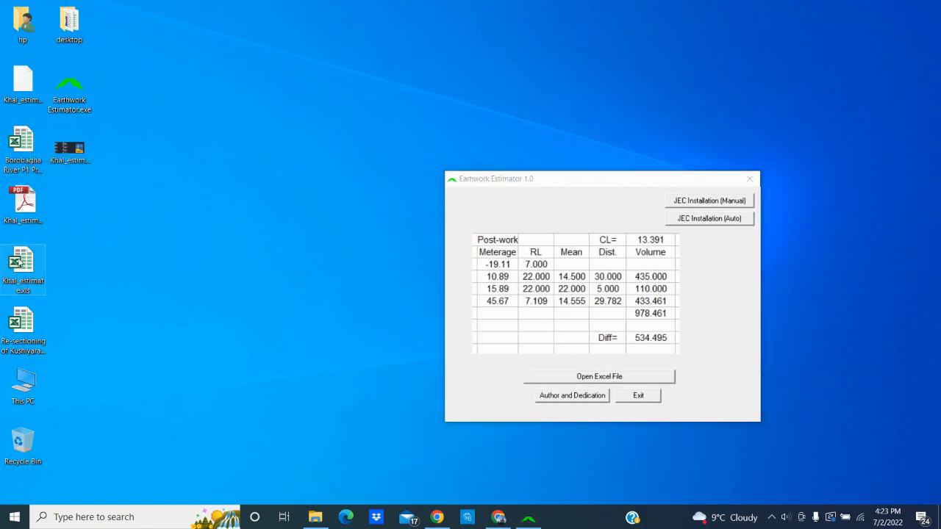
click(23, 329)
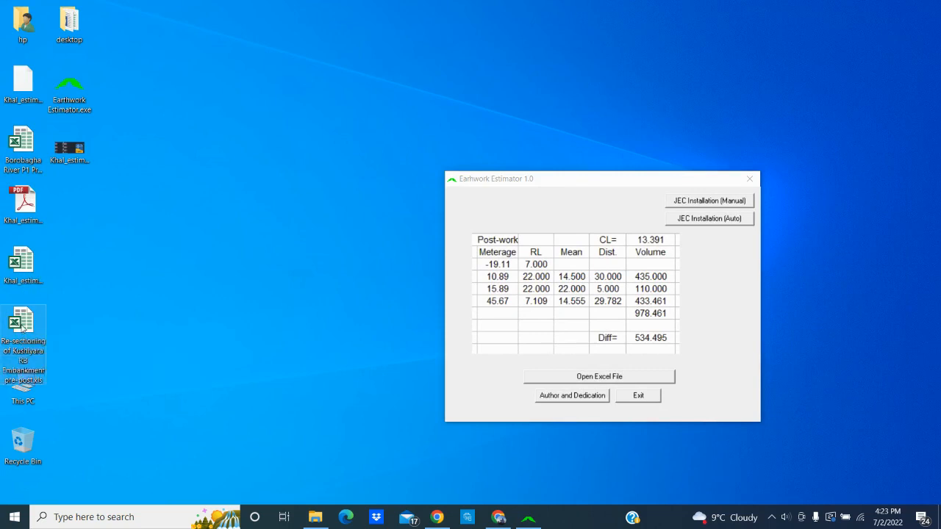
double_click(23, 328)
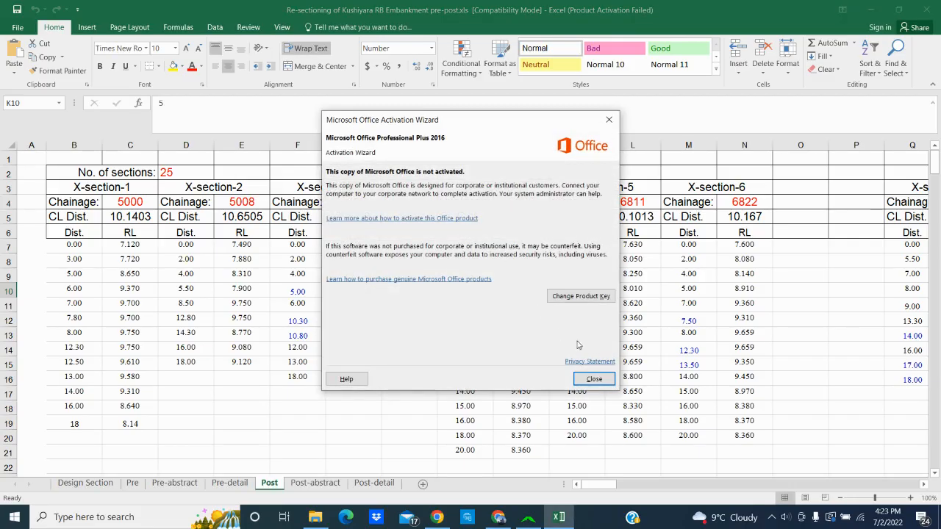
Dismiss the activation notice and review the center line type and Calculate Progress settings on the Design Section sheet.
click(594, 379)
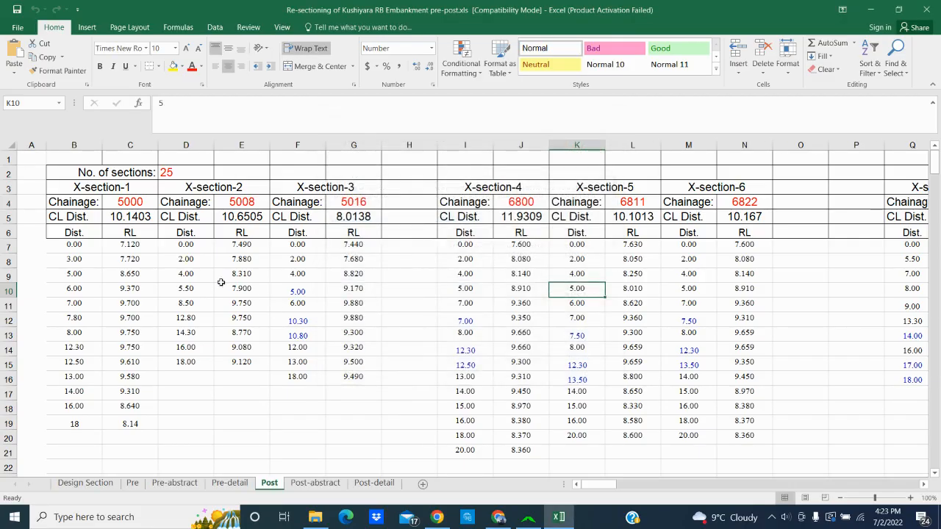
click(84, 484)
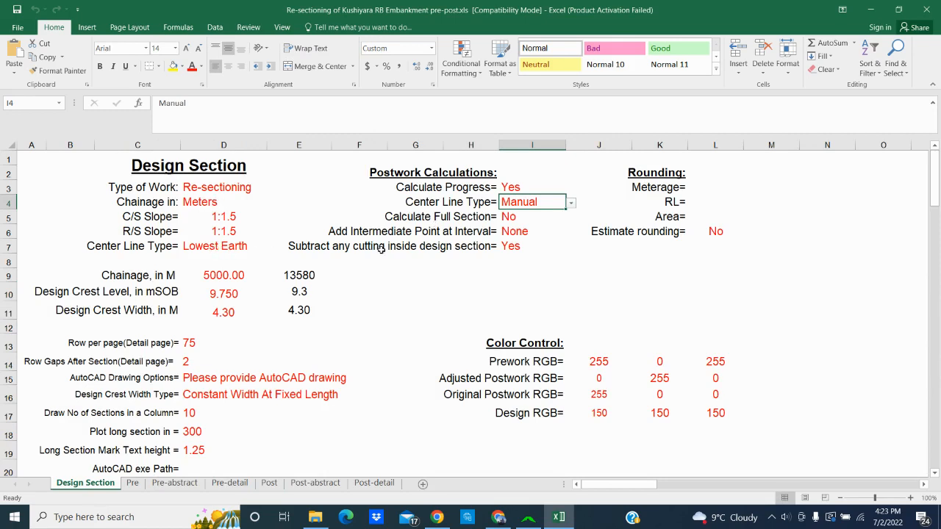
click(222, 245)
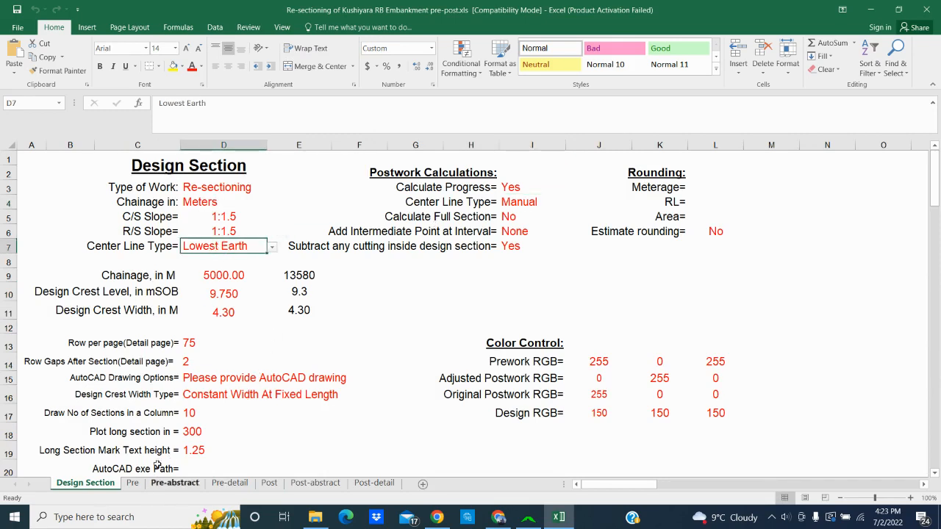
click(256, 320)
click(463, 188)
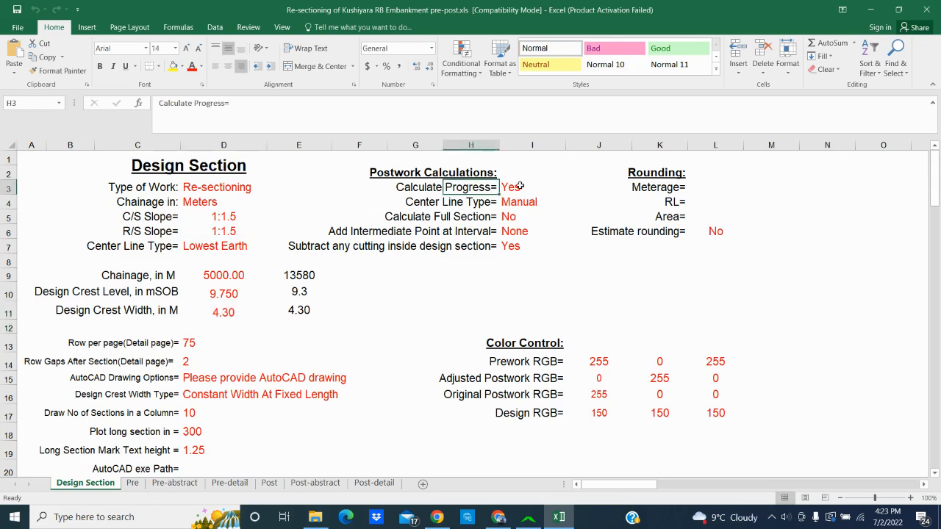
click(524, 186)
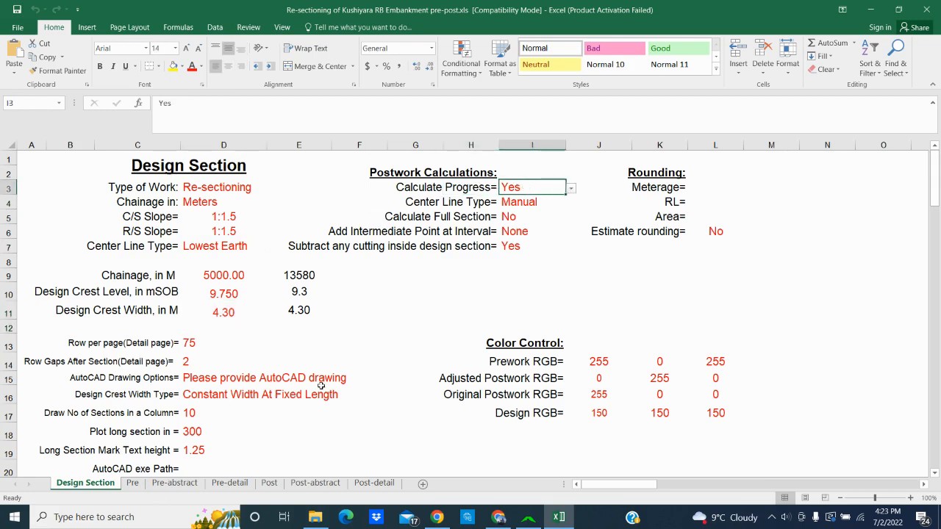
Look through the Post, Post-abstract and Post-detail sheets to examine the post-work sections and their calculated volumes.
click(270, 485)
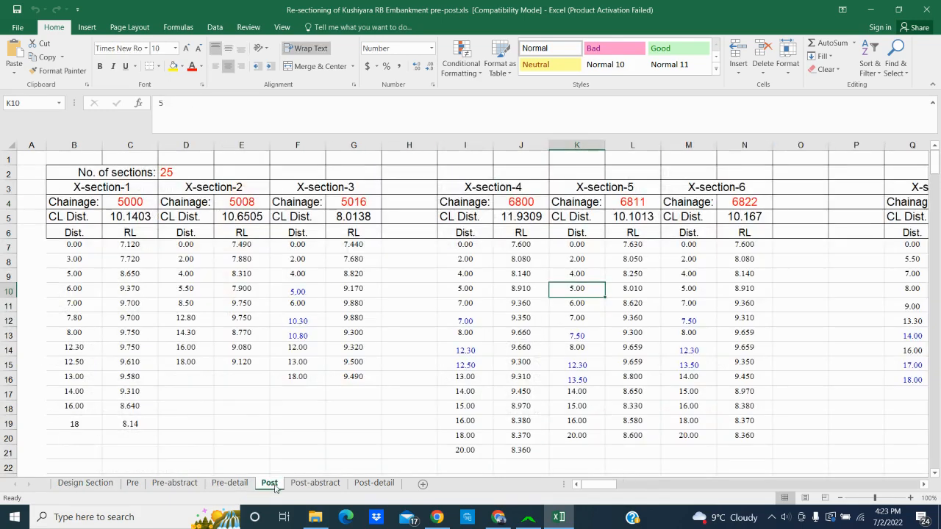
click(314, 483)
click(375, 483)
click(304, 484)
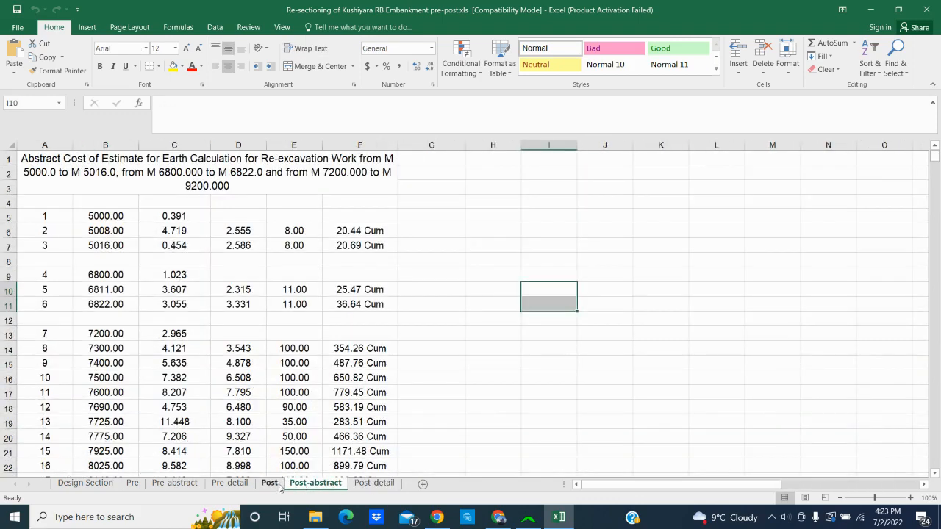
click(280, 484)
click(309, 483)
click(374, 483)
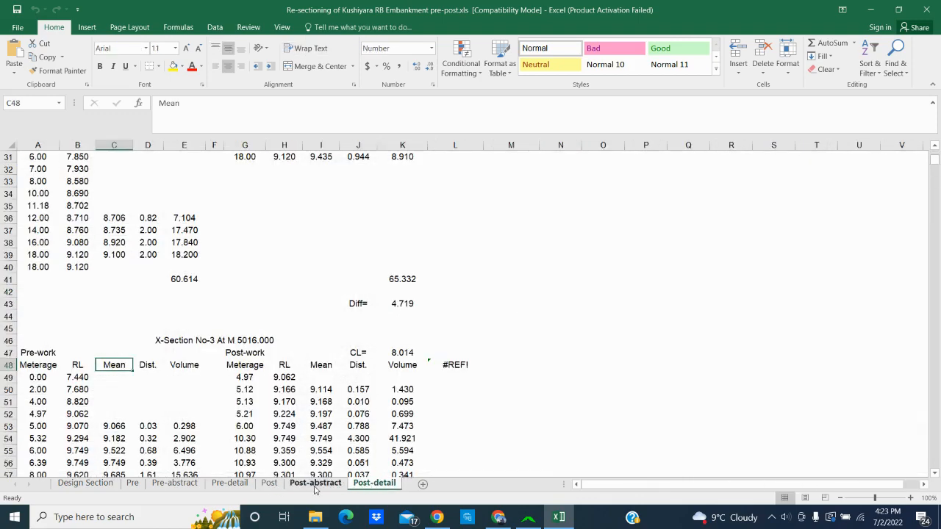
click(316, 484)
click(269, 485)
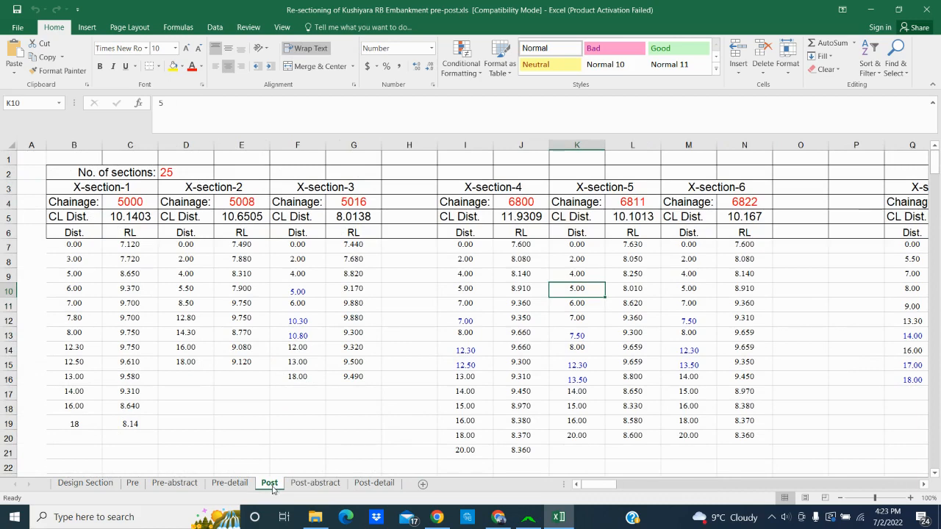
click(315, 483)
click(375, 483)
click(314, 483)
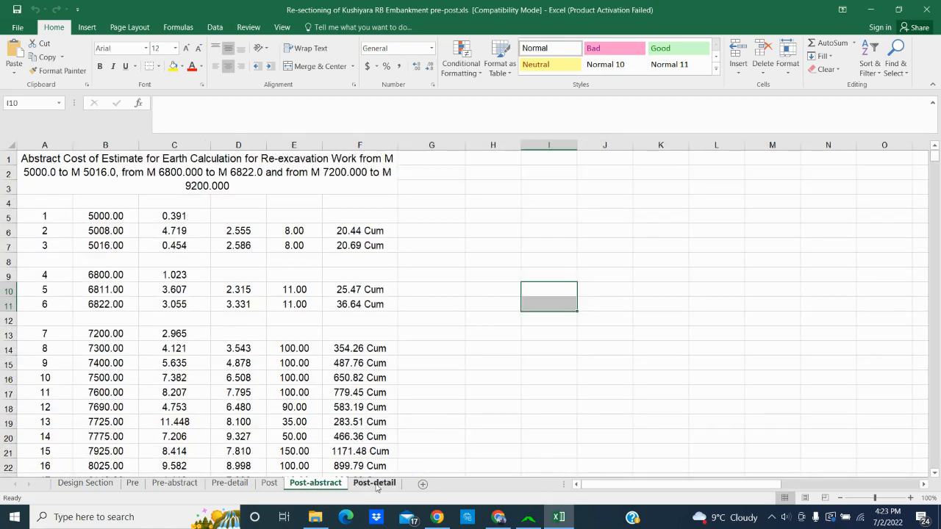
click(374, 484)
click(315, 483)
click(269, 483)
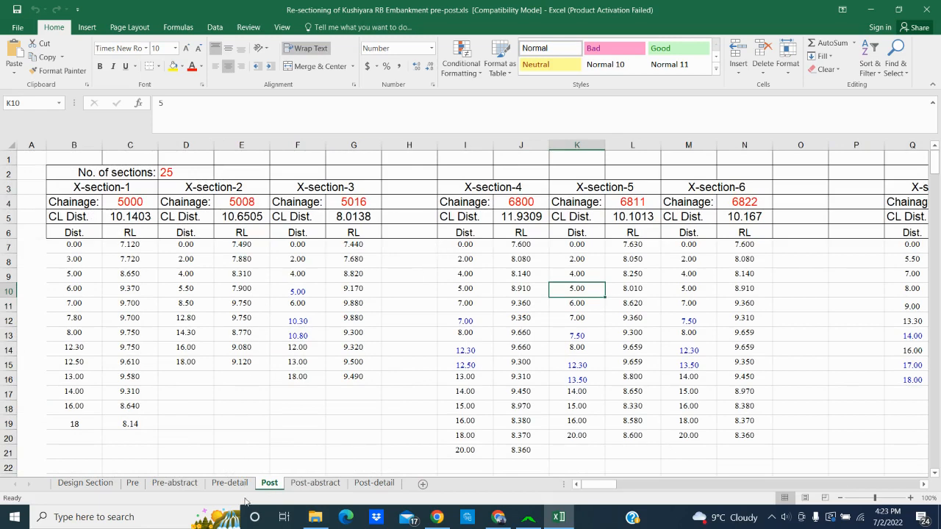
On the Design Section sheet, set the postwork Center Line Type to Lowest Earth and Calculate Full Section to Yes.
click(133, 484)
click(88, 486)
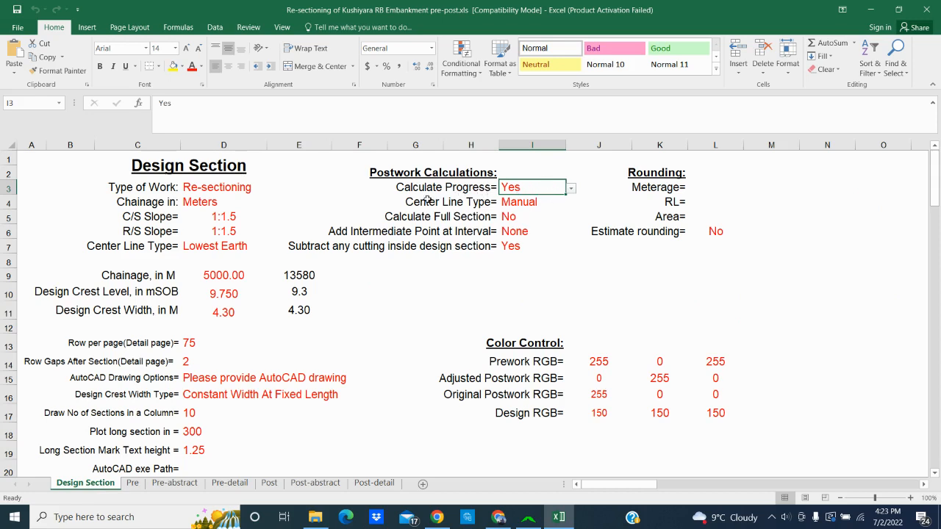
click(518, 201)
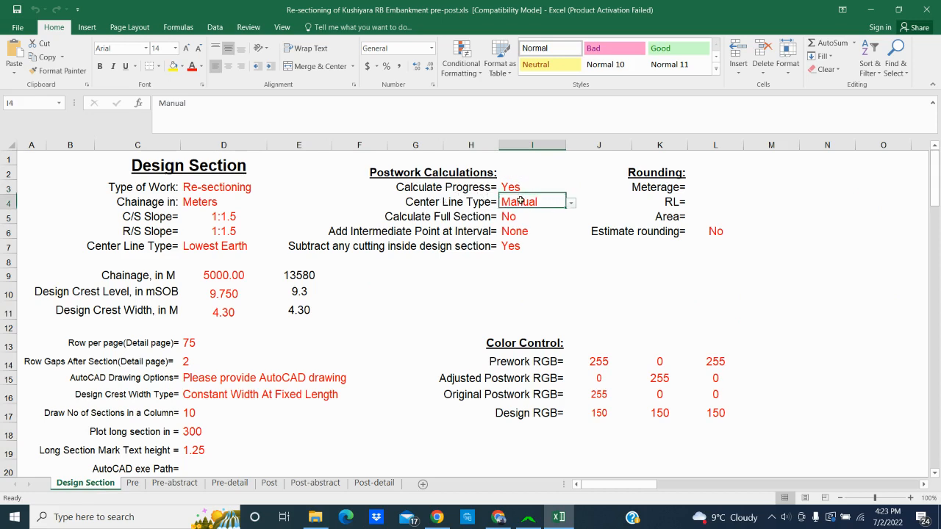
click(571, 203)
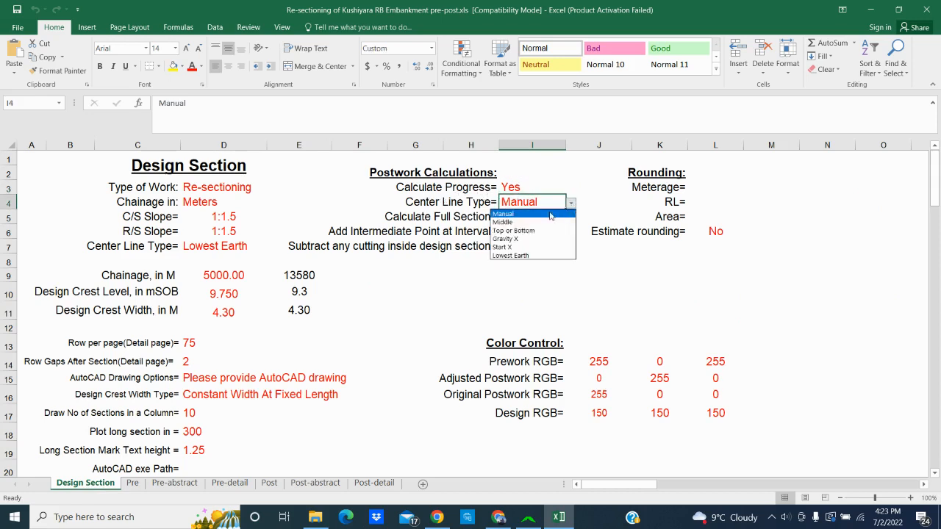
click(515, 255)
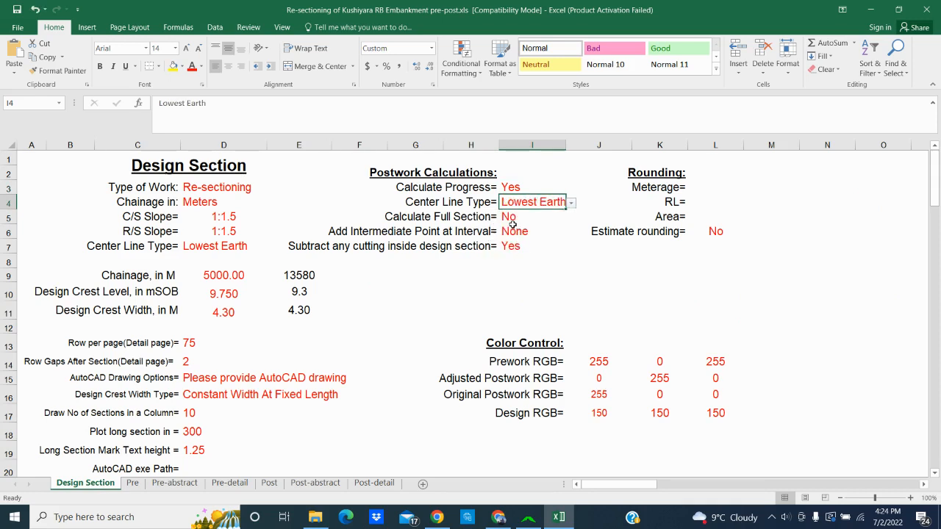
click(513, 219)
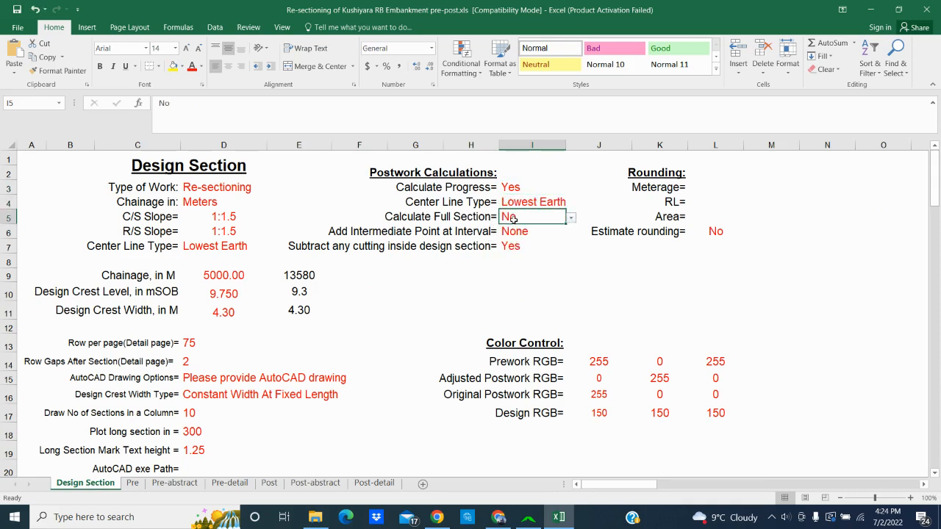
click(571, 217)
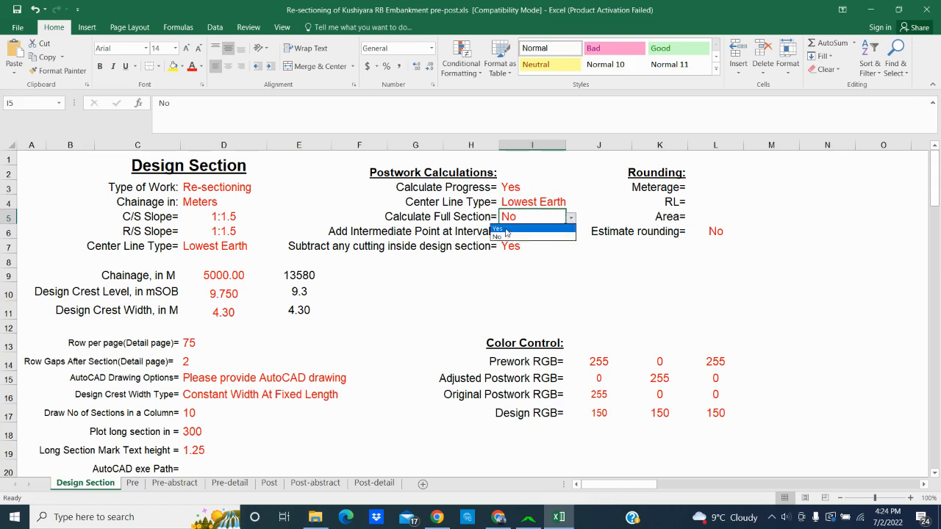
click(506, 230)
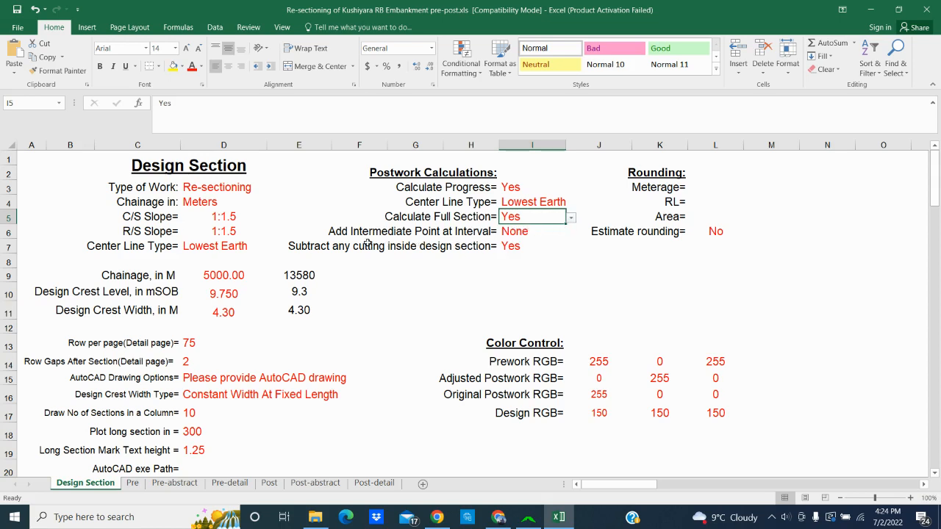
Switch the option to subtract any cutting inside the design section to No and back to Yes.
click(529, 233)
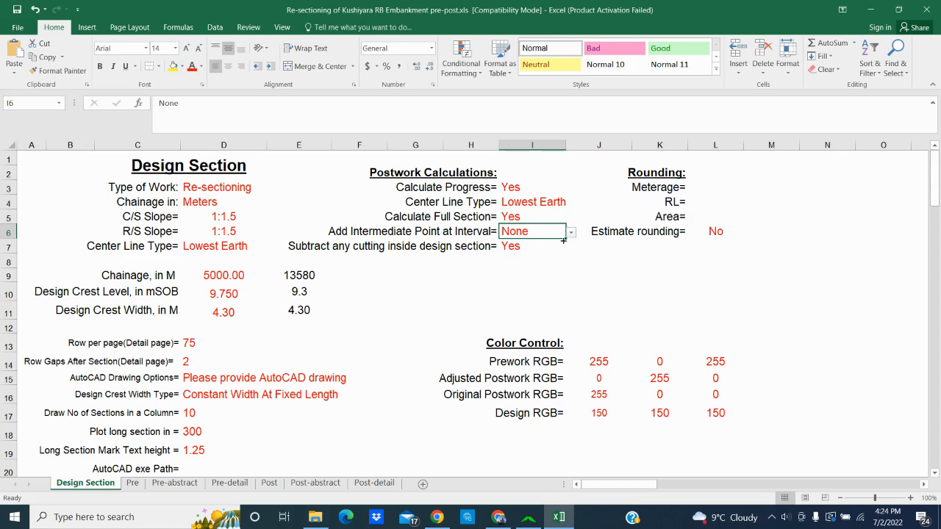
click(517, 249)
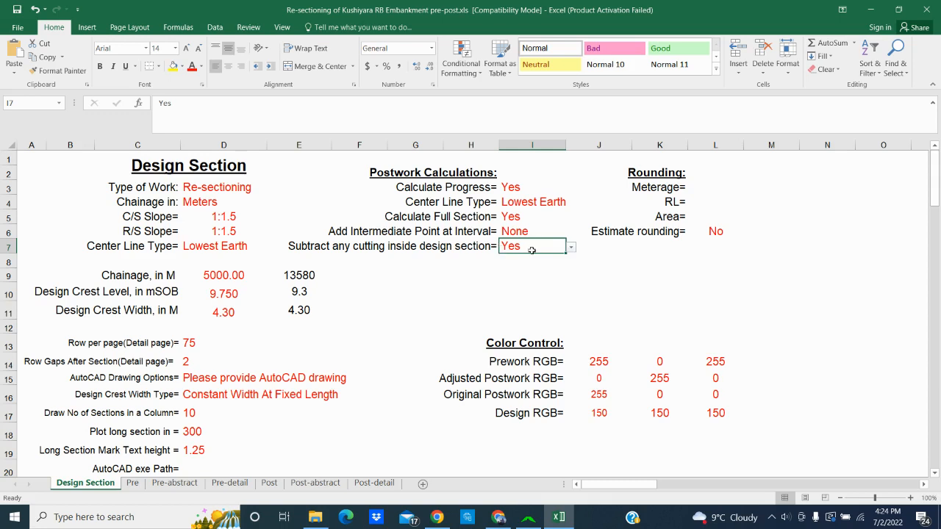
click(571, 250)
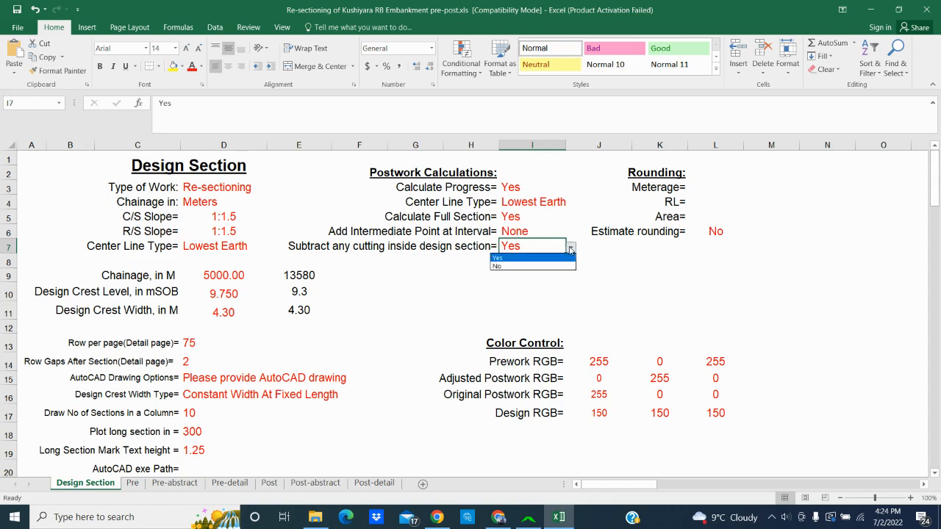
click(511, 266)
click(571, 248)
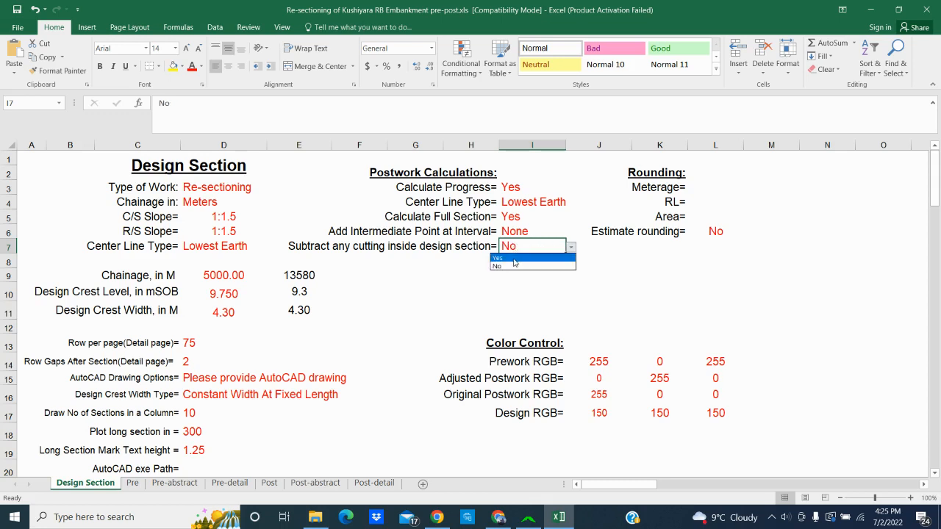
click(512, 257)
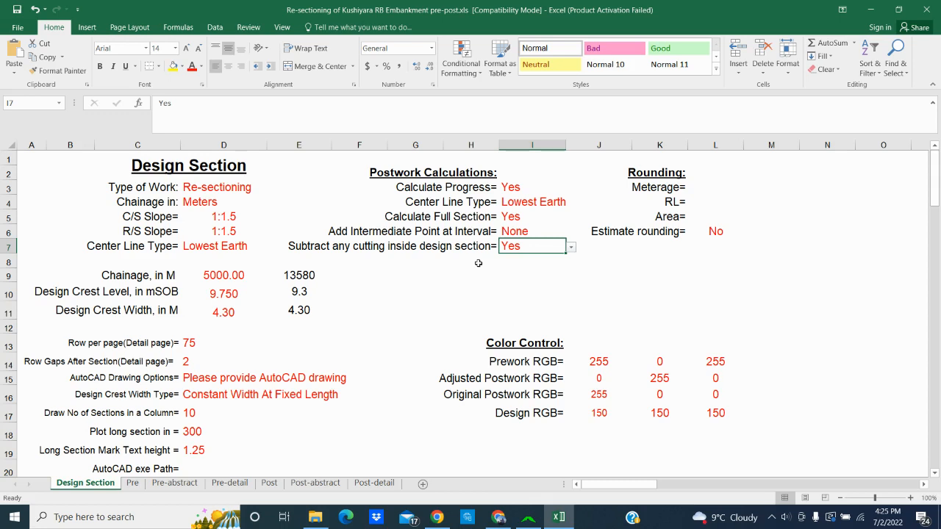
Review the postwork calculation options and the remaining settings on the Design Section sheet.
click(515, 293)
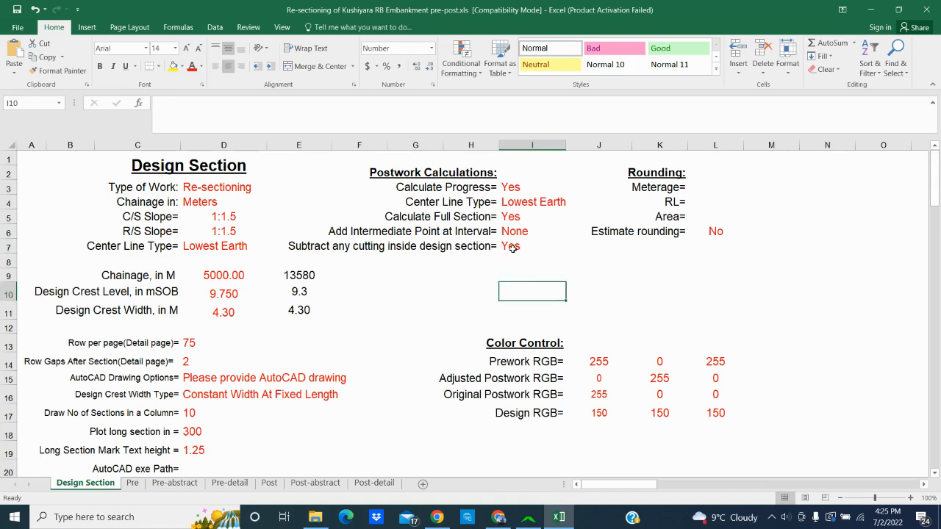
click(513, 248)
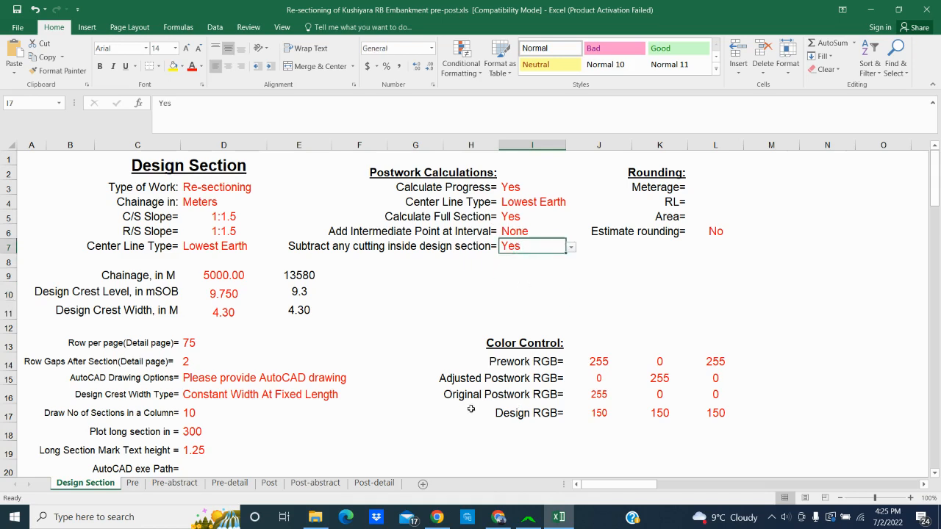
scroll(411, 348, down, 4)
scroll(411, 348, up, 4)
click(546, 188)
Set the number of sections on the Pre sheet to 13 and check the linked cell D2 on the Post sheet.
click(133, 483)
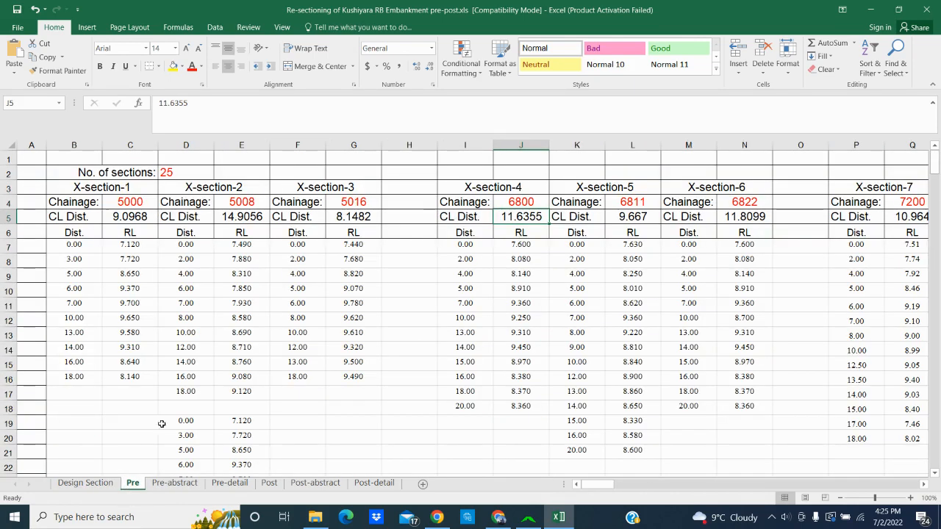
click(174, 171)
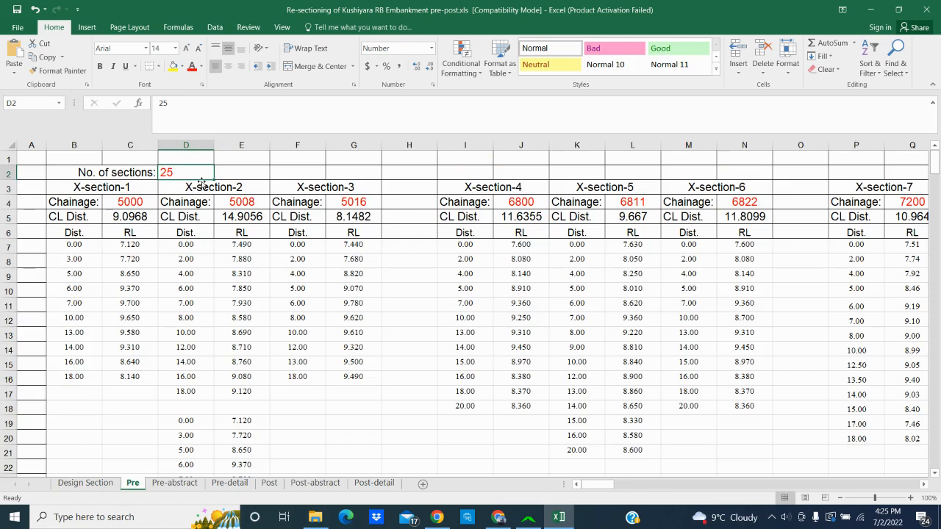
text(13)
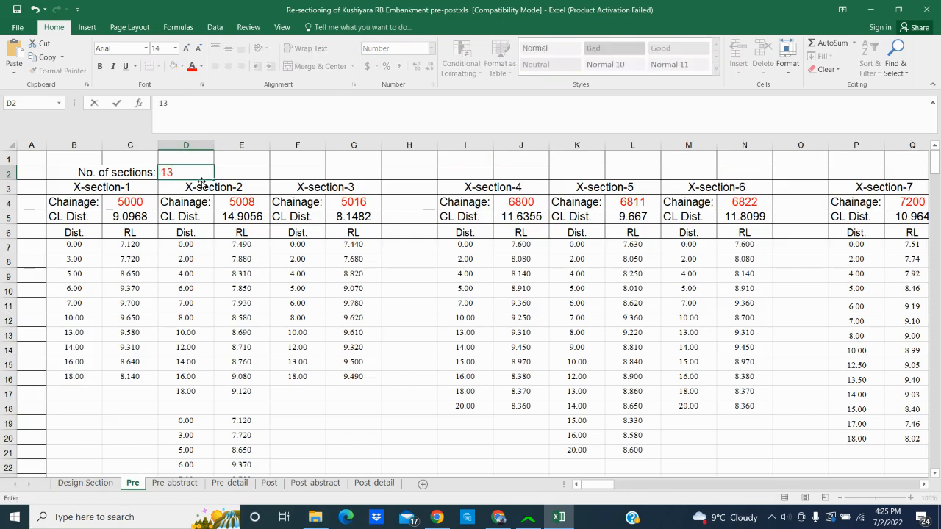
click(426, 290)
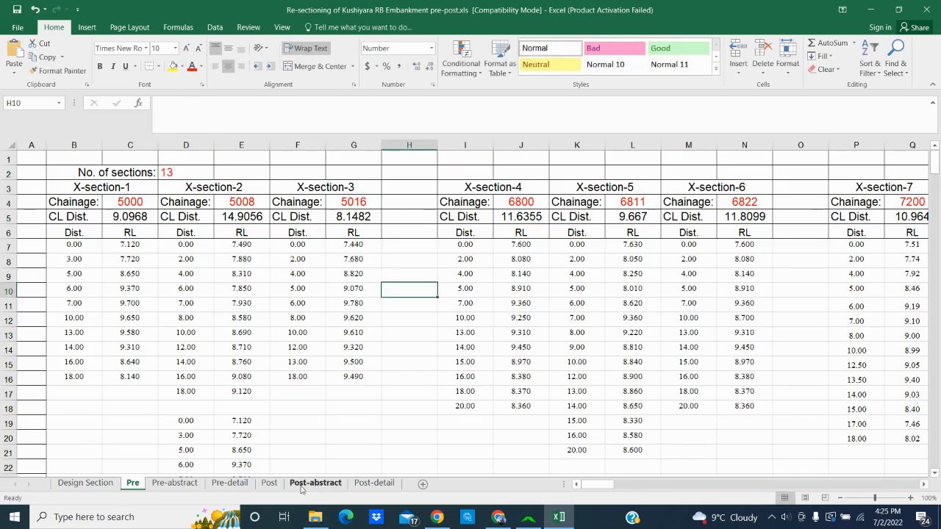
click(270, 485)
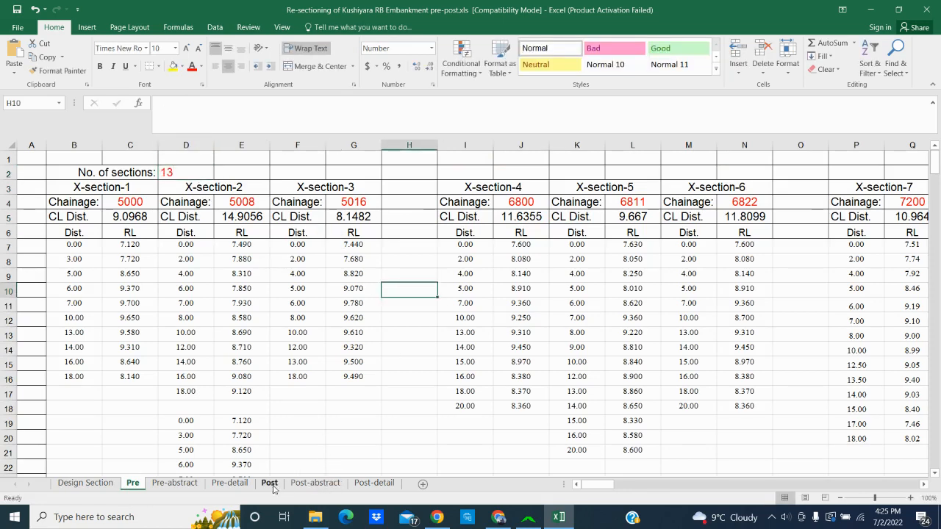
click(183, 174)
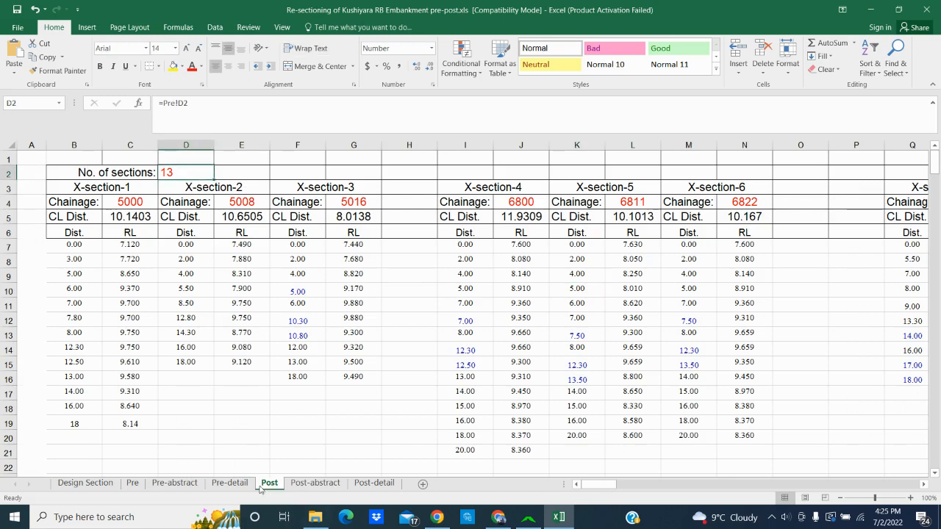
Compare the chainage entries of the cross-sections on the Pre sheet, from X-section-1 through X-section-7, with those on the Post sheet.
click(132, 485)
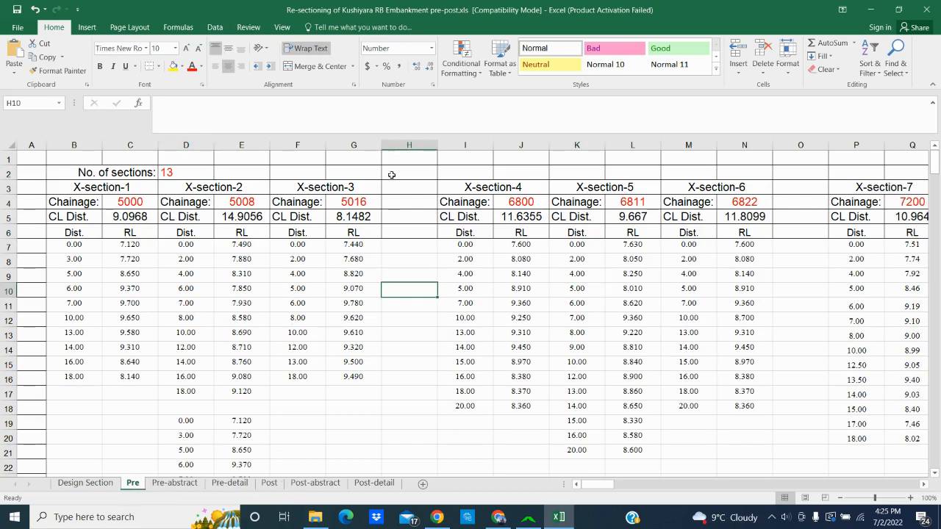
click(129, 203)
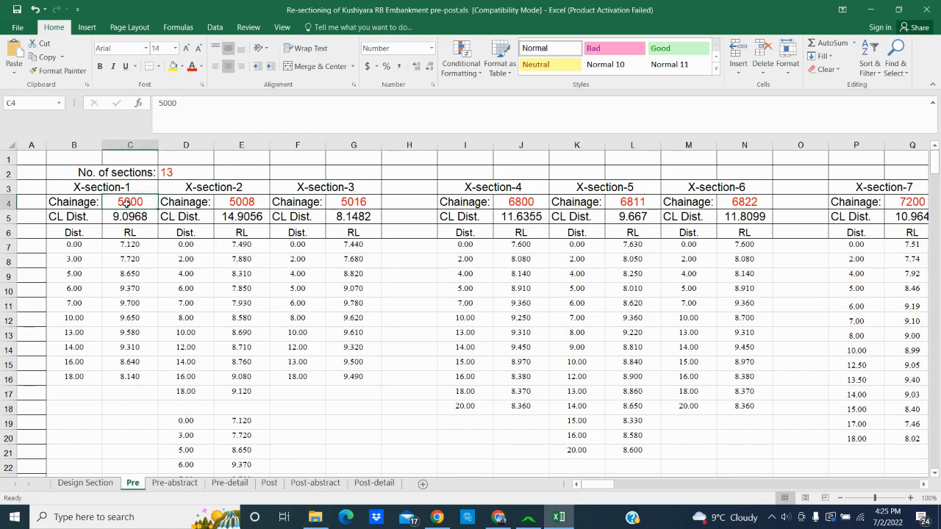
click(360, 203)
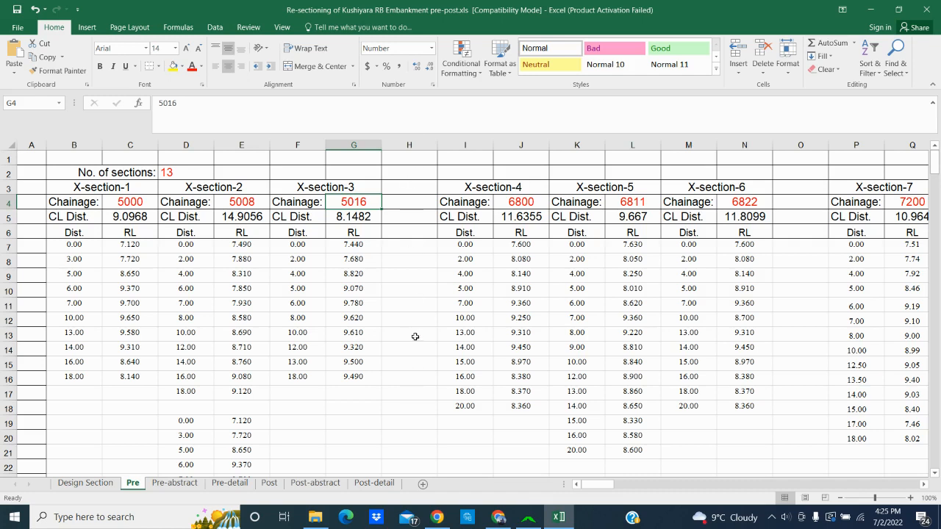
click(521, 203)
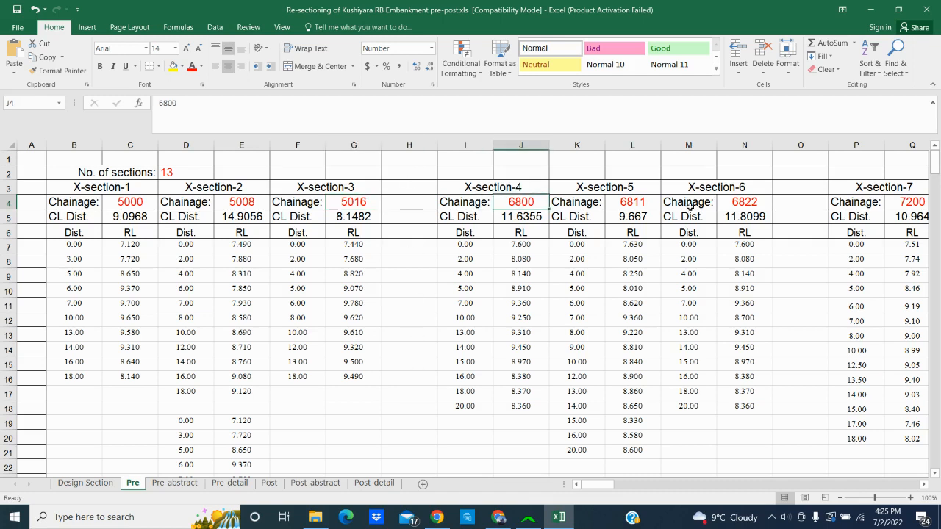
click(751, 204)
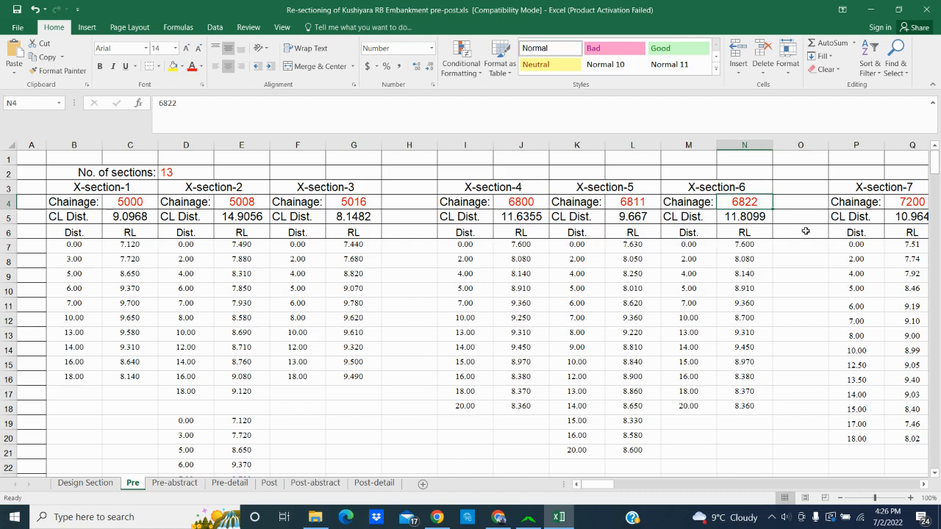
click(920, 200)
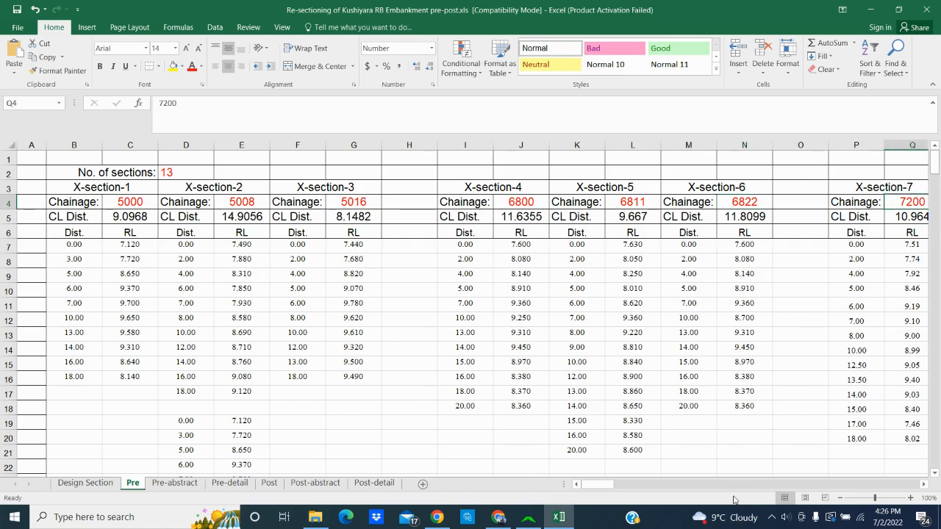
drag(602, 485, 545, 493)
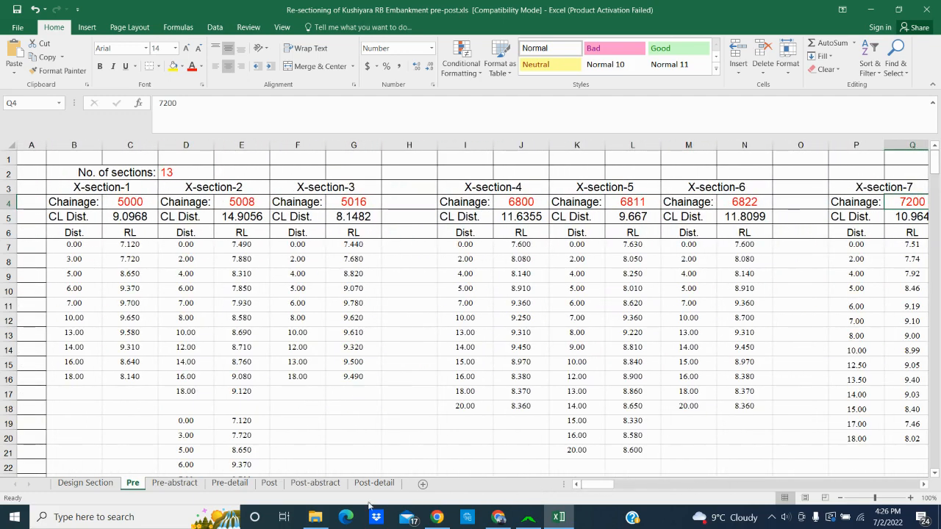
click(268, 484)
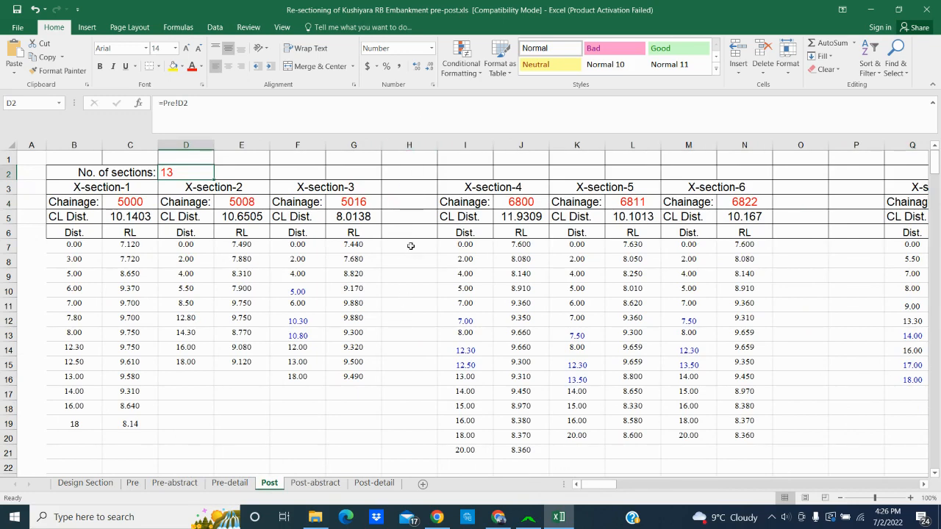
click(142, 487)
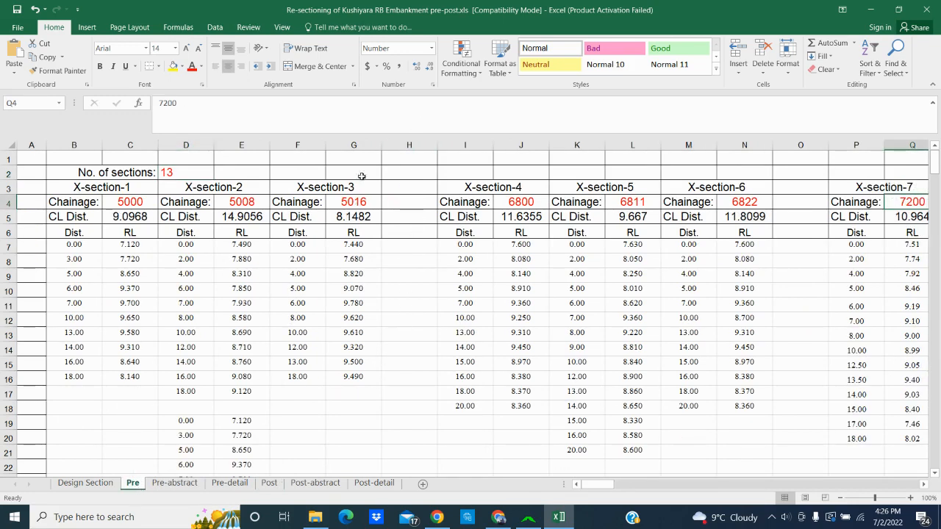
Look through the Pre-abstract, Pre-detail, Post-abstract and Post-detail result sheets and return to the Design Section sheet.
click(180, 484)
click(230, 484)
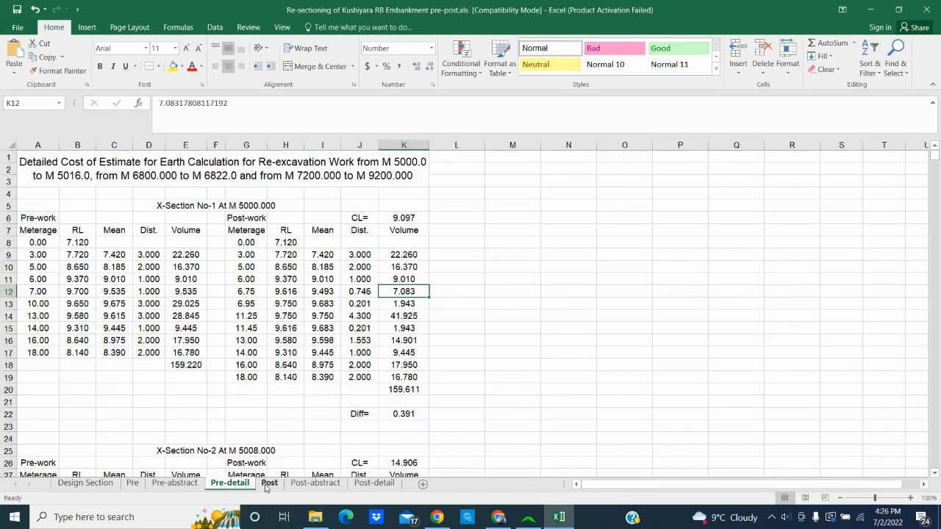
click(269, 484)
click(190, 484)
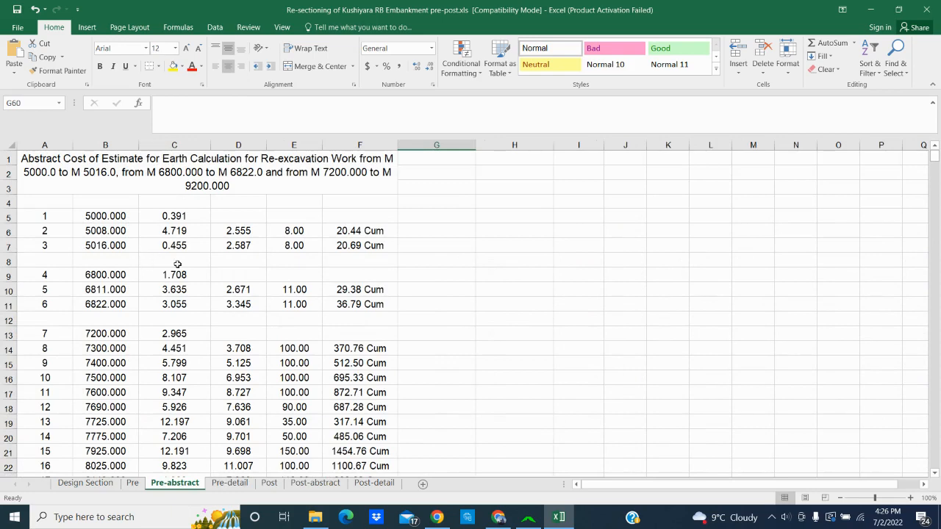
click(321, 483)
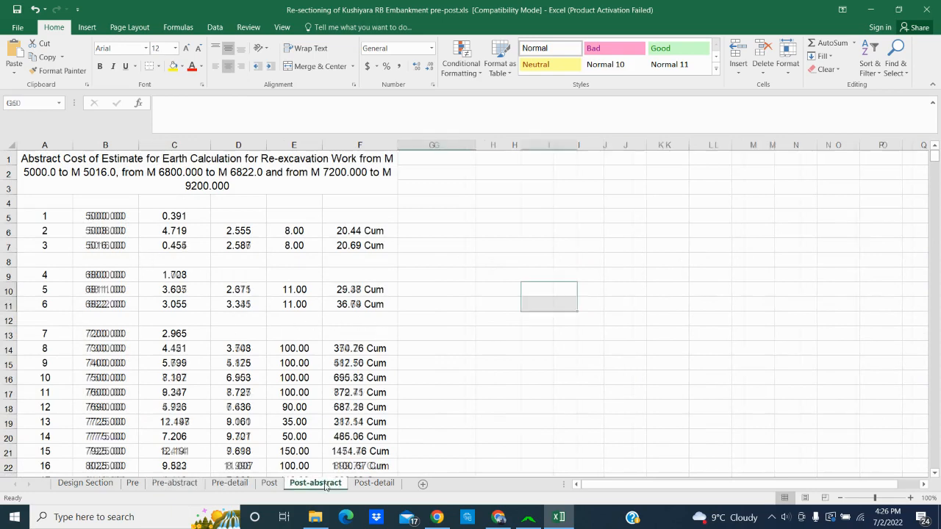
click(378, 484)
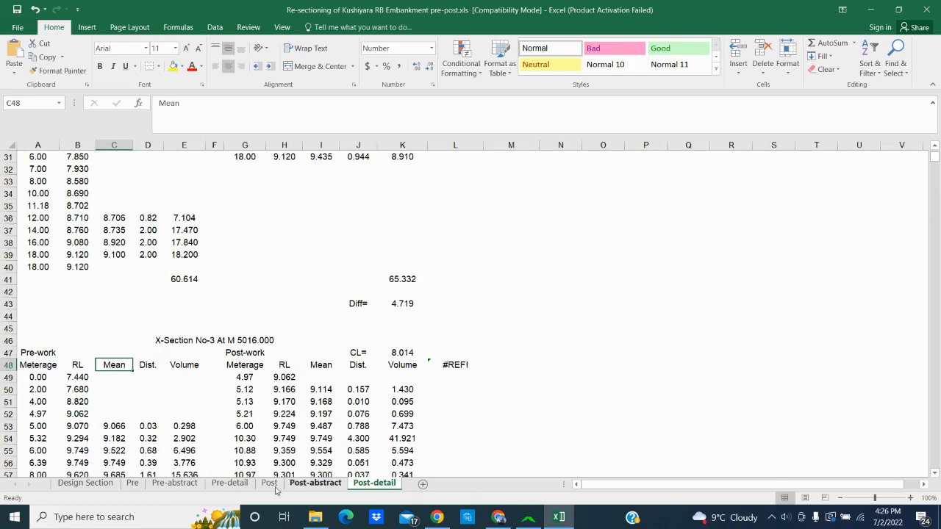
click(94, 485)
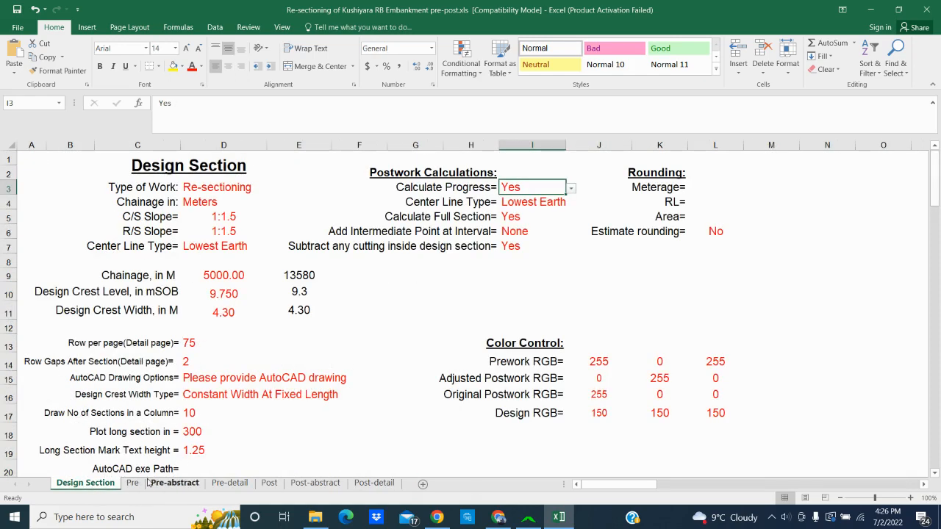
Save and close the workbook, and open Re-sectioning of Kushiyara RB Embankment pre-post.xls in Earthwork Estimator for calculation.
click(926, 9)
click(421, 276)
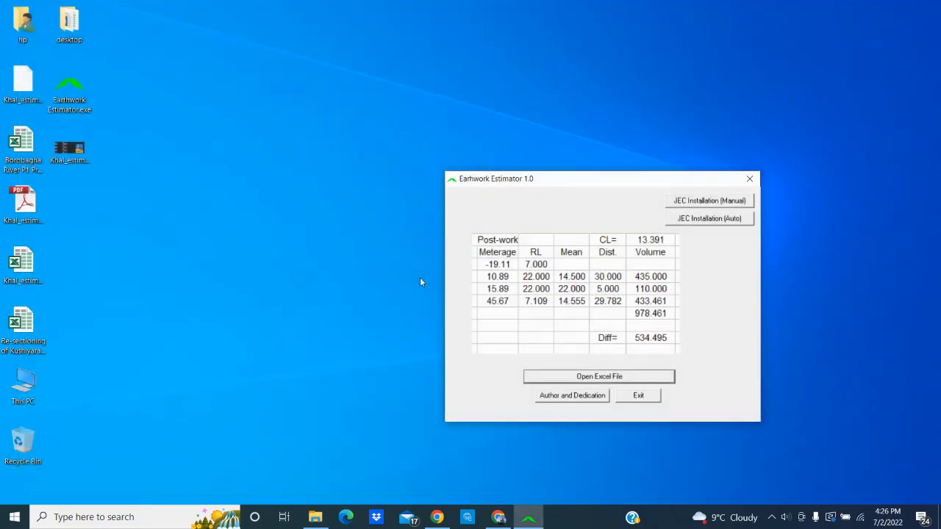
click(591, 379)
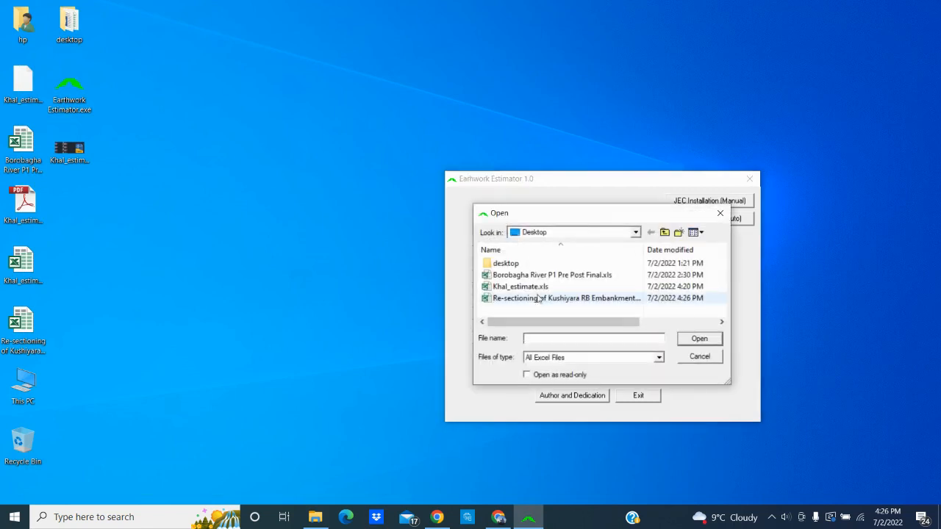
double_click(540, 299)
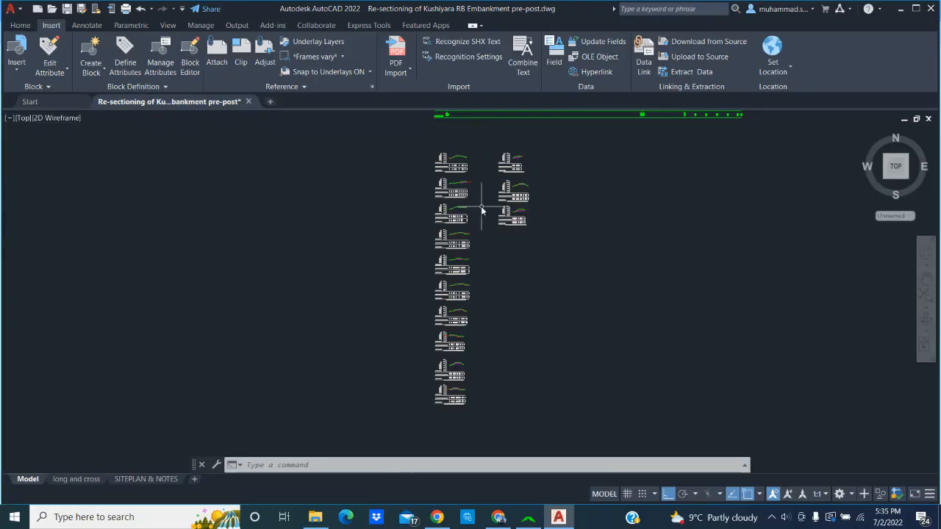
Examine the generated cross-section drawings in AutoCAD, focusing on X-Section No-6 at M. 6822.000.
scroll(481, 203, up, 3)
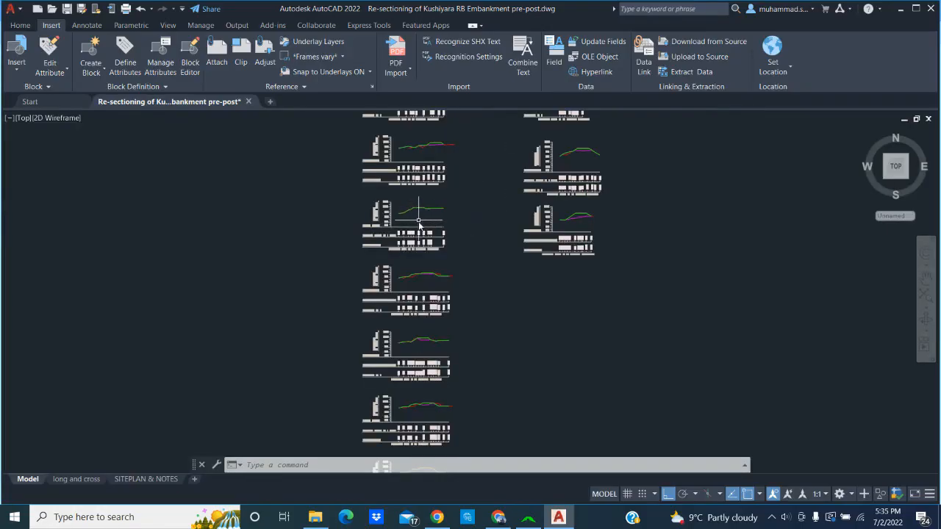
scroll(421, 273, up, 3)
scroll(422, 263, down, 5)
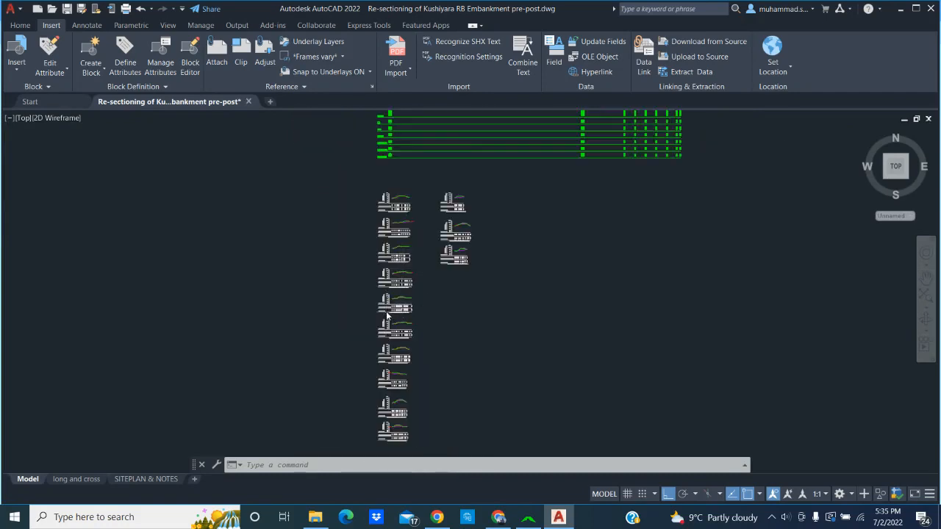
scroll(401, 272, up, 6)
scroll(528, 248, up, 4)
scroll(374, 172, down, 5)
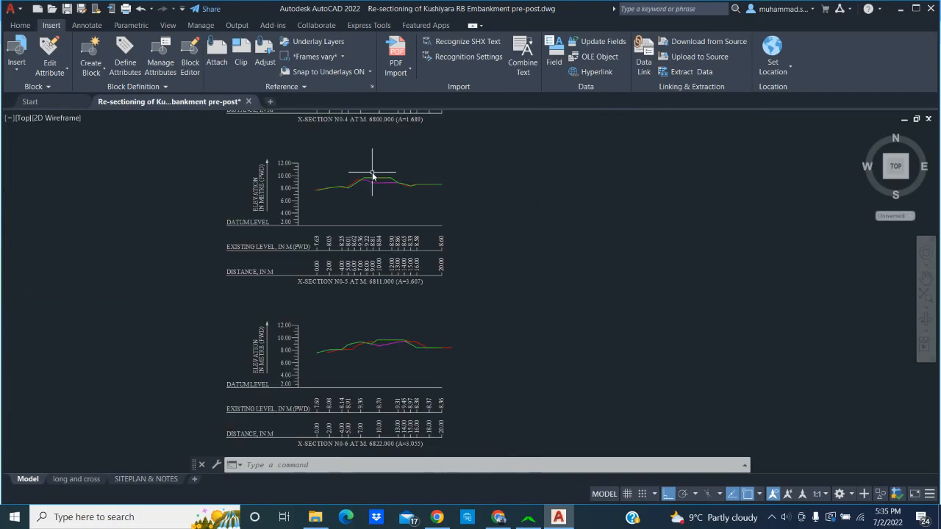
scroll(392, 387, up, 1)
scroll(392, 386, up, 6)
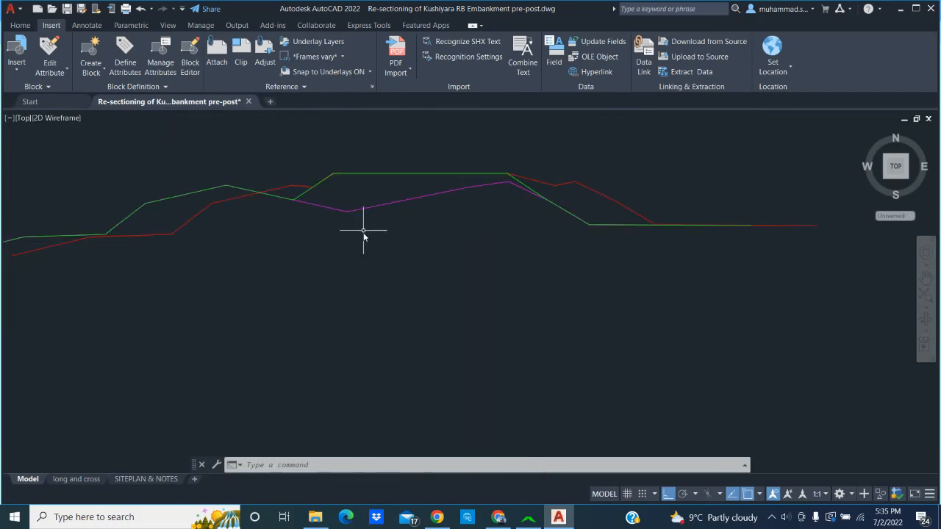
Compare the red original postwork, green adjusted postwork and magenta prework profiles of X-Section No-6.
scroll(363, 231, down, 4)
scroll(324, 213, up, 5)
scroll(298, 209, down, 1)
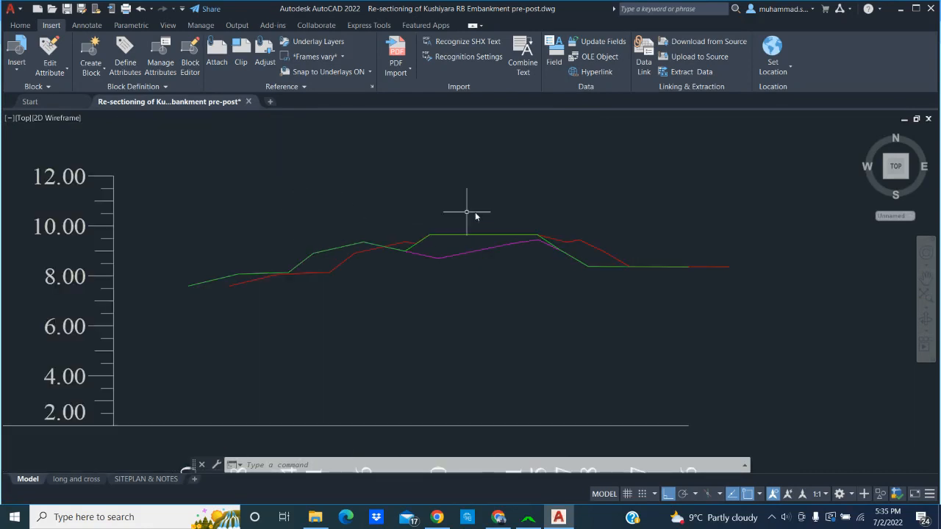
scroll(515, 234, up, 2)
scroll(489, 235, down, 2)
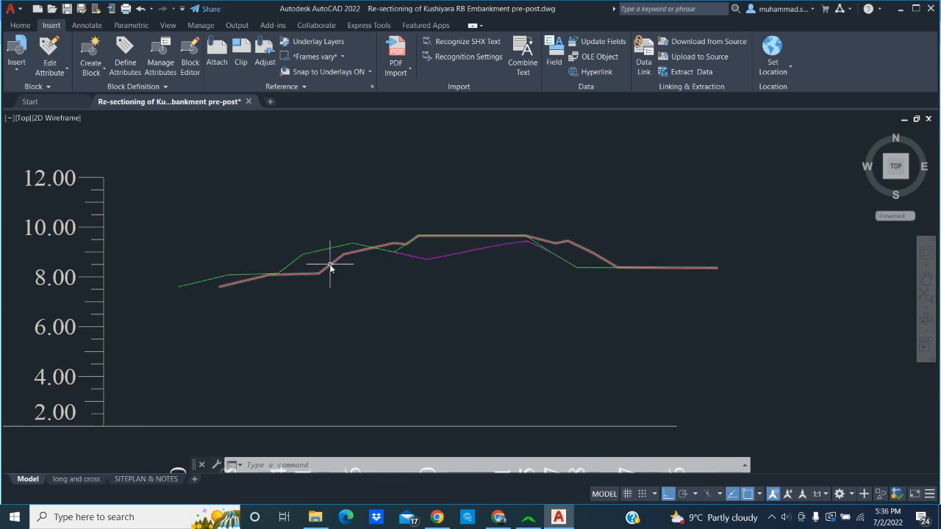
mouse_move(330, 267)
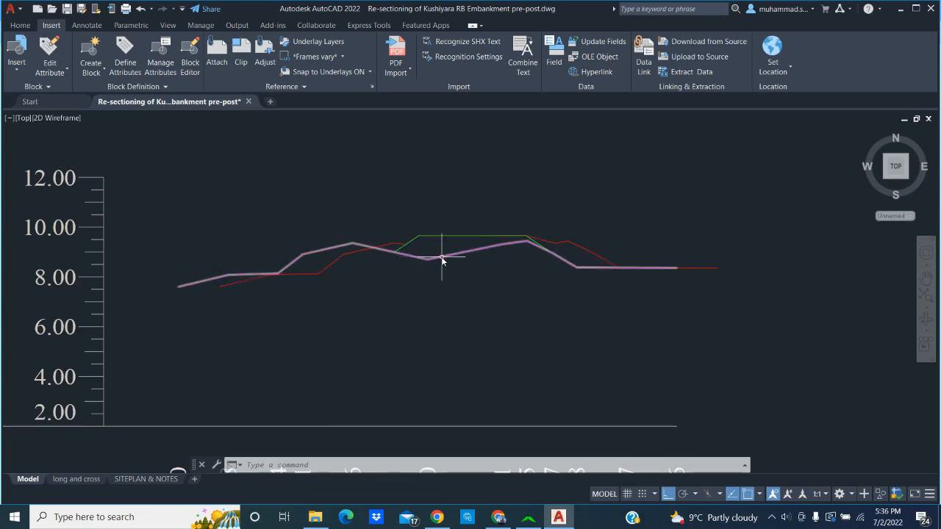
scroll(411, 252, up, 2)
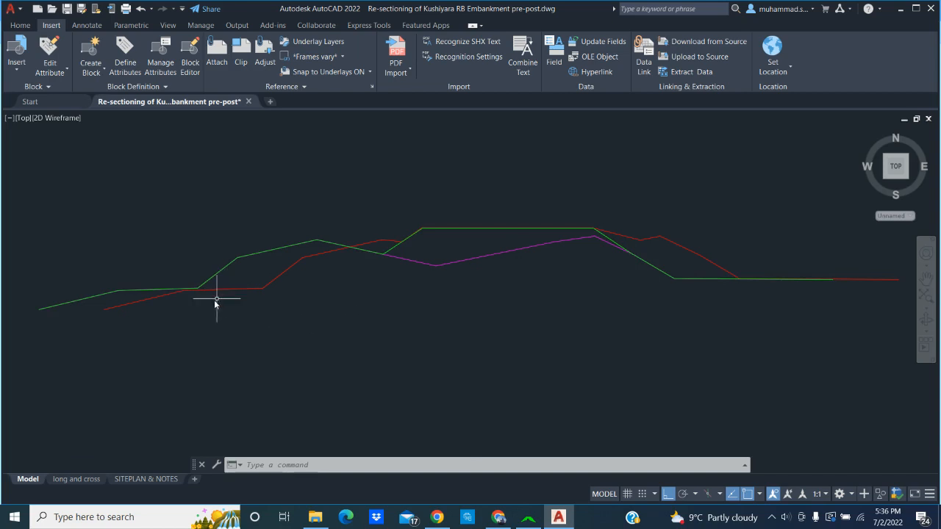
scroll(214, 300, down, 2)
scroll(264, 300, up, 2)
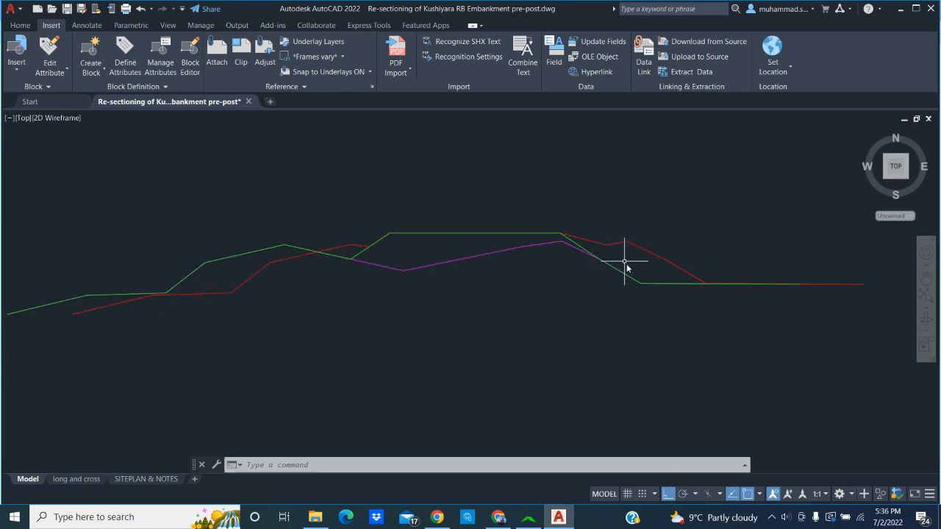
scroll(246, 319, down, 2)
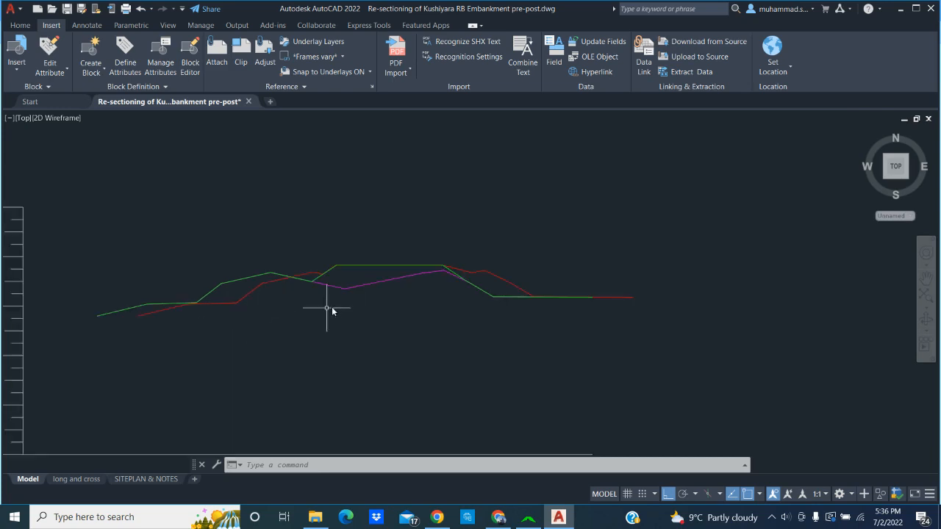
scroll(399, 294, down, 2)
scroll(391, 296, up, 3)
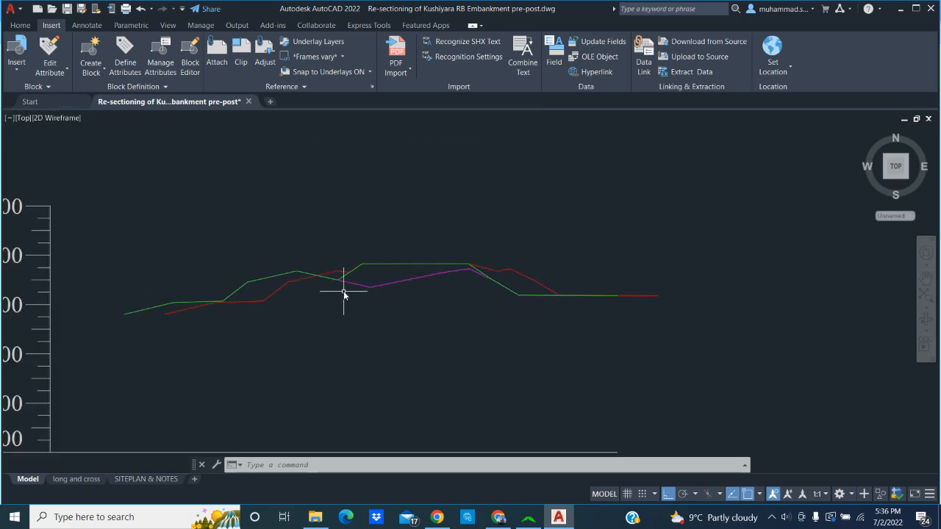
scroll(392, 288, up, 2)
scroll(428, 251, down, 2)
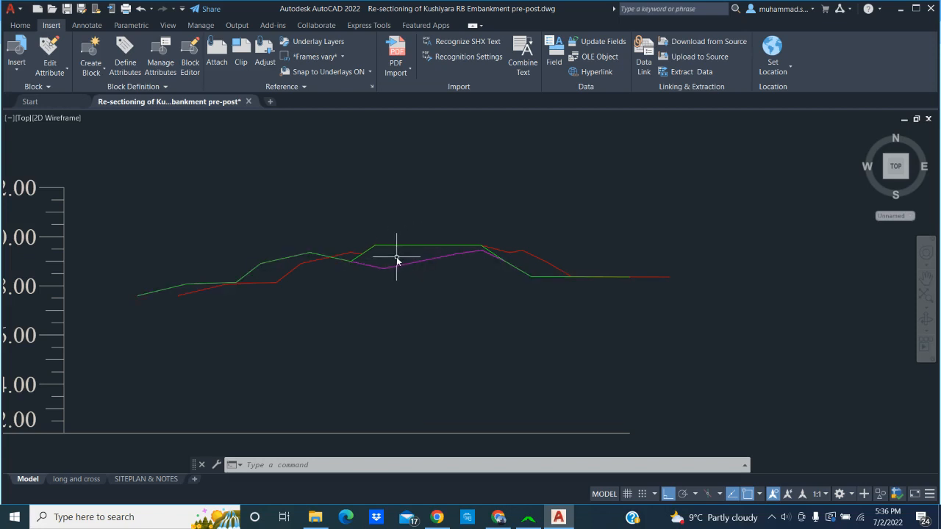
scroll(397, 257, up, 2)
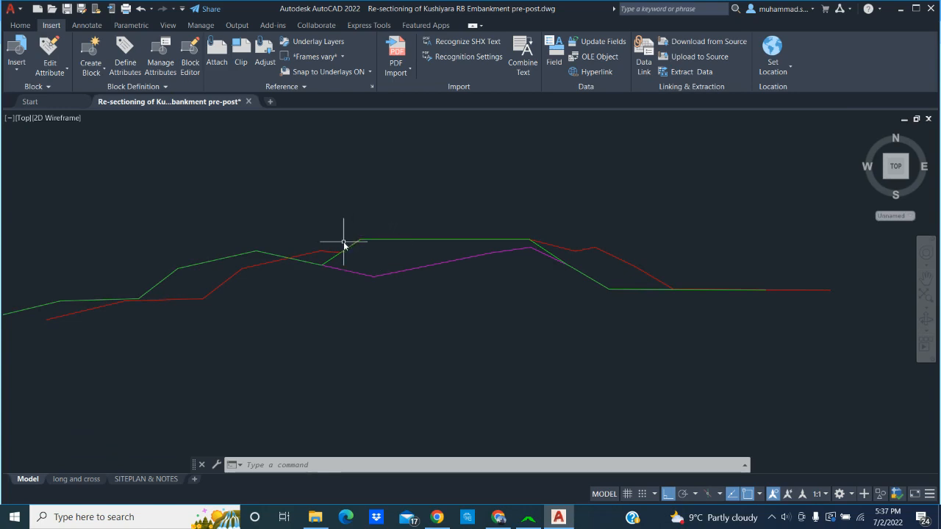
Move the red original postwork polyline of X-Section No-6 horizontally left so its outer ground lines coincide with the prework profile.
click(239, 273)
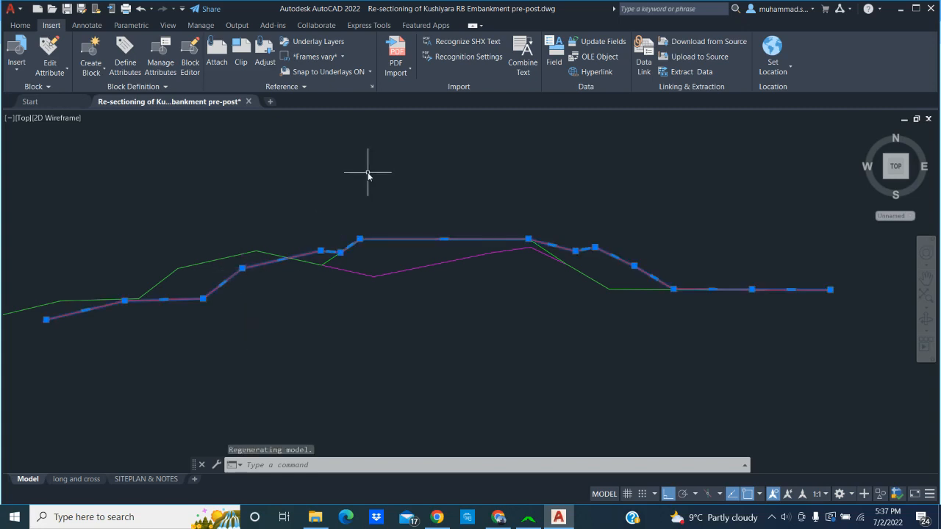
text(m)
key(Return)
click(411, 158)
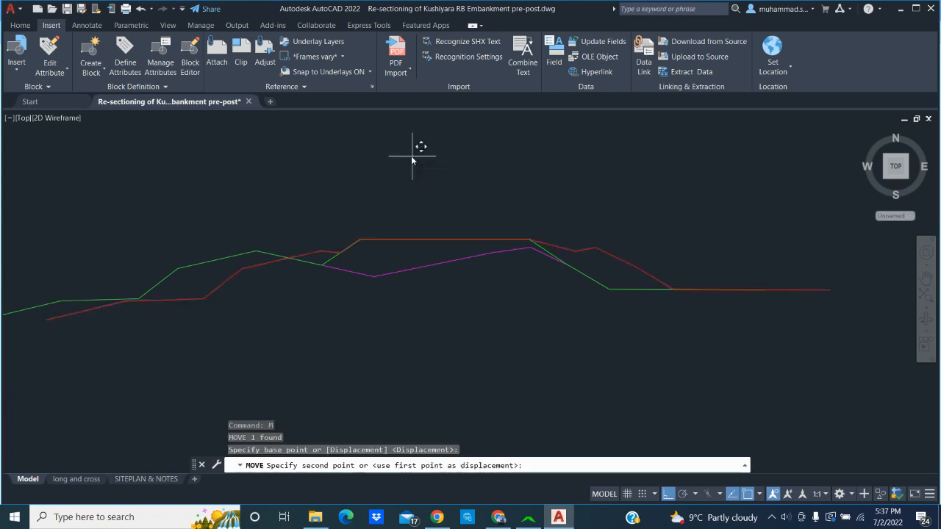
click(348, 159)
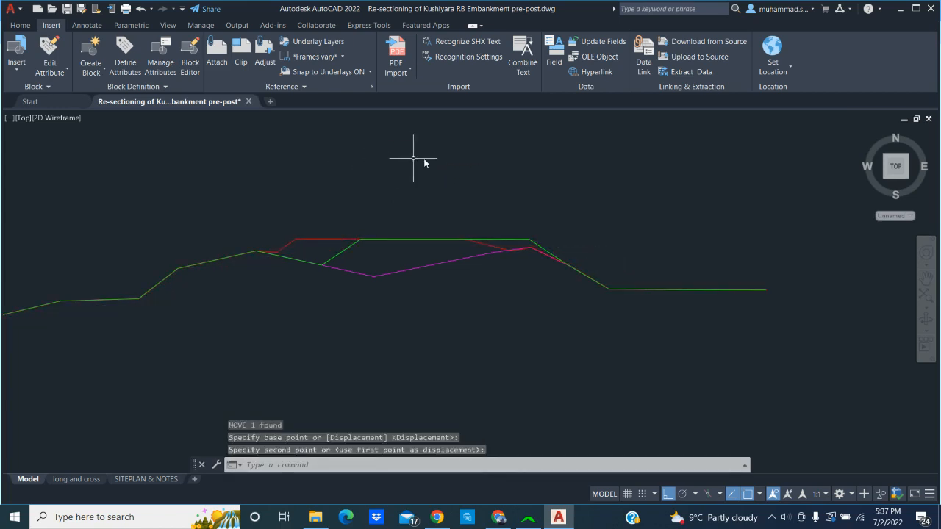
scroll(450, 160, down, 2)
scroll(463, 203, up, 2)
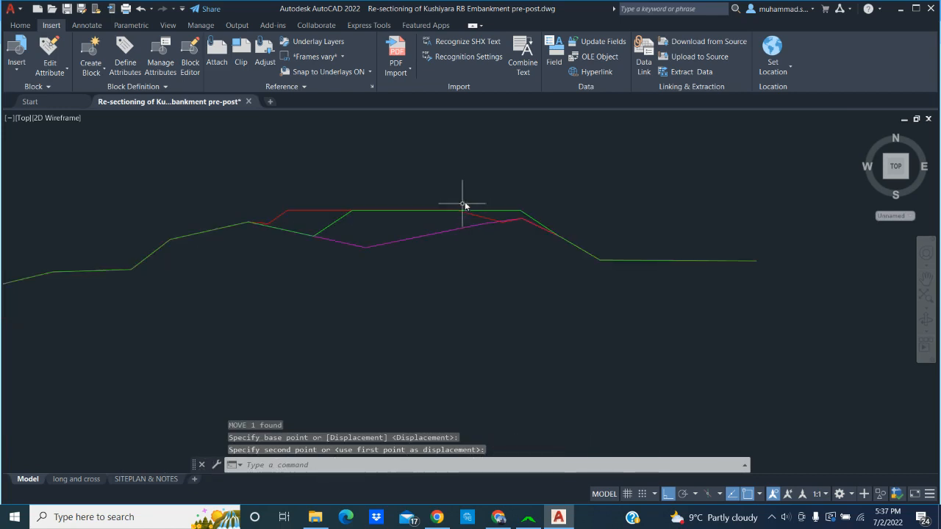
scroll(391, 224, up, 2)
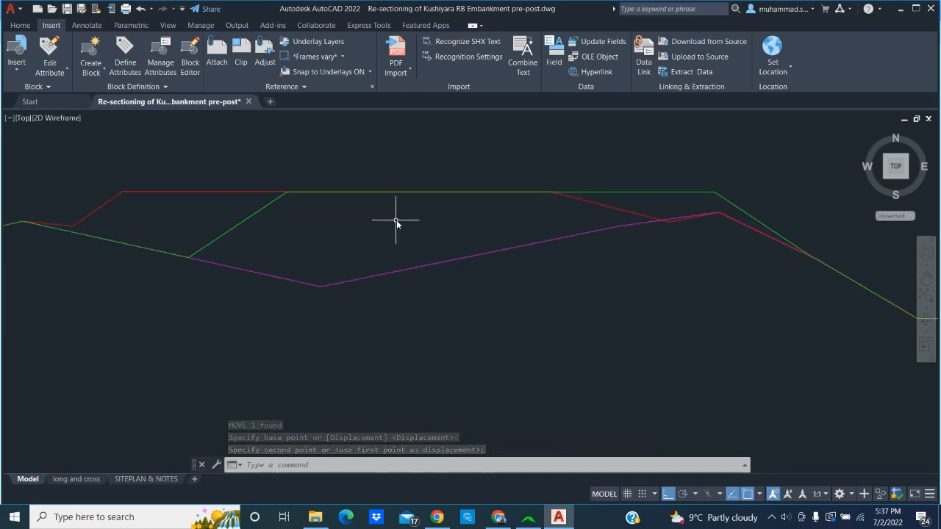
Undo the last move of the red original postwork polyline in X-Section No-6.
scroll(396, 220, down, 1)
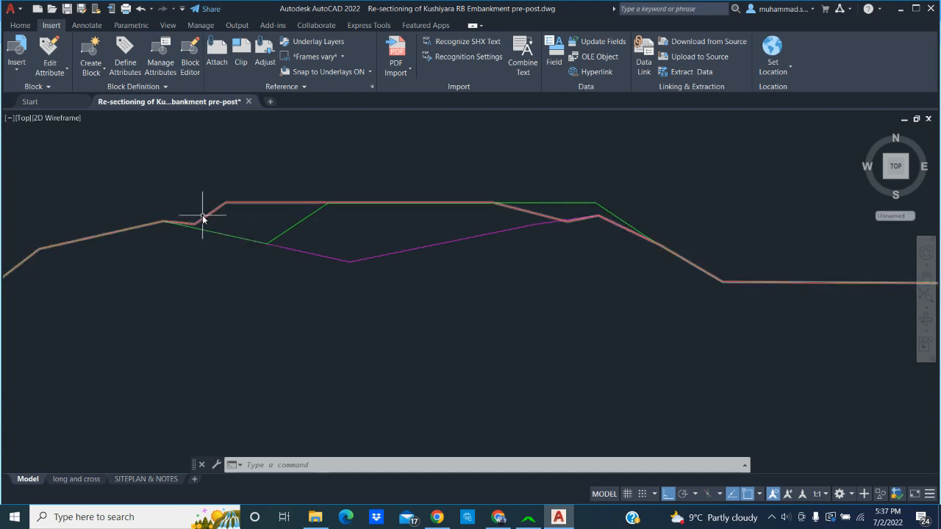
mouse_move(203, 217)
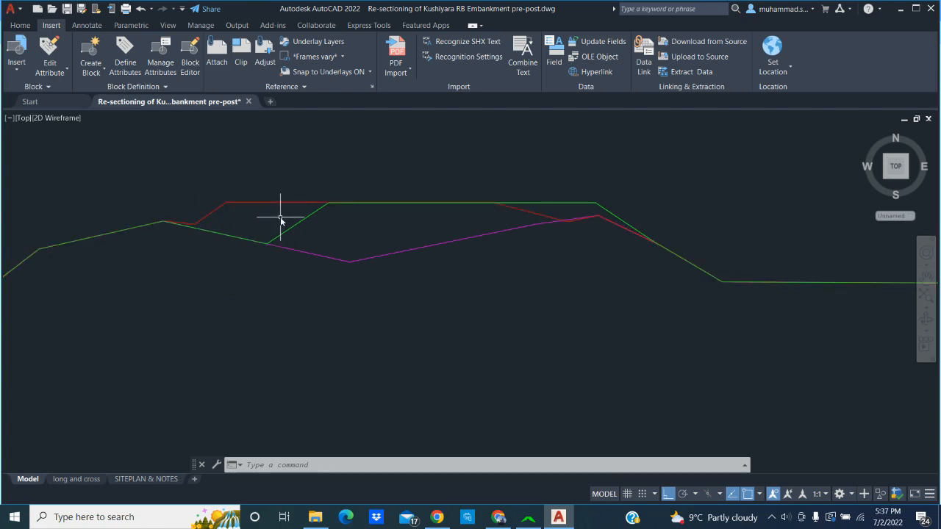
key(ctrl+z)
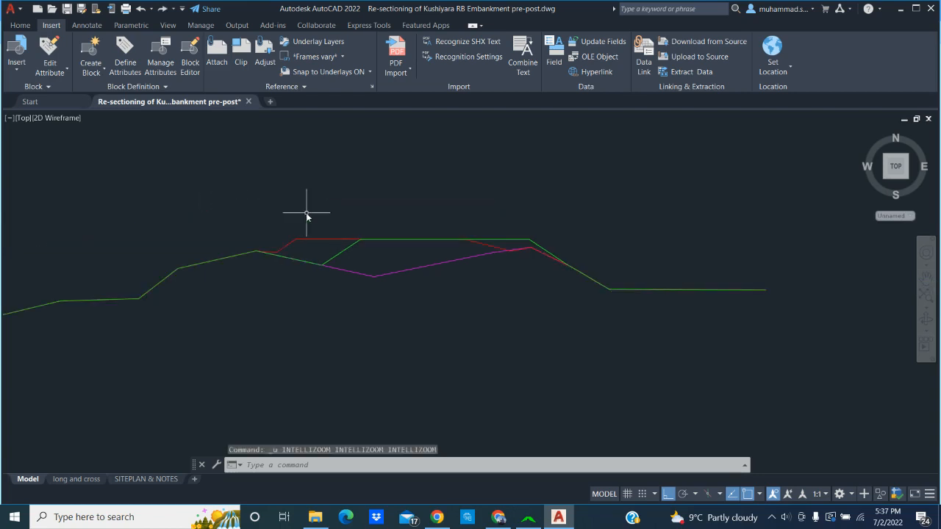
key(ctrl+z)
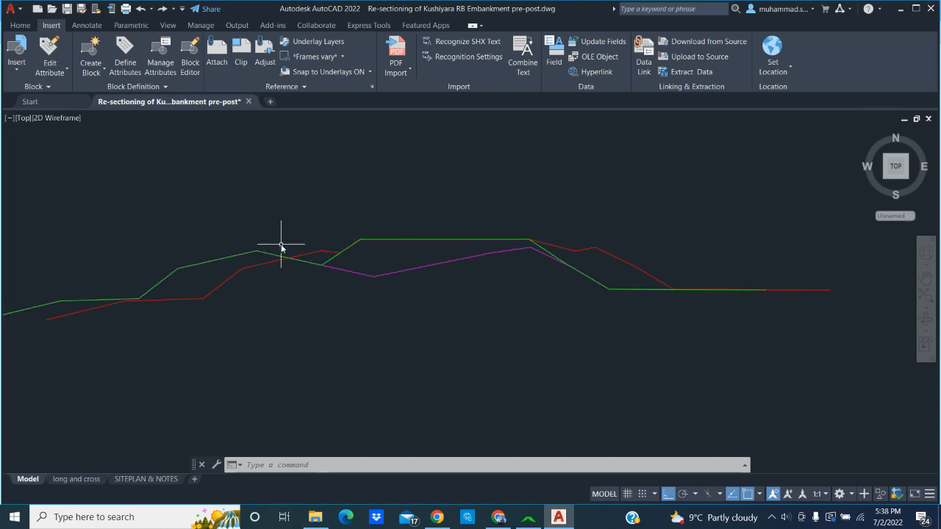
Move the red original postwork polyline of X-Section No-6 about 1.66 m horizontally left so its outer ground lines match the prework profile.
click(317, 255)
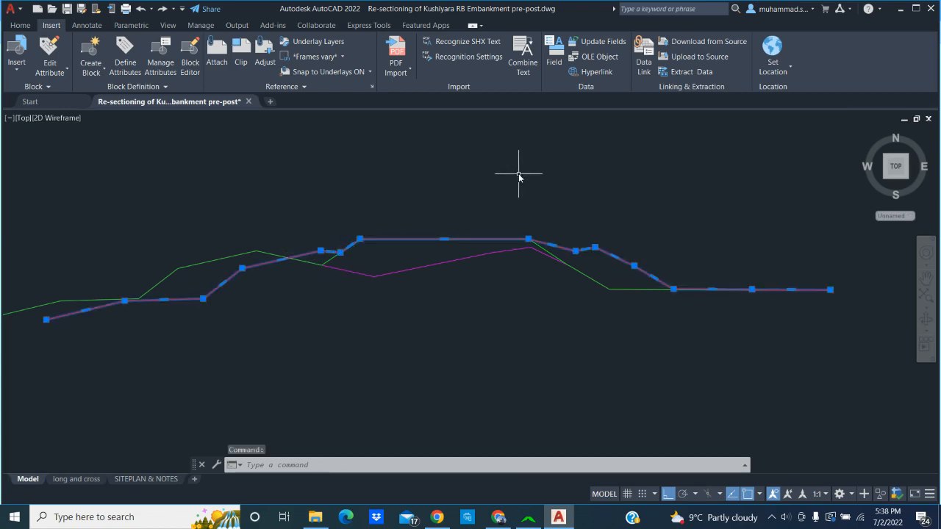
text(m)
key(Return)
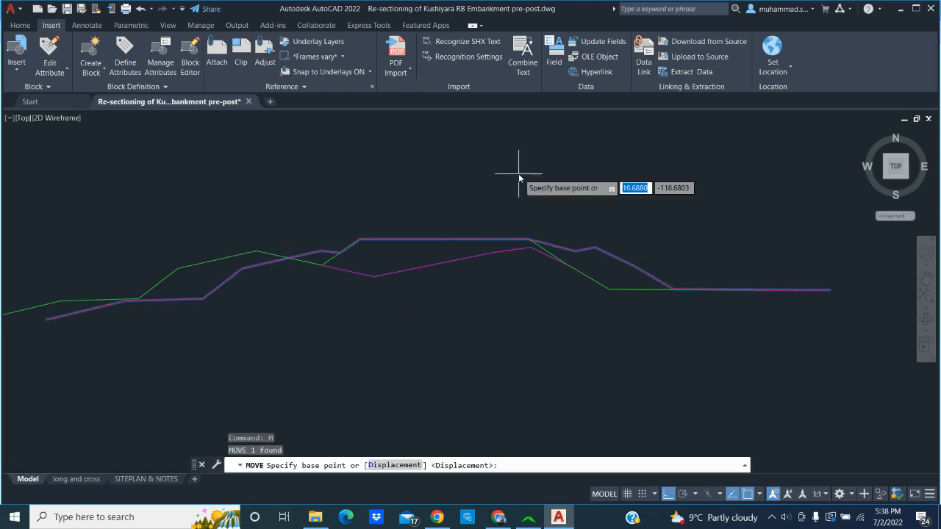
click(555, 172)
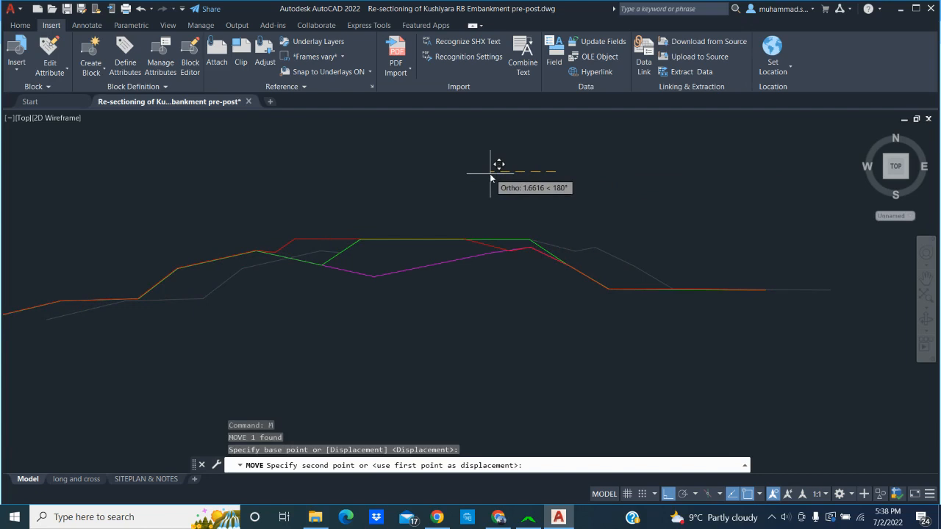
click(490, 175)
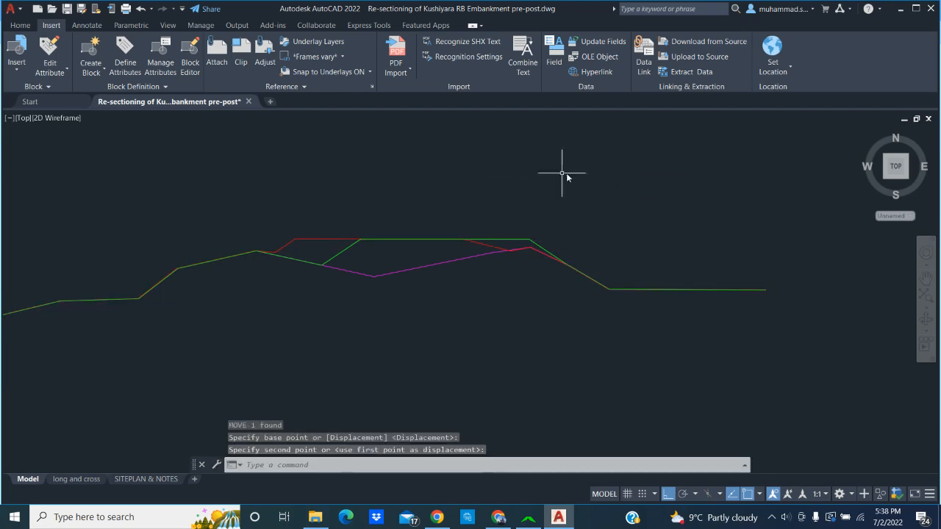
Save the drawing, close AutoCAD and minimize the browser to reach the desktop.
click(929, 9)
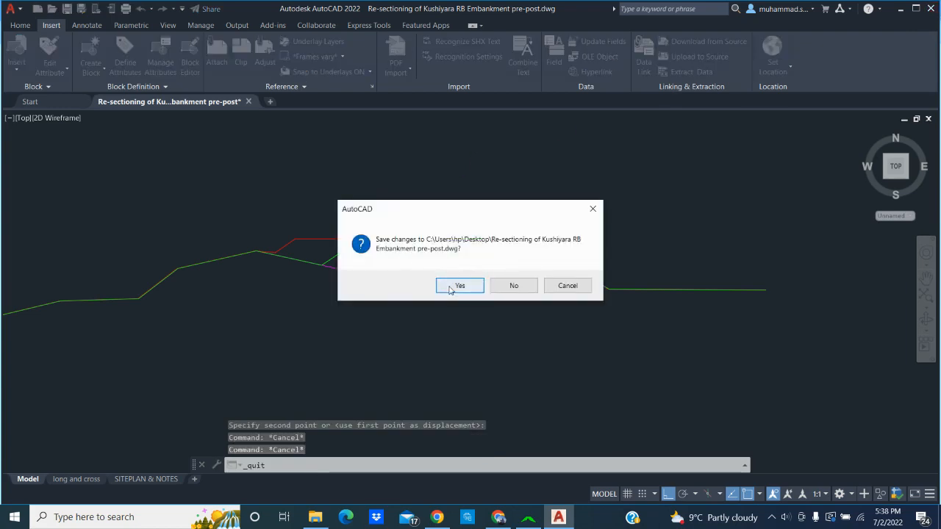
click(458, 286)
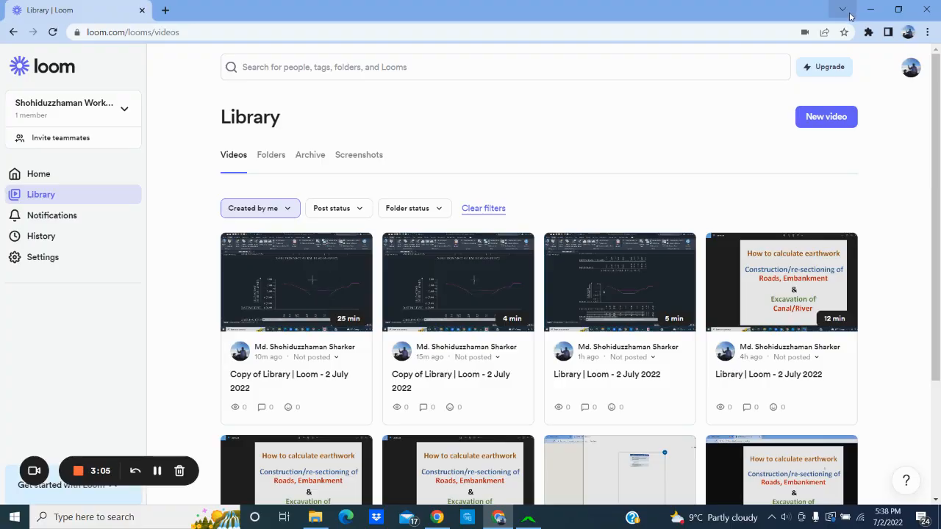
click(871, 9)
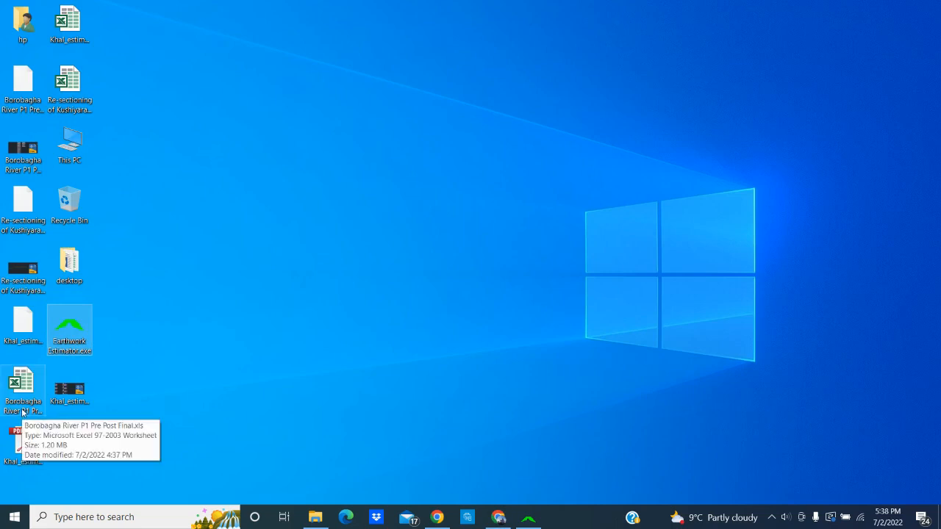
Open Re-sectioning of Kushiyara RB Embankment pre-post.xls in Excel and set the postwork Center Line Type to Manual.
click(70, 90)
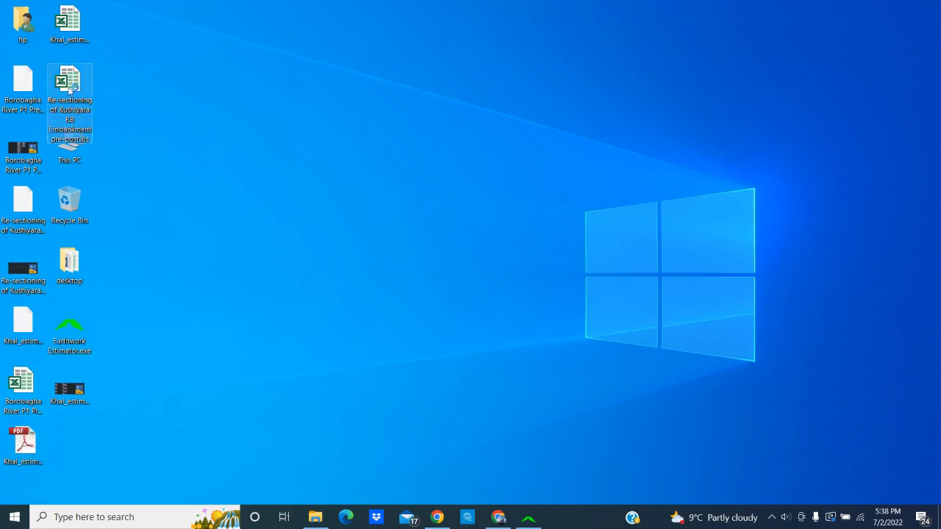
double_click(70, 90)
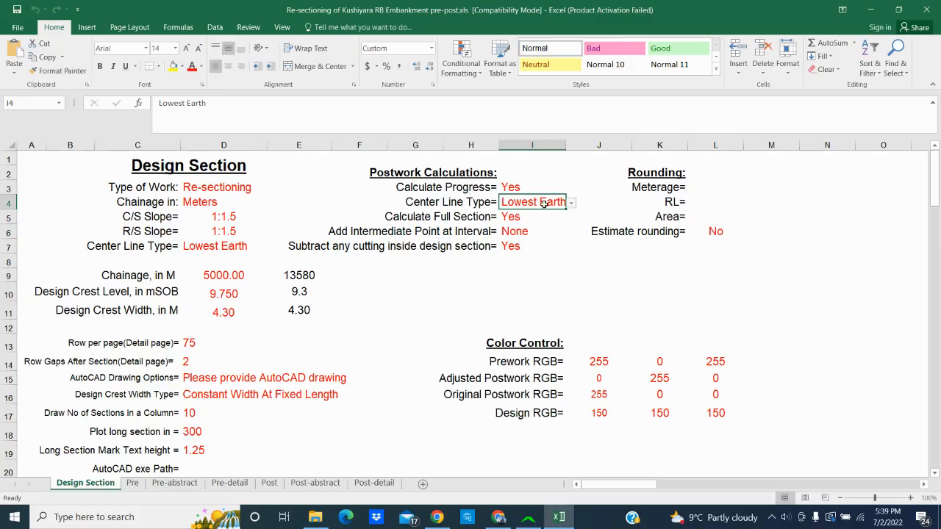
click(572, 207)
click(519, 214)
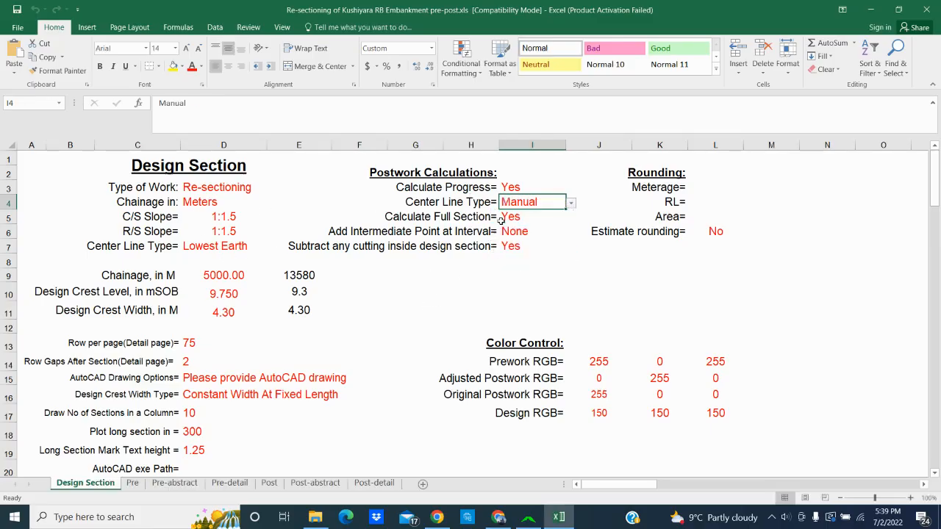
On the Post sheet, change the CL Dist. of X-section-6 at chainage 6822 to =10.167+1.66.
click(269, 483)
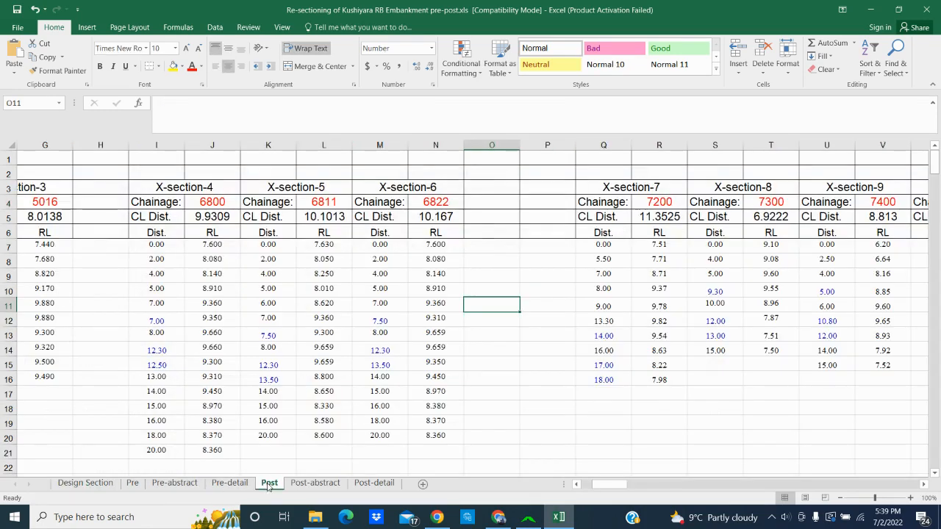
click(424, 215)
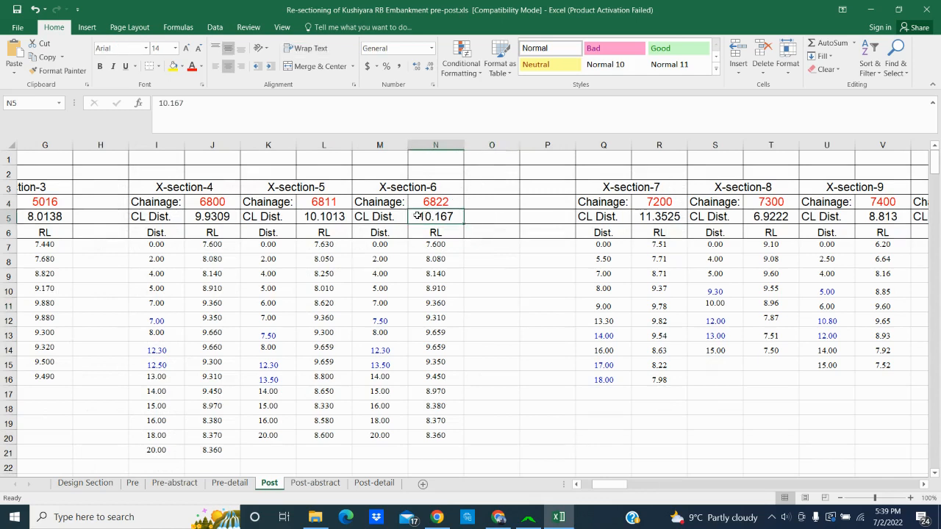
double_click(417, 215)
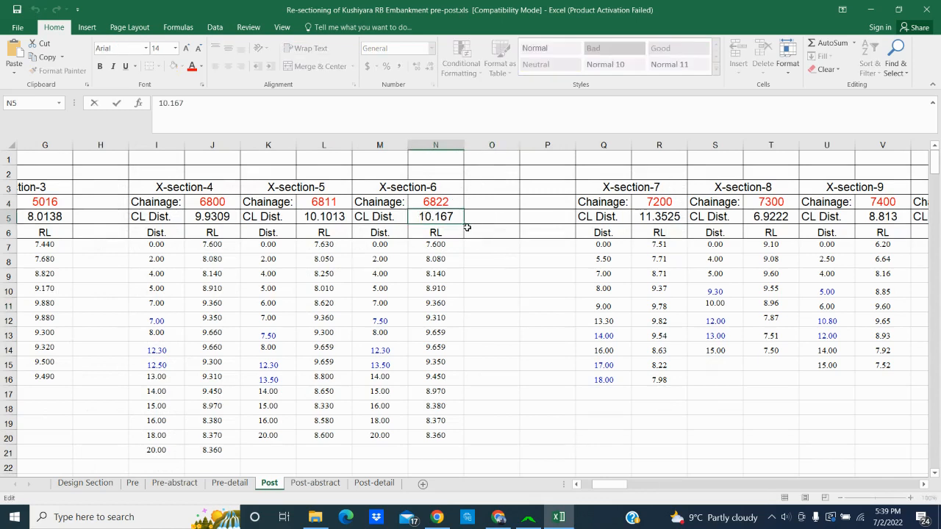
text(=)
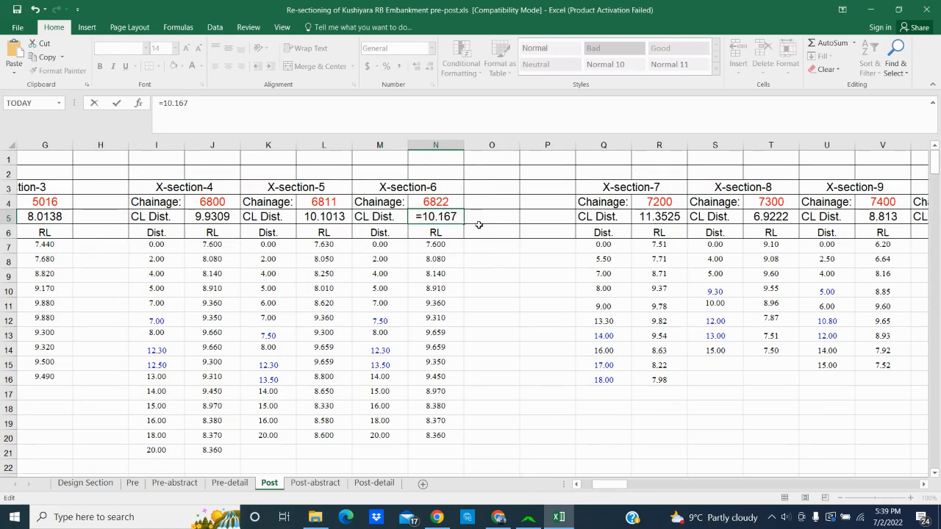
text(+)
text(1.66)
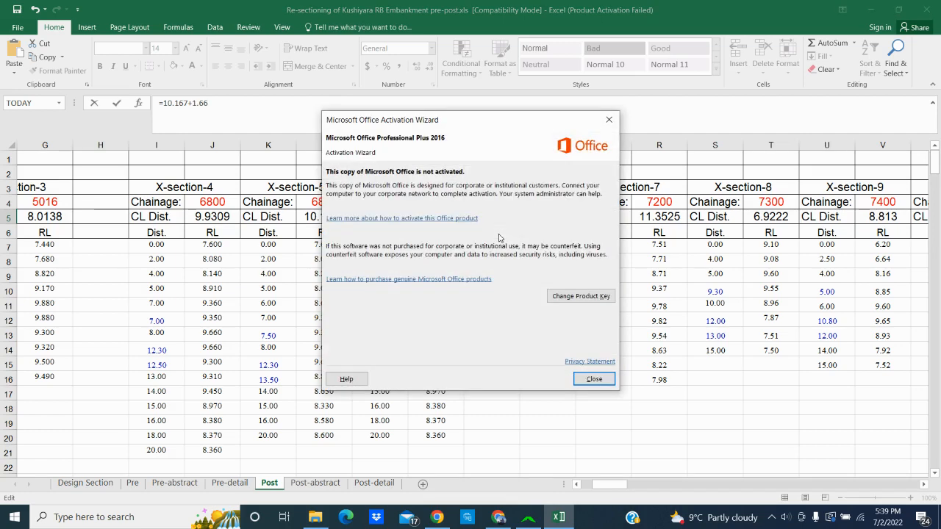
click(595, 379)
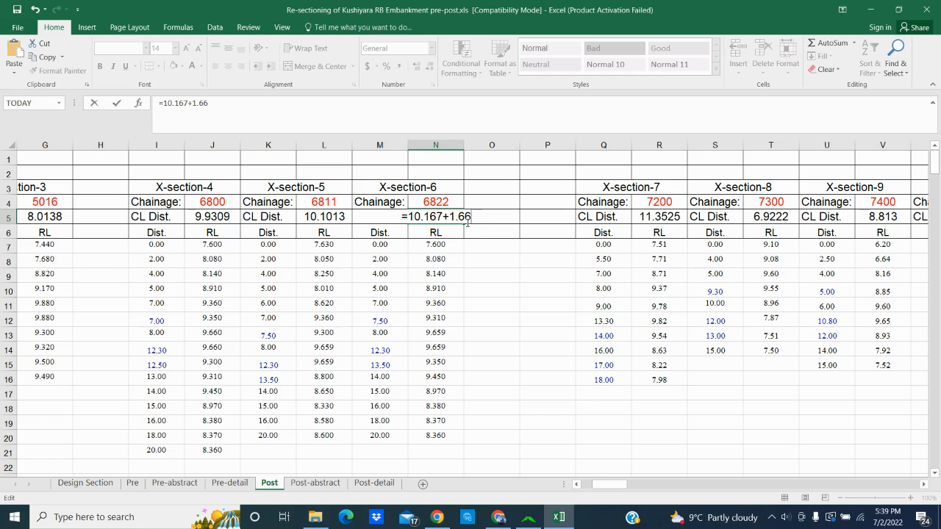
key(Return)
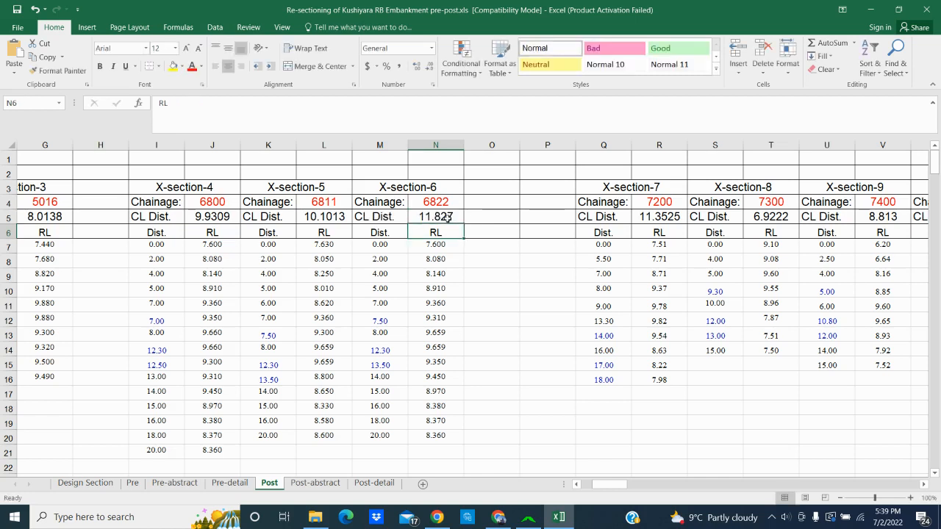
click(447, 217)
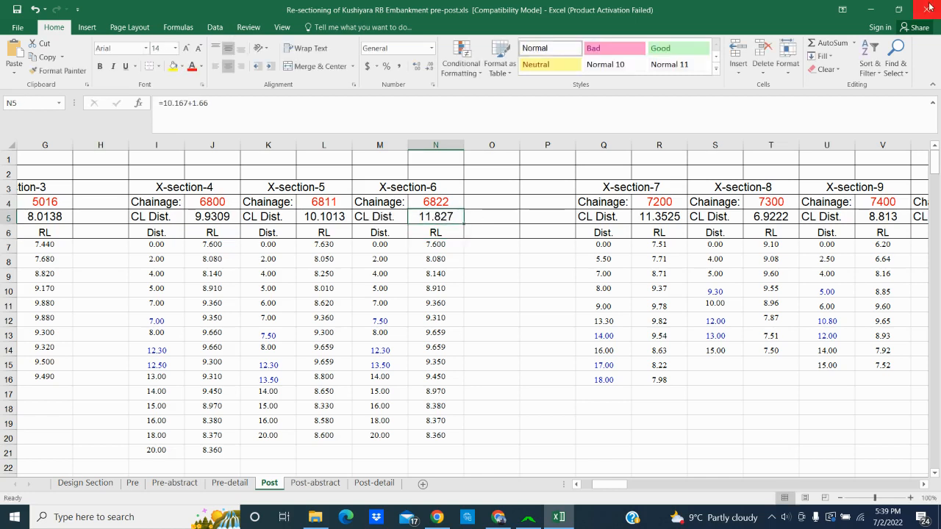
Save and close the workbook, and recalculate Re-sectioning of Kushiyara RB Embankment pre-post.xls in Earthwork Estimator to generate the AutoCAD drawing.
click(926, 10)
click(422, 275)
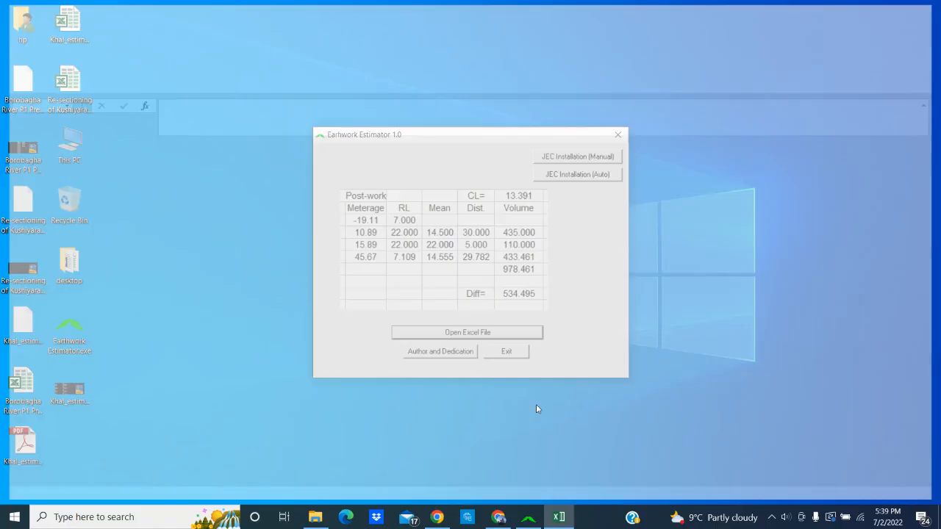
click(480, 338)
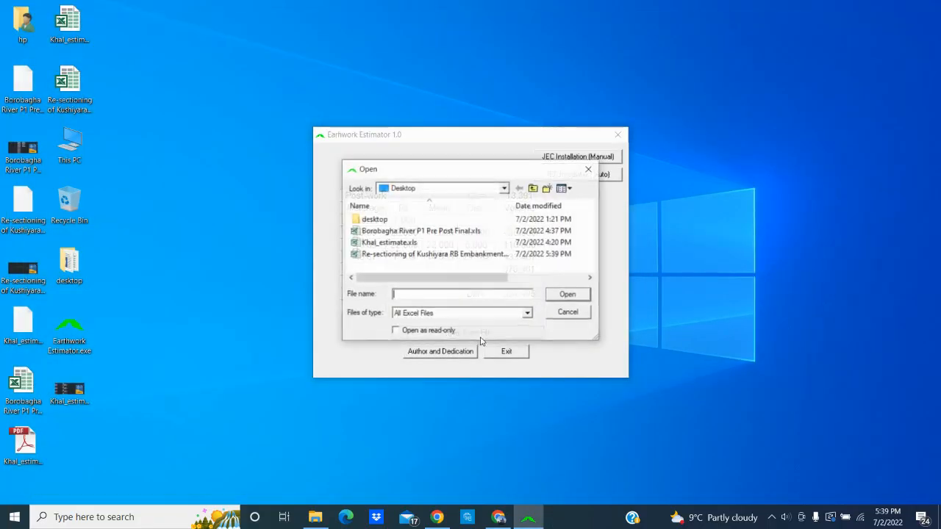
double_click(409, 256)
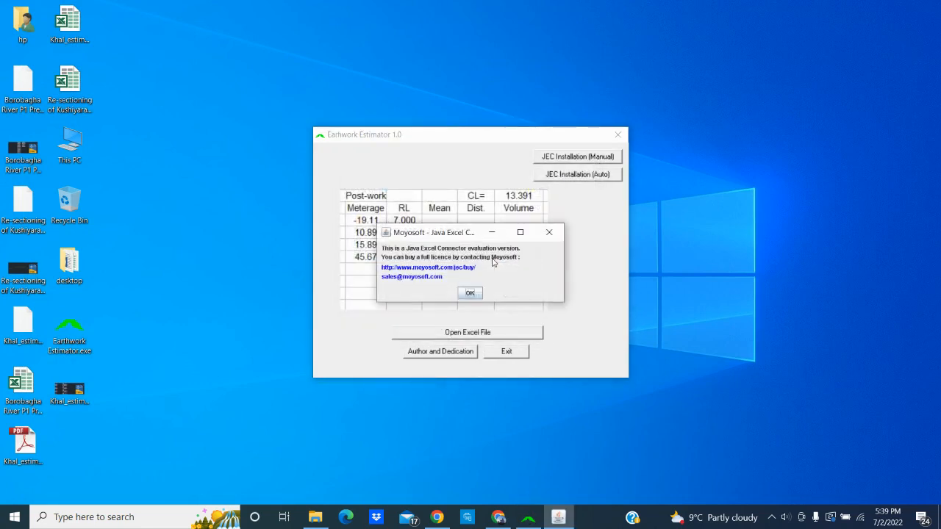
click(471, 294)
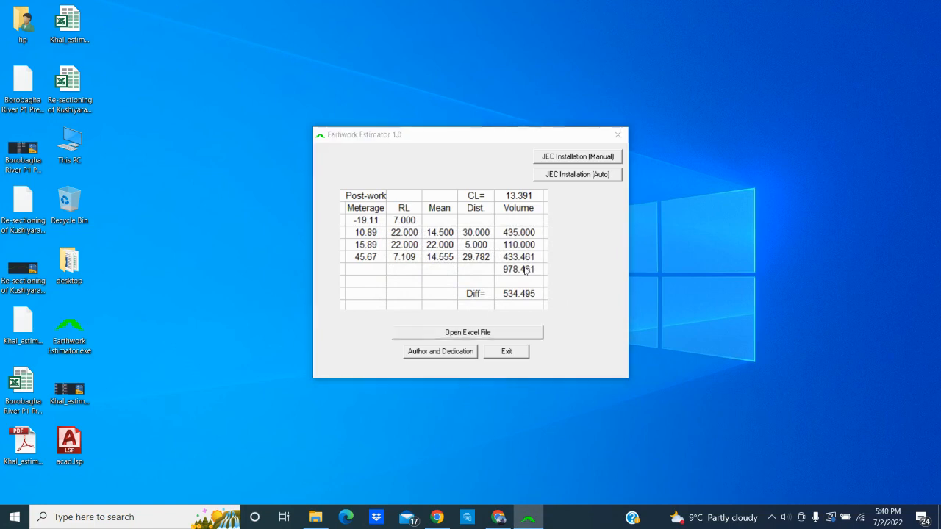
click(470, 314)
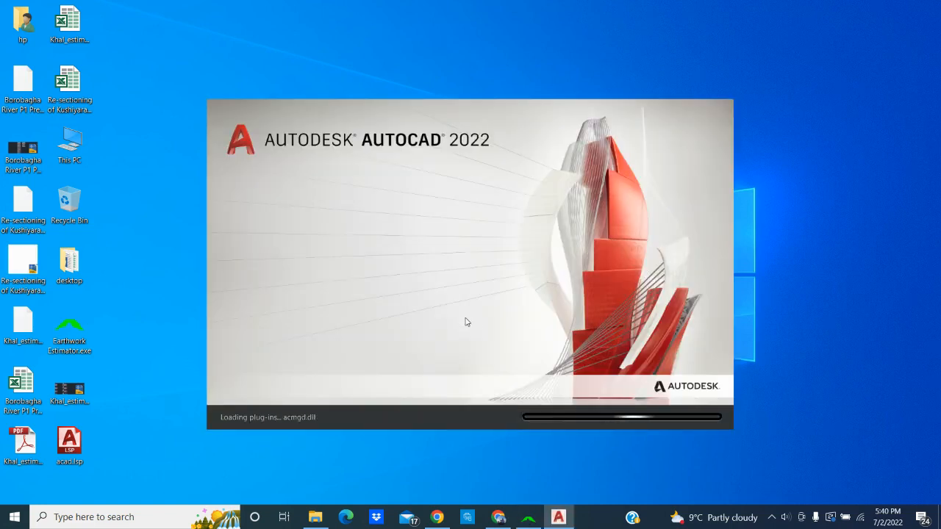
Examine the regenerated X-Section No-6 at M. 6822.000 in AutoCAD, comparing its adjusted postwork, original postwork, prework and design profiles.
scroll(321, 365, up, 4)
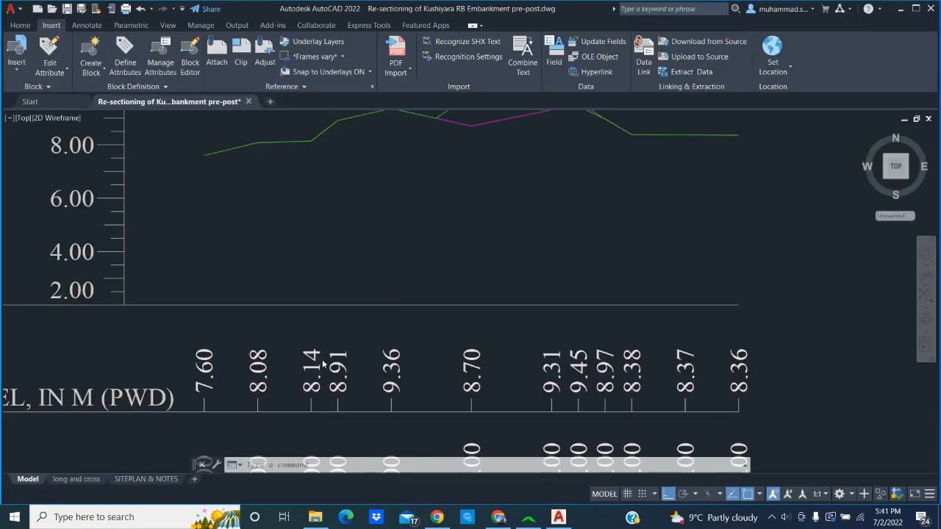
scroll(453, 219, down, 4)
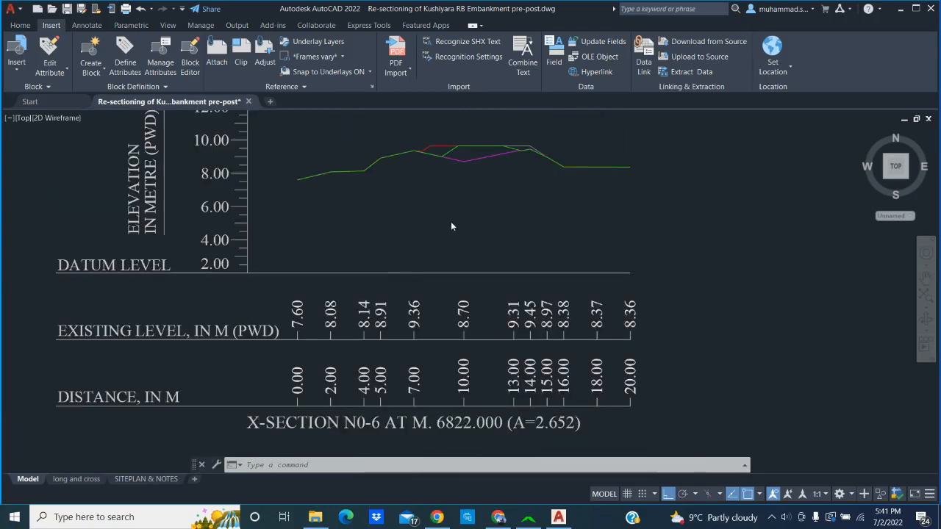
scroll(477, 173, up, 1)
scroll(477, 177, up, 3)
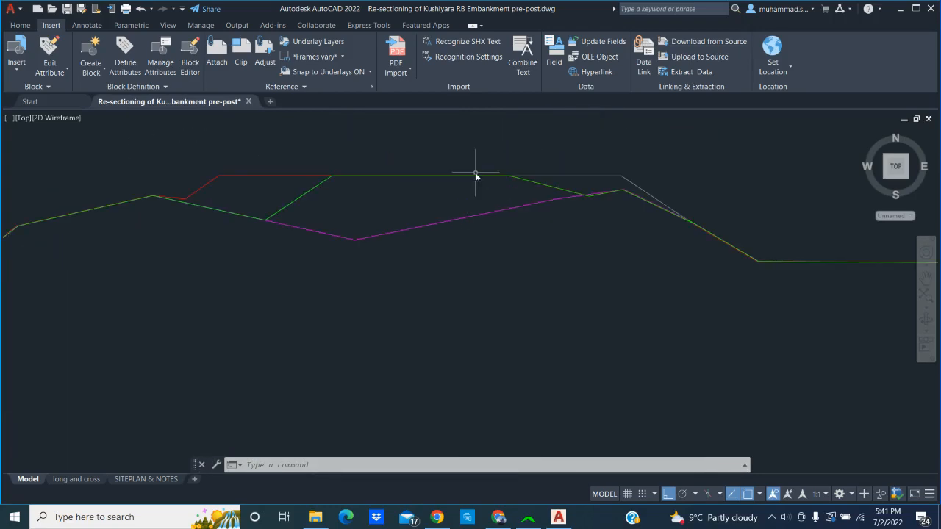
scroll(442, 205, down, 2)
scroll(441, 205, down, 6)
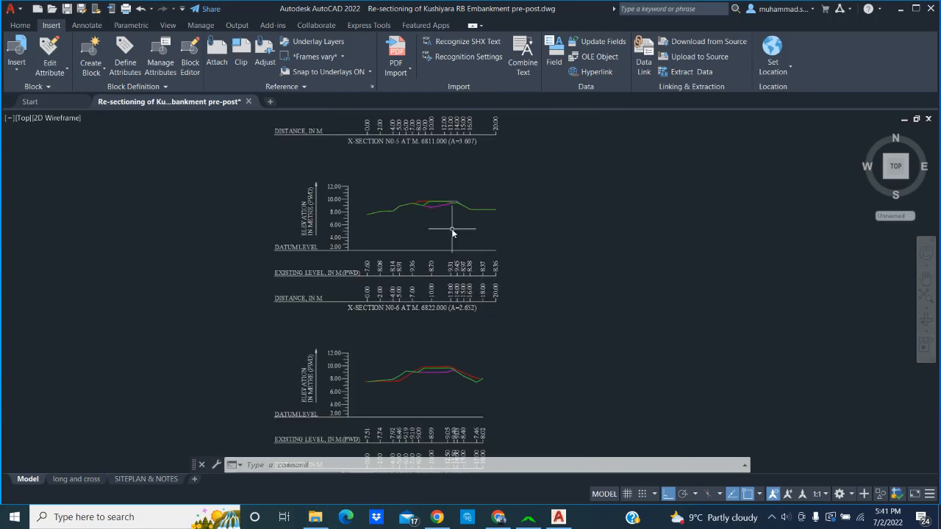
scroll(446, 212, up, 4)
scroll(421, 181, up, 6)
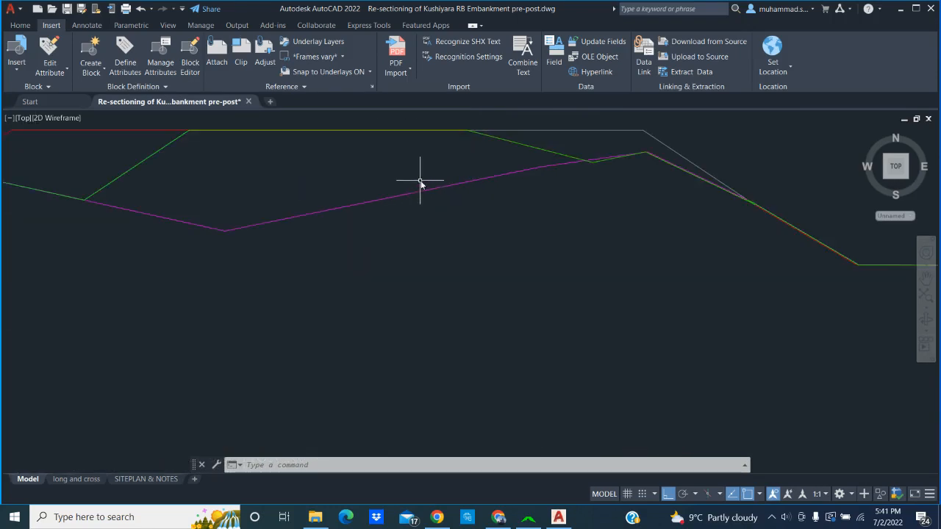
scroll(420, 185, down, 3)
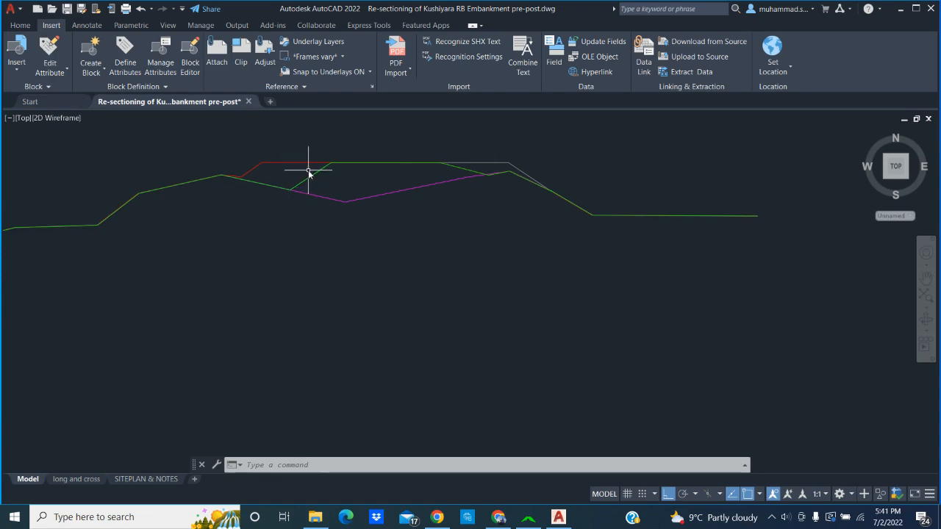
scroll(410, 172, down, 4)
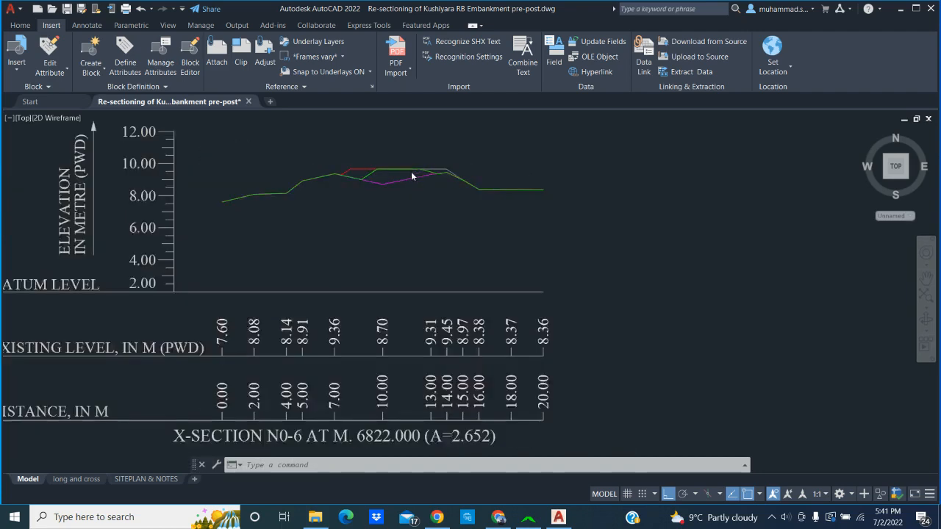
scroll(411, 171, up, 2)
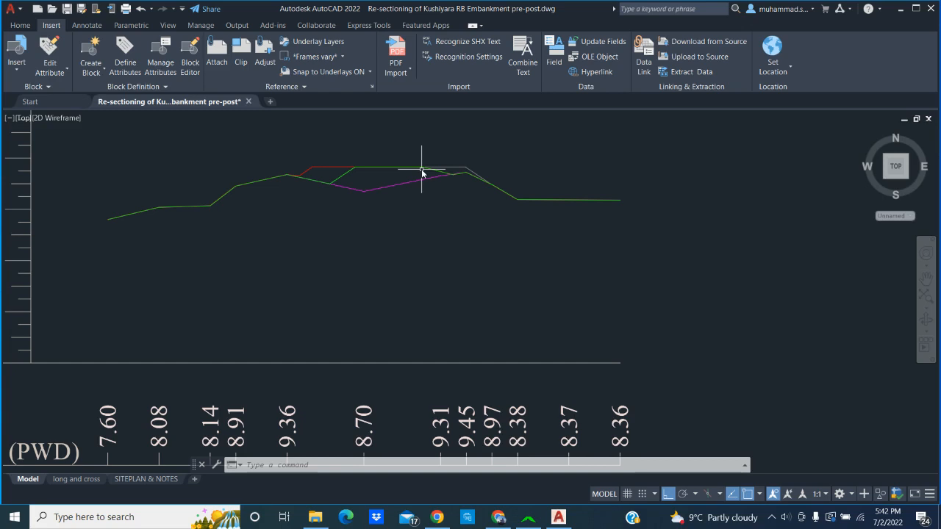
Examine X-Sections No-5 at M. 6811.000 and No-4 at M. 6800.000, comparing their original and adjusted postwork profiles with the prework line.
scroll(406, 234, down, 5)
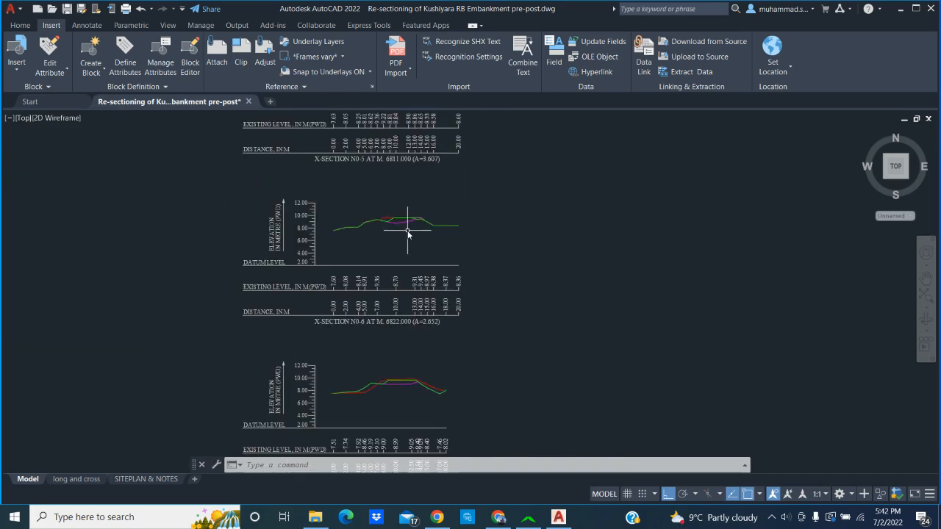
scroll(408, 233, down, 5)
scroll(402, 174, up, 8)
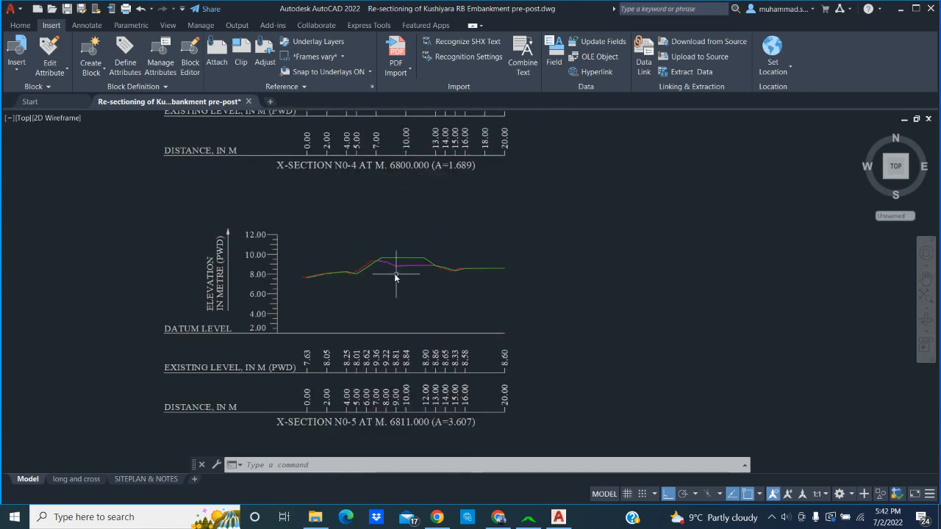
scroll(396, 275, up, 5)
scroll(397, 269, down, 6)
scroll(397, 269, up, 6)
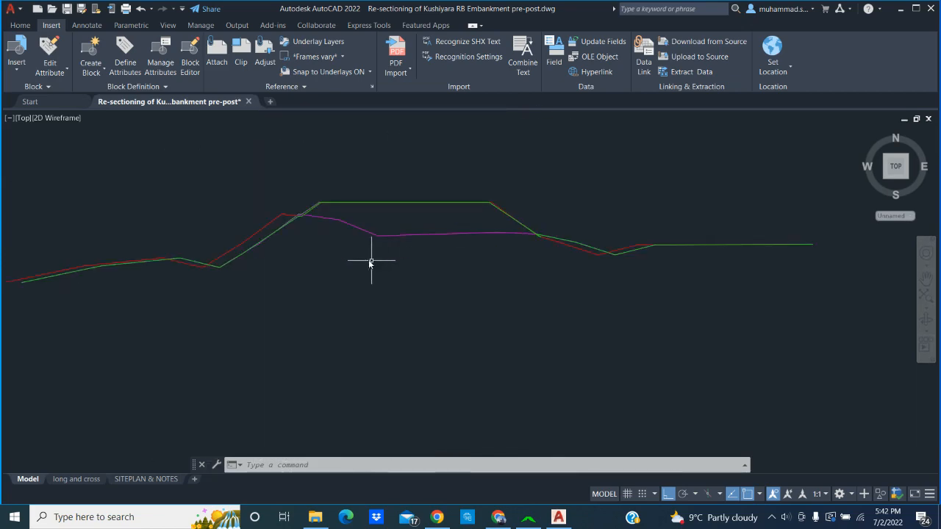
scroll(372, 263, down, 6)
scroll(371, 162, up, 8)
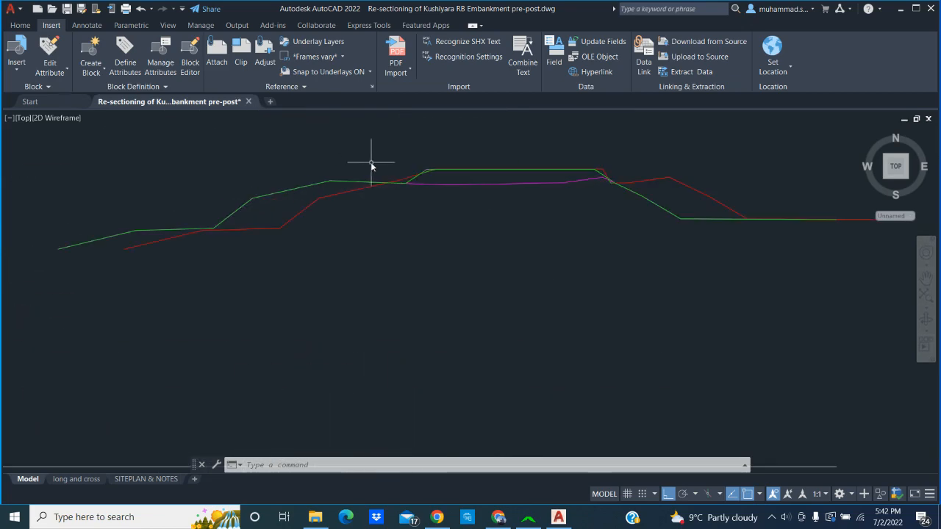
scroll(292, 206, up, 2)
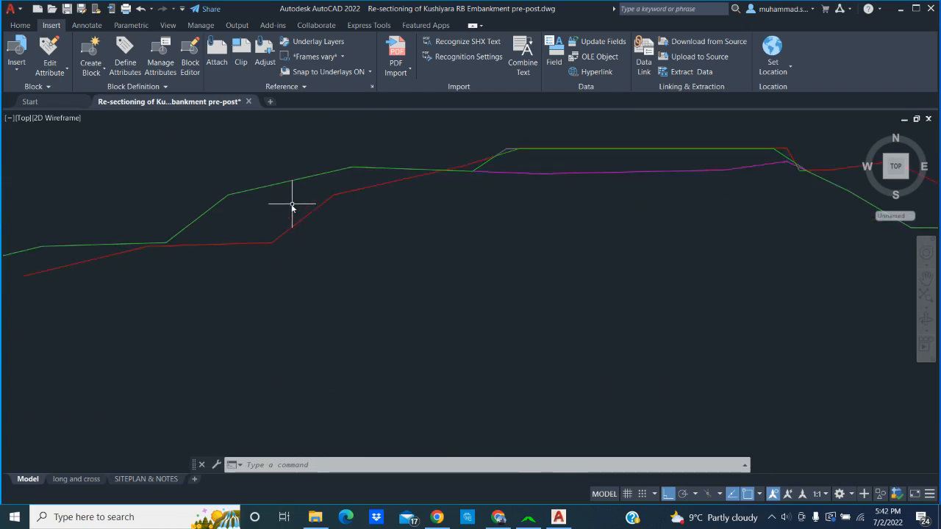
scroll(257, 210, down, 5)
scroll(258, 210, up, 5)
scroll(254, 211, down, 4)
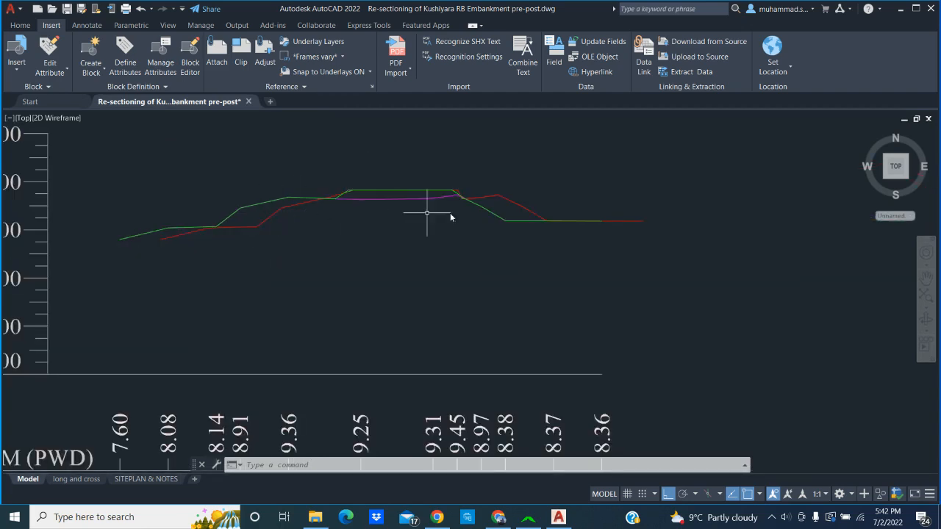
scroll(498, 204, up, 2)
scroll(497, 204, down, 2)
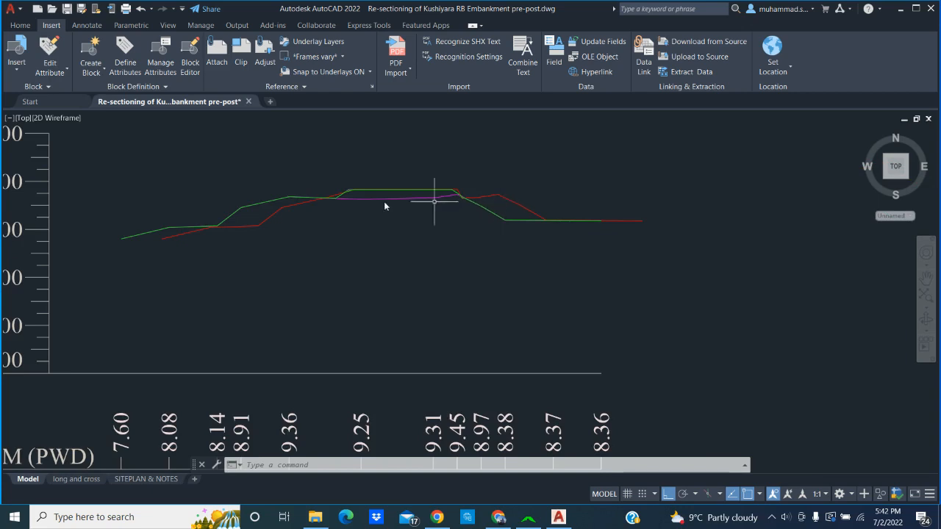
scroll(288, 196, up, 2)
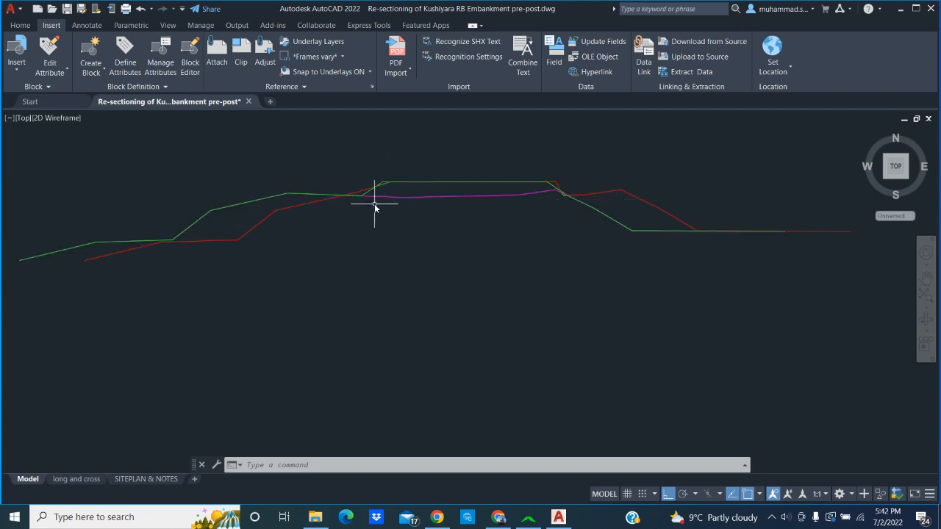
Compare the manually centered X-Section No-6 at M. 6822.000 with the profile alignment of X-Section No-4 at M. 6800.000.
scroll(382, 198, down, 5)
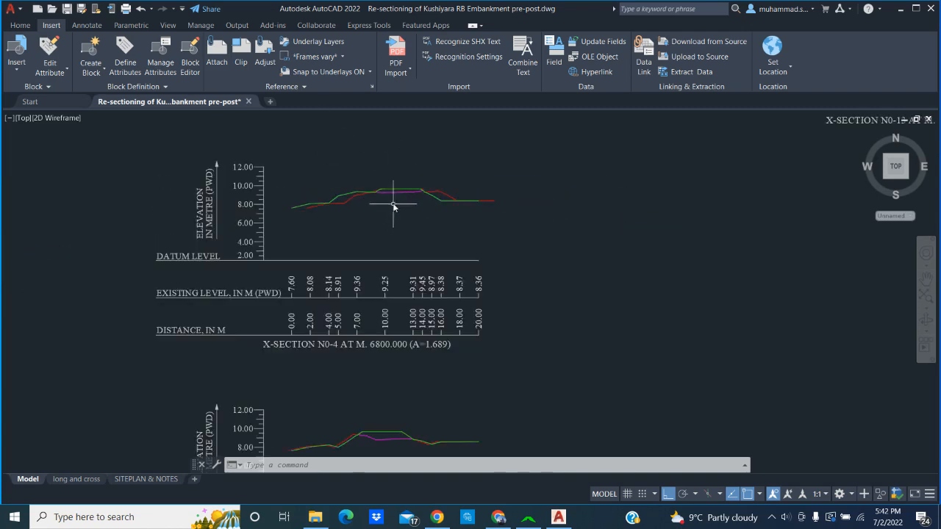
scroll(393, 205, down, 5)
scroll(383, 330, up, 7)
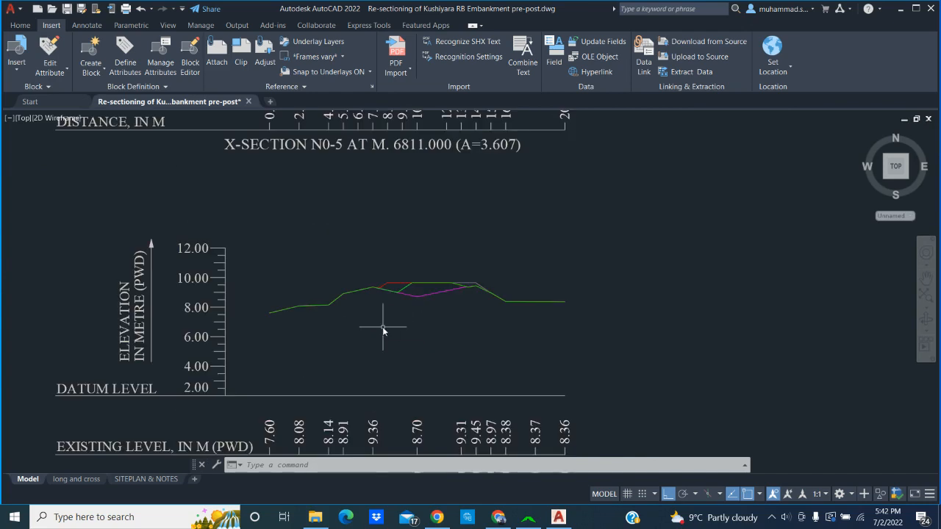
scroll(441, 287, up, 5)
scroll(345, 210, down, 2)
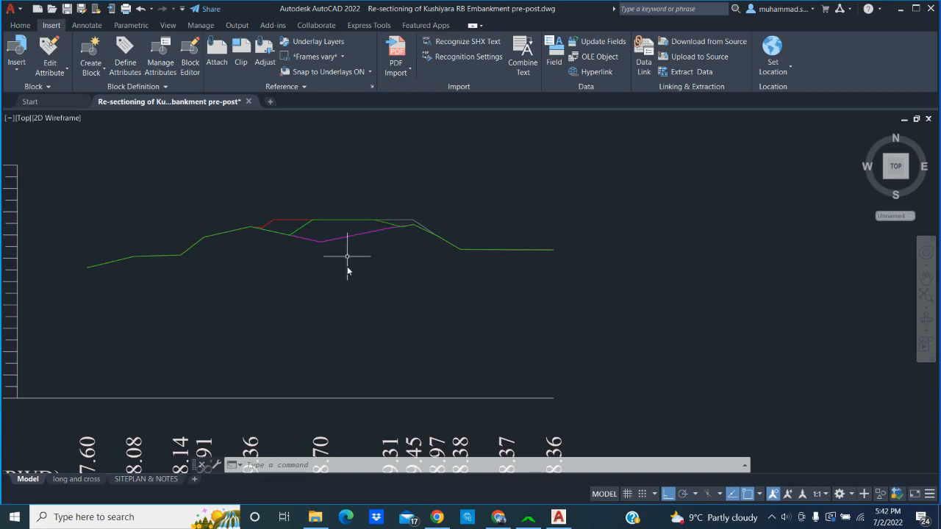
scroll(353, 271, down, 4)
scroll(347, 235, up, 5)
scroll(344, 193, down, 4)
scroll(331, 206, up, 5)
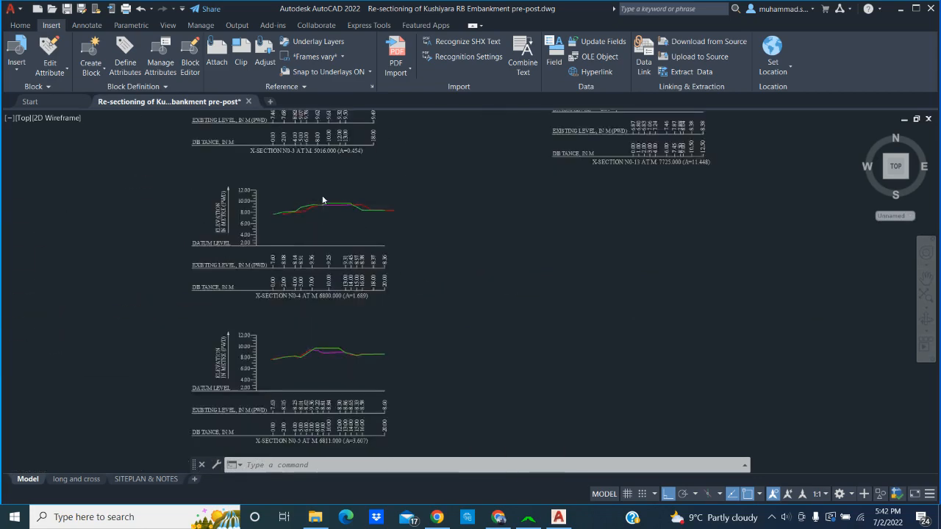
scroll(343, 217, down, 2)
scroll(507, 261, up, 2)
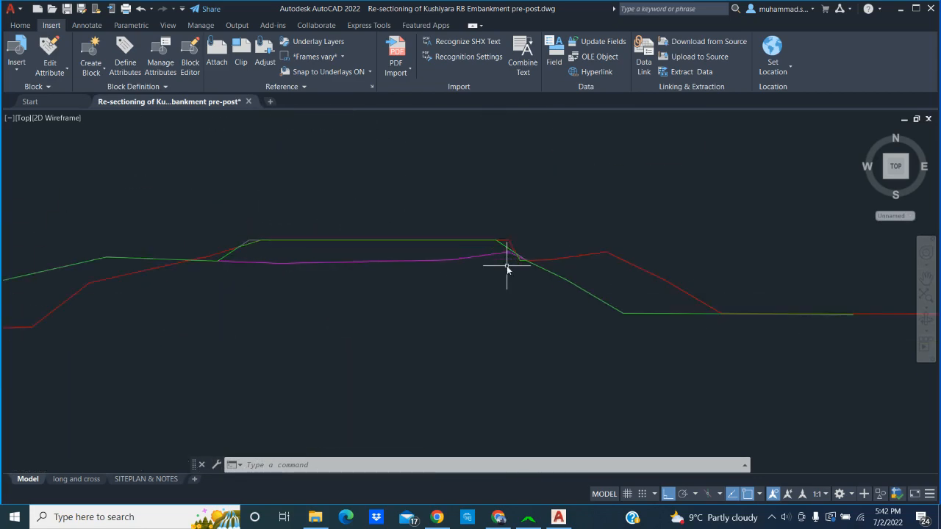
scroll(499, 263, down, 2)
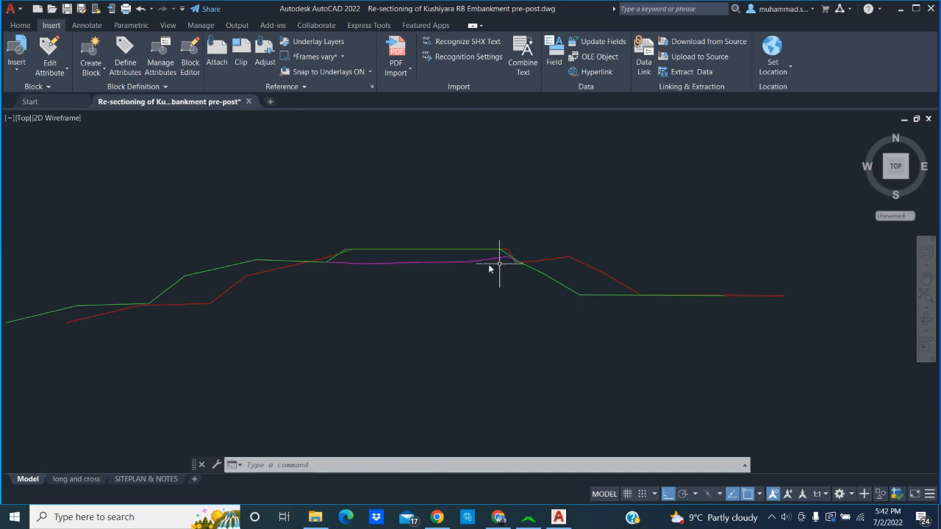
Try moving X-Section No-4's red original postwork profile horizontally onto the green adjusted profile, and undo the move.
click(255, 276)
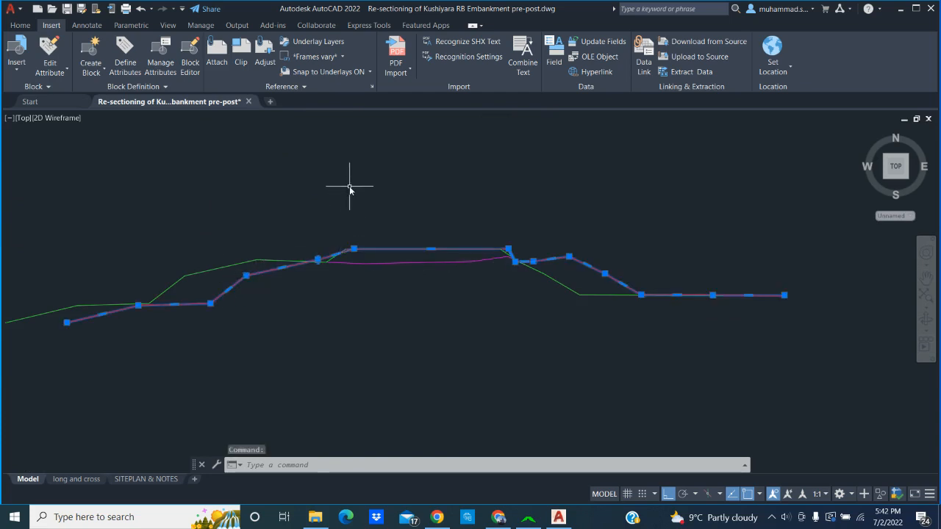
text(m)
key(Return)
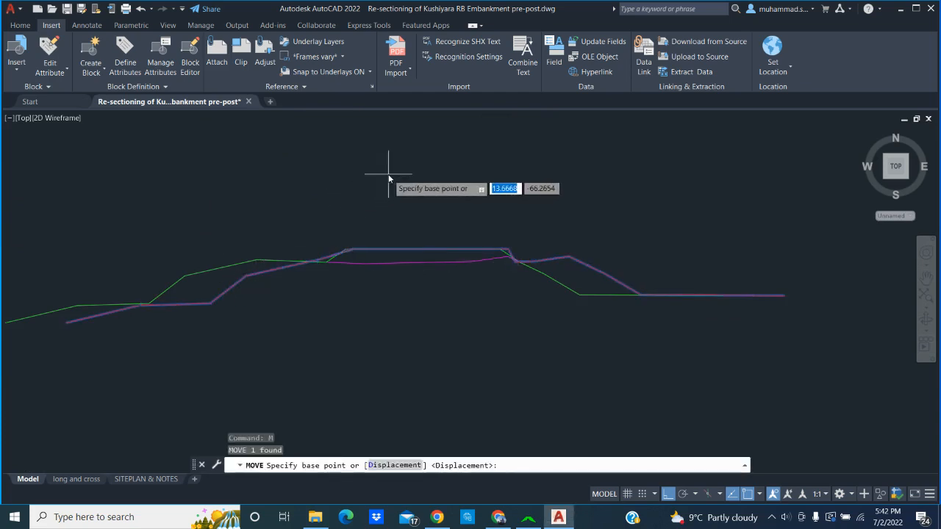
click(387, 175)
click(330, 174)
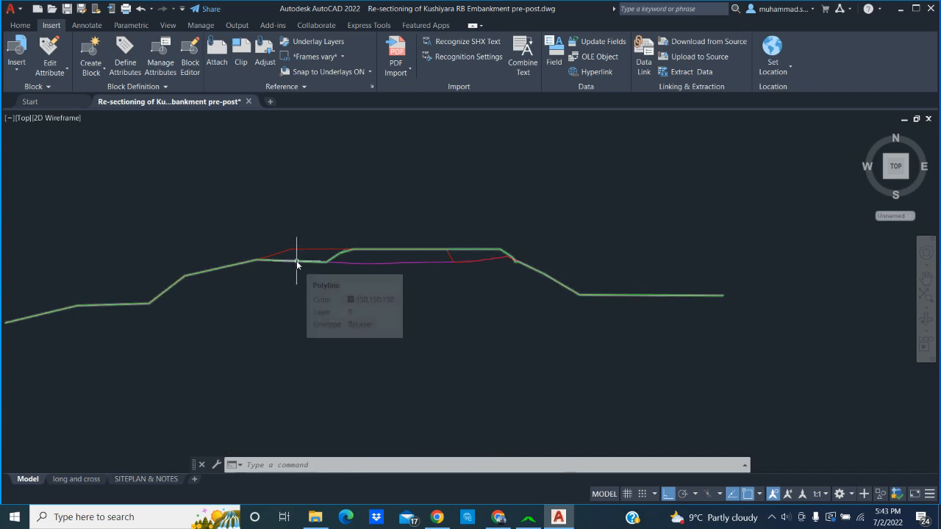
key(ctrl+z)
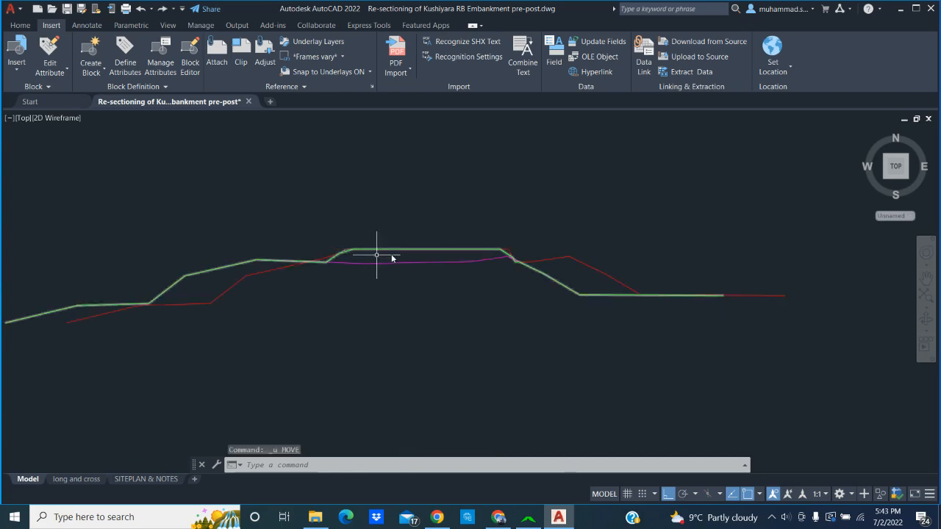
Examine the remaining cross-sections, including X-Section No-1 at M. 5000.000, for offsets between original and adjusted postwork profiles.
scroll(384, 284, down, 8)
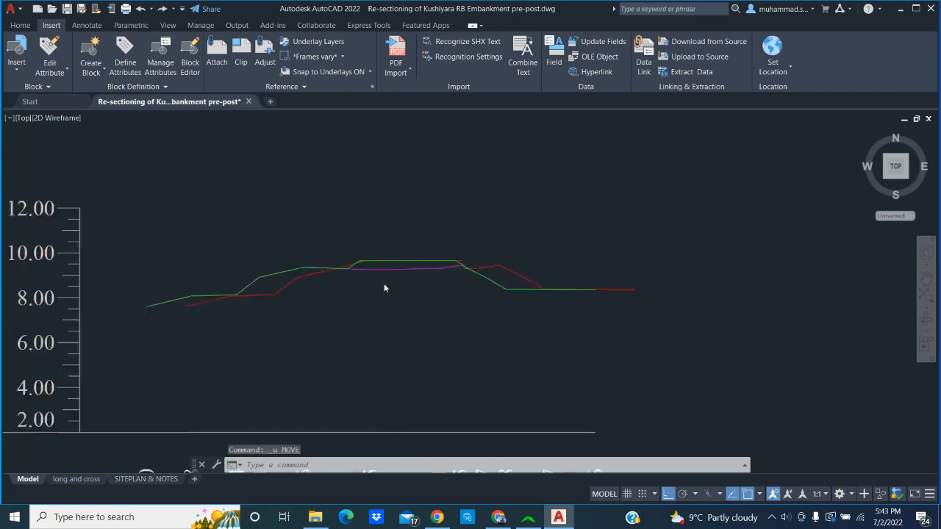
scroll(388, 159, up, 8)
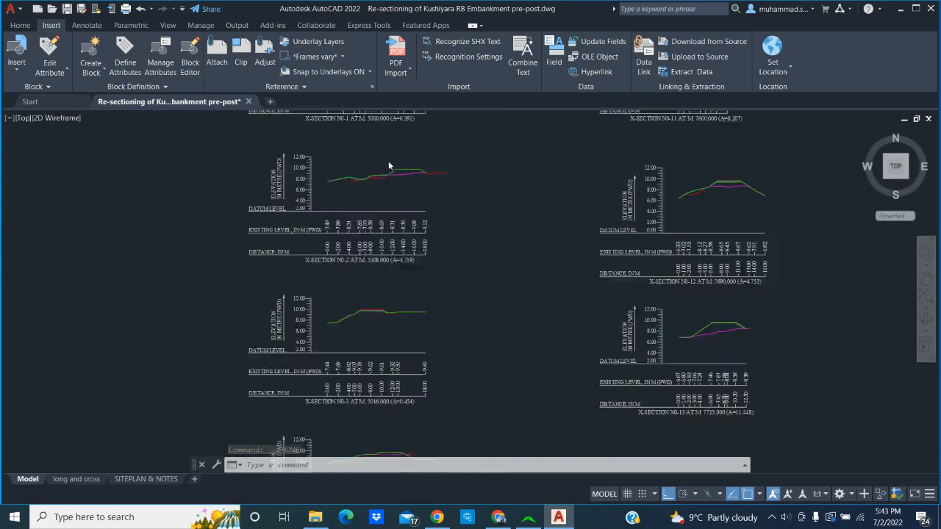
scroll(388, 199, down, 8)
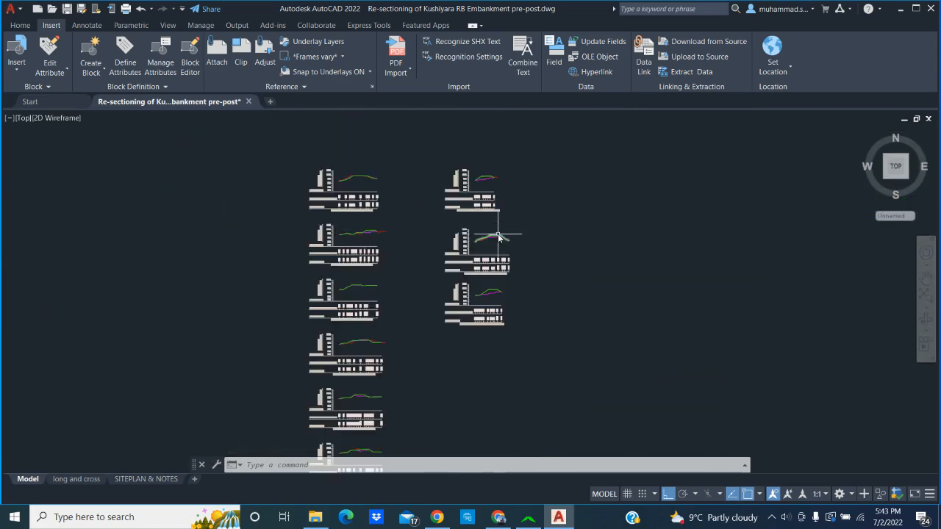
scroll(496, 239, up, 6)
scroll(462, 250, down, 10)
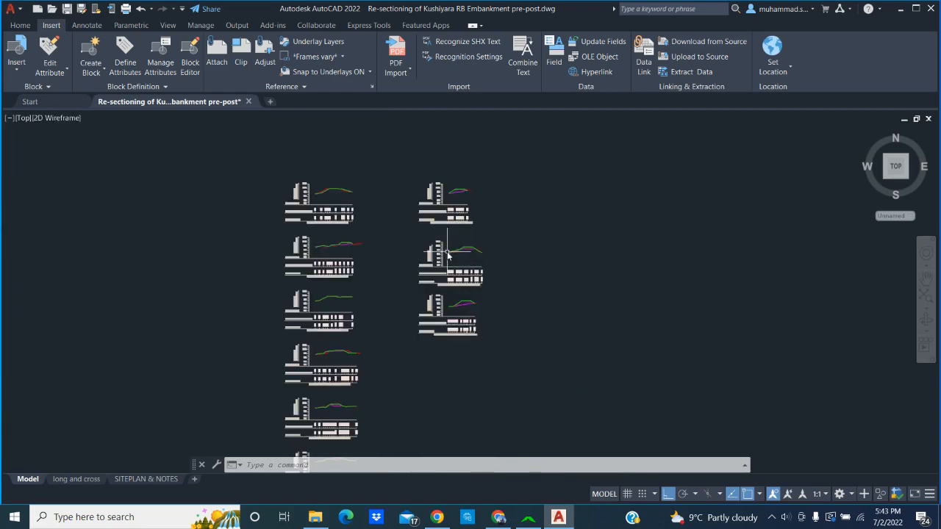
scroll(399, 242, up, 5)
scroll(404, 238, down, 4)
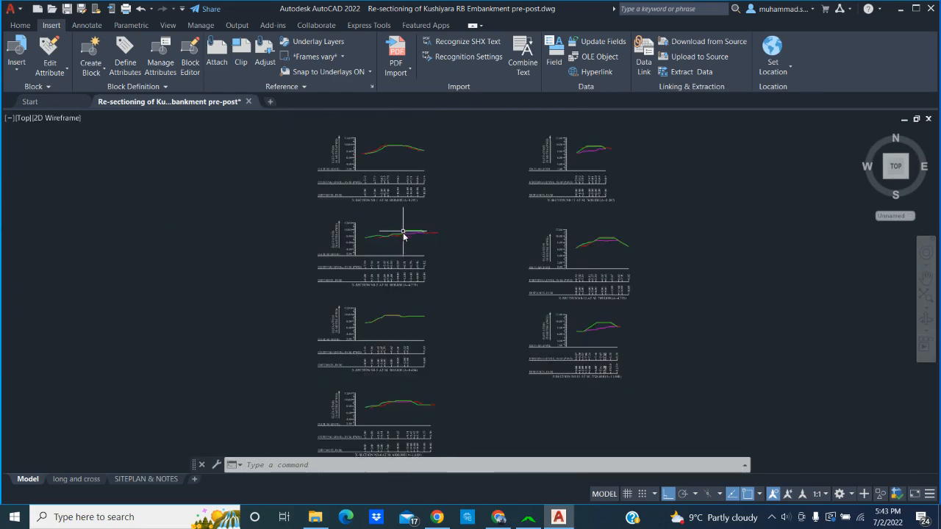
scroll(385, 143, up, 5)
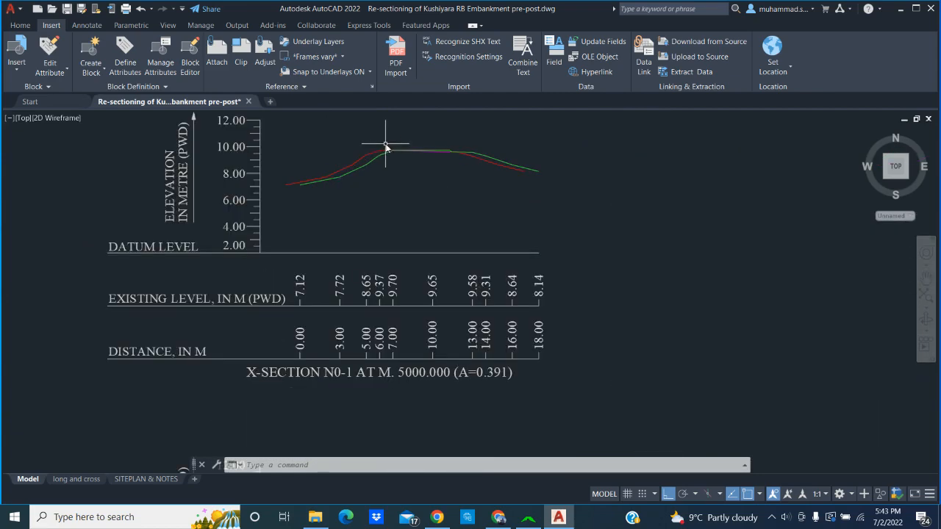
scroll(392, 148, down, 5)
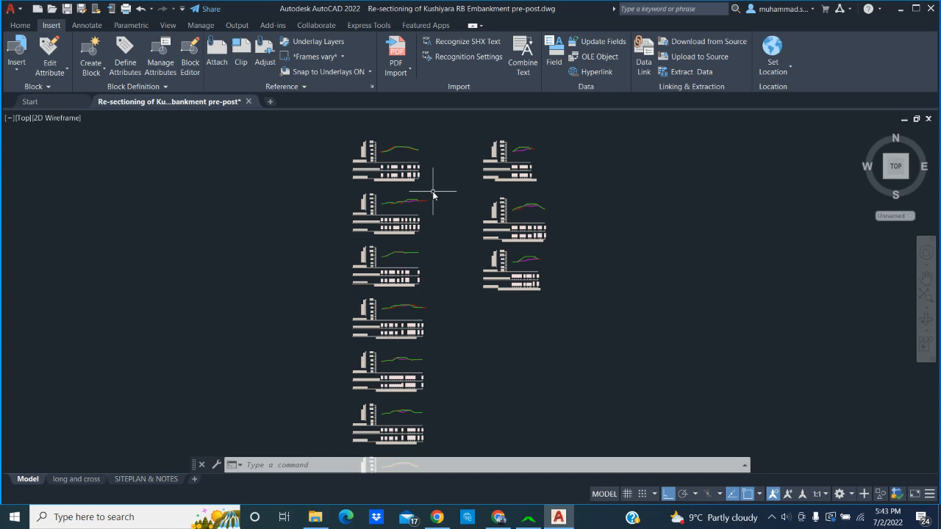
mouse_move(394, 216)
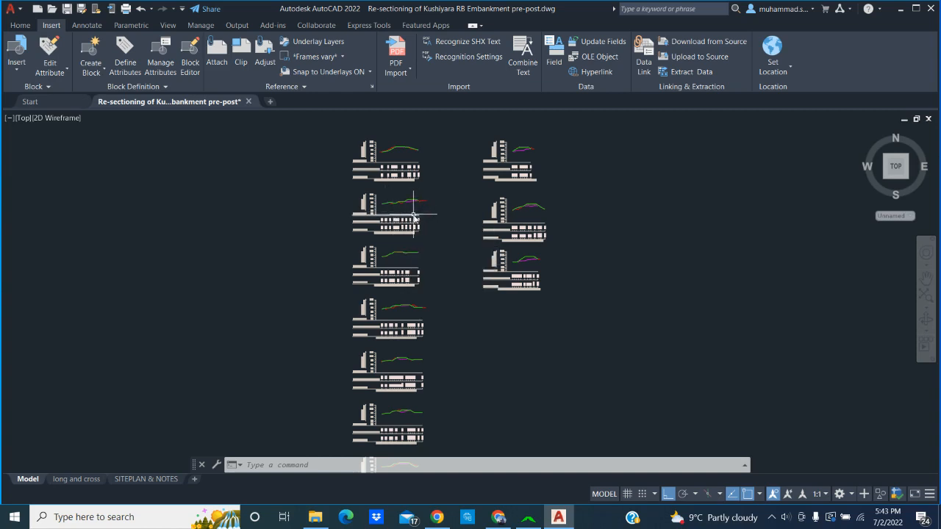
Close AutoCAD and open Borobagha River P1 Pre Post Final.xls from the desktop in Excel.
click(928, 8)
click(459, 286)
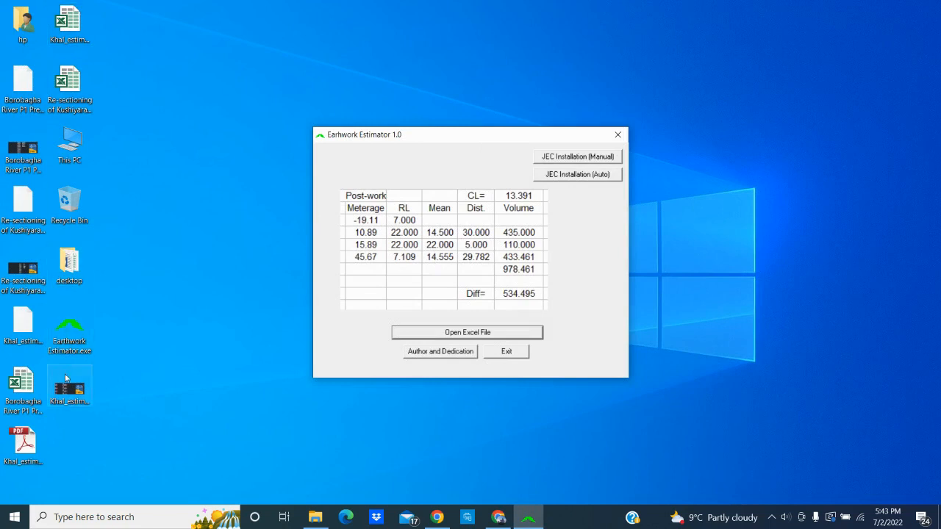
click(23, 392)
double_click(24, 392)
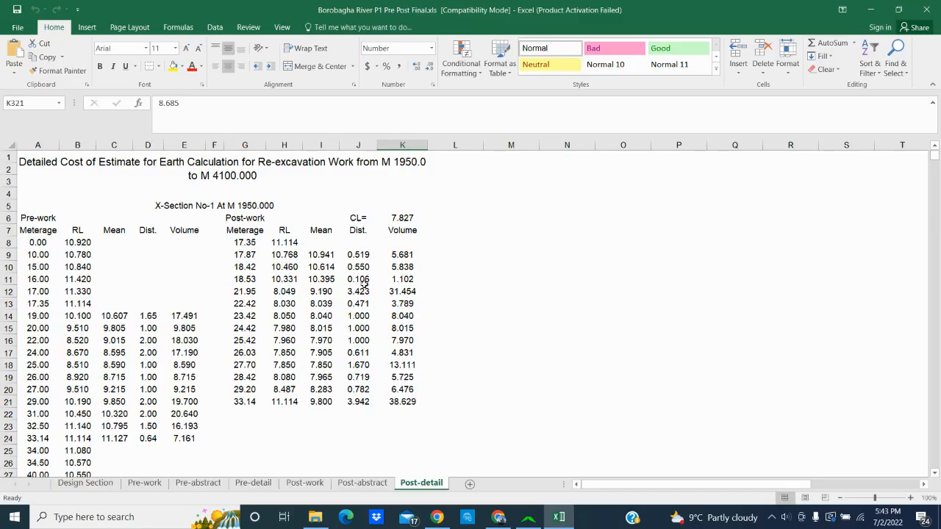
Review the Design Section sheet's type of work, chainage unit, center line type and Calculate Progress settings.
click(86, 483)
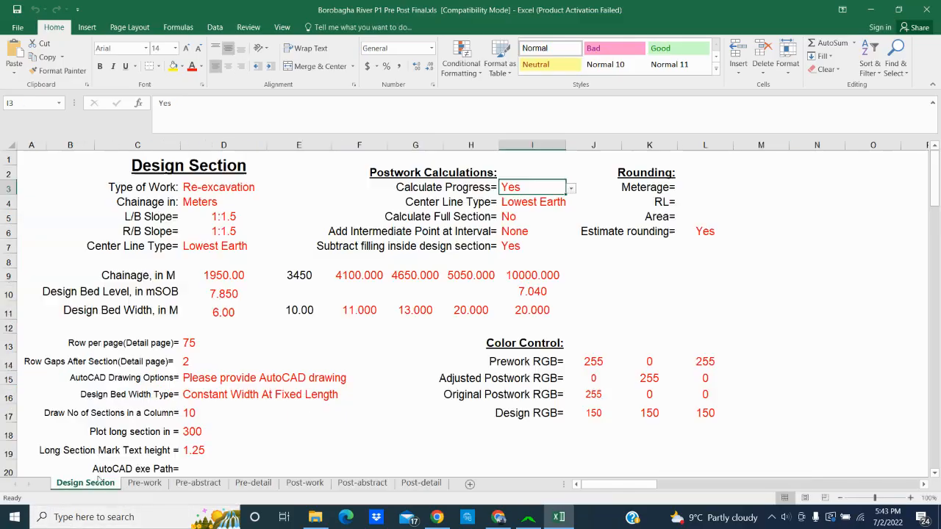
click(224, 188)
click(193, 207)
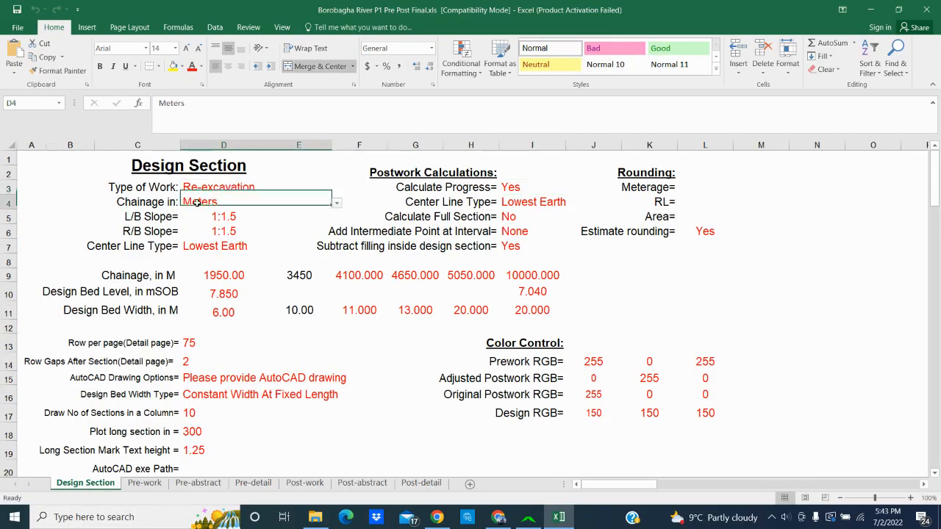
click(217, 248)
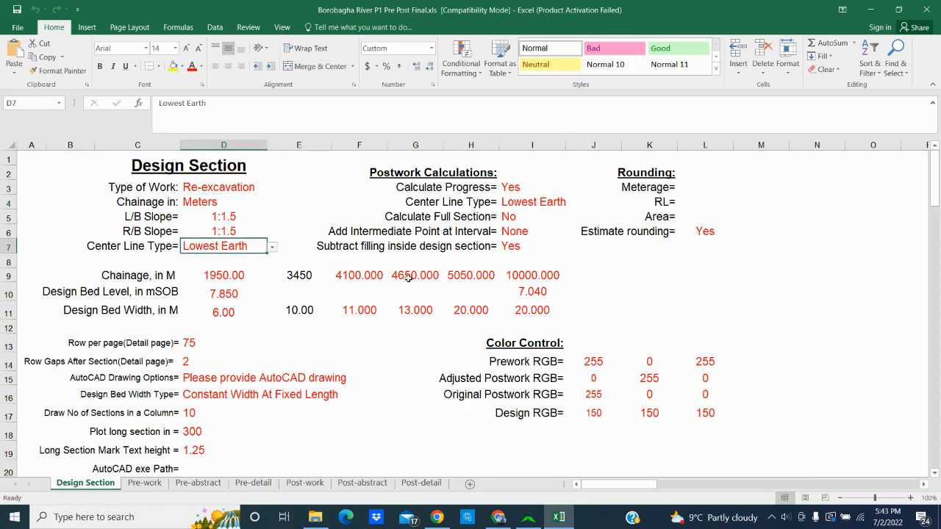
click(512, 189)
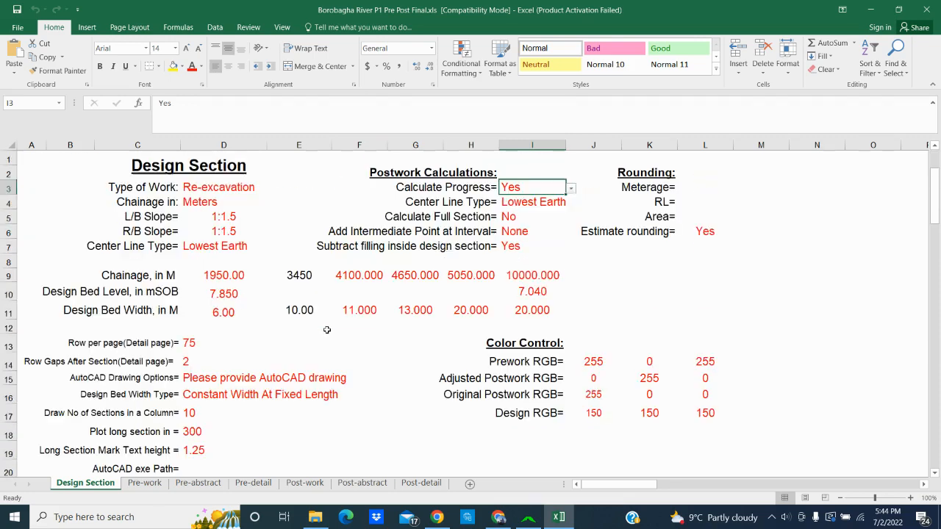
On the Pre-work sheet, set the number of sections to 15.
click(145, 483)
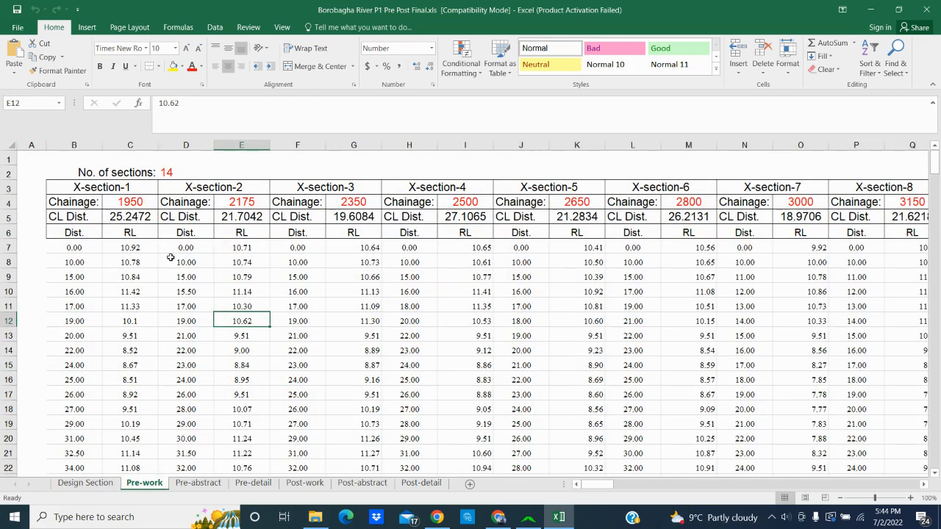
click(170, 171)
text(1)
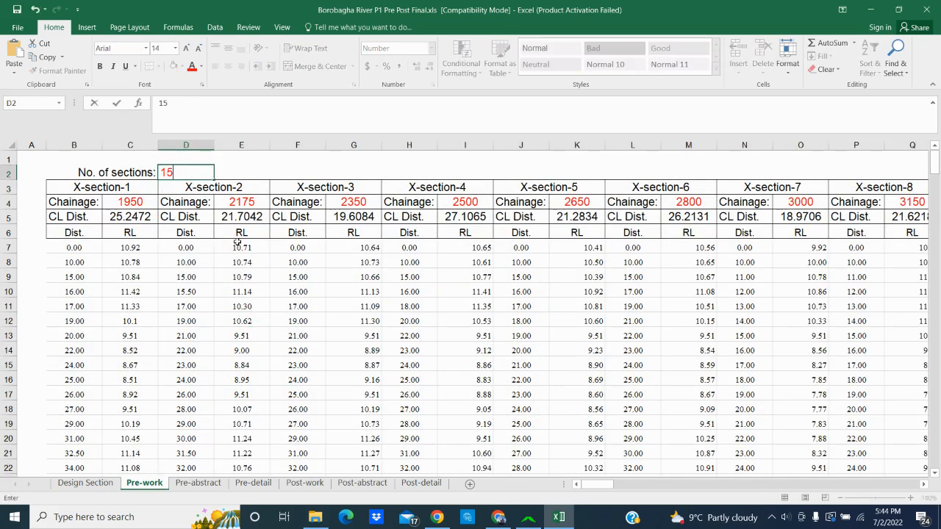
text(5)
click(240, 380)
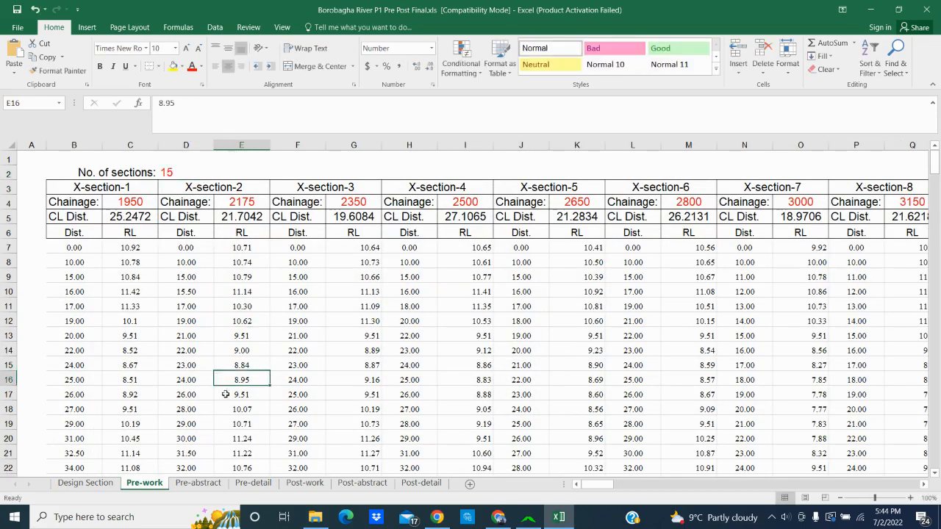
Compare the number of sections, chainages and level data between the Pre-work and Post-work sheets.
click(300, 487)
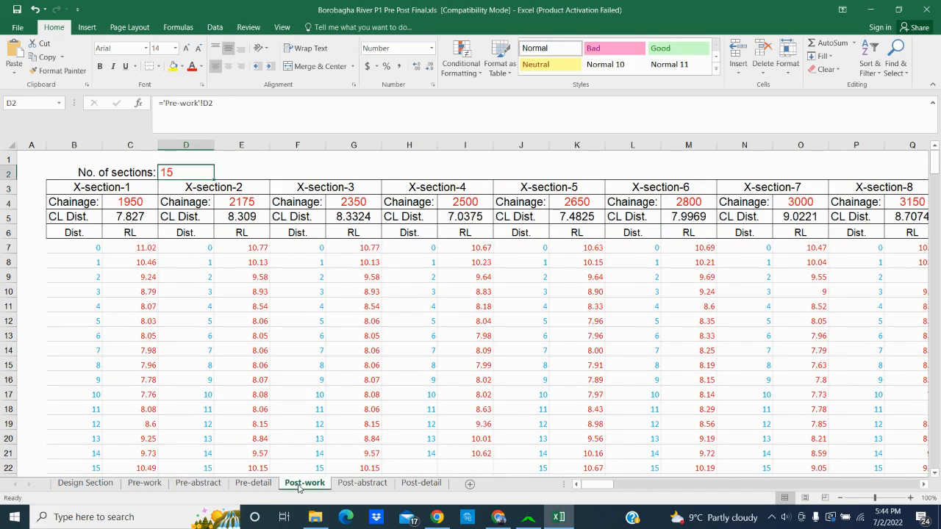
click(144, 487)
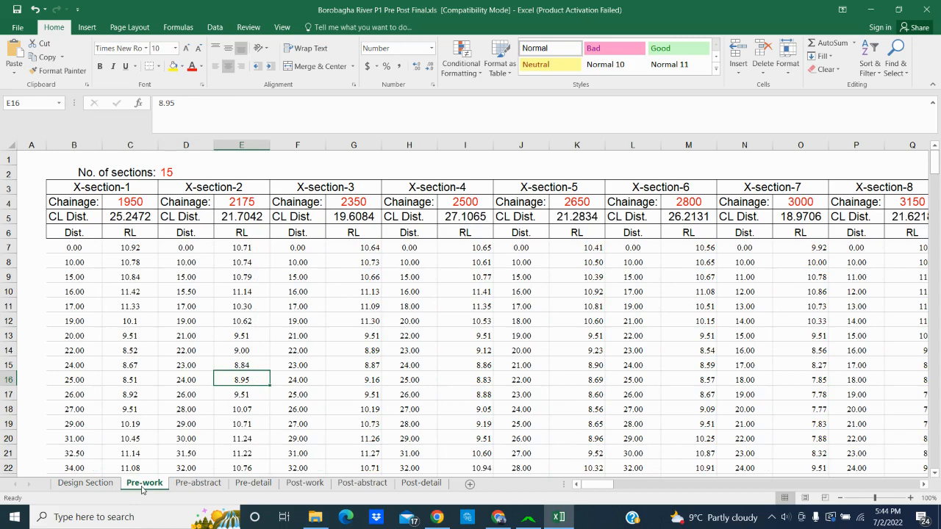
click(304, 483)
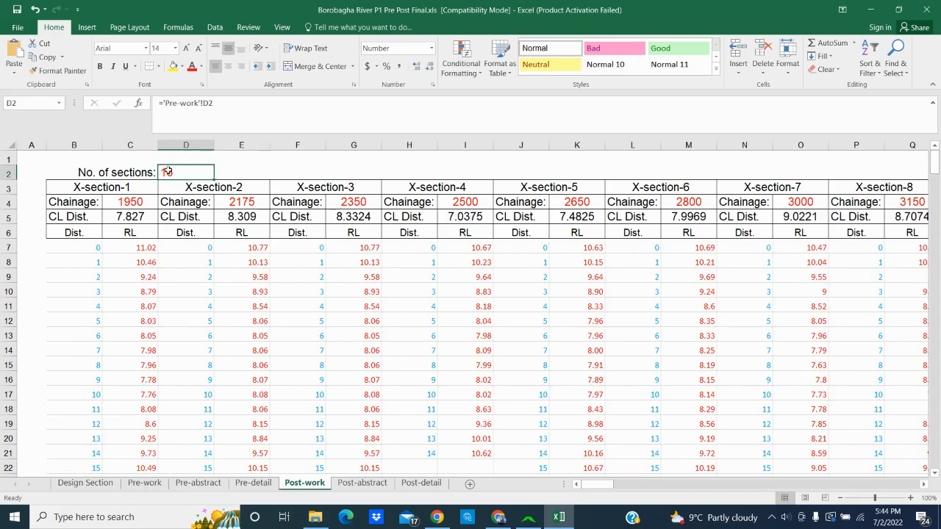
click(160, 488)
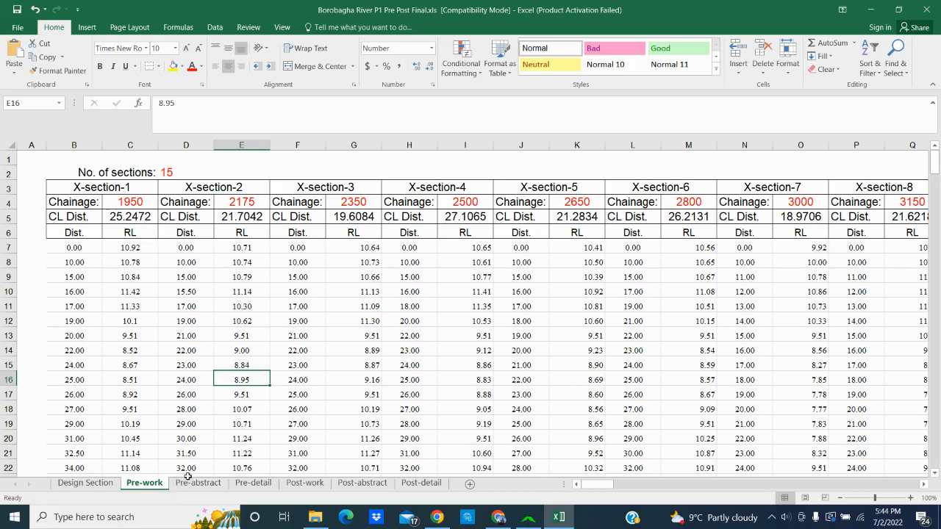
Close the workbook and run the earthwork calculation on Borobagha River P1 Pre Post Final.xls in Earthwork Estimator.
click(924, 9)
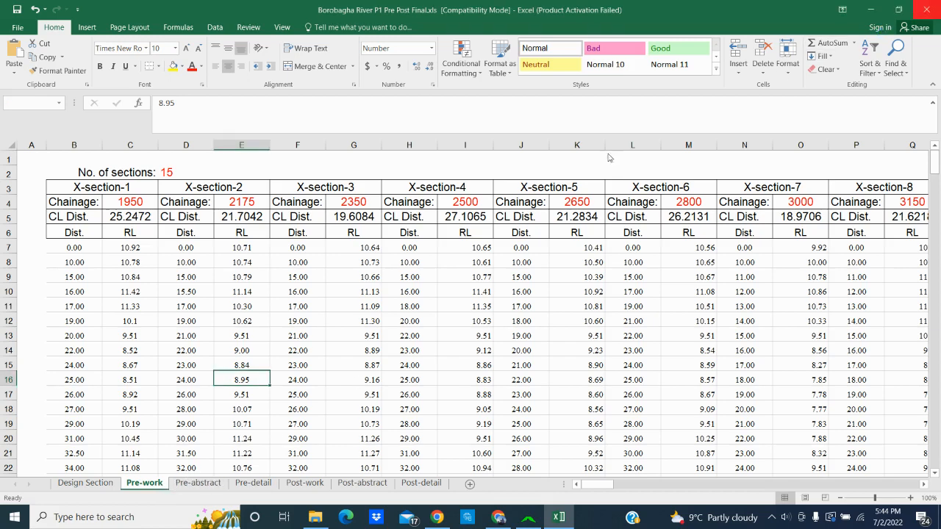
click(416, 283)
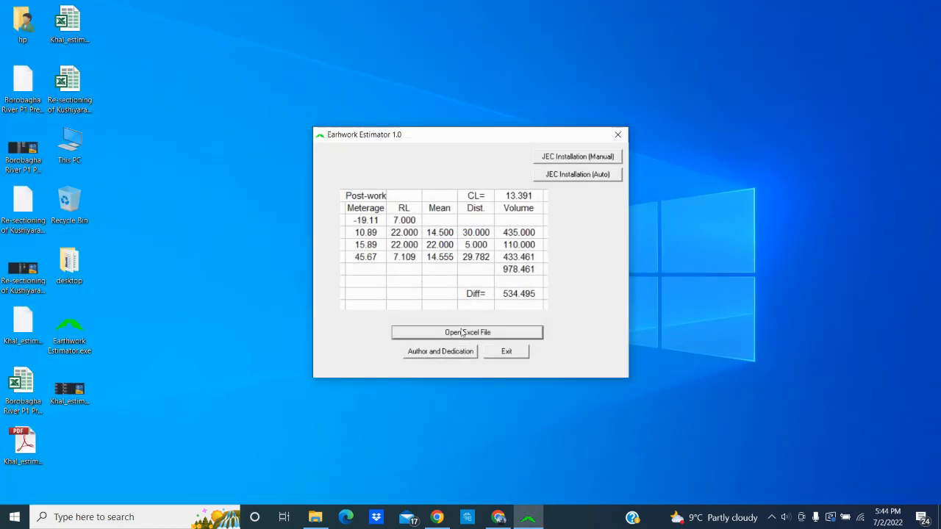
click(463, 332)
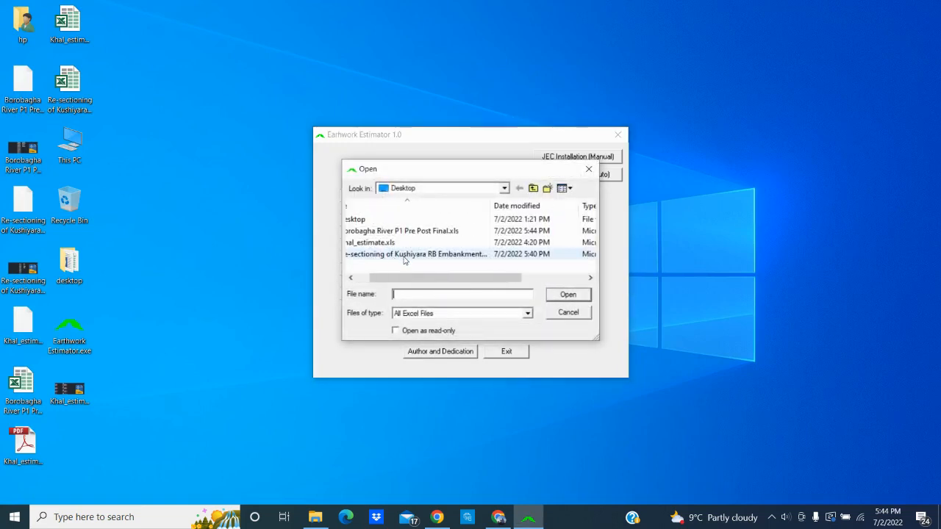
click(403, 231)
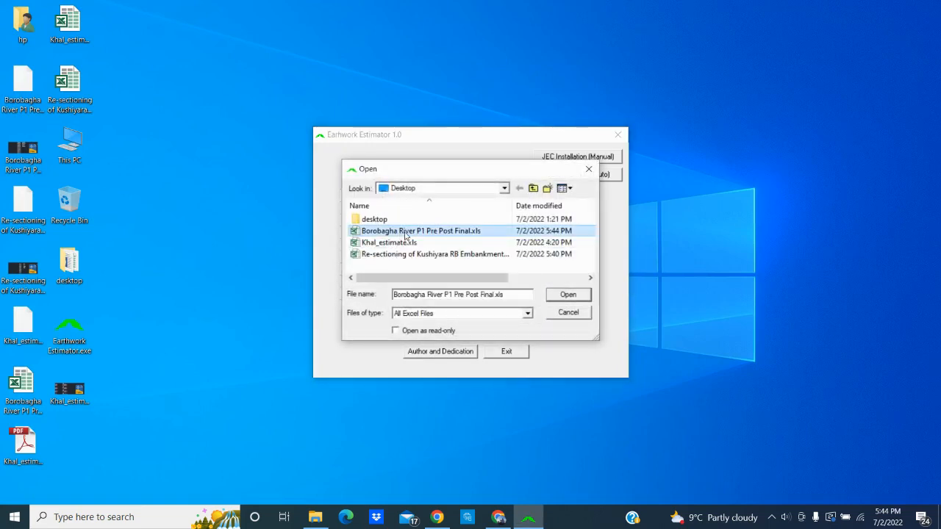
double_click(409, 233)
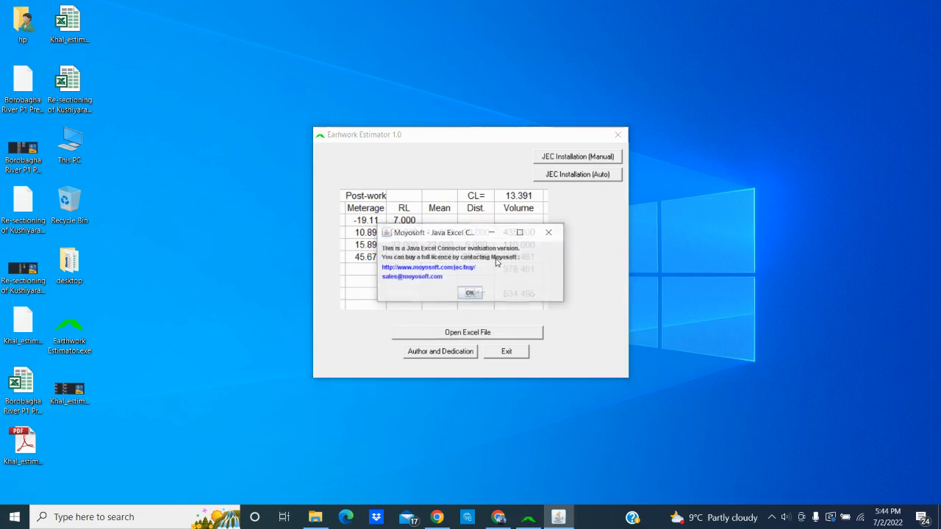
click(471, 295)
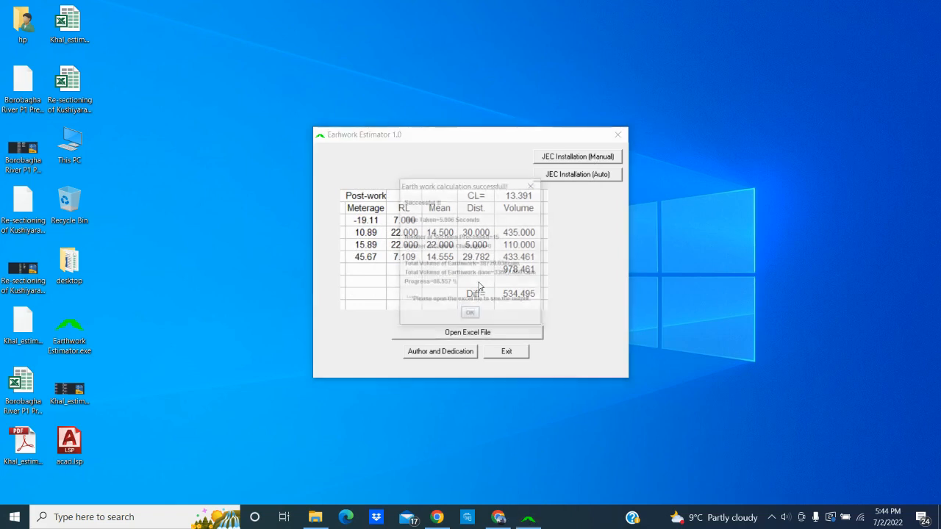
click(471, 316)
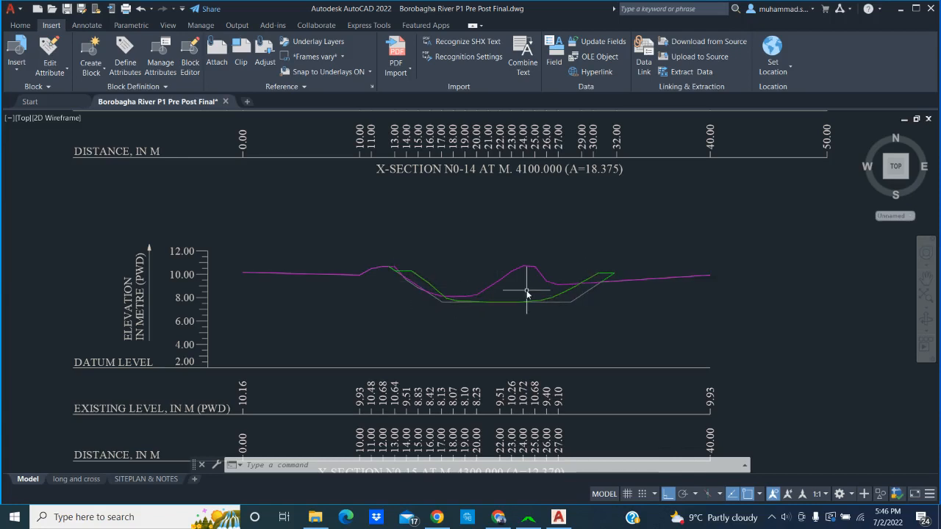
In the AutoCAD drawing, examine how the pre-work, post-work and design profiles relate on both banks of X-Section No-15 at M. 4300.000.
scroll(550, 287, up, 3)
scroll(529, 301, down, 2)
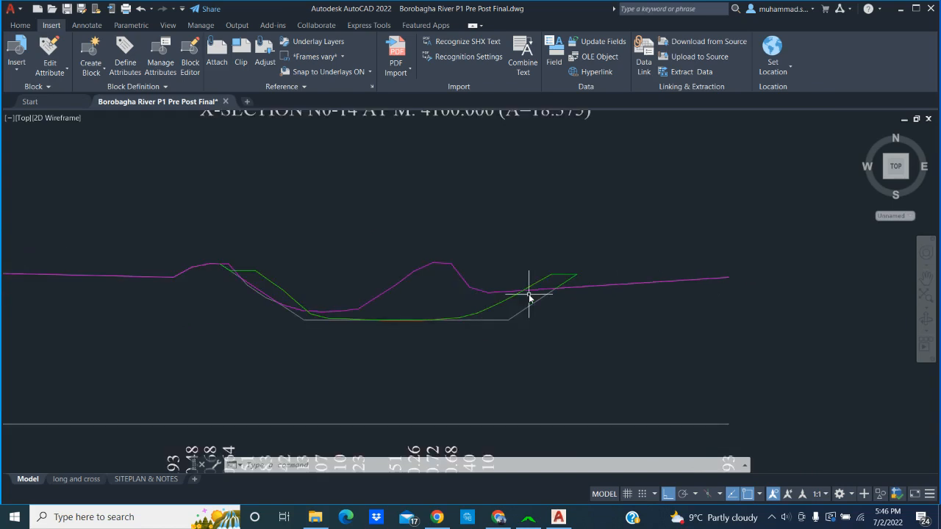
scroll(528, 296, up, 1)
scroll(528, 298, down, 2)
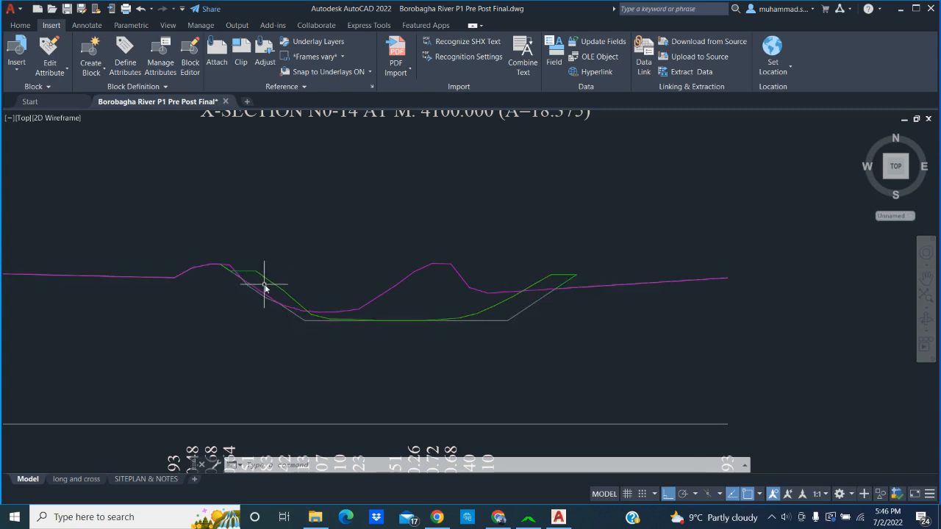
scroll(556, 281, up, 8)
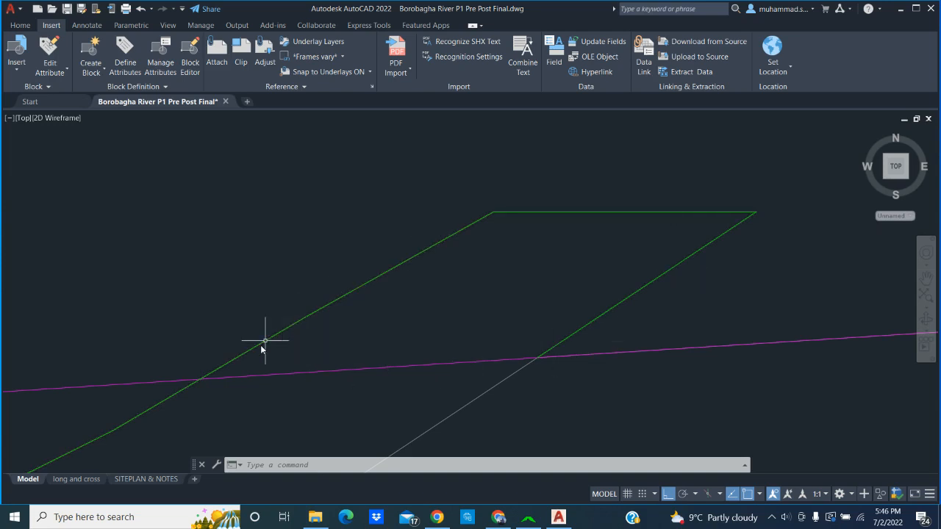
scroll(564, 274, down, 6)
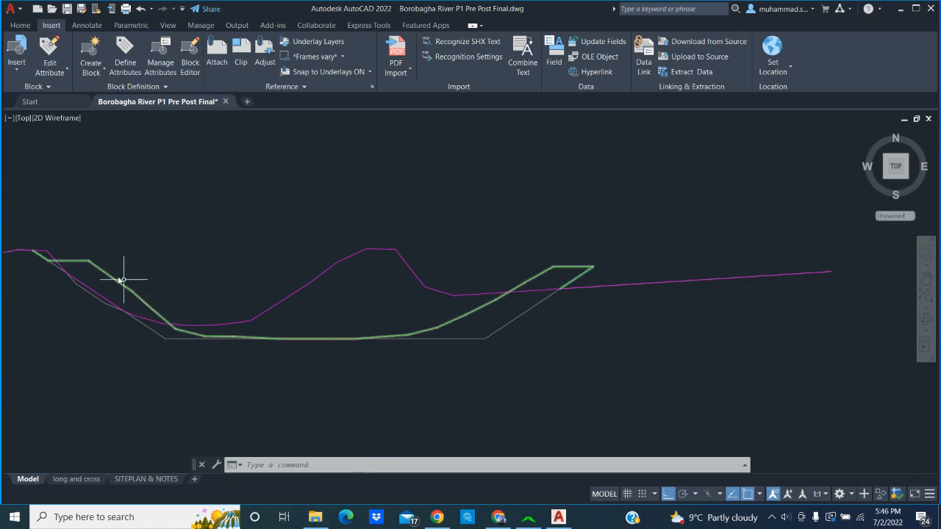
scroll(442, 295, down, 4)
scroll(403, 299, up, 6)
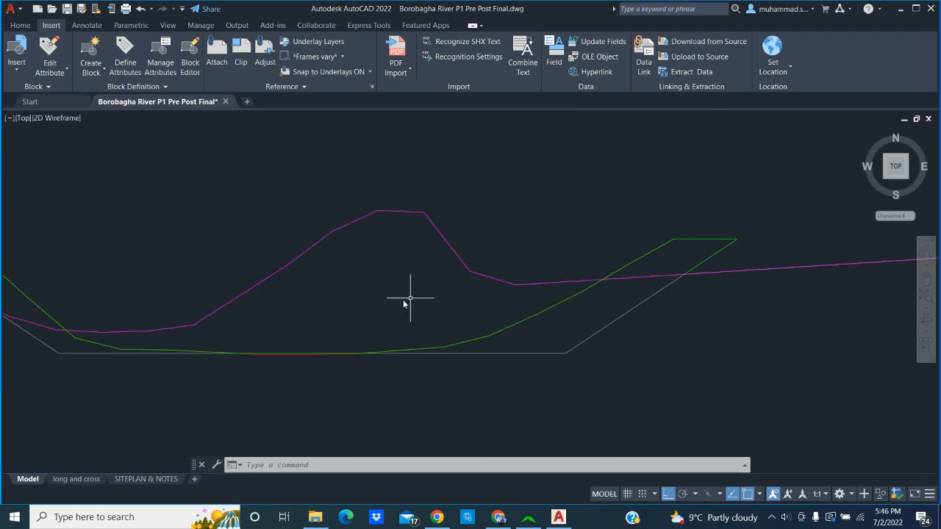
scroll(397, 305, down, 3)
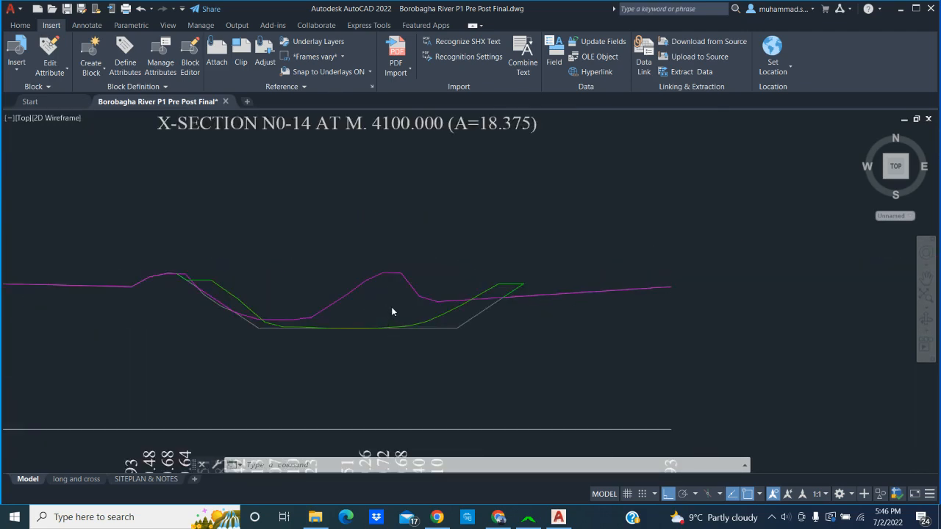
scroll(391, 312, down, 4)
scroll(393, 310, up, 5)
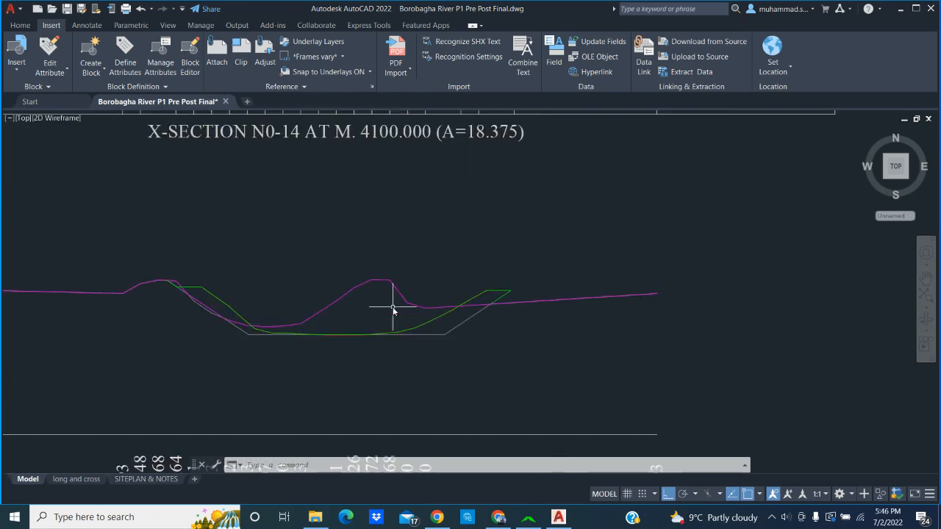
scroll(336, 315, up, 4)
scroll(452, 303, down, 4)
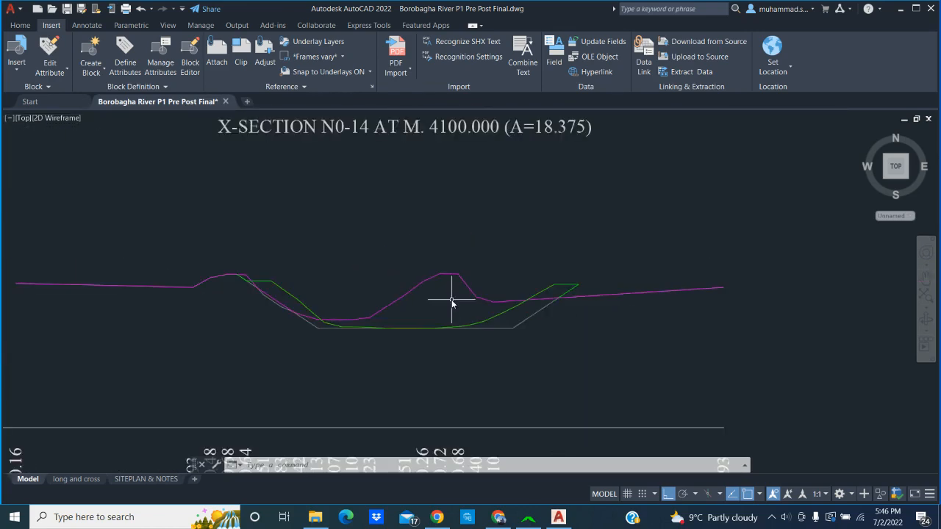
Inspect X-Section No-4, and compare the red, green and design profiles of X-Section No-2 at M. 2175.000, selecting its green profile.
scroll(452, 302, down, 7)
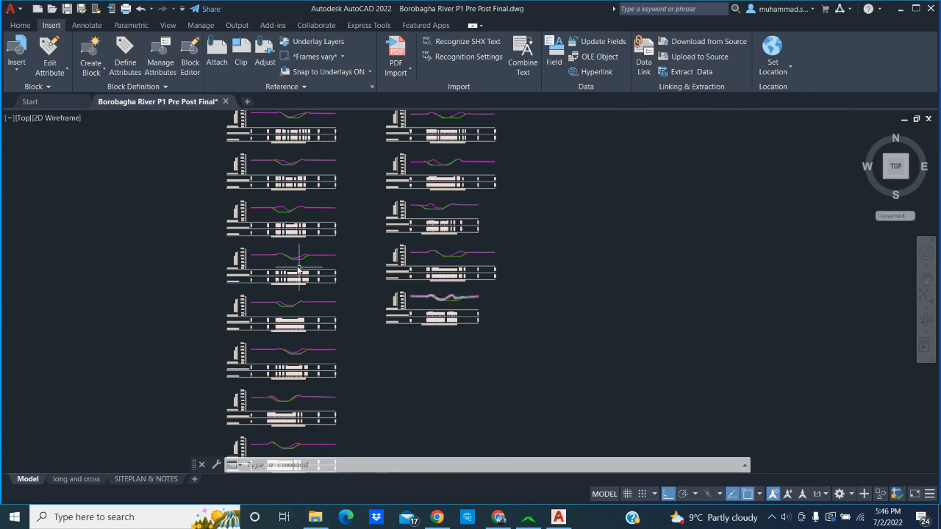
scroll(299, 269, up, 7)
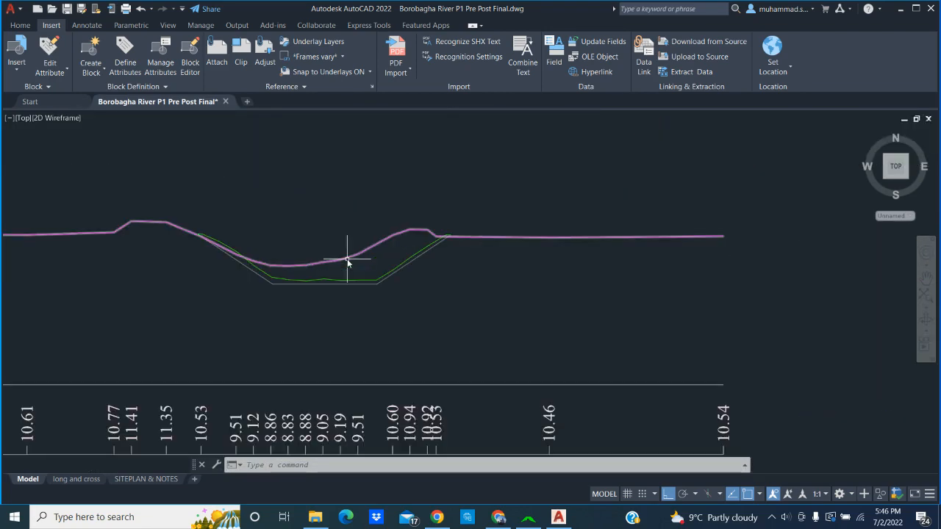
scroll(341, 324, down, 7)
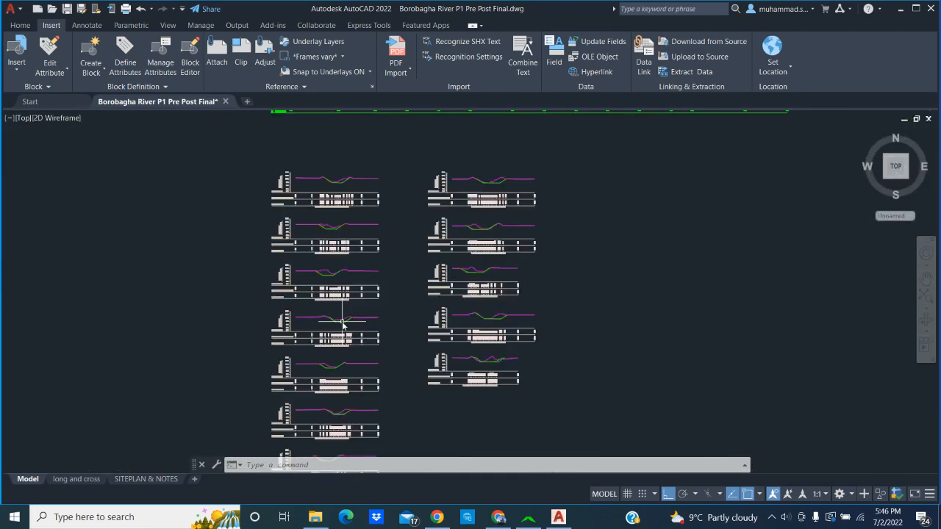
scroll(333, 227, up, 7)
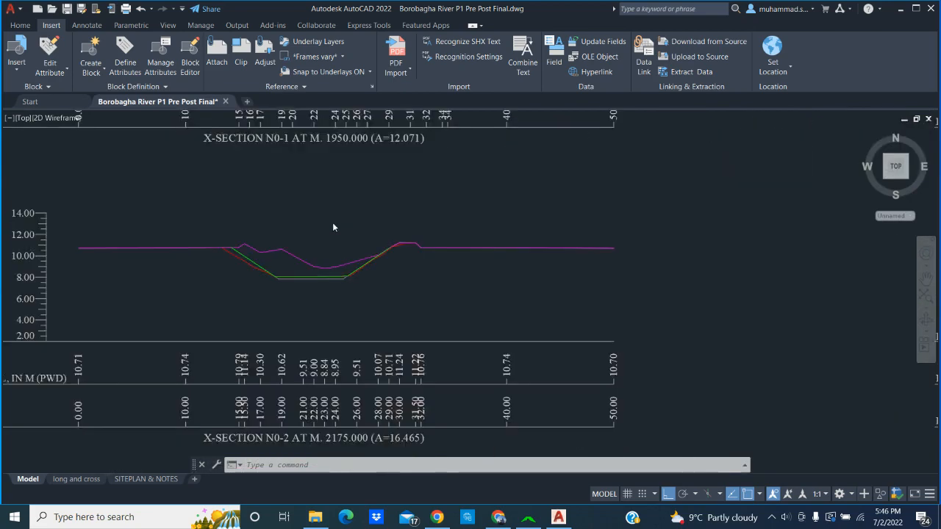
scroll(332, 227, up, 3)
scroll(199, 284, up, 5)
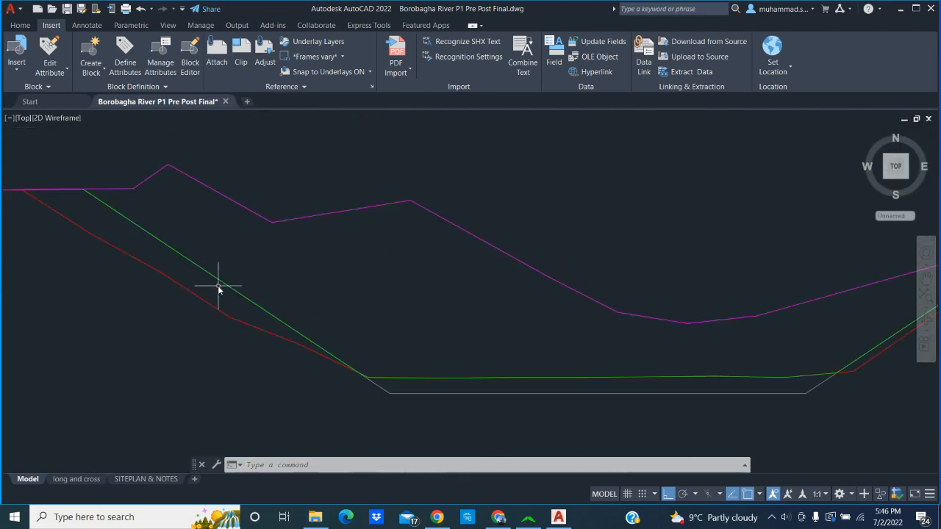
scroll(177, 271, down, 3)
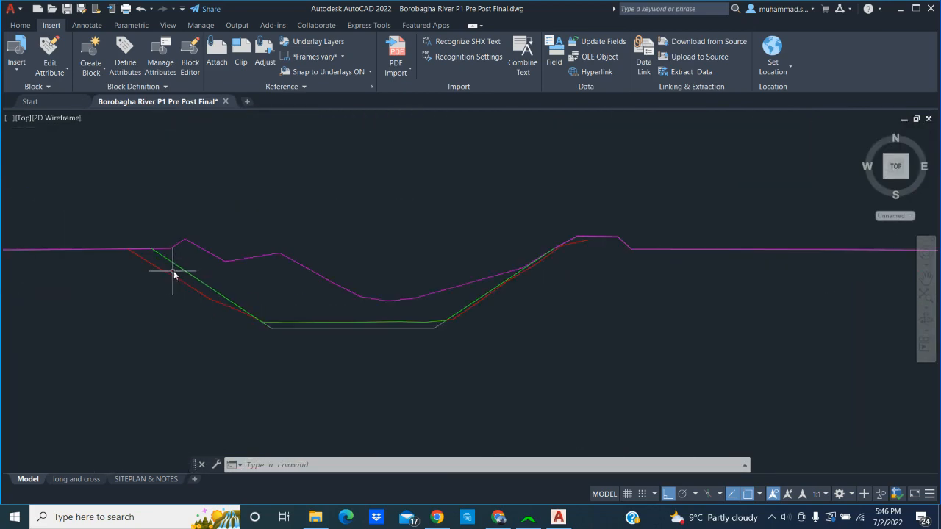
scroll(484, 294, up, 6)
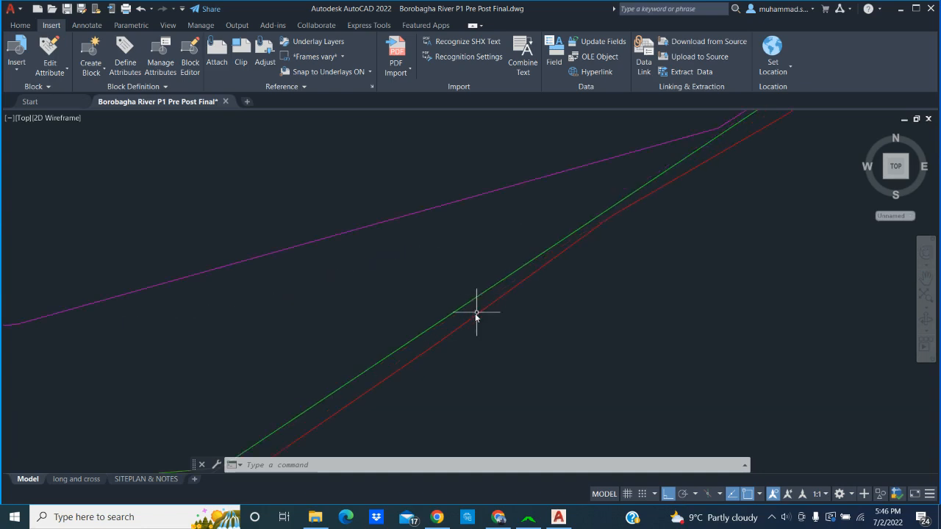
scroll(464, 315, down, 5)
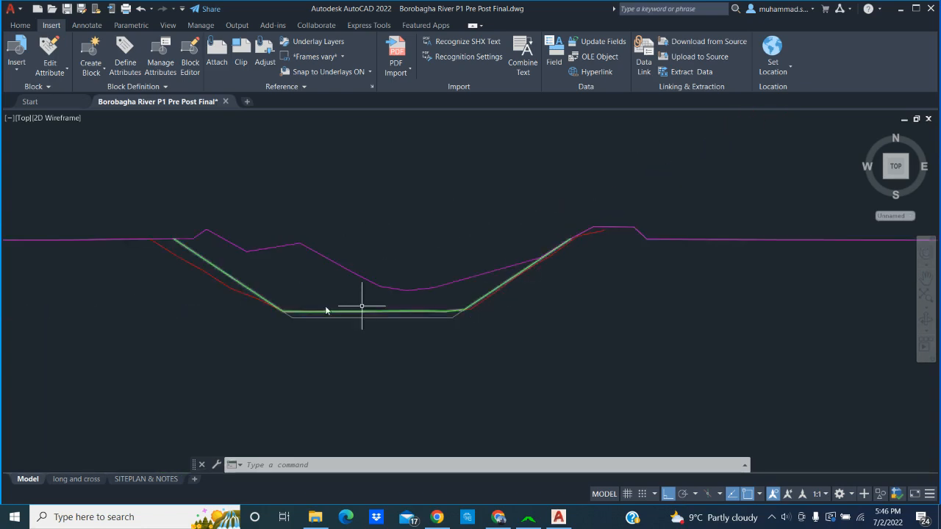
scroll(246, 290, up, 5)
scroll(203, 286, down, 4)
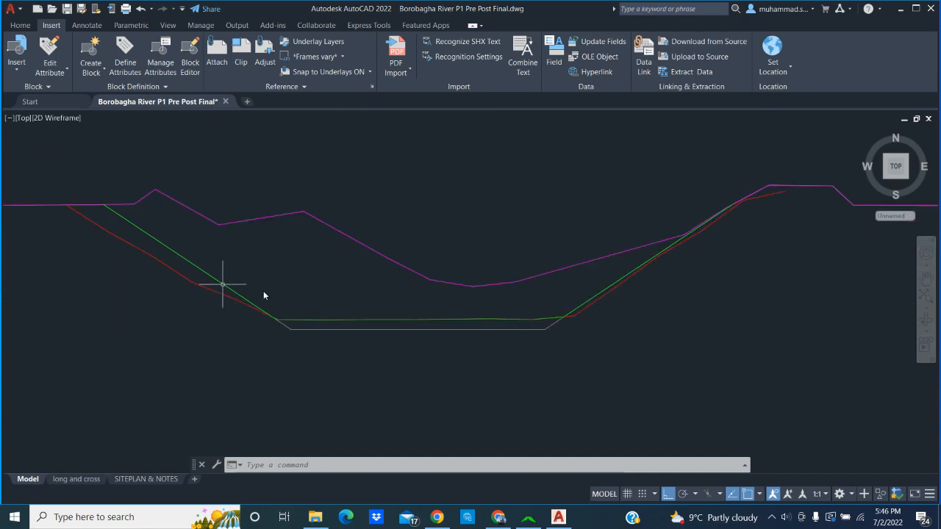
click(498, 320)
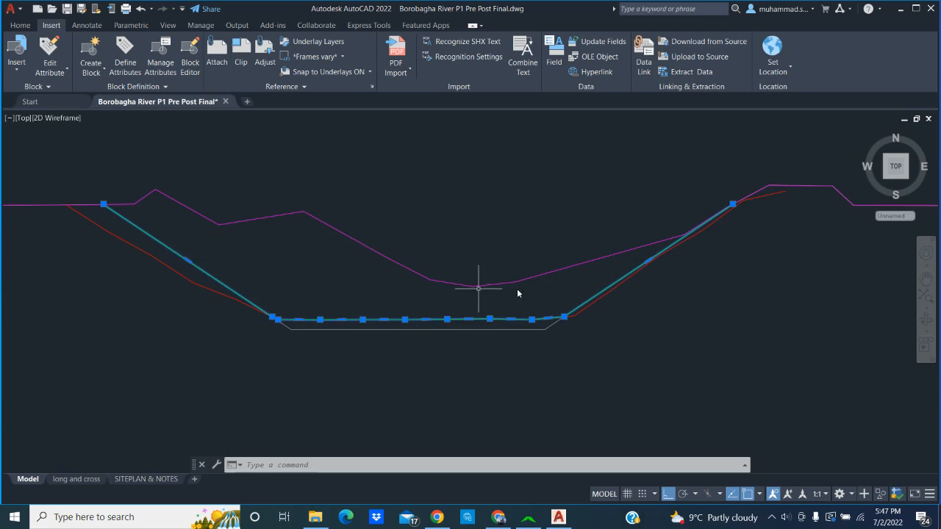
Review the overall cross-section layout and the area labels of X-Section No-4 at M. 2500.000 and No-5 at M. 2650.000.
scroll(486, 294, down, 4)
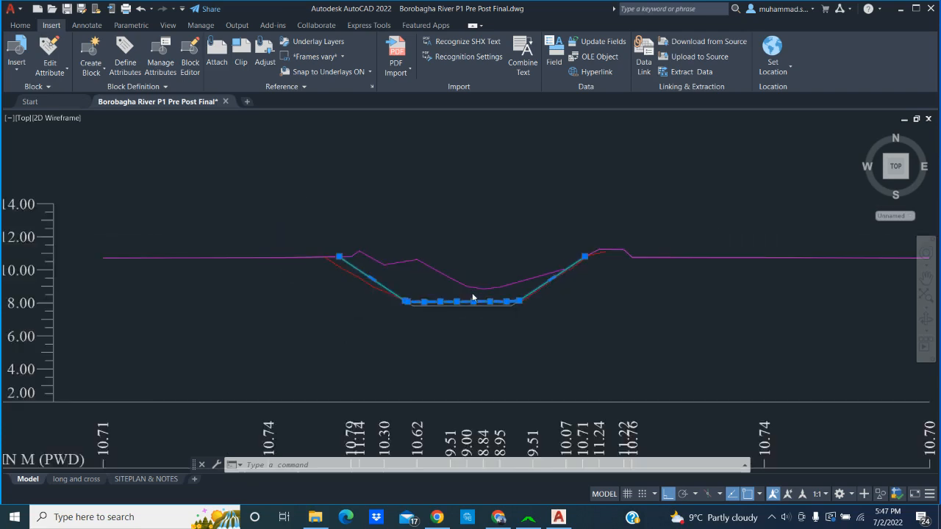
scroll(474, 293, down, 10)
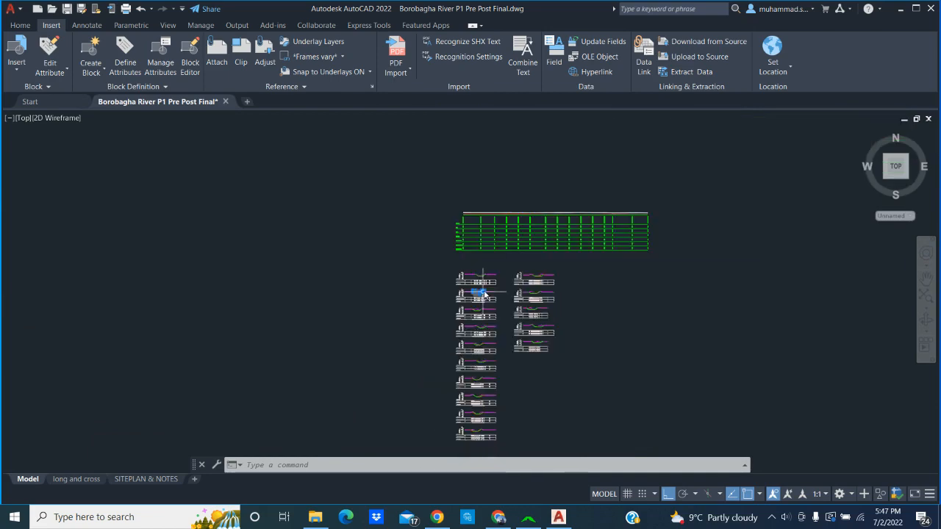
scroll(484, 294, up, 12)
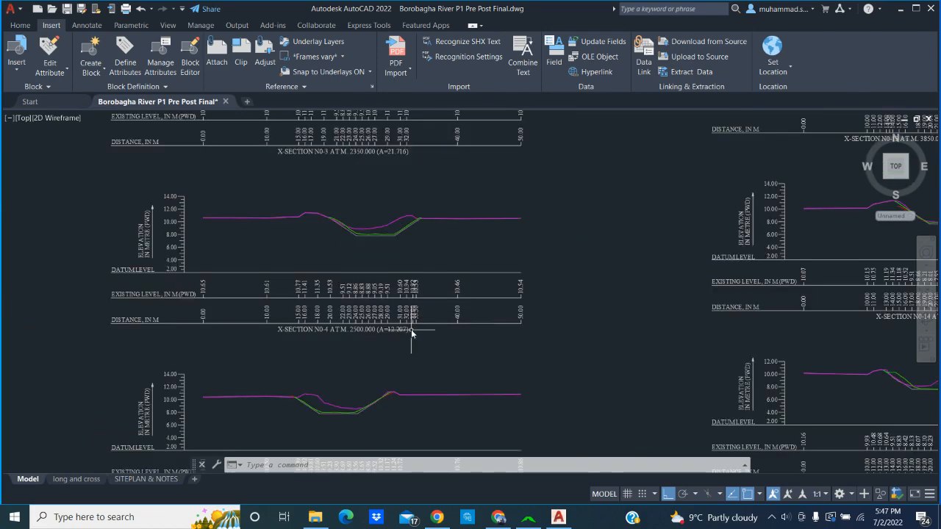
scroll(411, 332, down, 10)
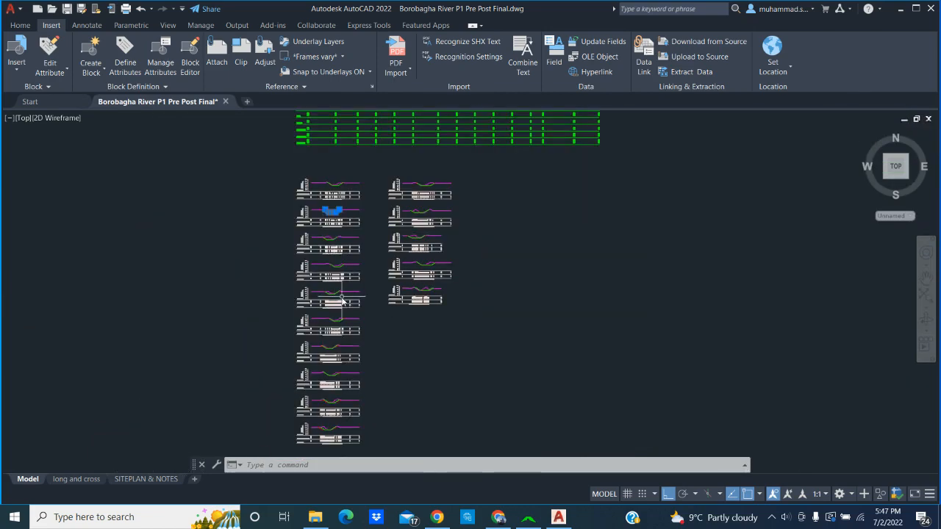
scroll(342, 300, up, 10)
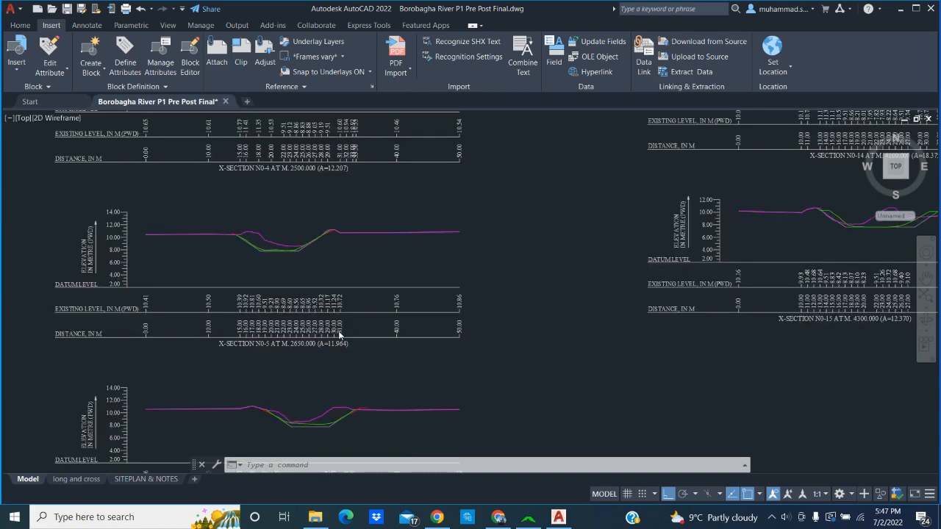
scroll(339, 335, up, 2)
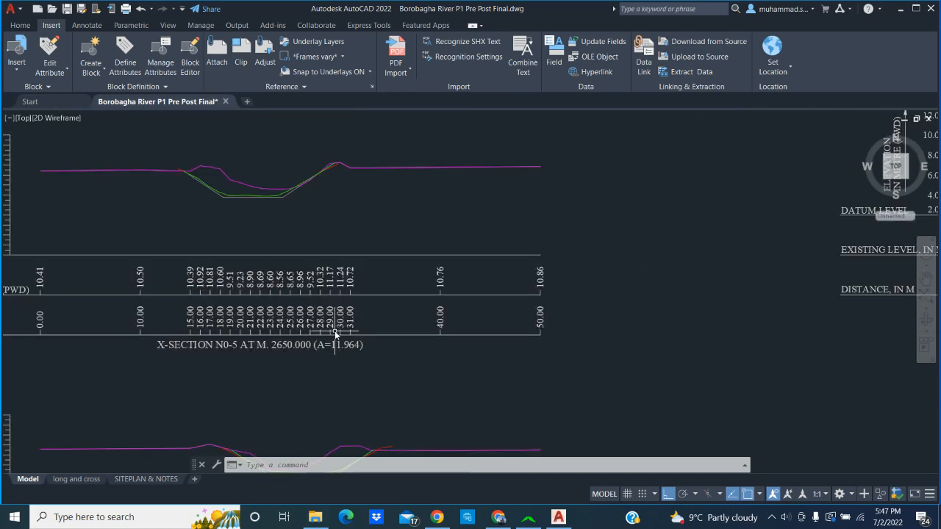
Review the overall cross-section layout and examine the profiles and area labels of X-Section No-5 at M. 2650.000 and No-6 at M. 2800.000.
scroll(330, 244, down, 8)
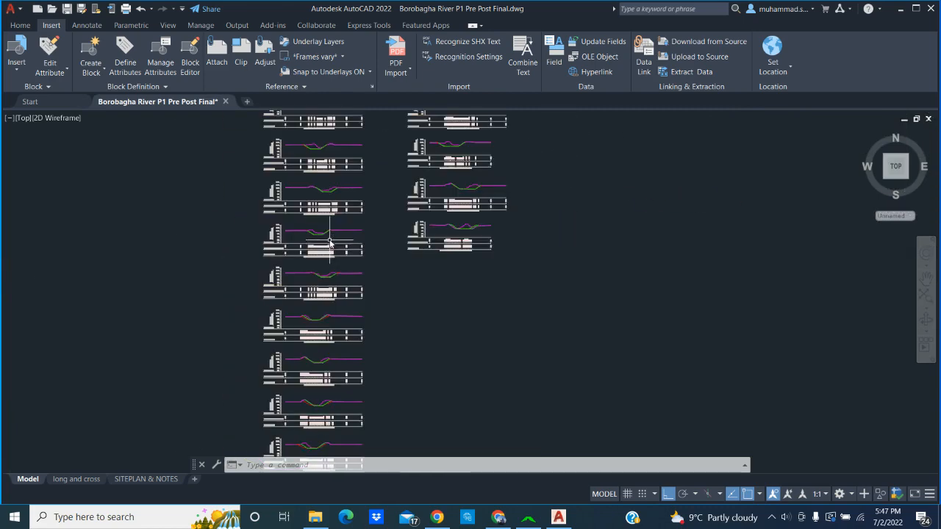
scroll(331, 241, up, 8)
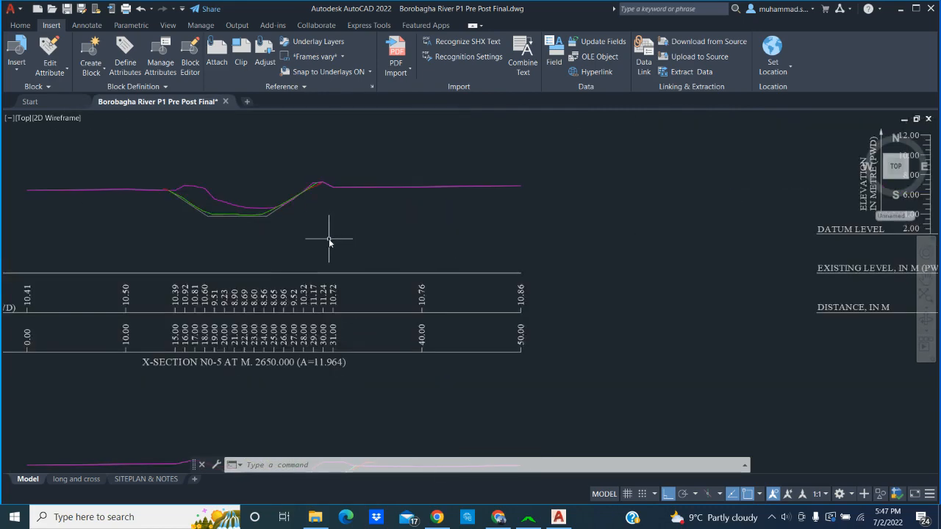
scroll(267, 254, down, 3)
scroll(266, 254, up, 5)
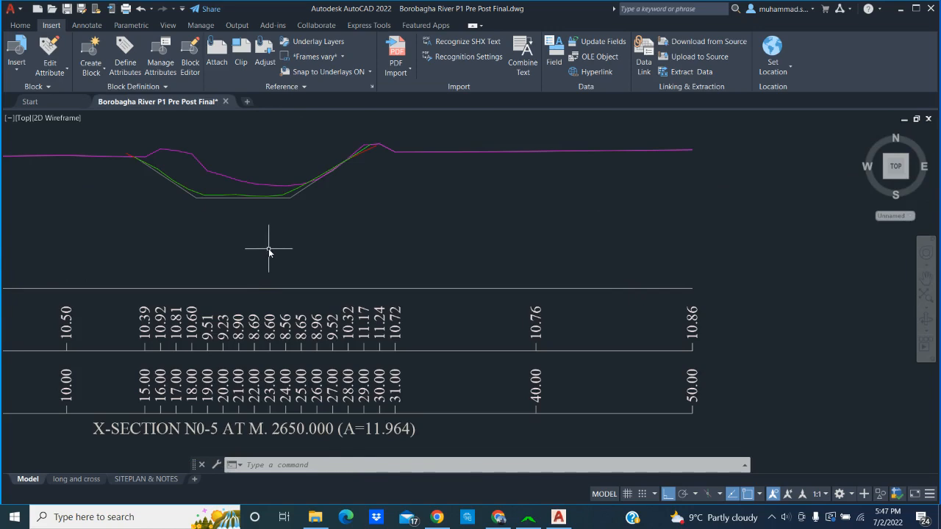
scroll(270, 252, down, 5)
scroll(278, 333, up, 4)
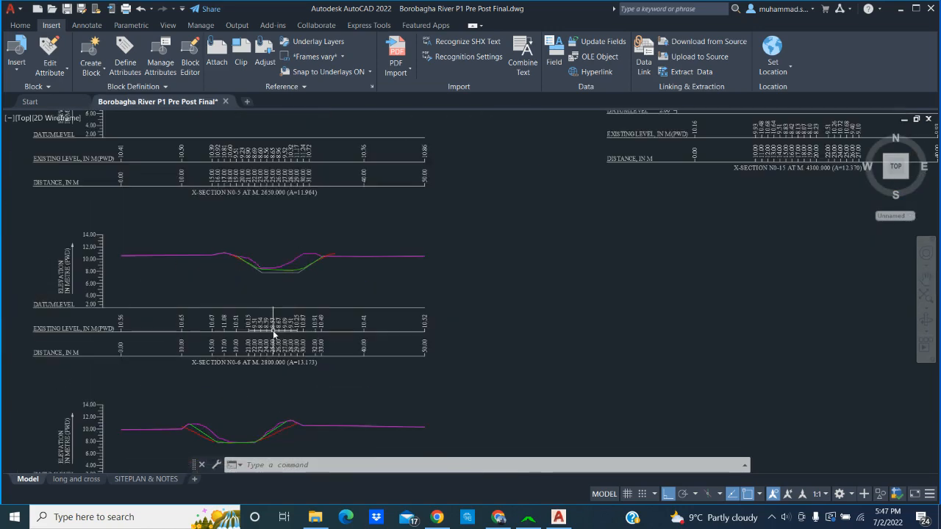
scroll(273, 331, down, 5)
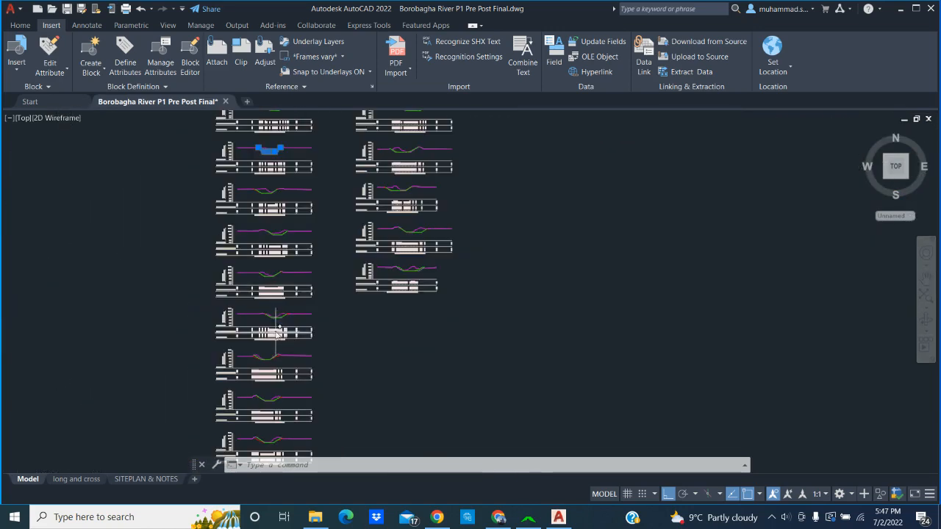
Quit AutoCAD, closing the Borobagha River P1 Pre Post Final drawing, and view the author and dedication information in Earthwork Estimator.
click(929, 9)
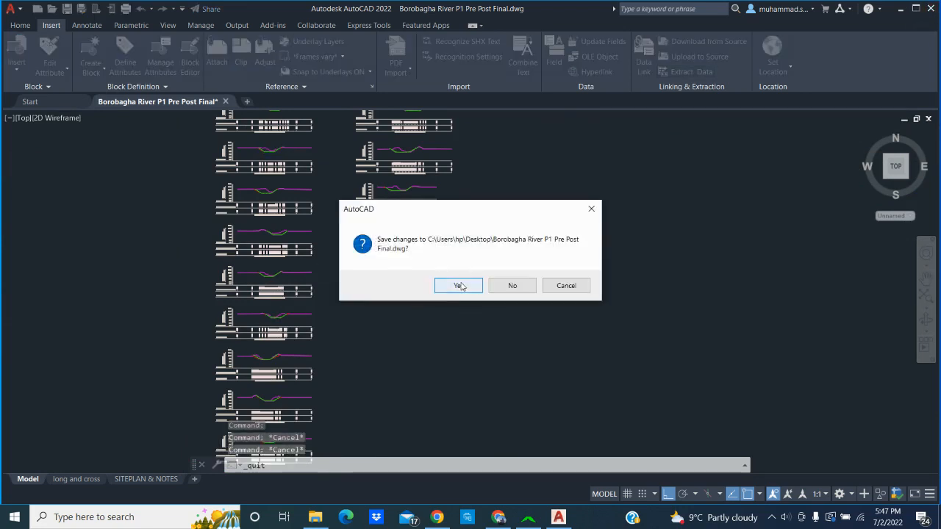
key(Escape)
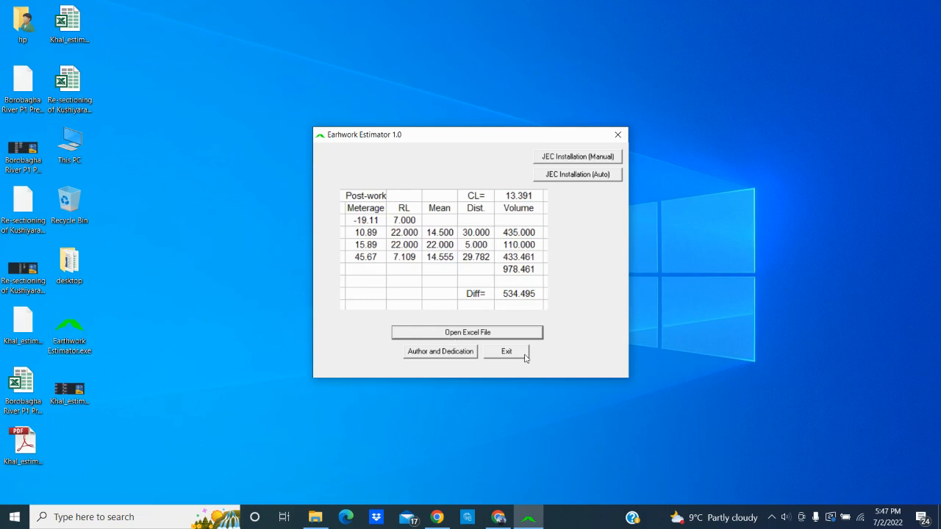
click(433, 353)
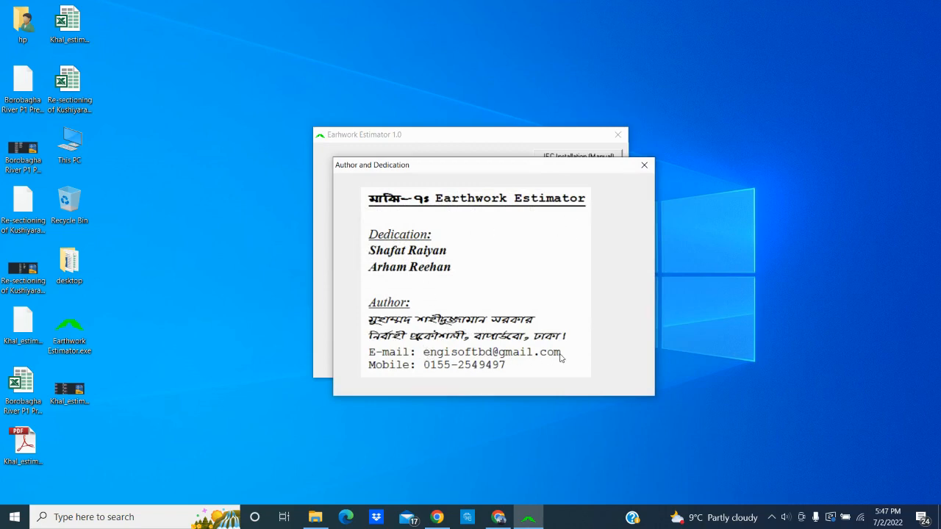
click(644, 165)
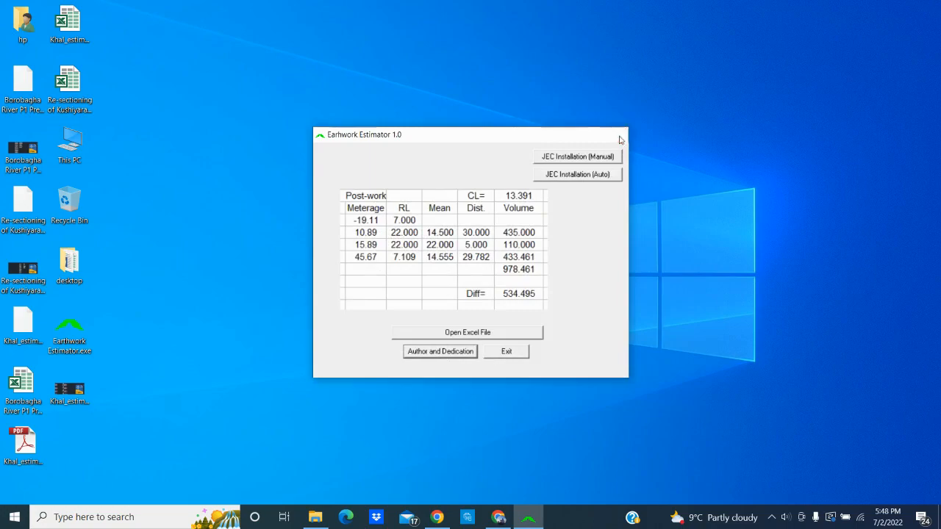
Close Earthwork Estimator and switch to the Loom video library in Chrome.
click(620, 135)
click(500, 516)
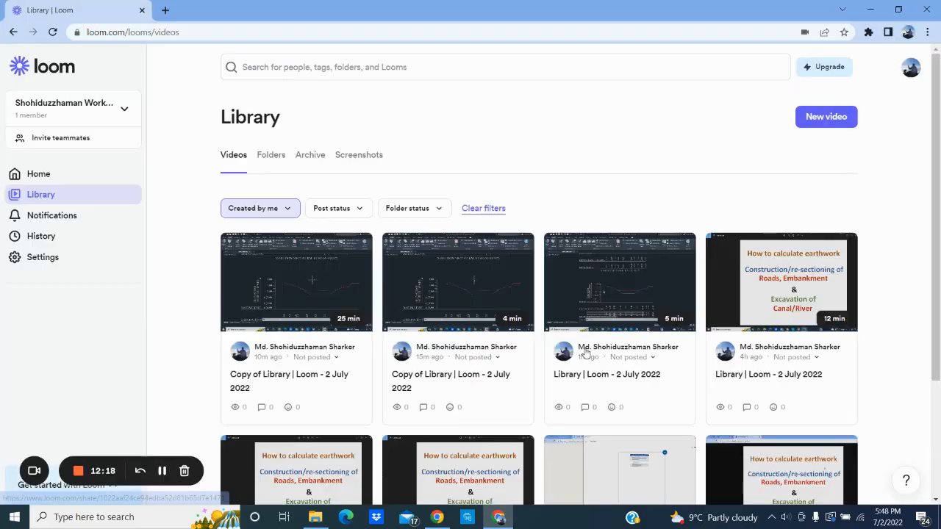